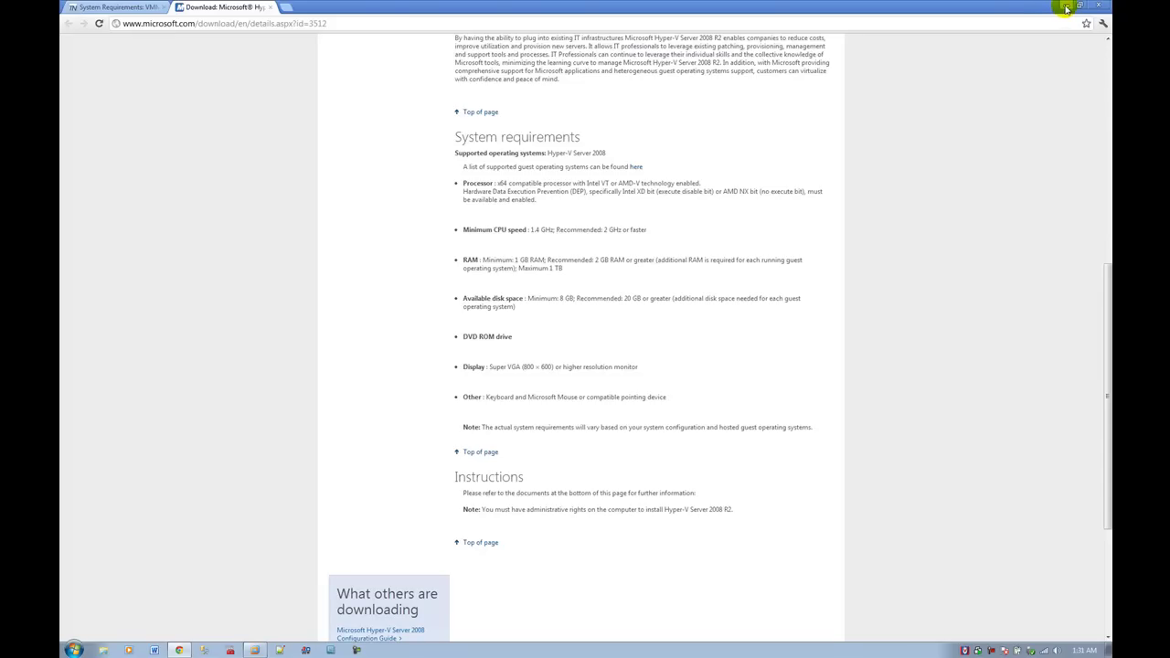
# Step: Minimize the Chrome Hyper-V Server 2008 R2 download page to reveal VMware Workstation
pyautogui.click(1065, 9)
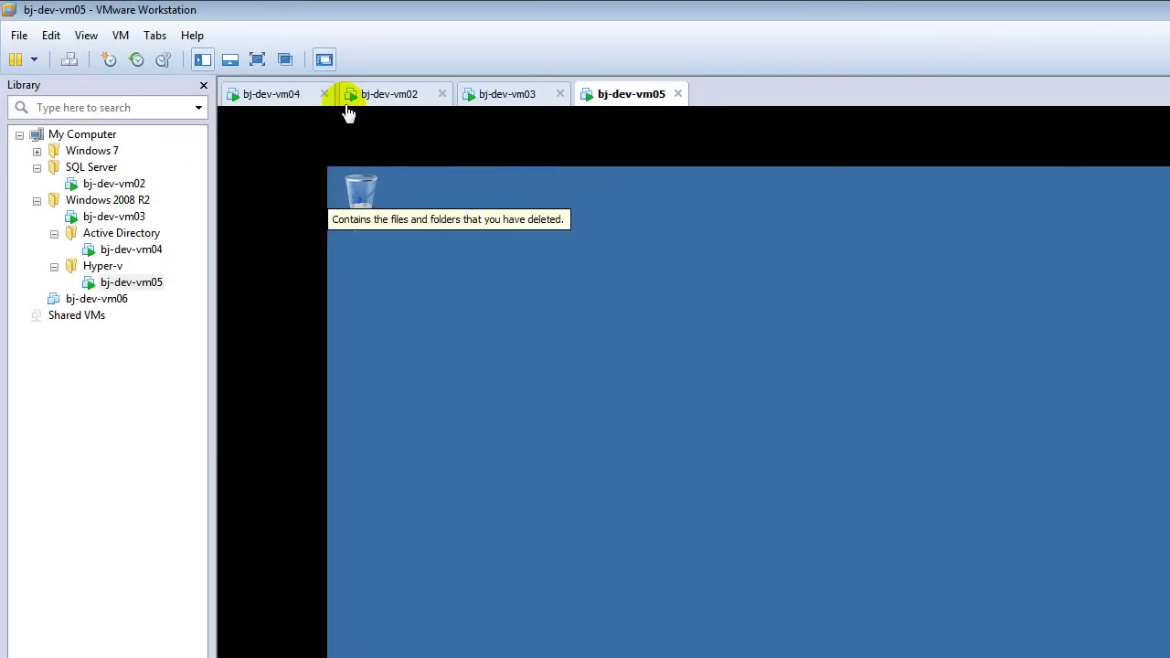
pyautogui.click(523, 99)
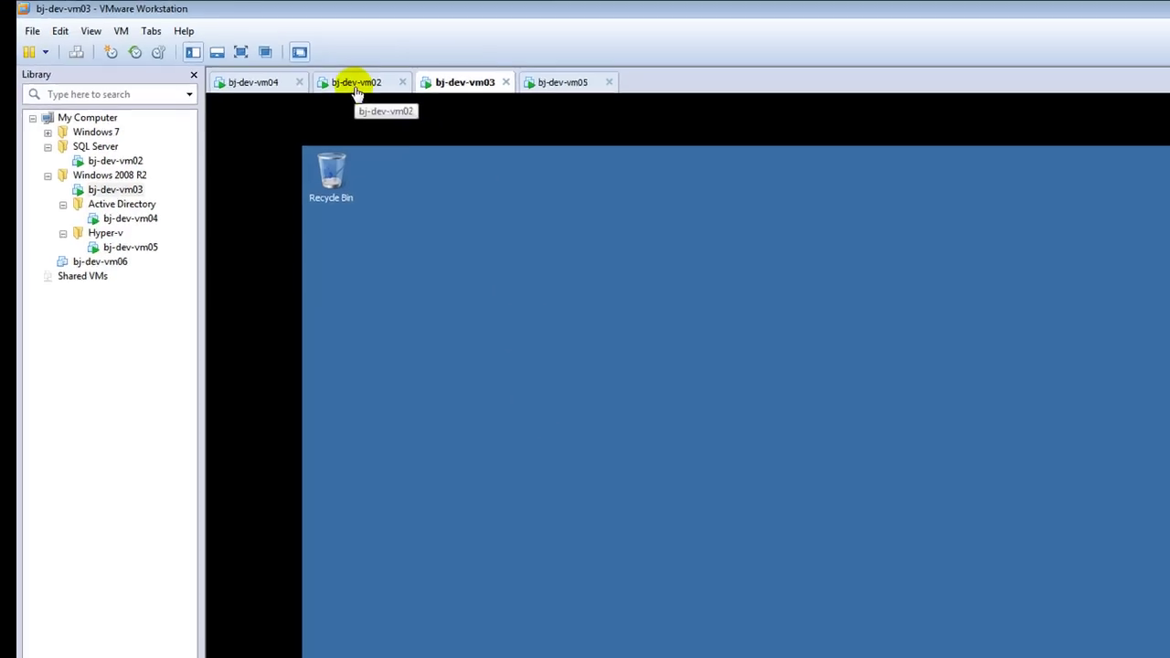
pyautogui.click(390, 99)
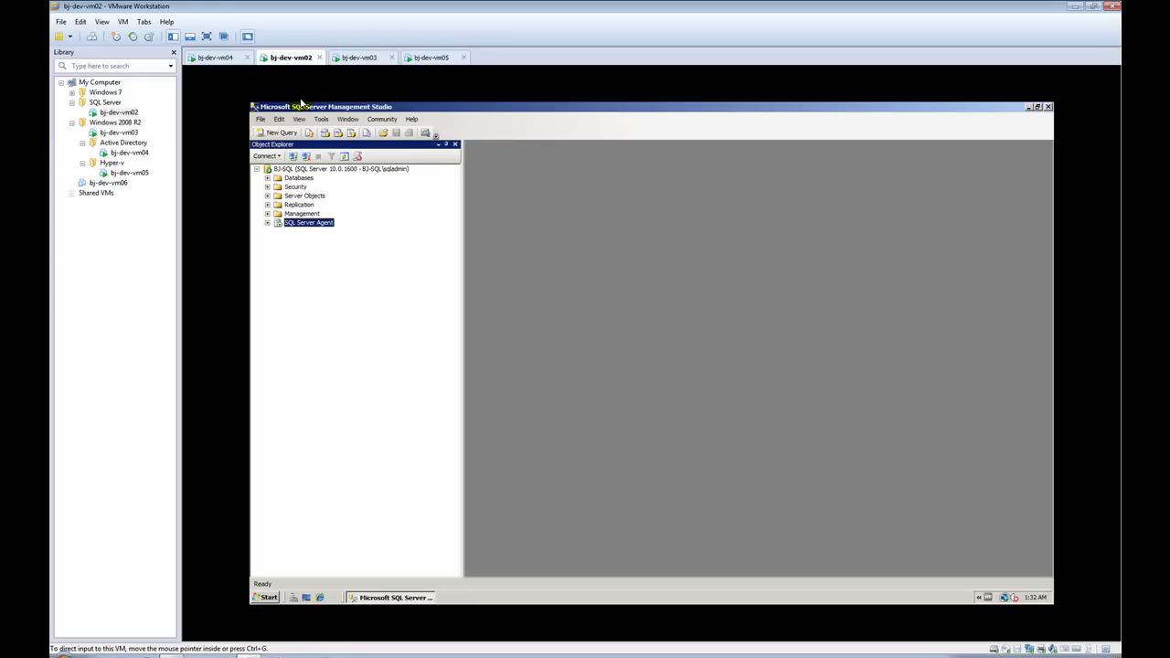
pyautogui.click(212, 59)
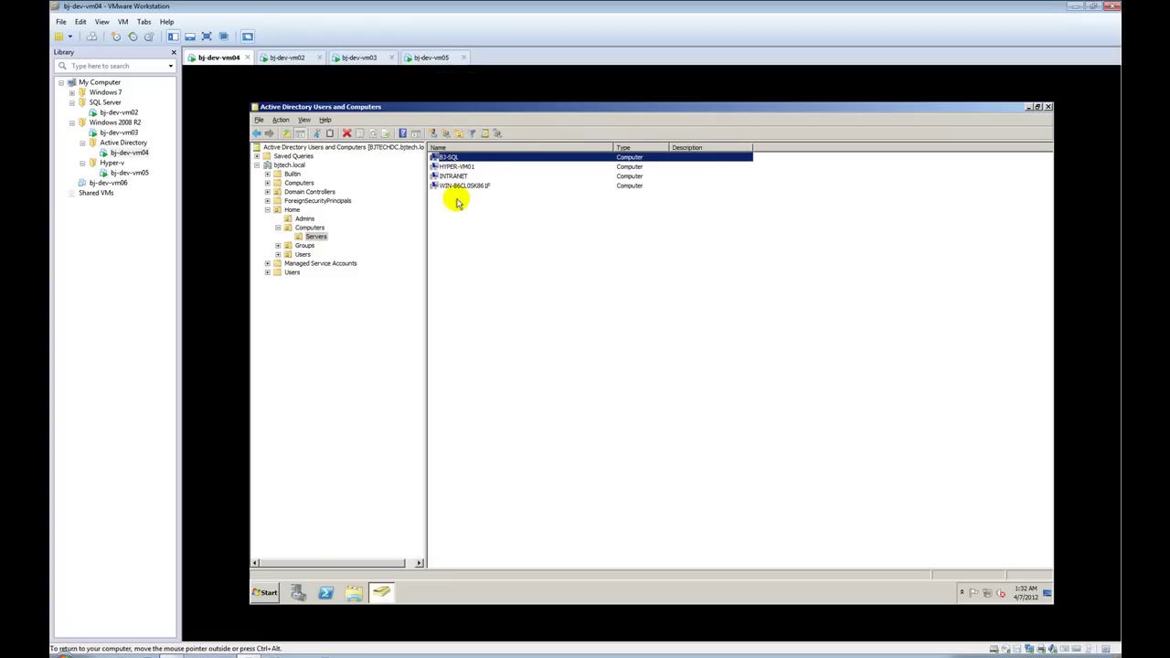
pyautogui.click(458, 190)
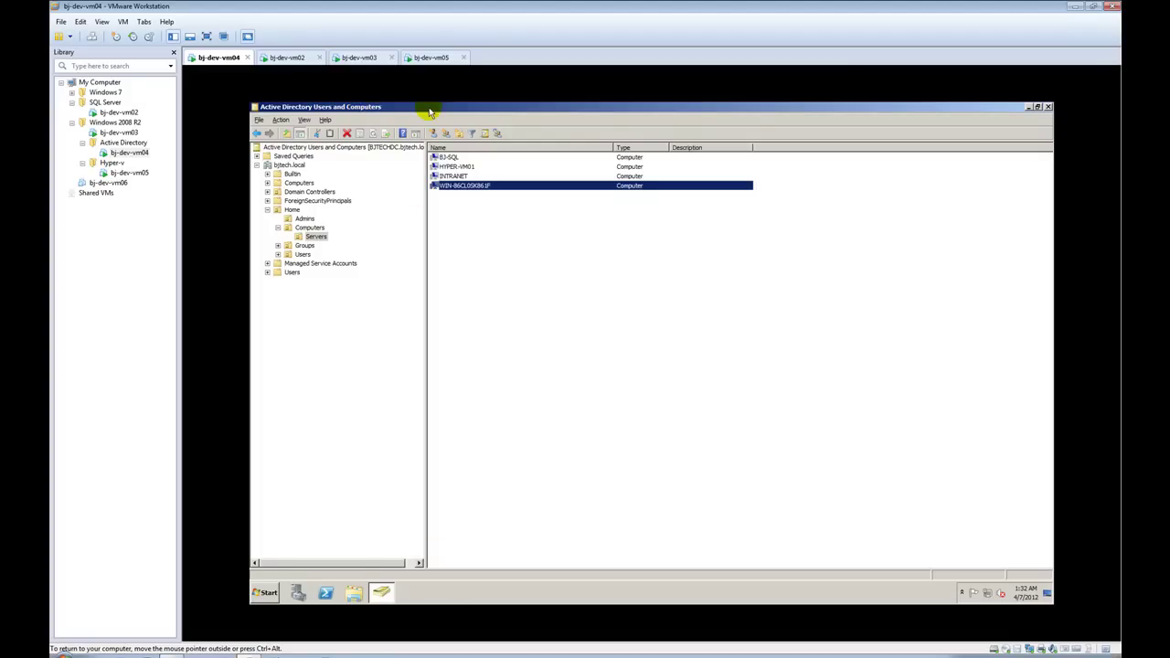
pyautogui.click(430, 57)
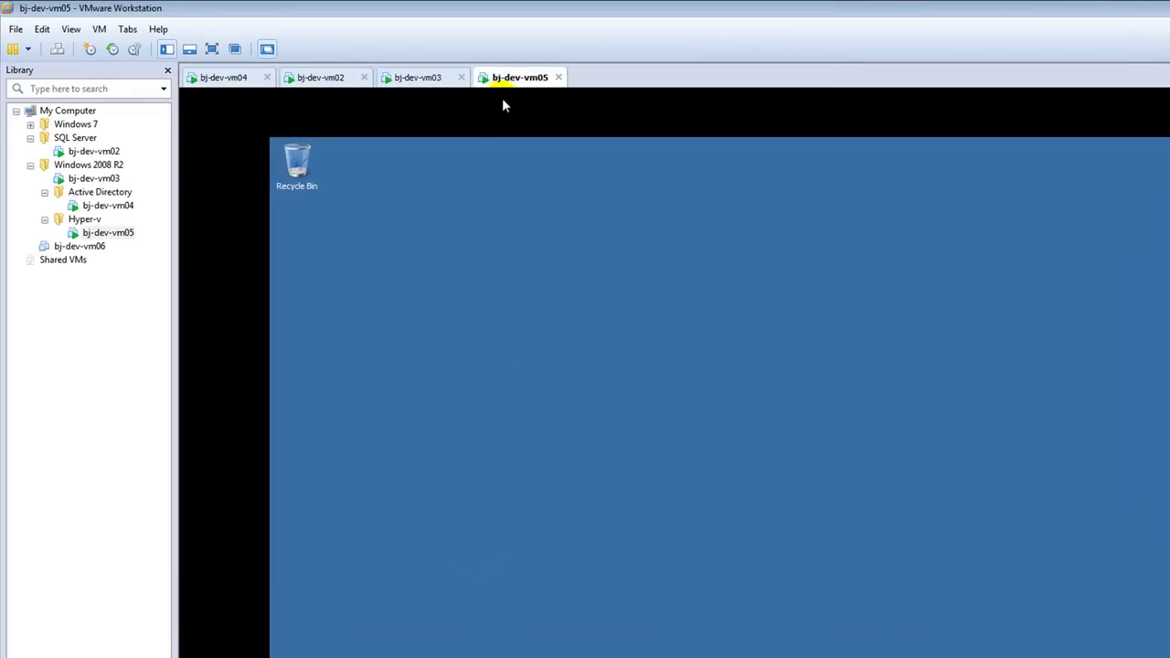
pyautogui.rightClick(502, 100)
pyautogui.click(555, 303)
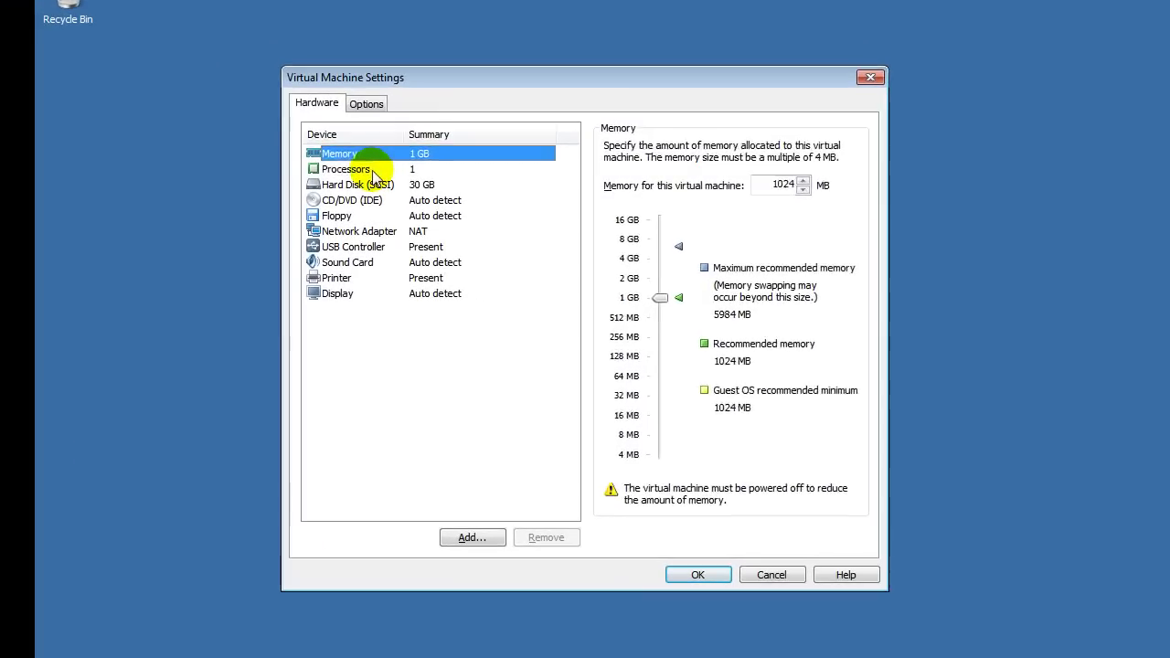
pyautogui.click(549, 311)
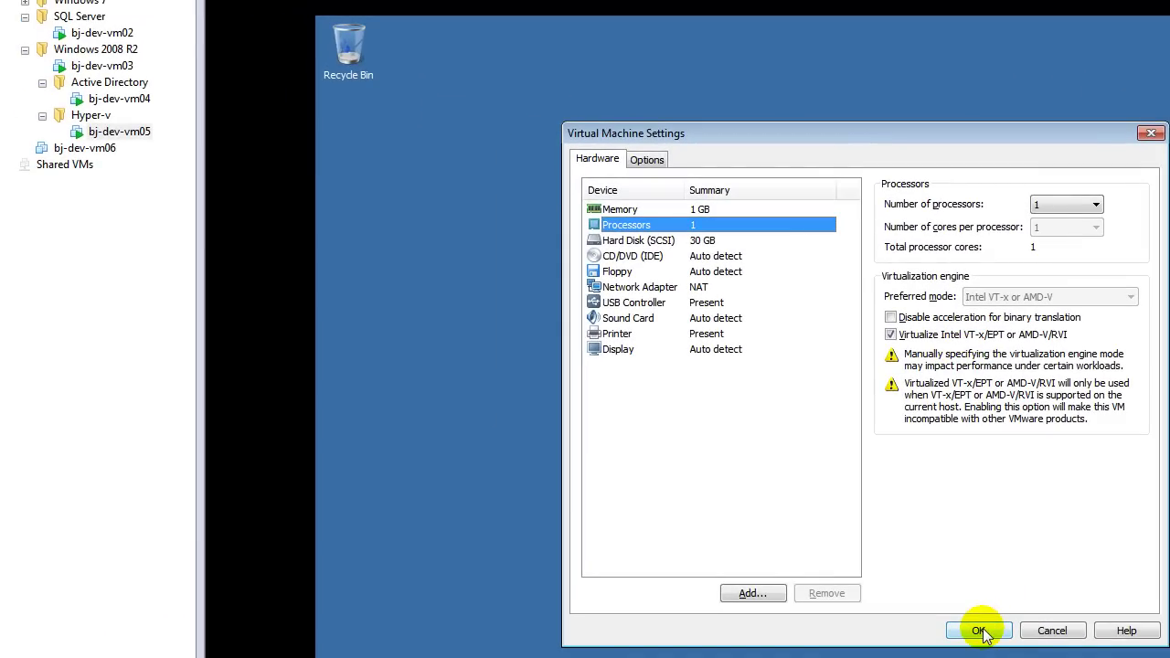
pyautogui.click(980, 631)
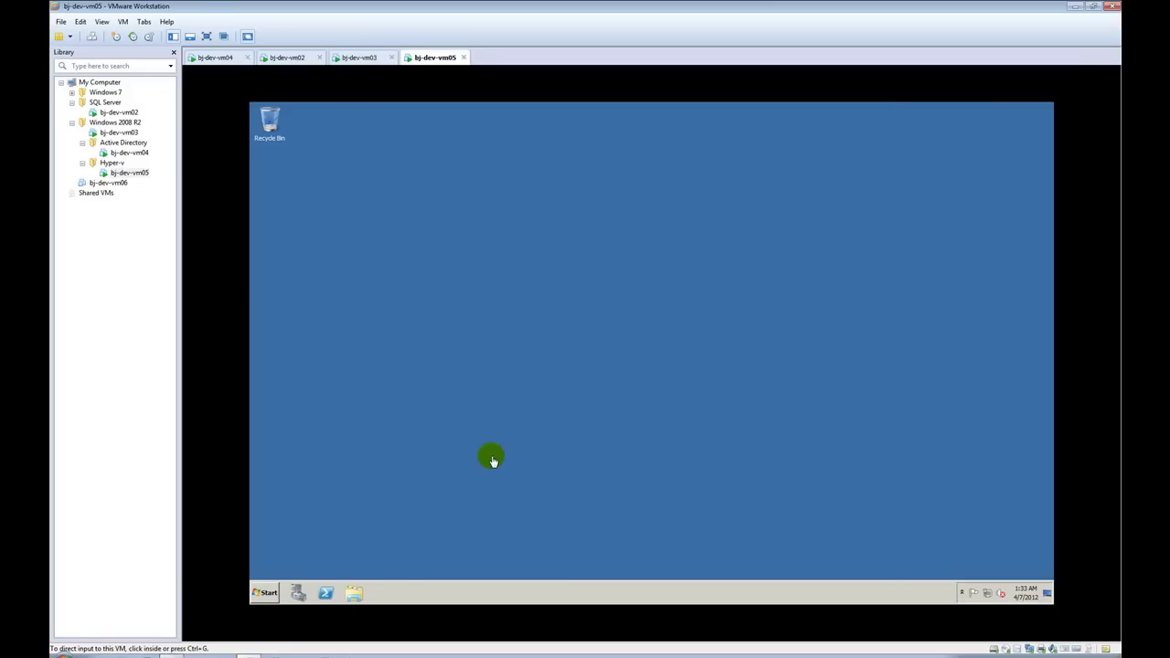
pyautogui.click(413, 414)
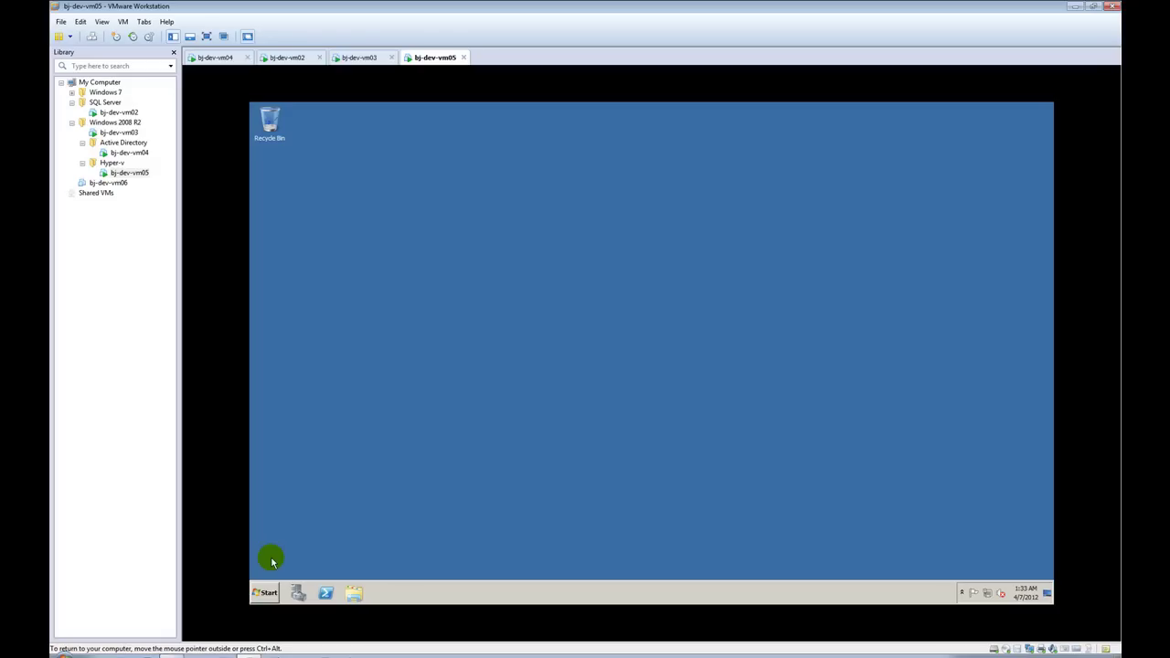
# Step: Launch and maximize Server Manager, then start Add Roles and advance to Select Server Roles
pyautogui.click(264, 590)
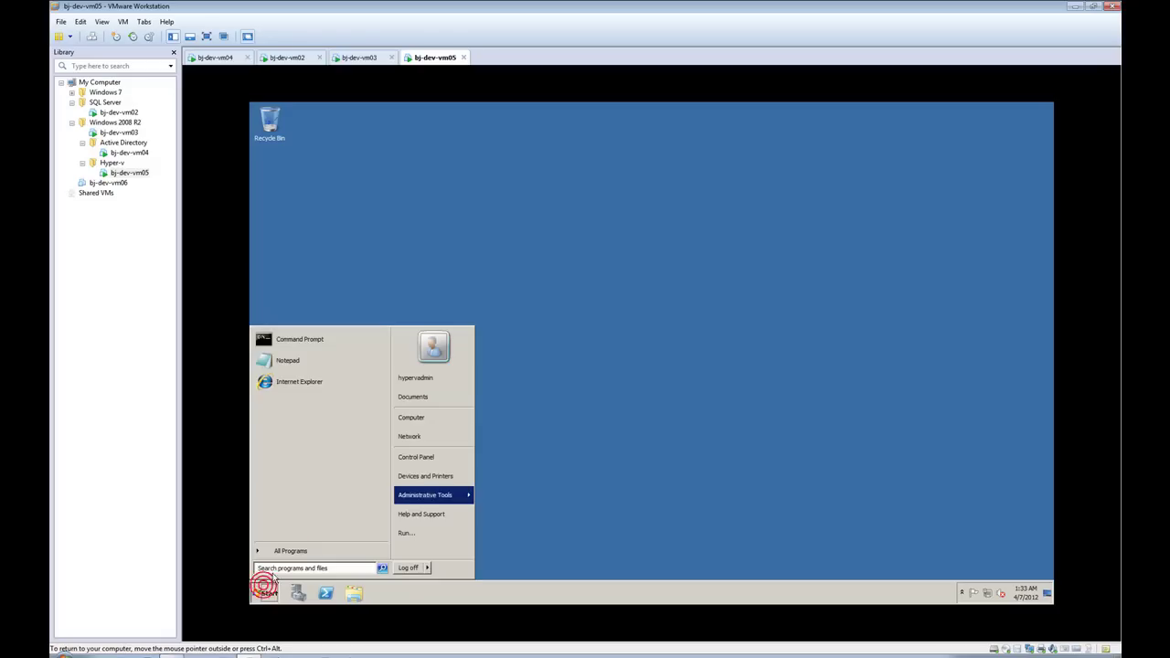
pyautogui.click(292, 550)
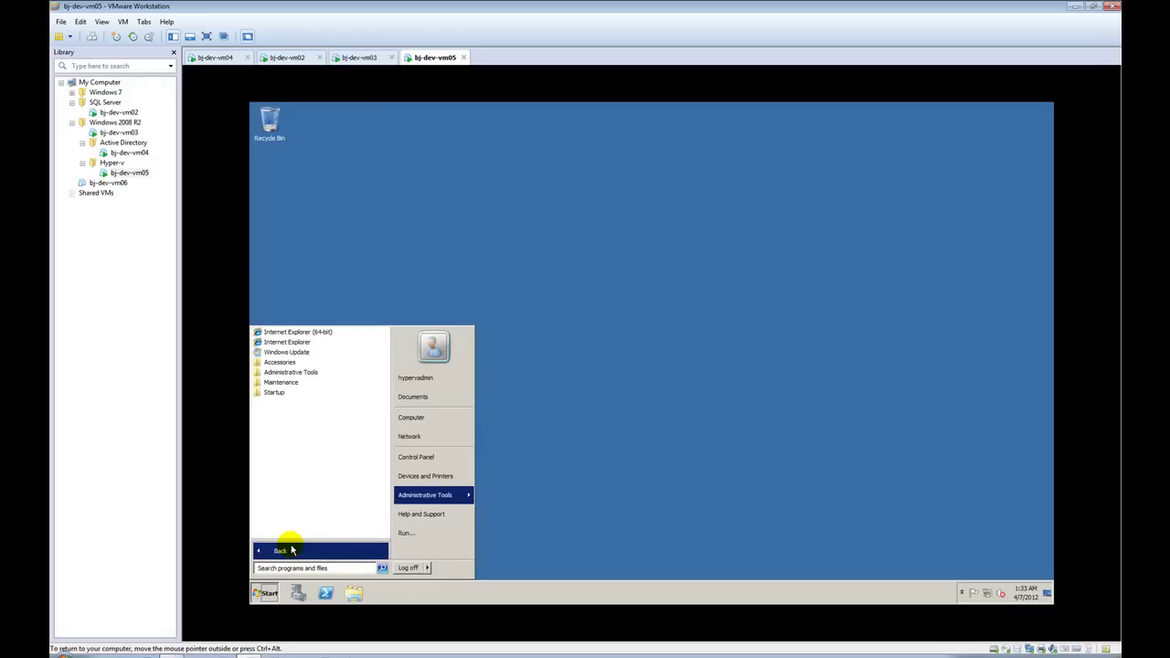
pyautogui.click(299, 373)
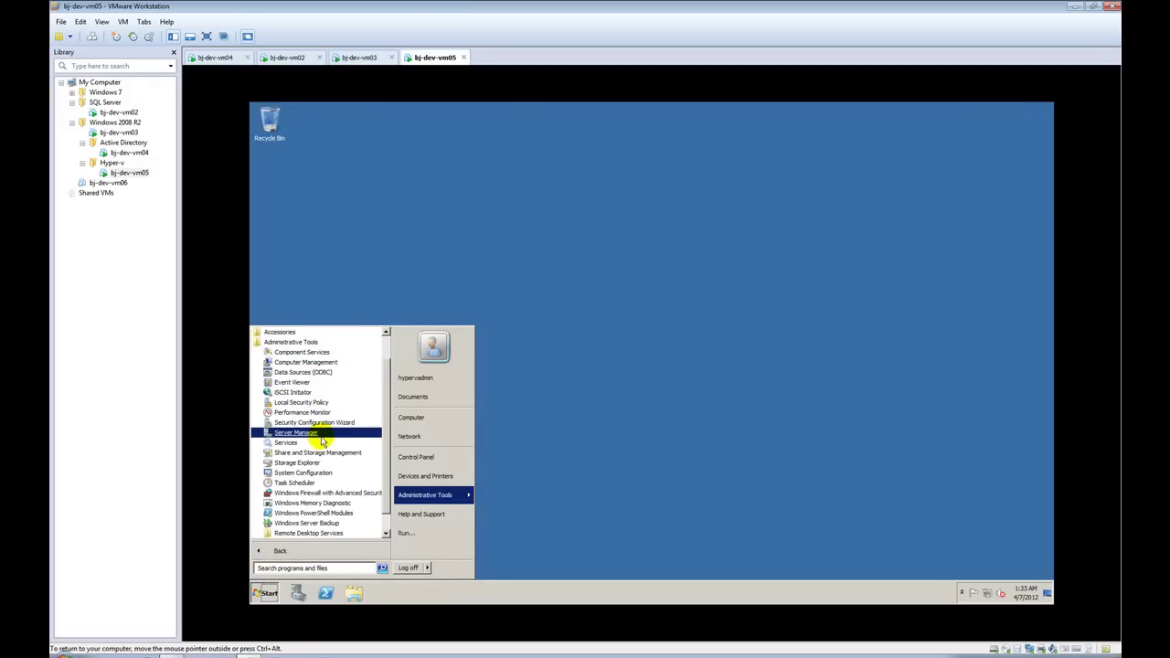
pyautogui.click(558, 431)
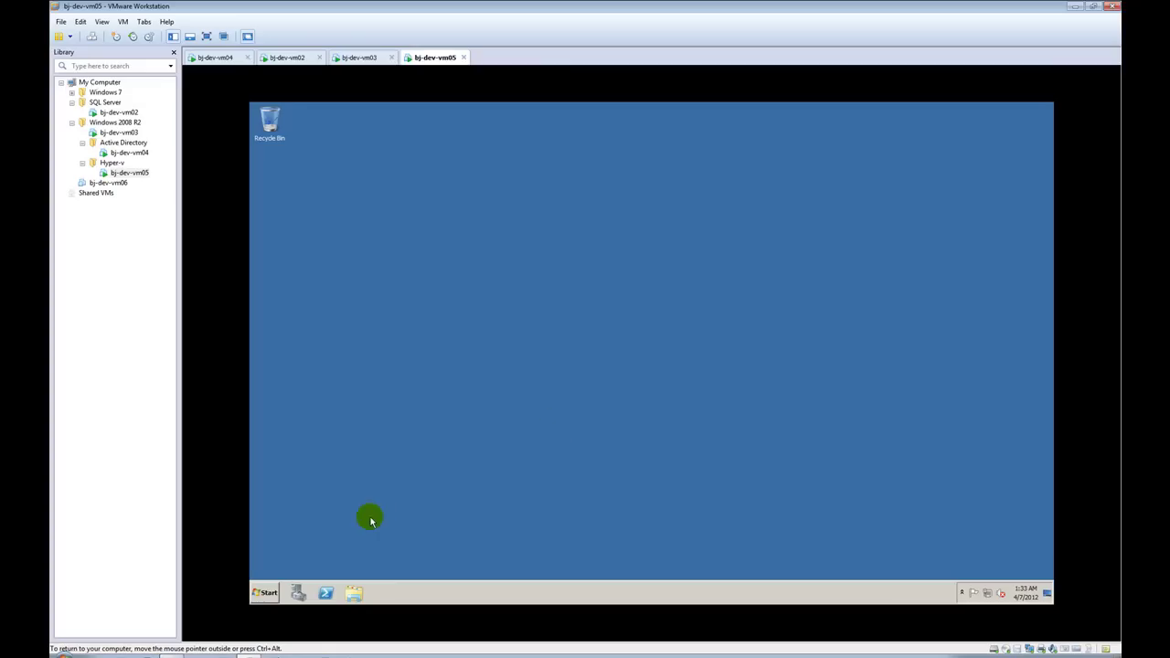
pyautogui.click(298, 592)
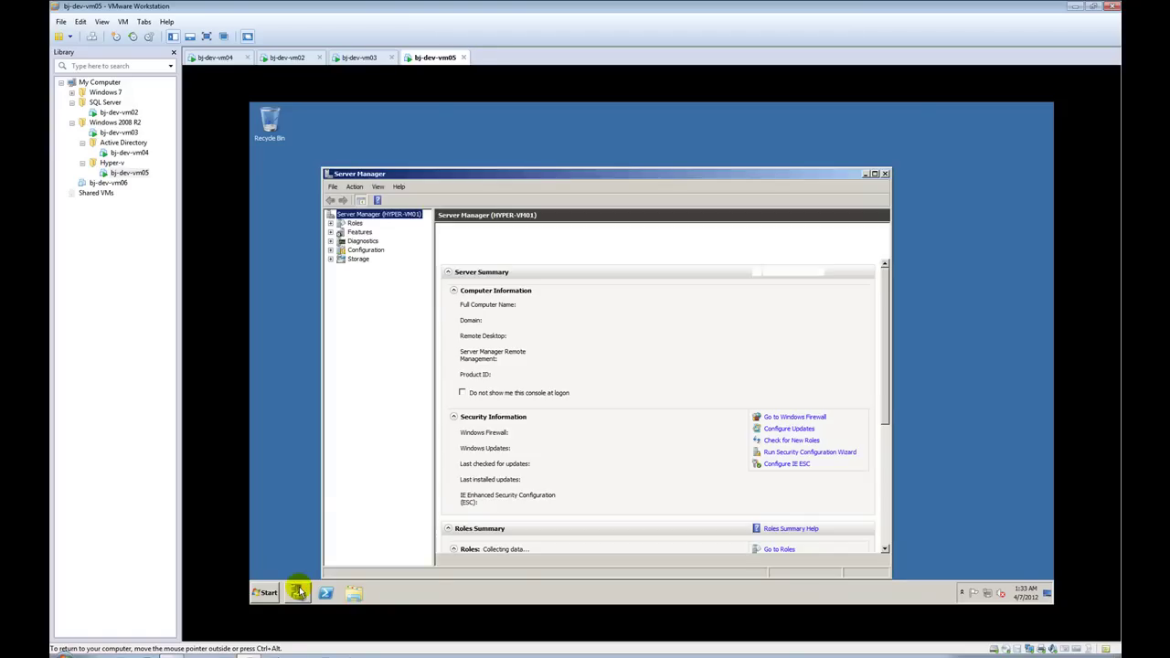
pyautogui.doubleClick(468, 176)
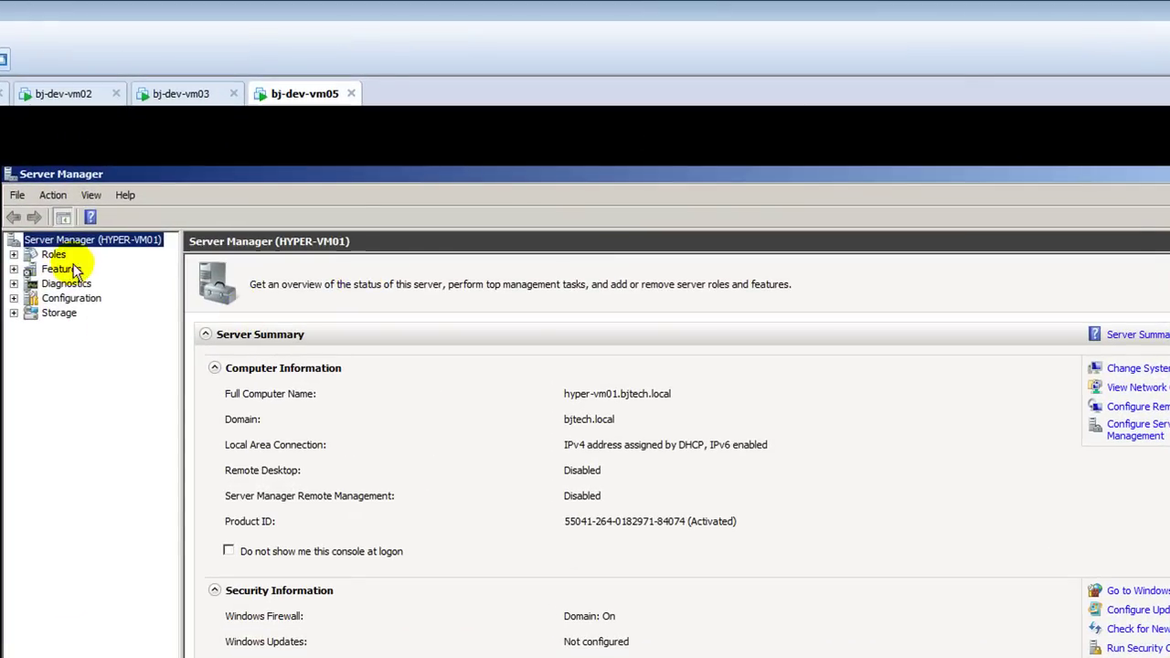
pyautogui.click(53, 254)
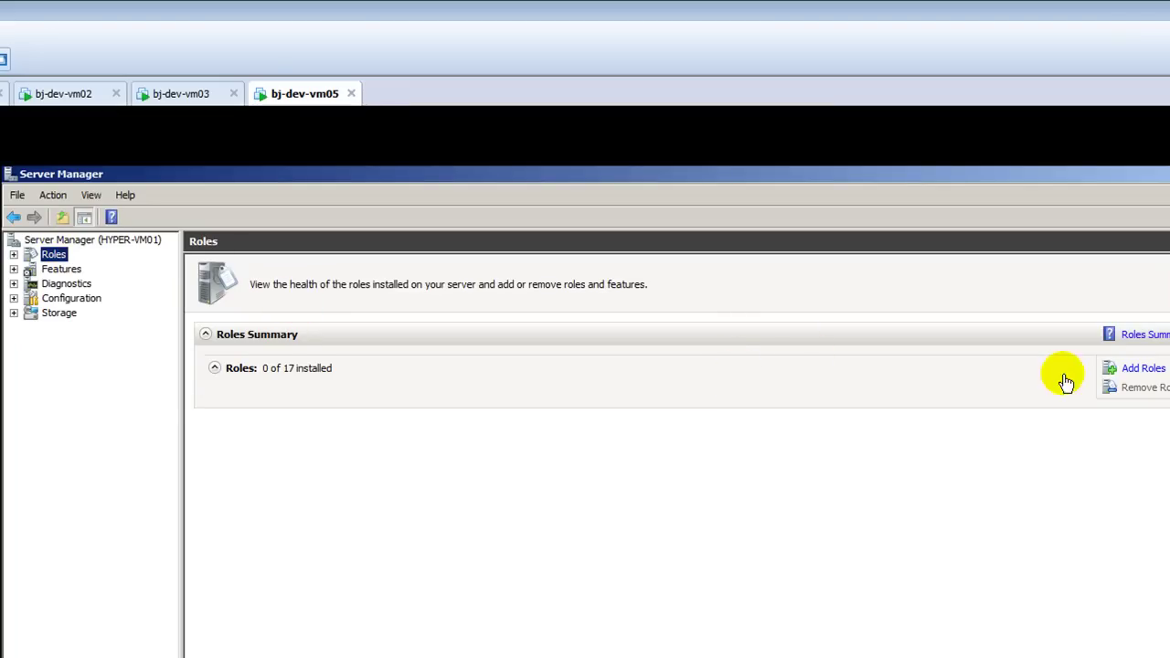
pyautogui.click(1143, 368)
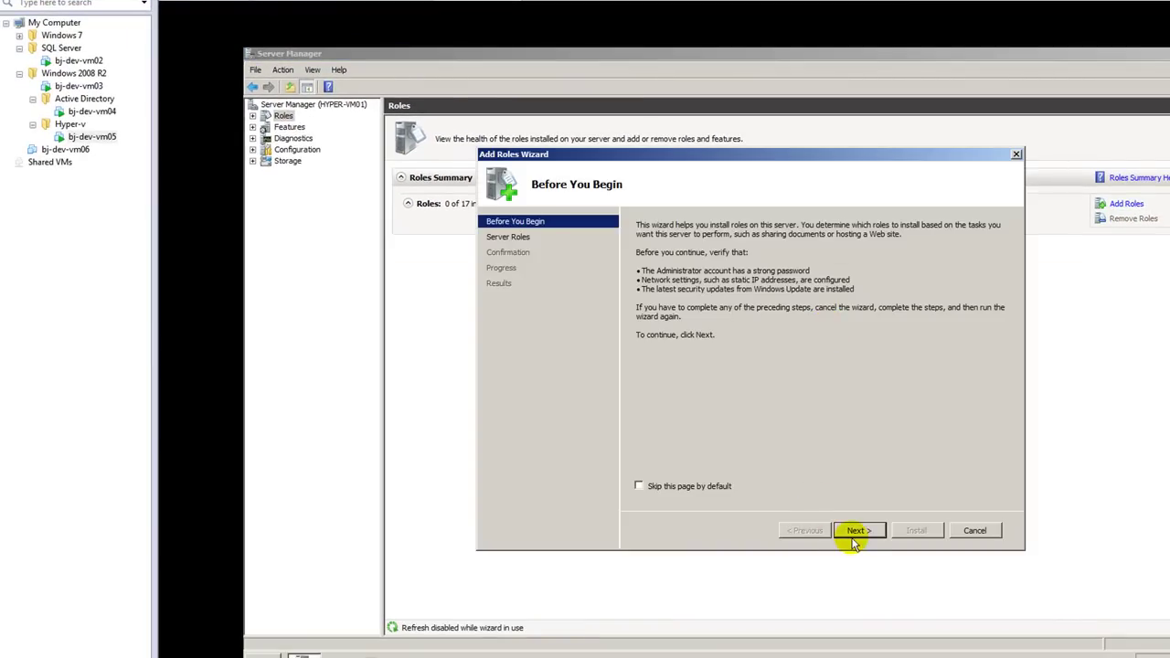
pyautogui.click(847, 551)
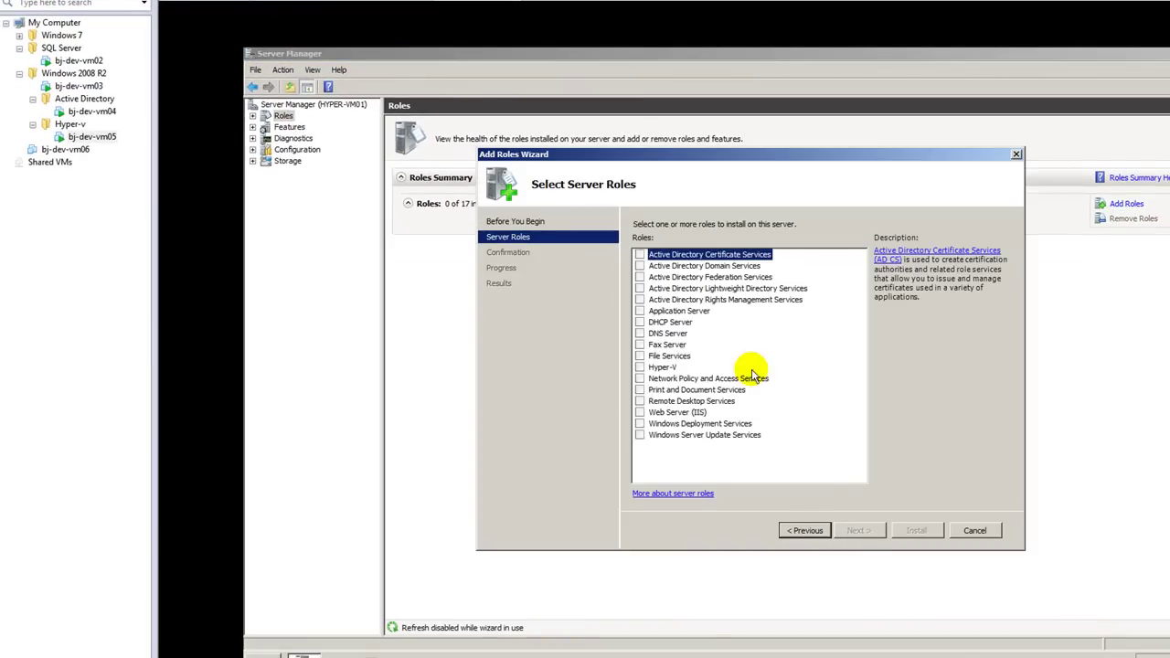
# Step: Select the Hyper-V role and advance past its introduction to Create Virtual Networks
pyautogui.click(640, 366)
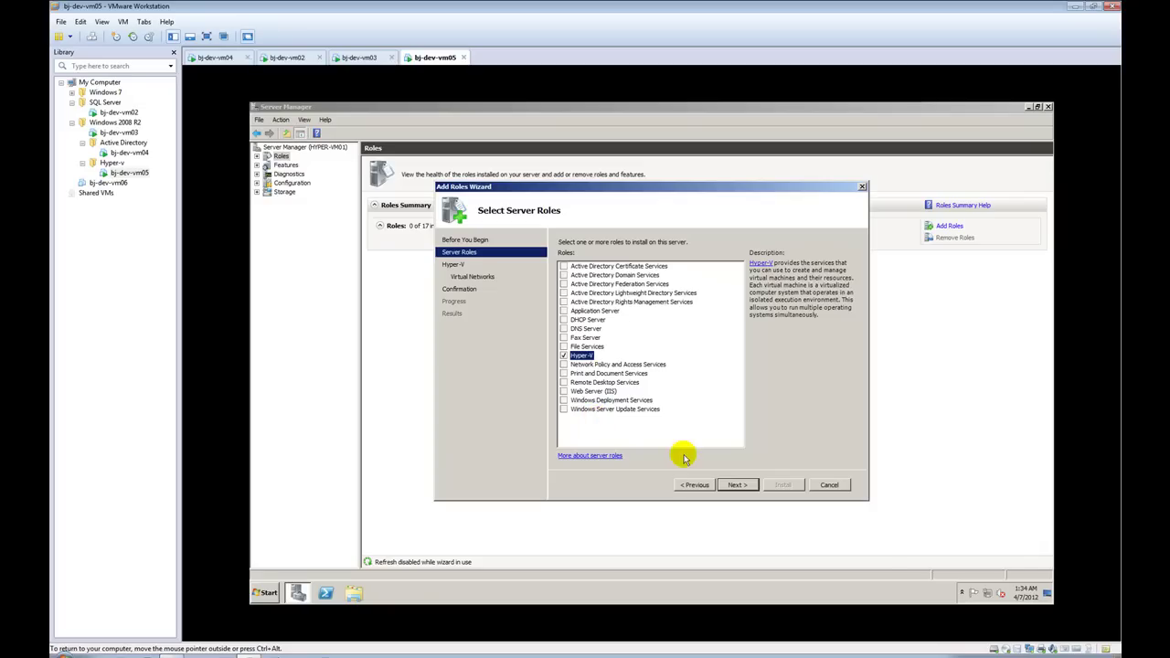
pyautogui.click(735, 485)
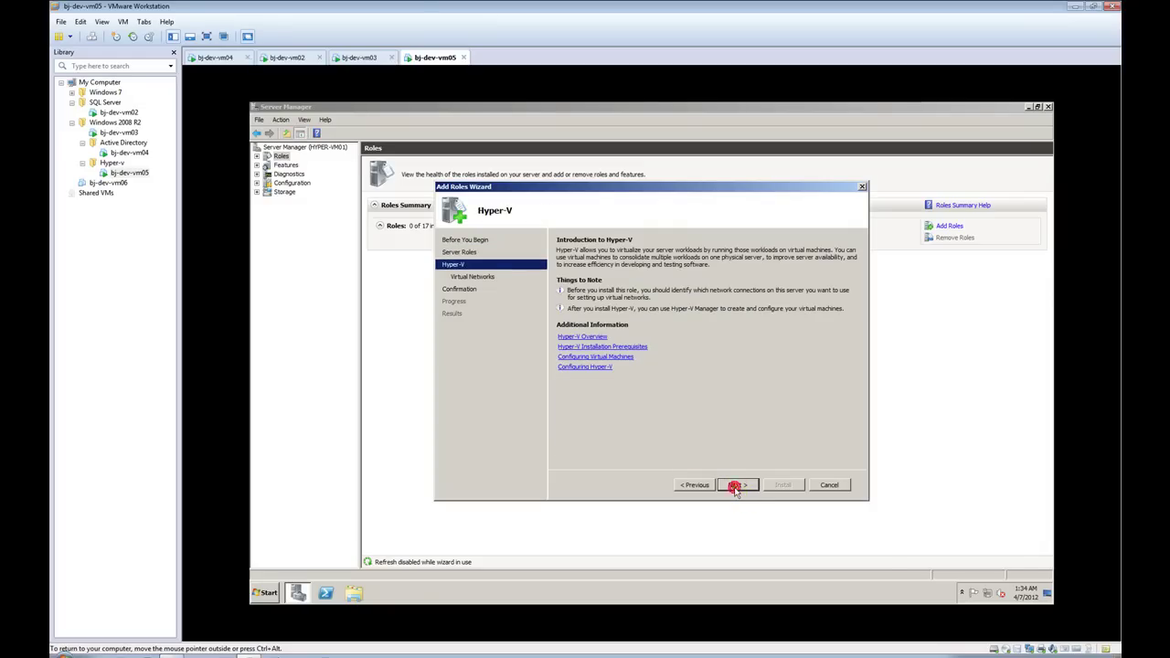
pyautogui.click(736, 485)
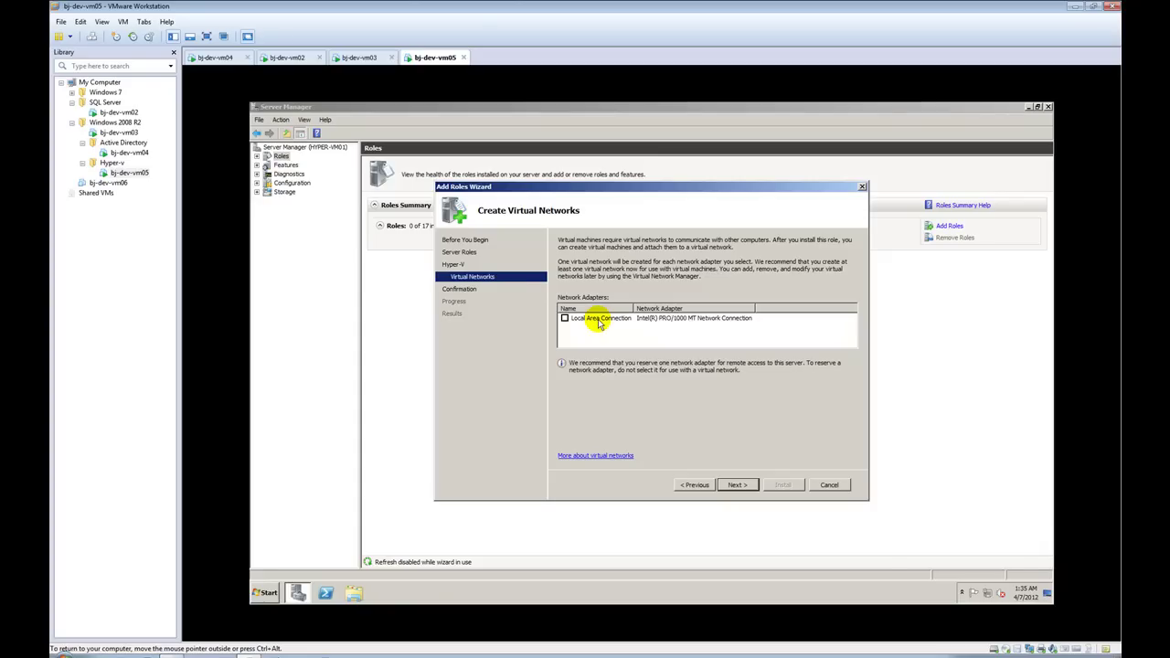
# Step: Use Local Area Connection for the Hyper-V virtual network, confirm, and install the role
pyautogui.click(589, 321)
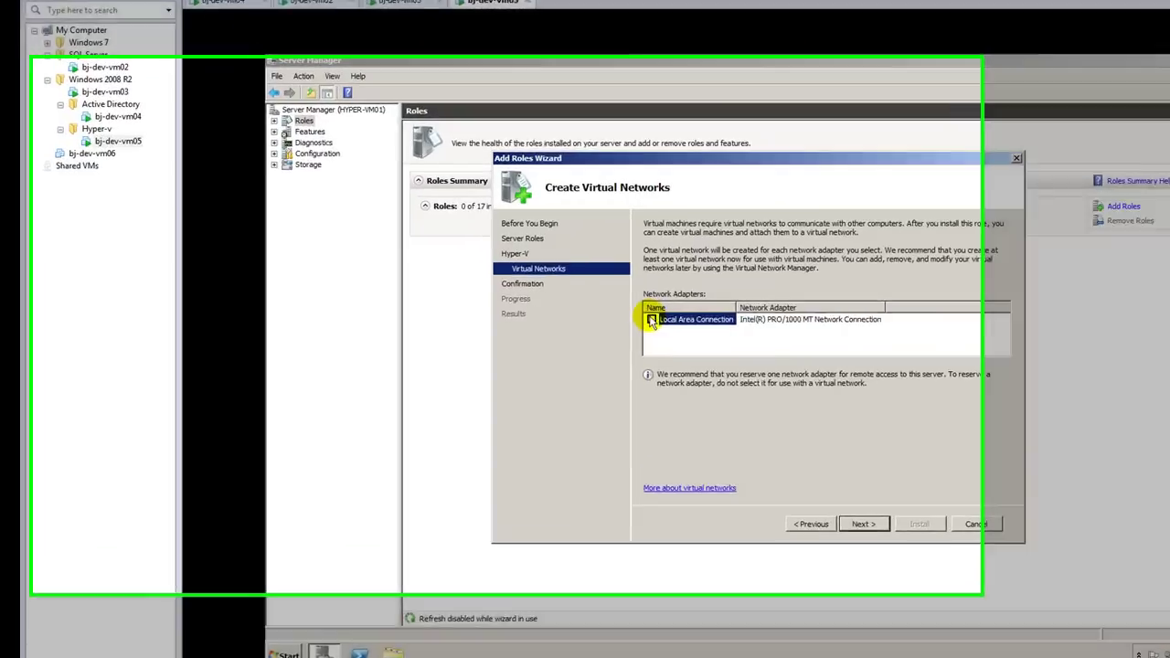
pyautogui.click(564, 318)
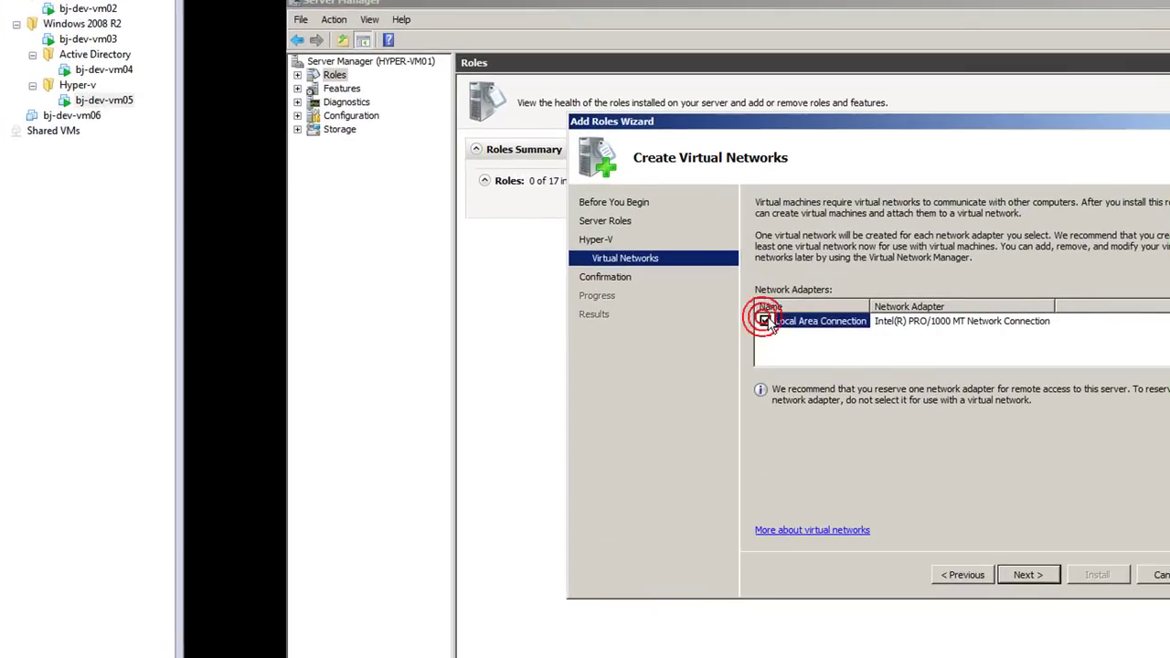
pyautogui.click(1028, 574)
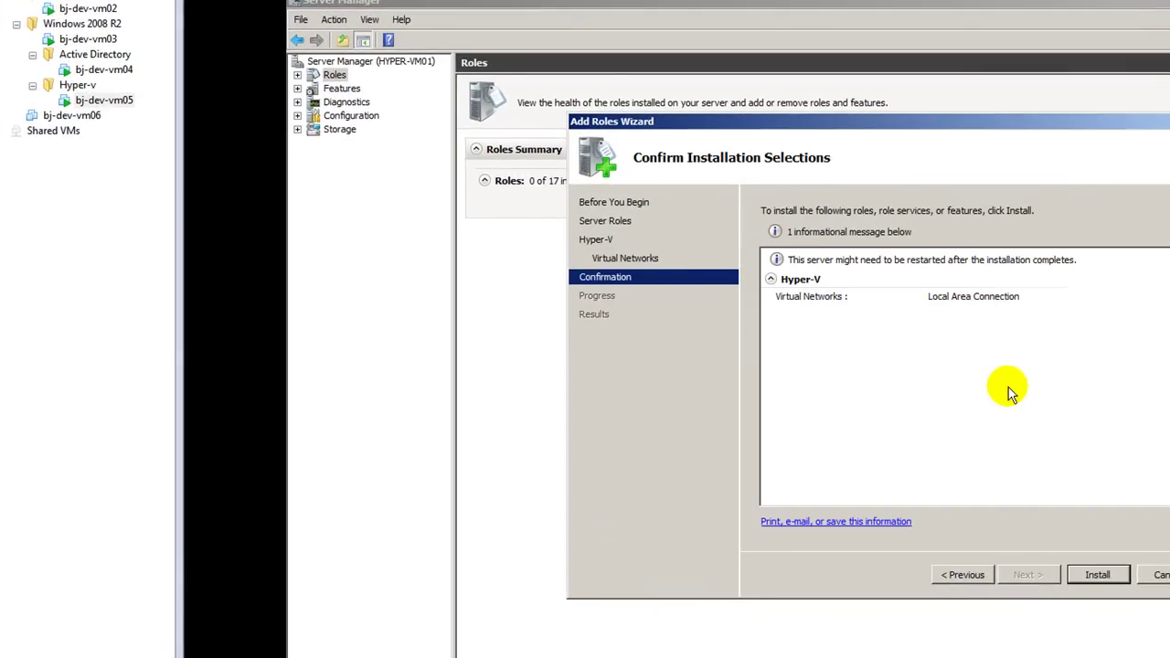
pyautogui.click(1098, 575)
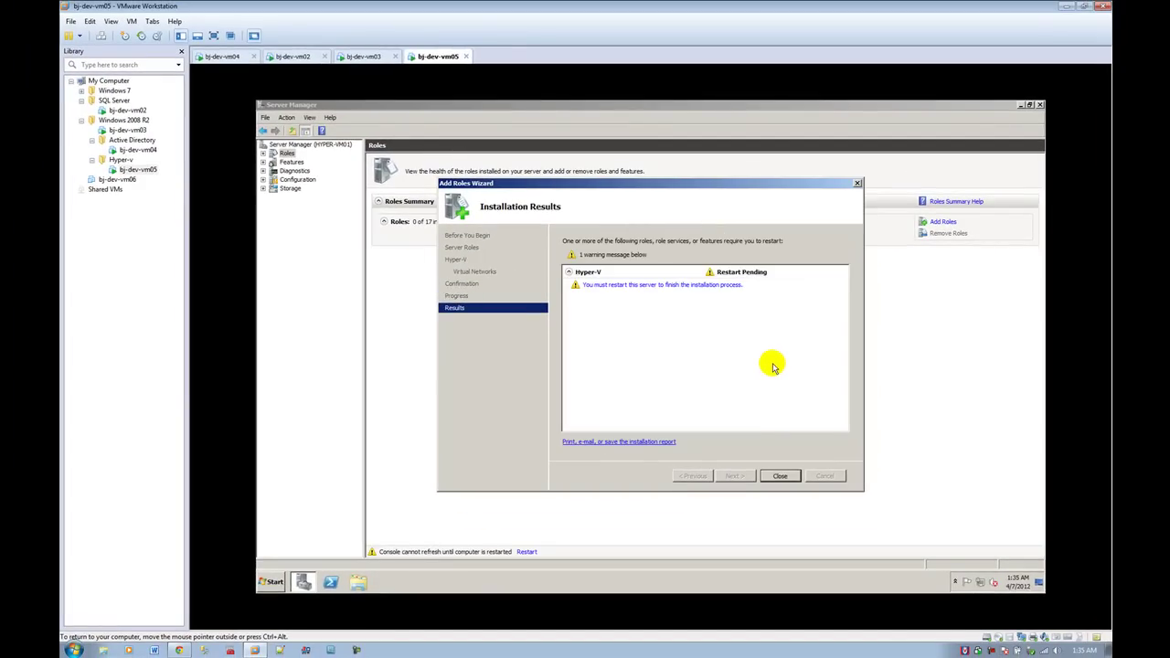
# Step: Close the finished wizard and confirm restarting the server now
pyautogui.click(780, 476)
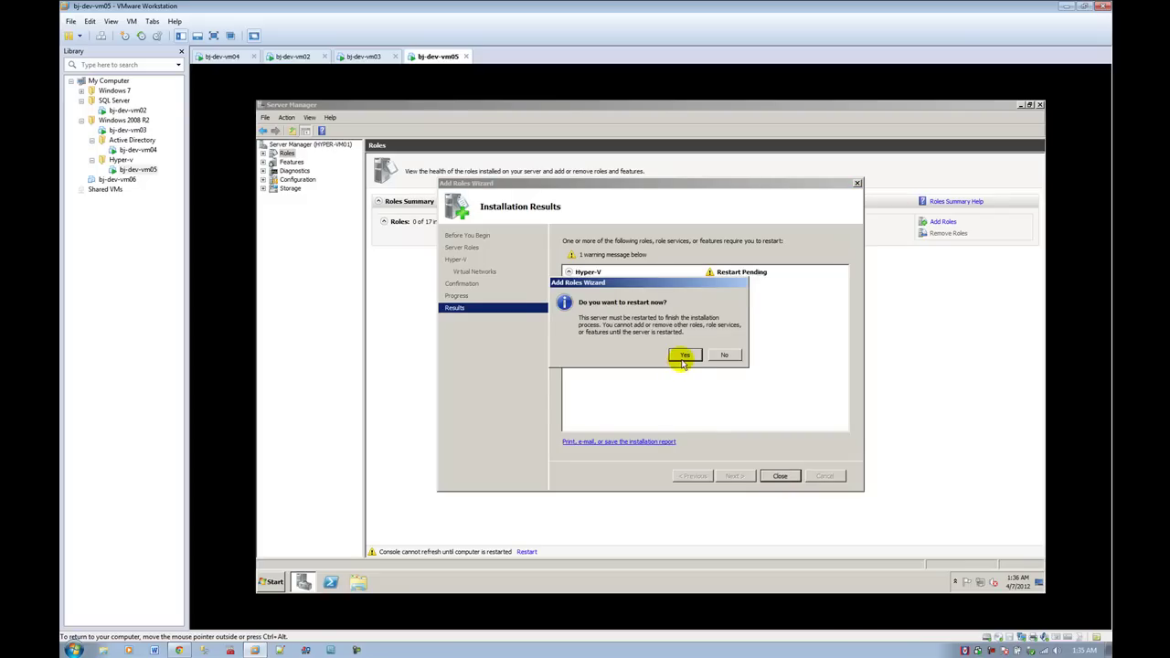
pyautogui.click(682, 360)
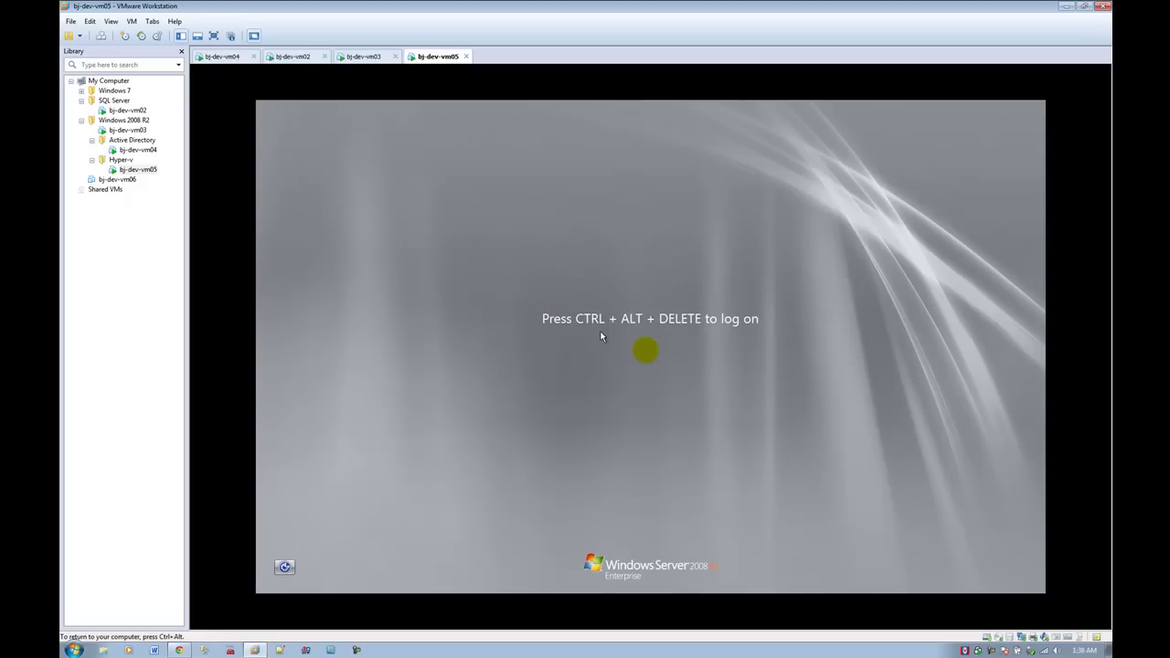
# Step: Send Ctrl+Alt+Del to bj-dev-vm05 and sign in with the admin account's password
pyautogui.click(131, 21)
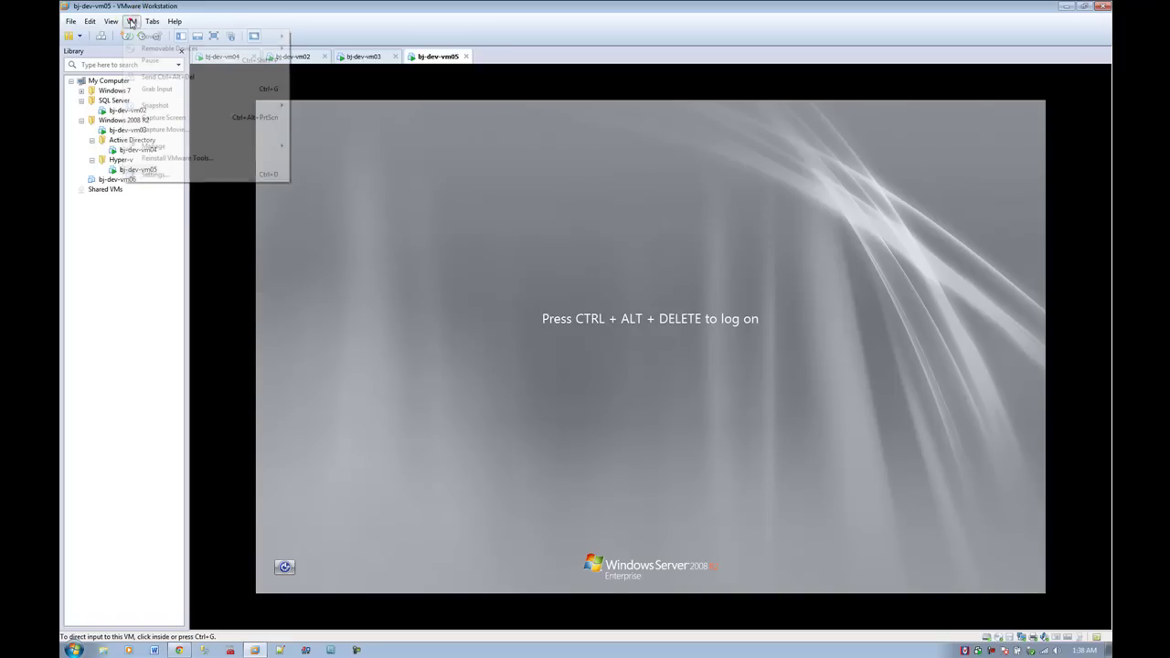
pyautogui.click(187, 77)
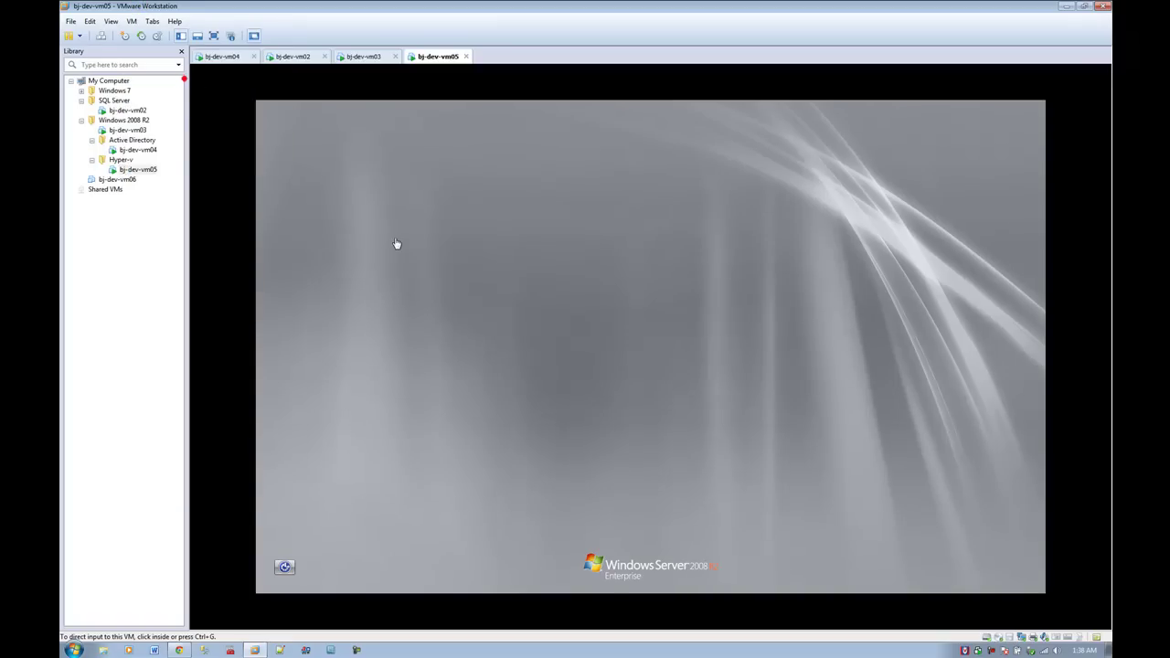
pyautogui.click(574, 339)
pyautogui.click(623, 413)
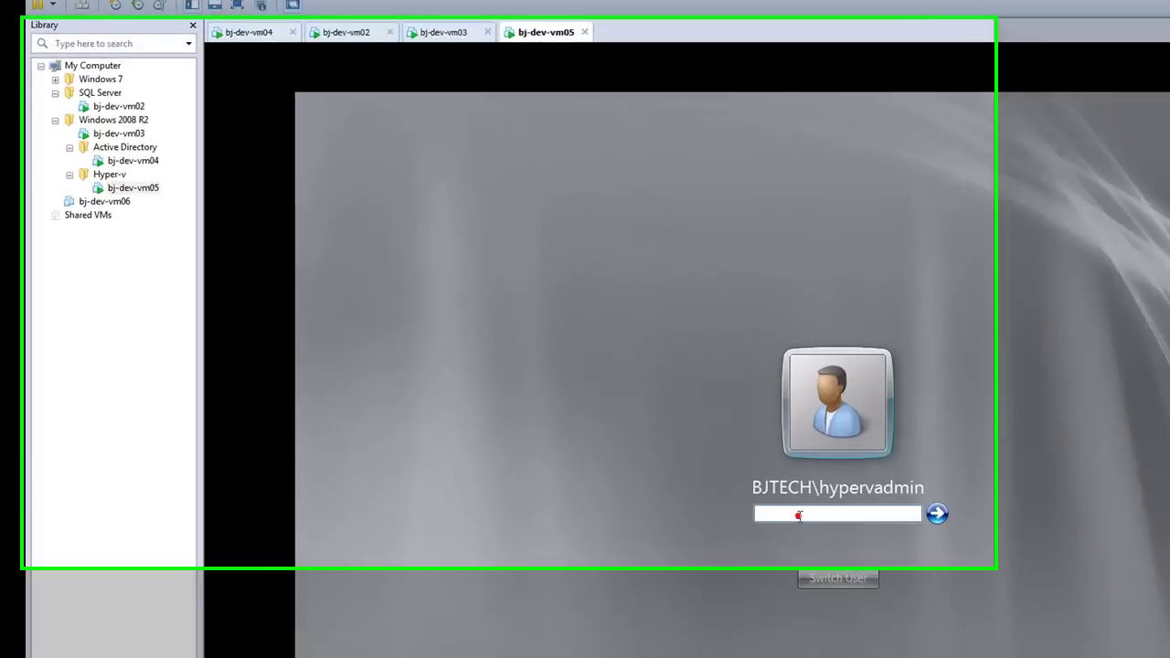
pyautogui.write('Pa')
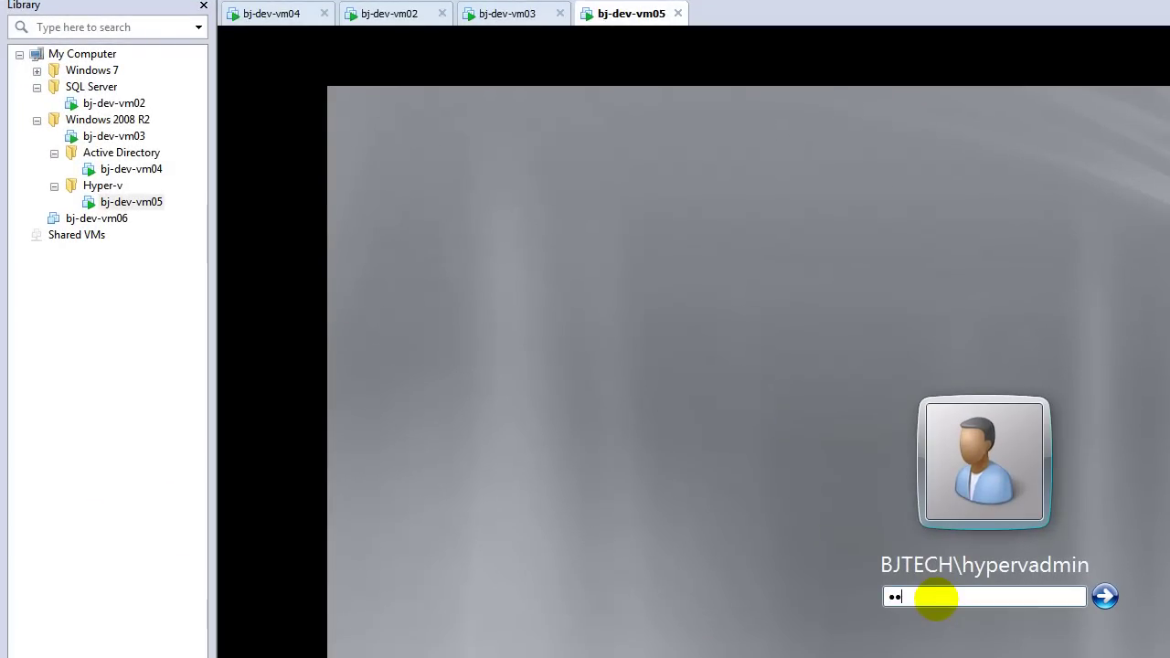
pyautogui.write('ssword1')
pyautogui.press('Return')
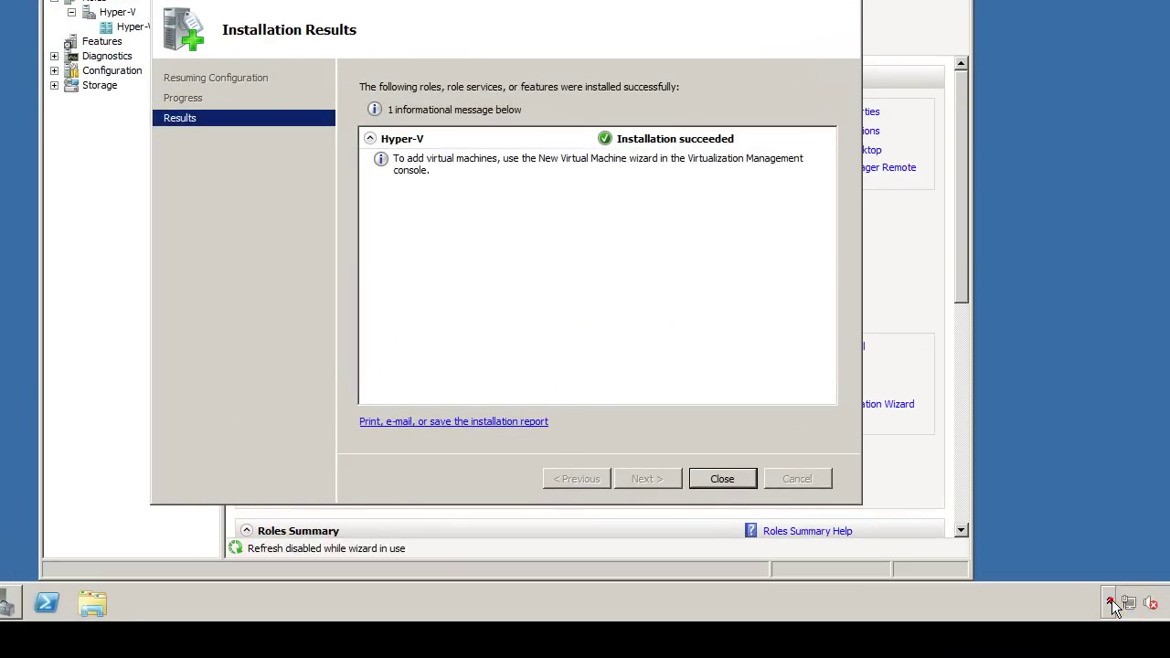
# Step: Close the Hyper-V installation results and view the HYPER-VM01 server in Hyper-V Manager
pyautogui.click(974, 592)
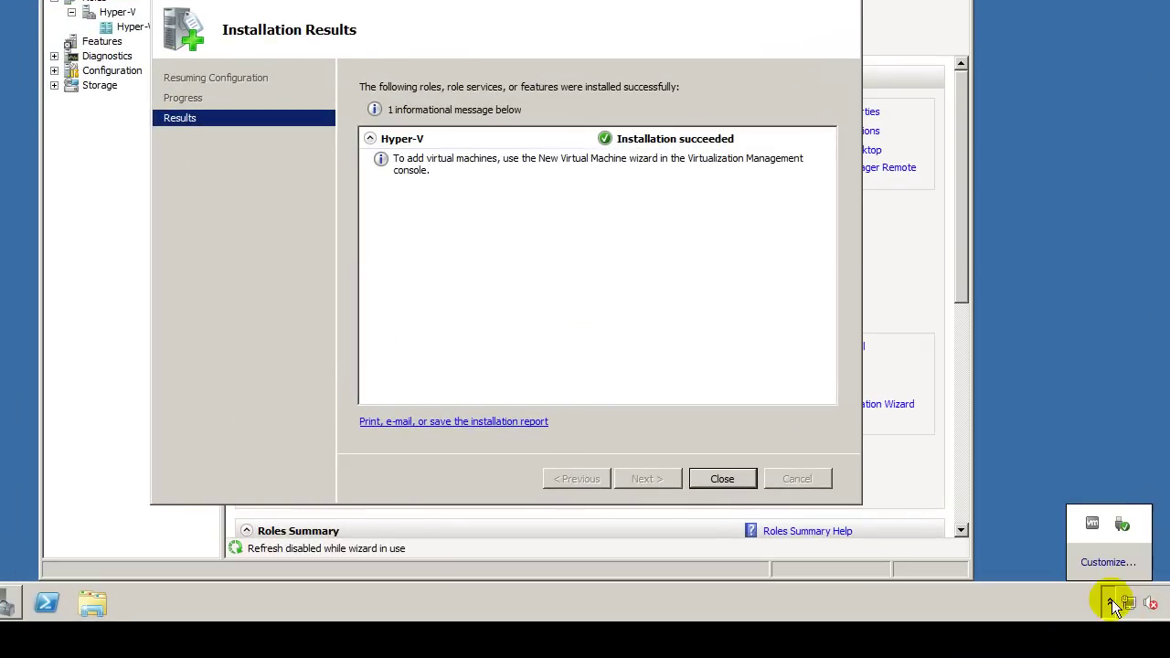
pyautogui.click(1104, 421)
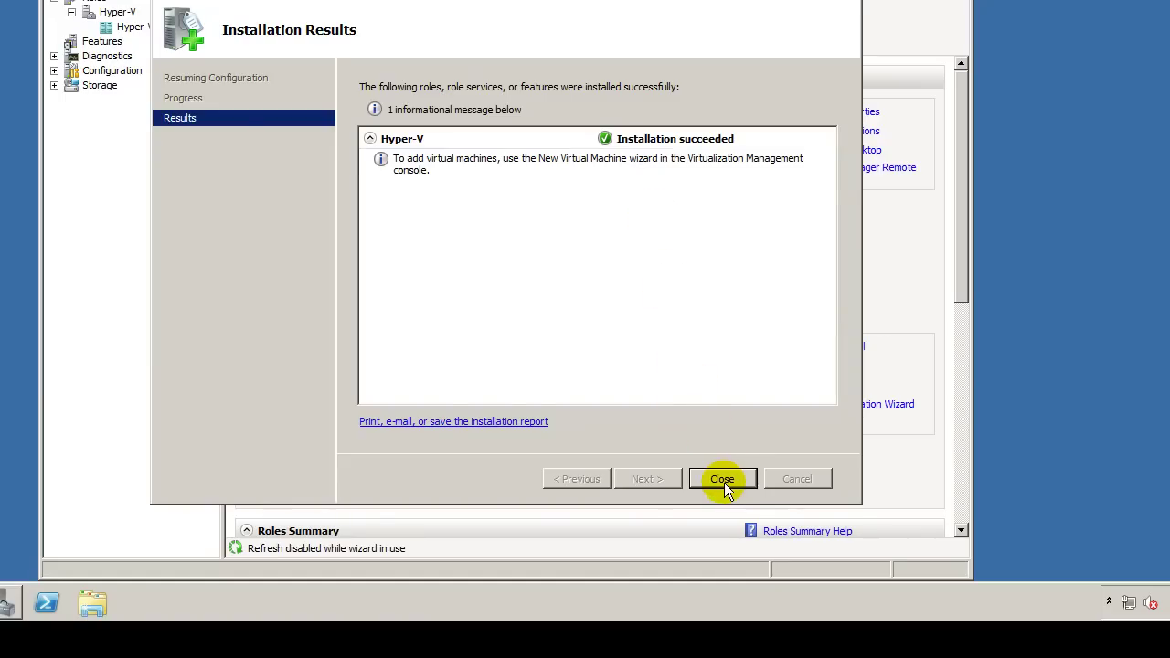
pyautogui.click(722, 480)
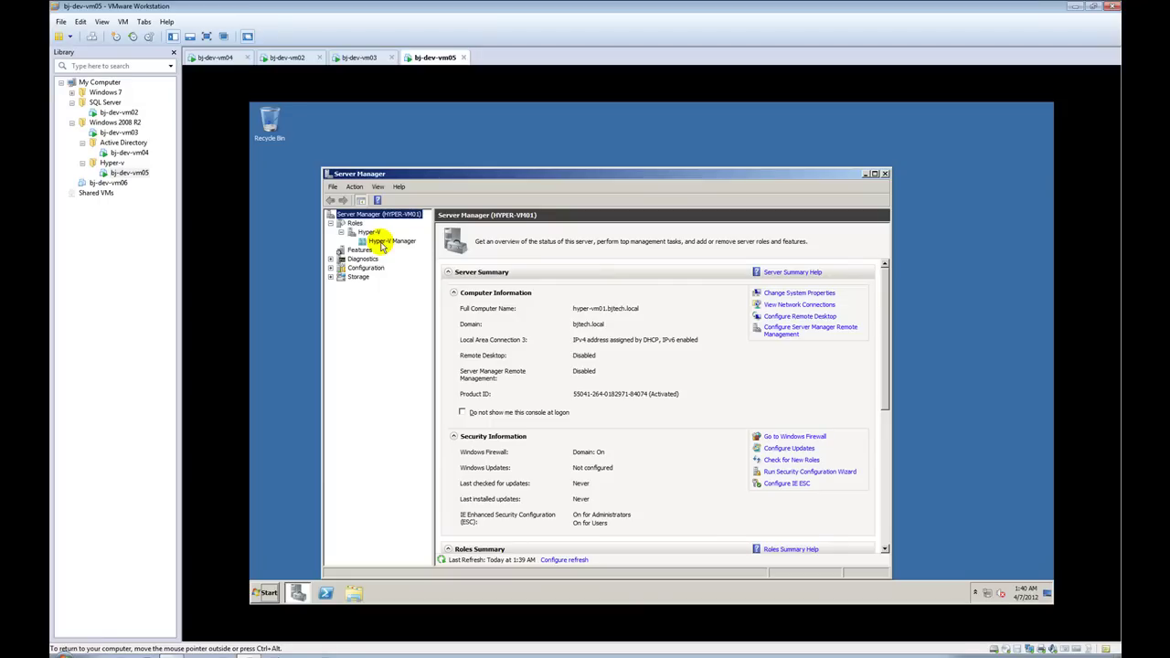
pyautogui.click(382, 243)
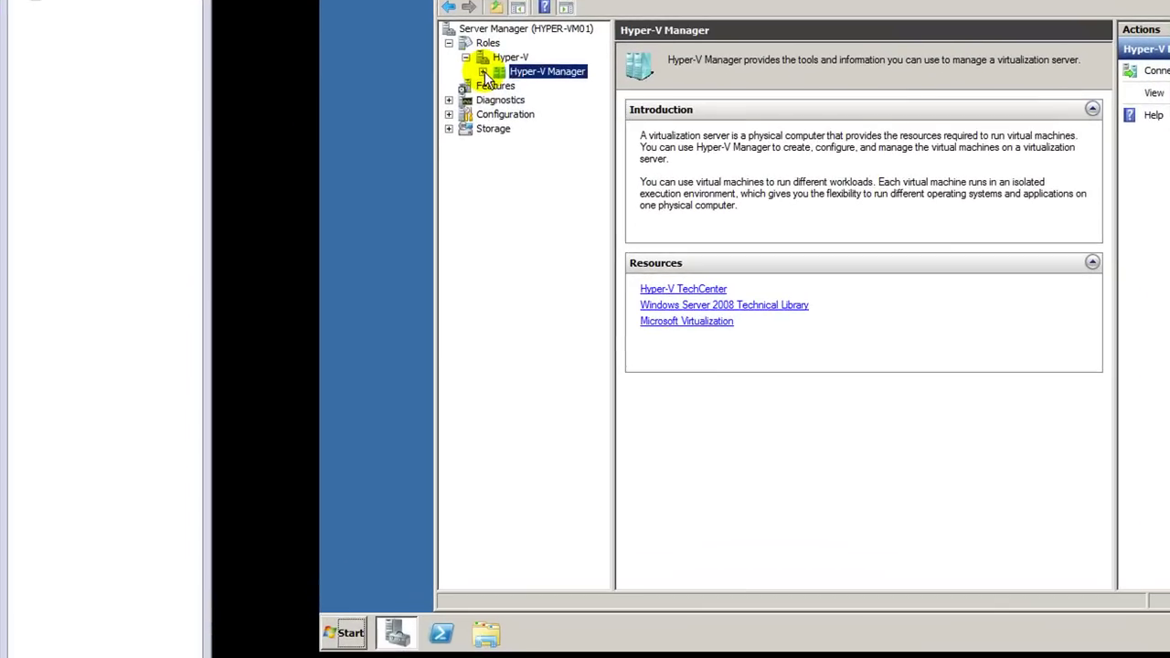
pyautogui.click(351, 241)
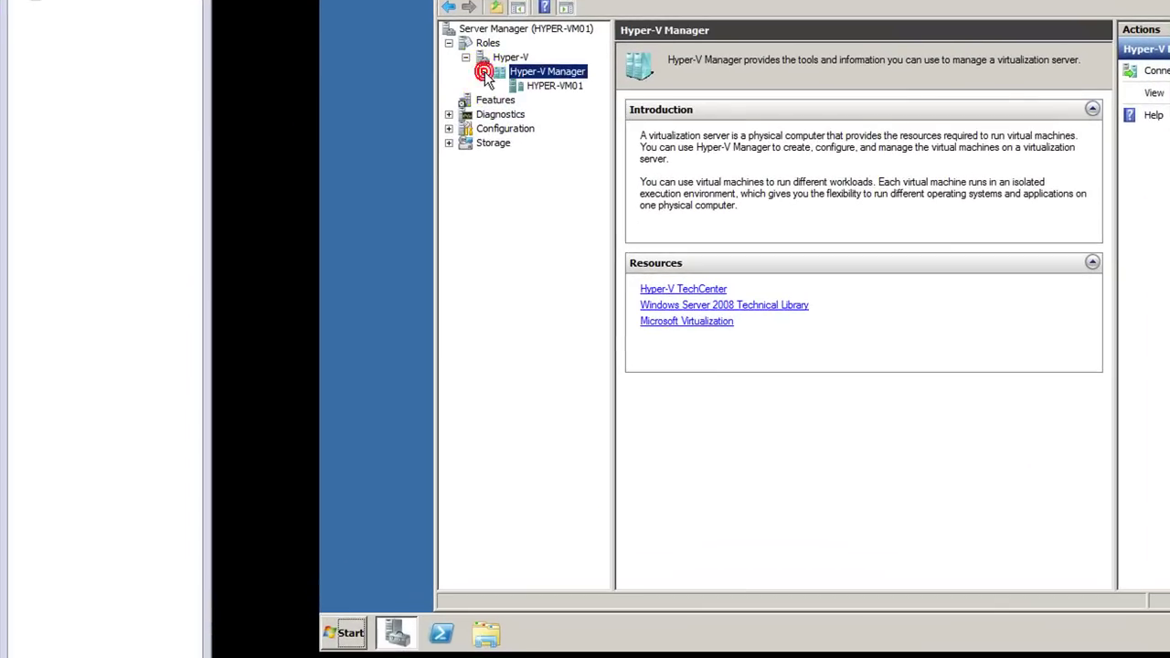
pyautogui.click(542, 88)
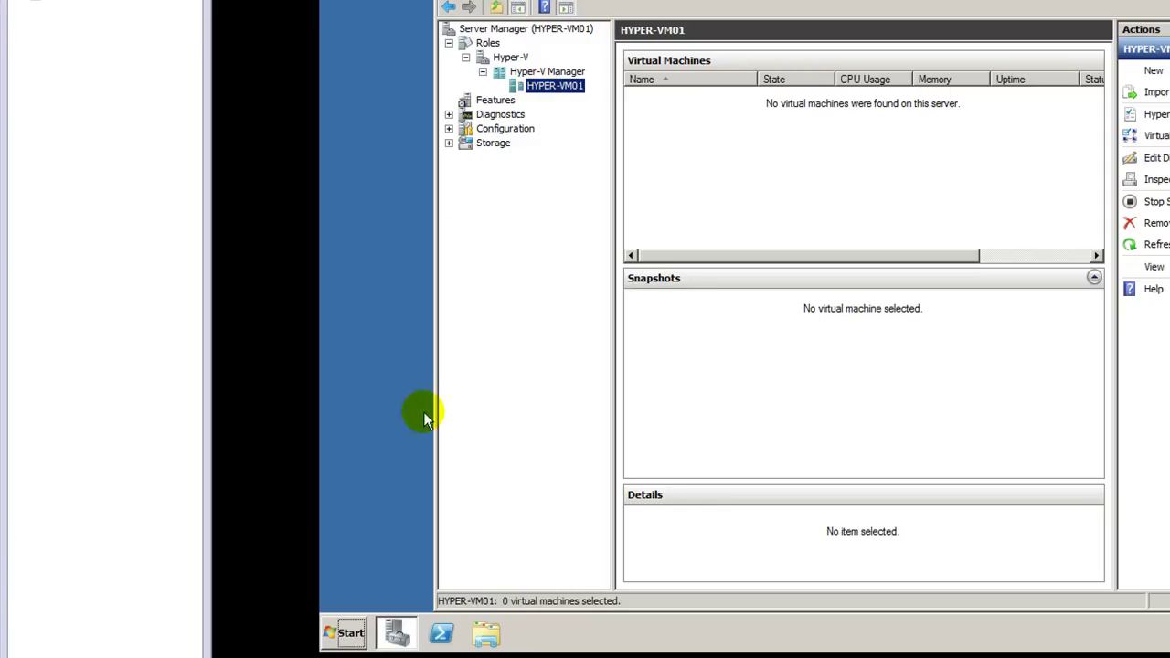
pyautogui.click(344, 632)
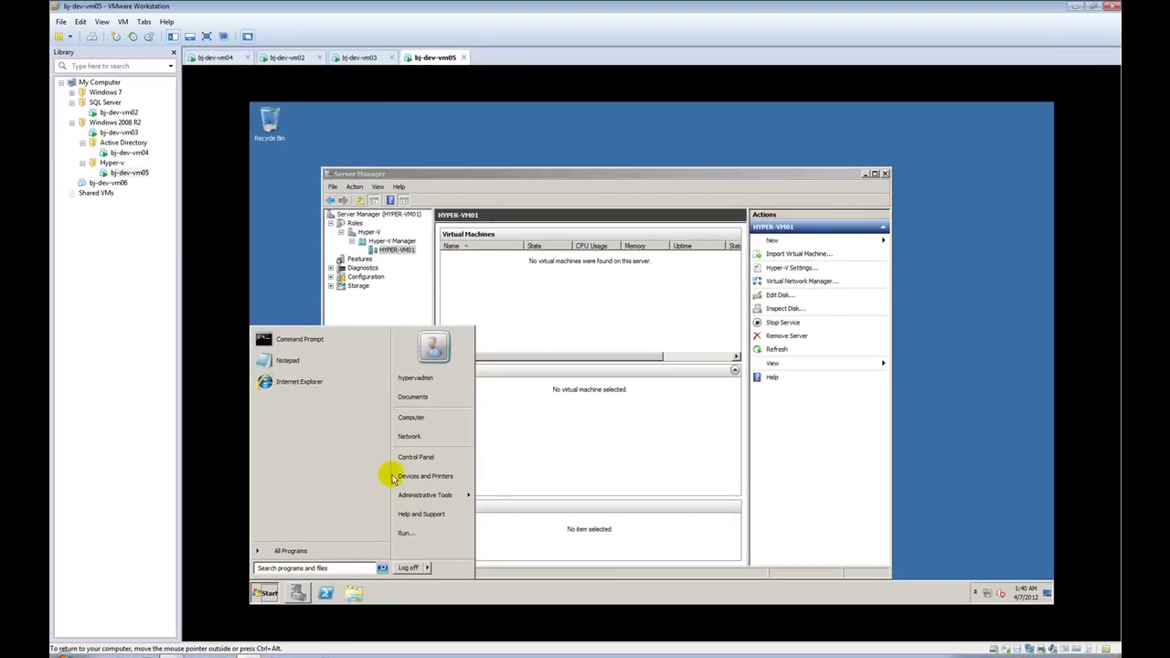
pyautogui.rightClick(433, 422)
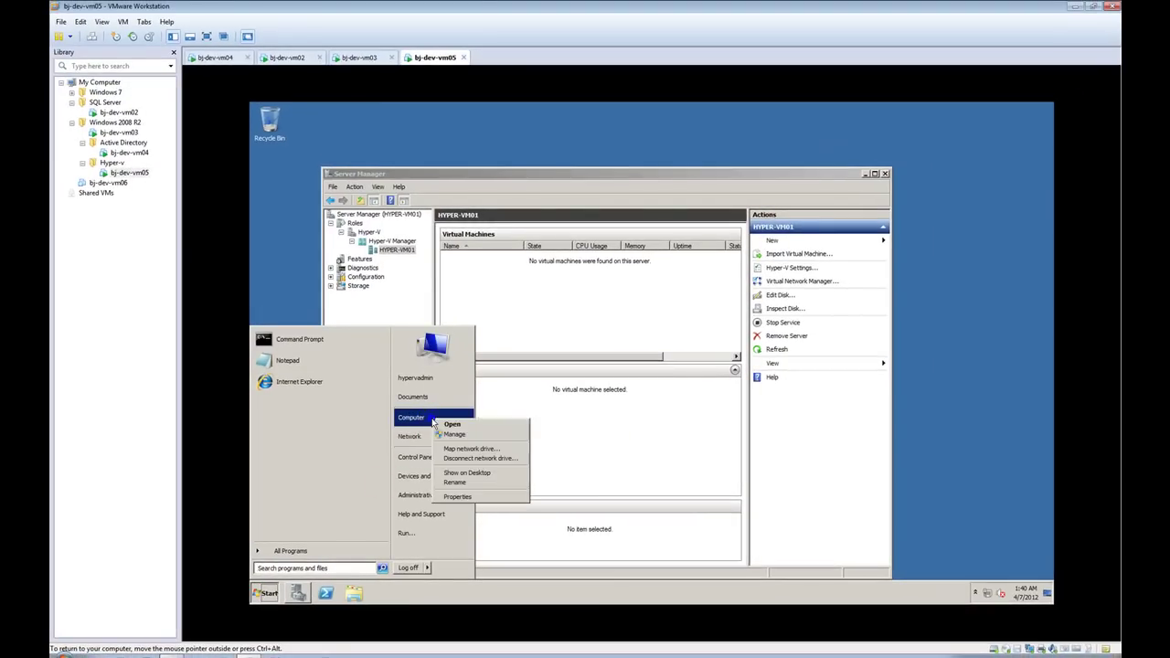
pyautogui.press('Escape')
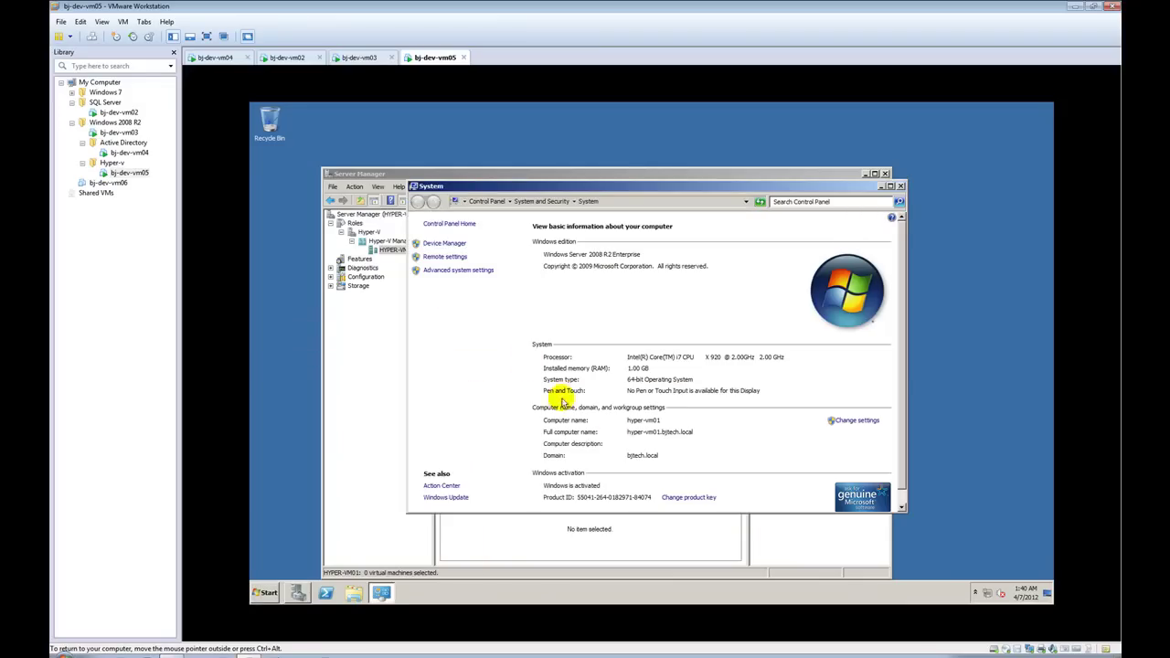
pyautogui.click(900, 185)
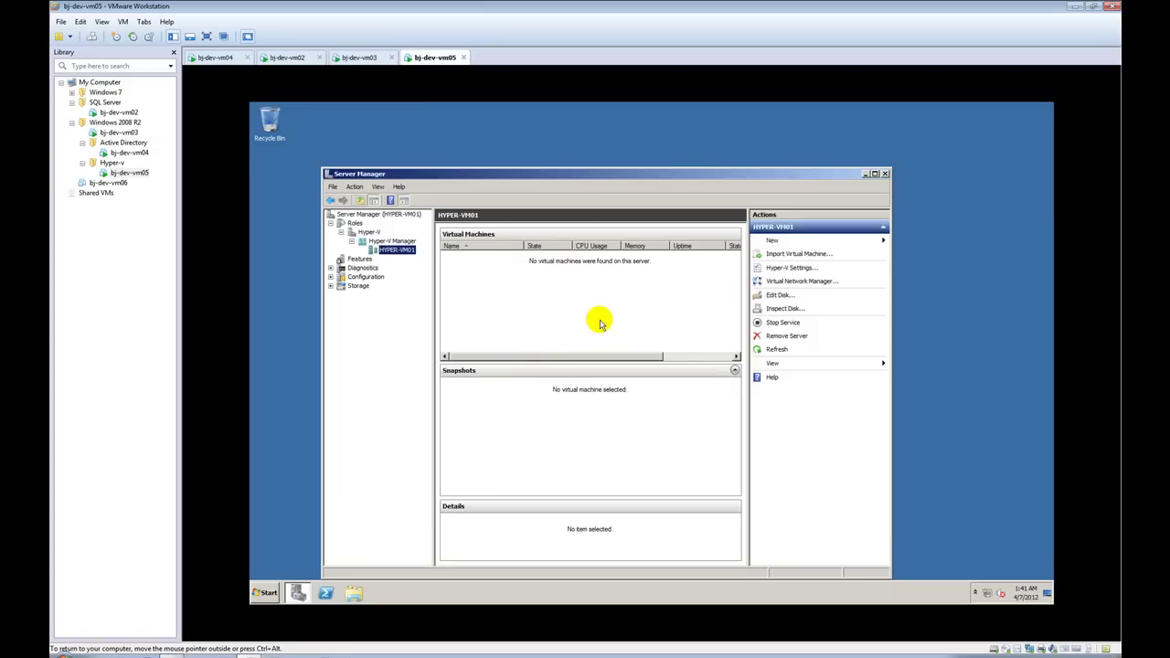
pyautogui.click(609, 130)
# Step: Maximize Server Manager in bj-dev-vm05, then switch to the bj-dev-vm03 tab
pyautogui.doubleClick(600, 174)
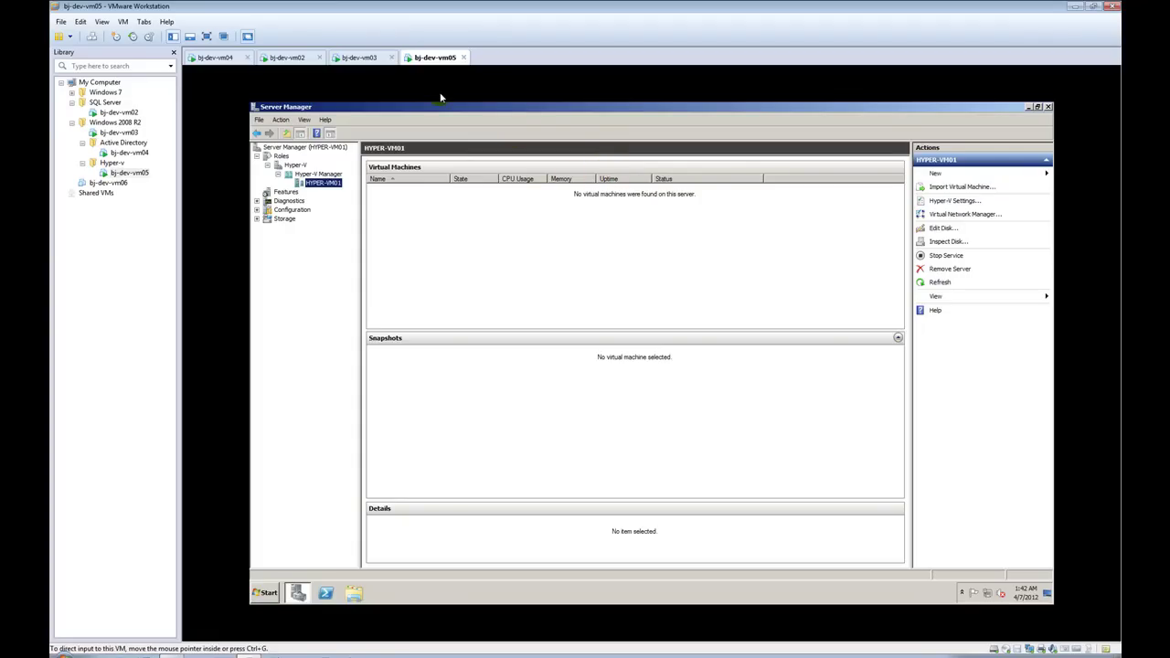
pyautogui.click(358, 56)
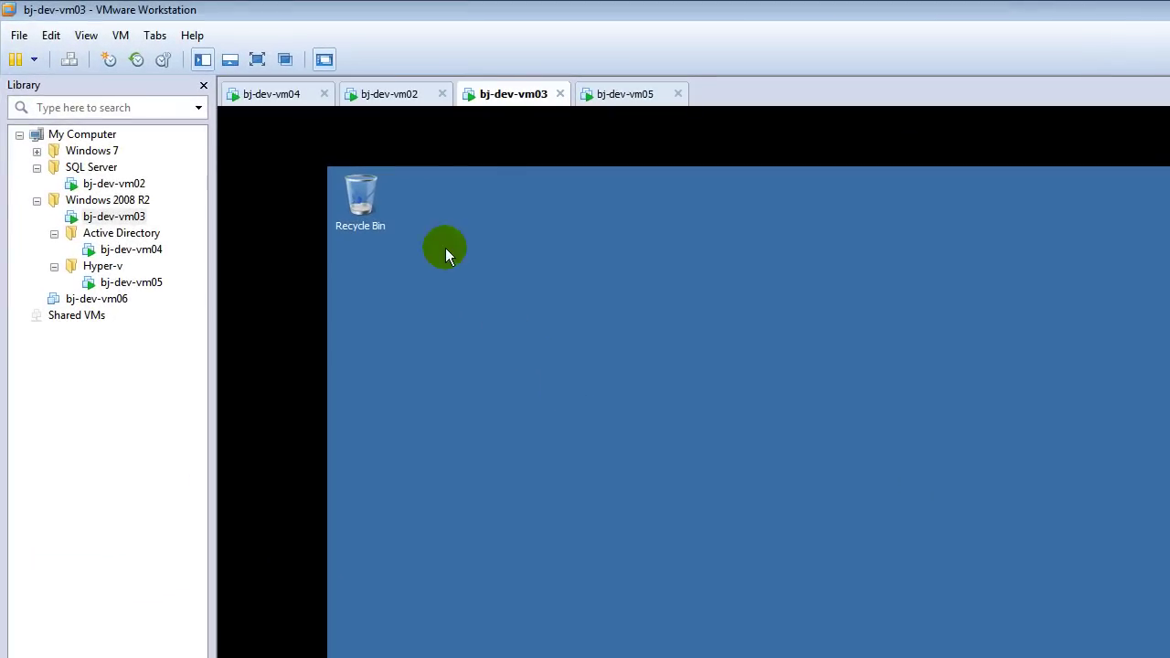
# Step: Return to the bj-dev-vm03 tab and launch Server Manager there
pyautogui.click(281, 64)
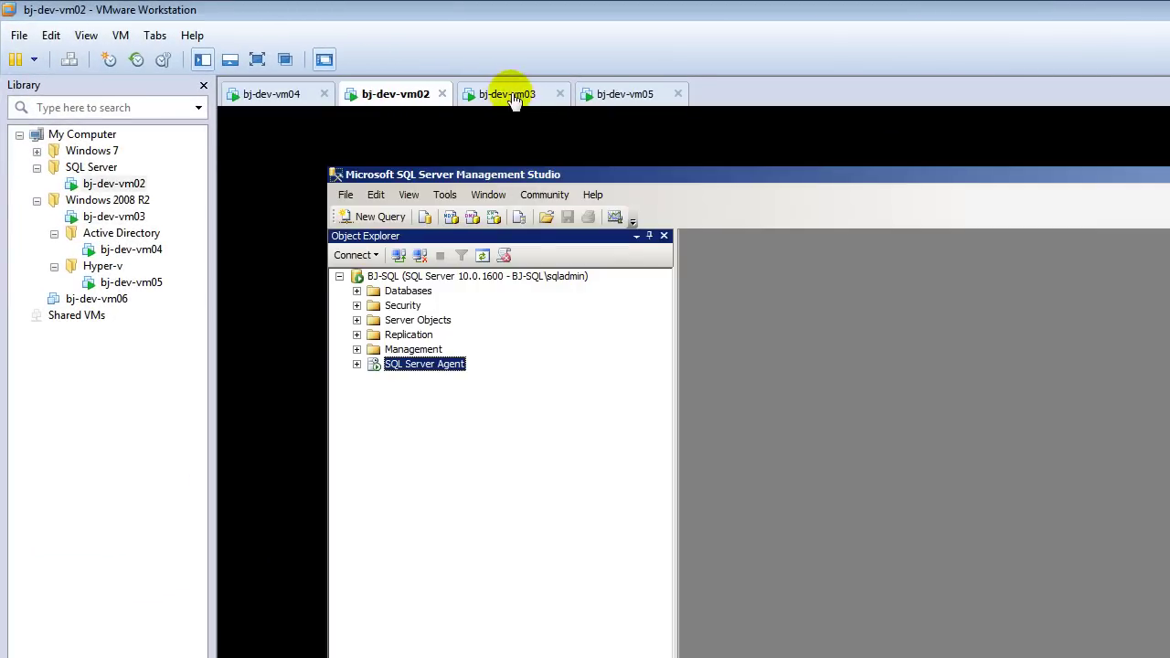
pyautogui.click(510, 94)
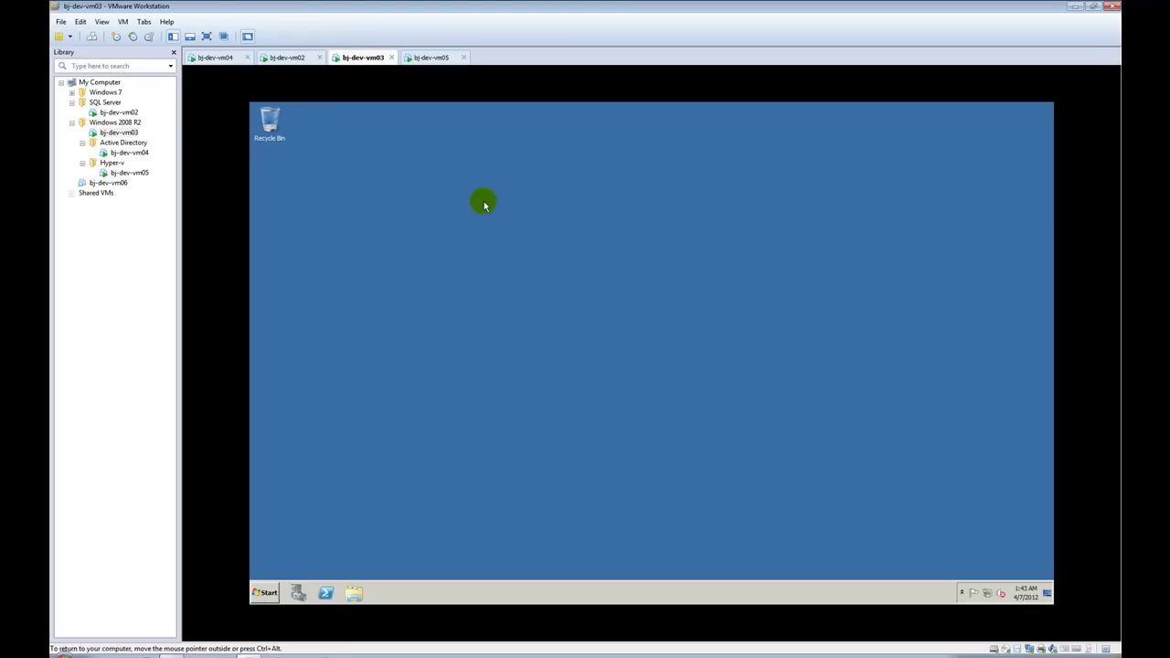
pyautogui.click(298, 594)
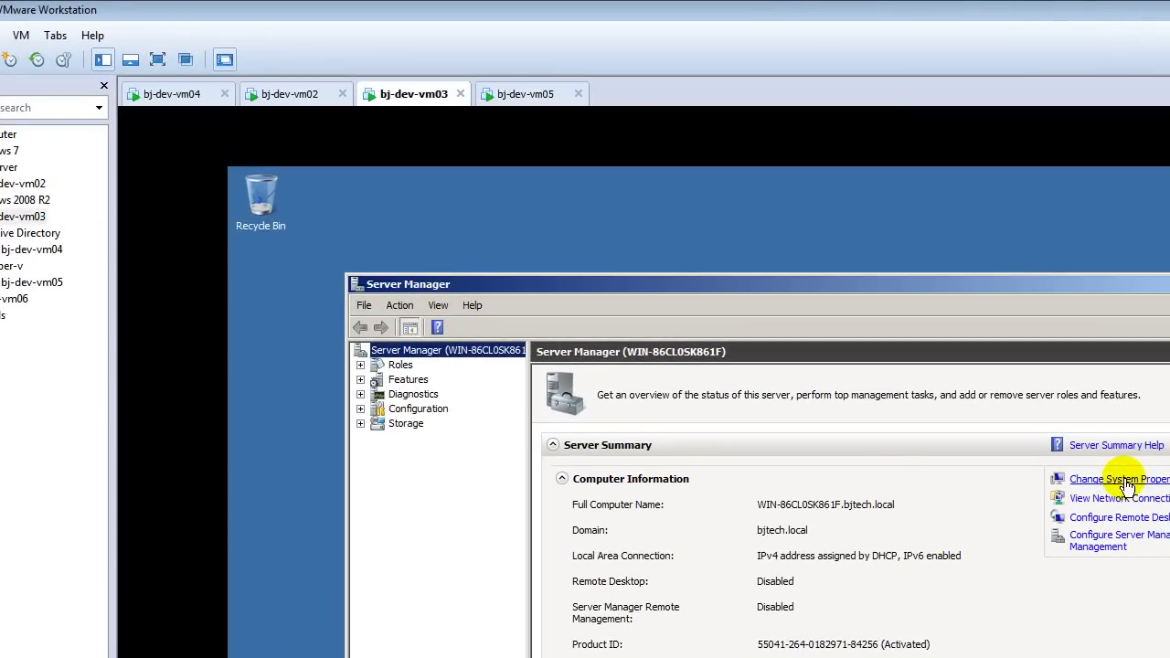
# Step: Add .NET Framework 3.5.1 Features with the required Web Server (IIS) role services and install
pyautogui.click(401, 358)
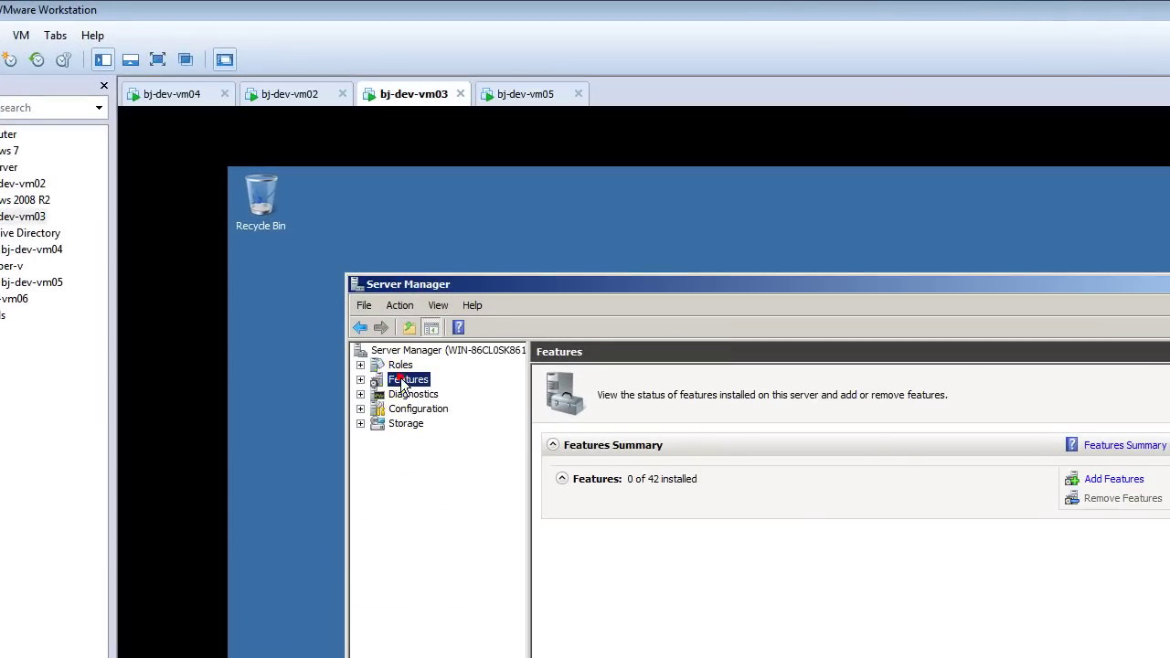
pyautogui.click(1101, 479)
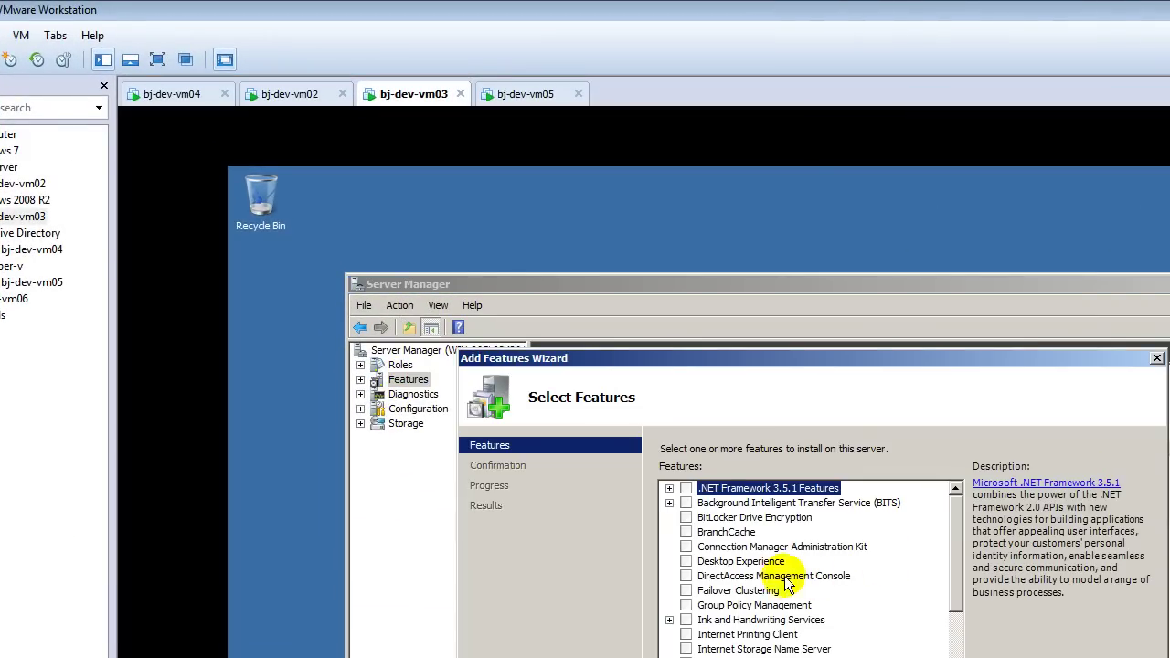
pyautogui.click(686, 489)
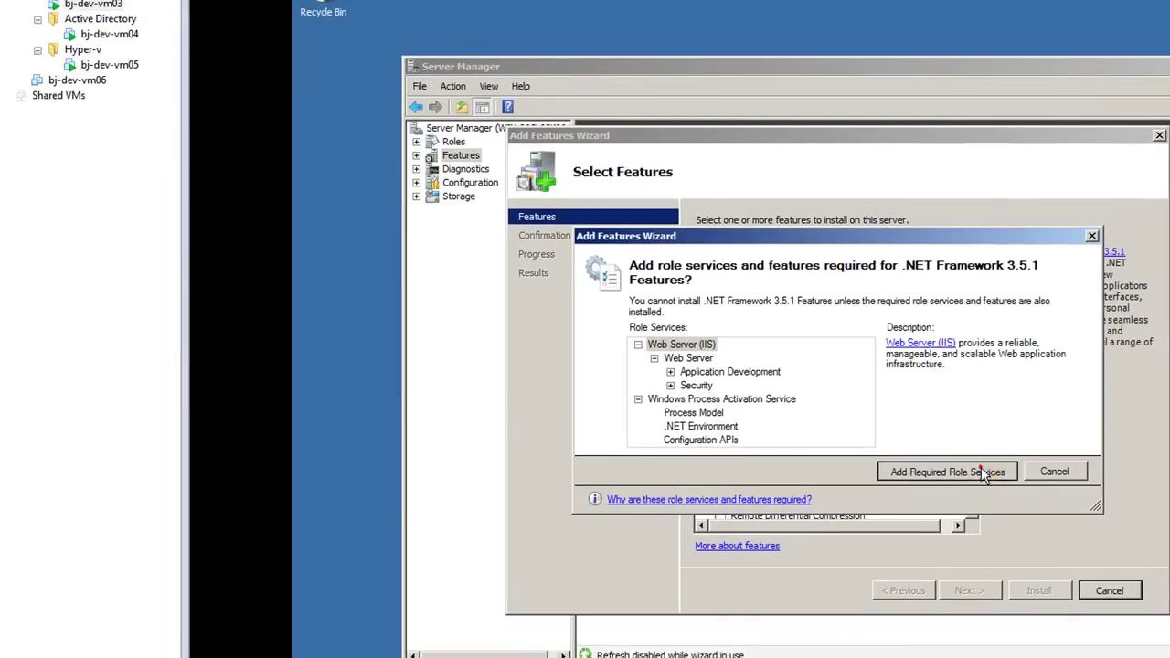
pyautogui.click(976, 489)
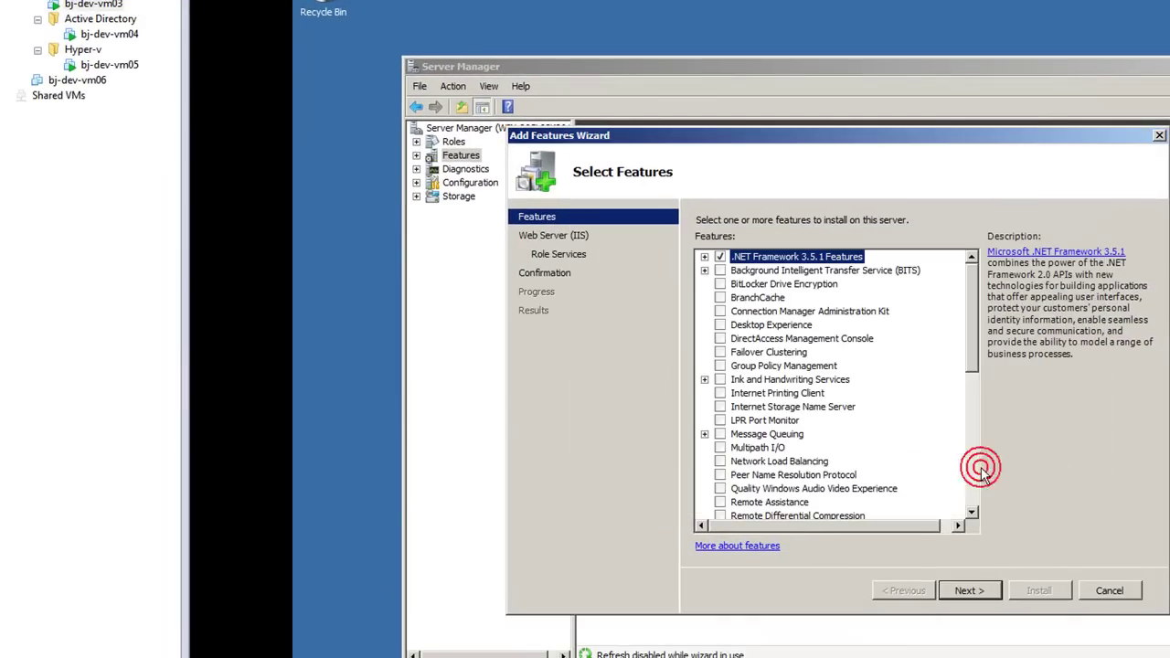
pyautogui.click(970, 591)
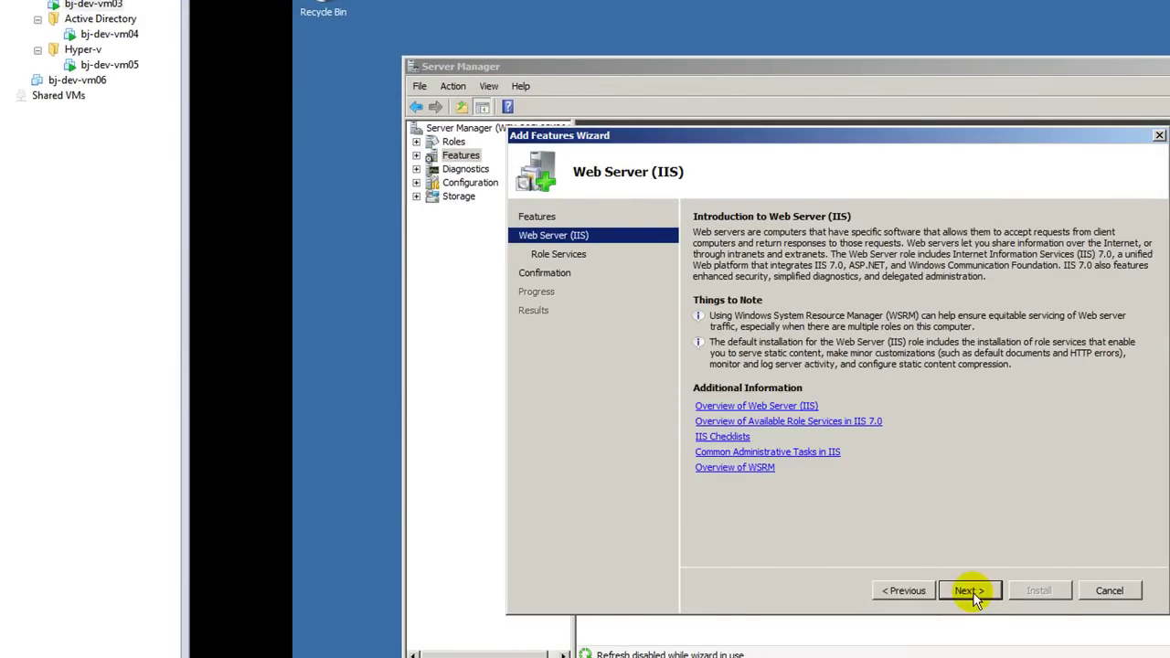
pyautogui.click(971, 591)
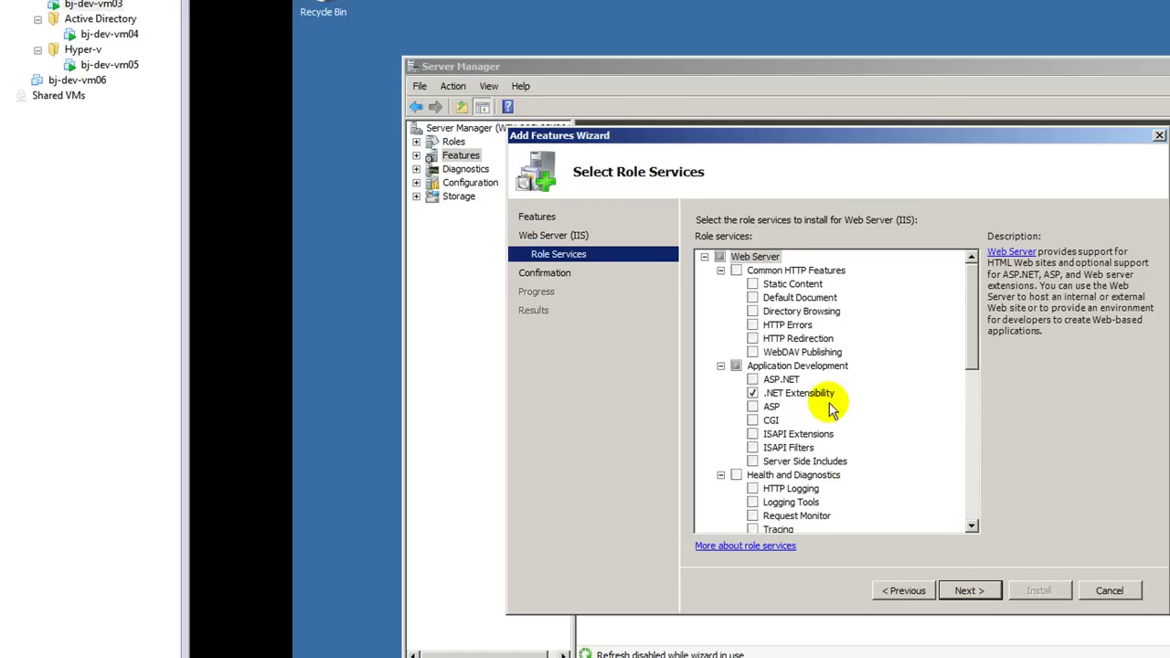
pyautogui.click(970, 590)
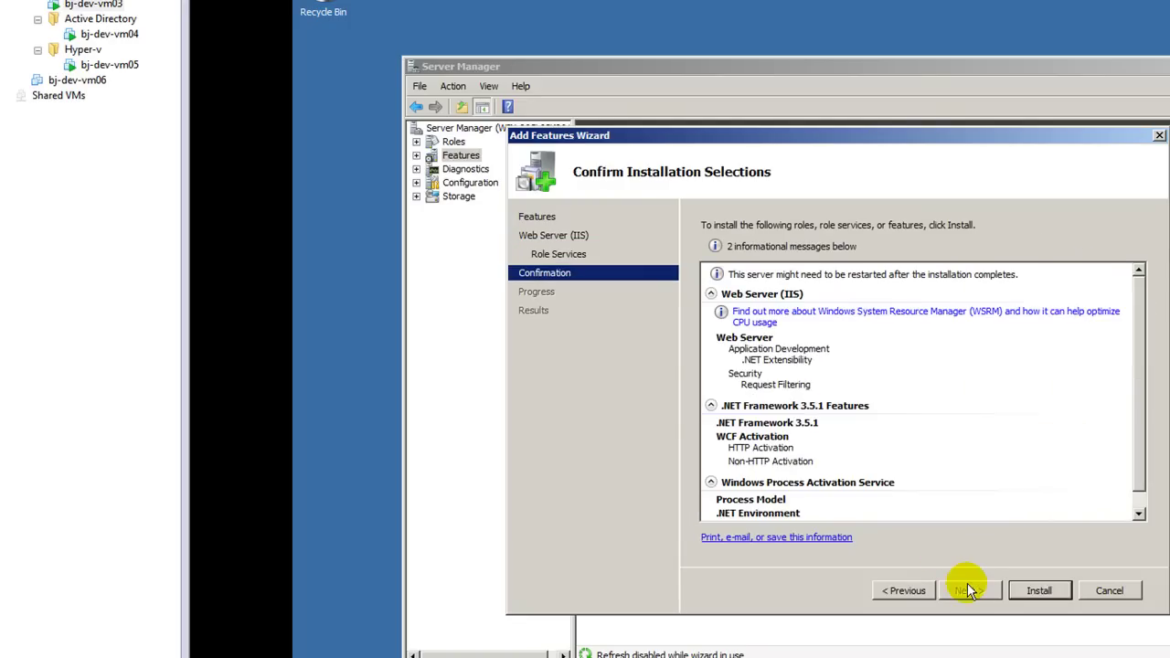
pyautogui.click(1017, 591)
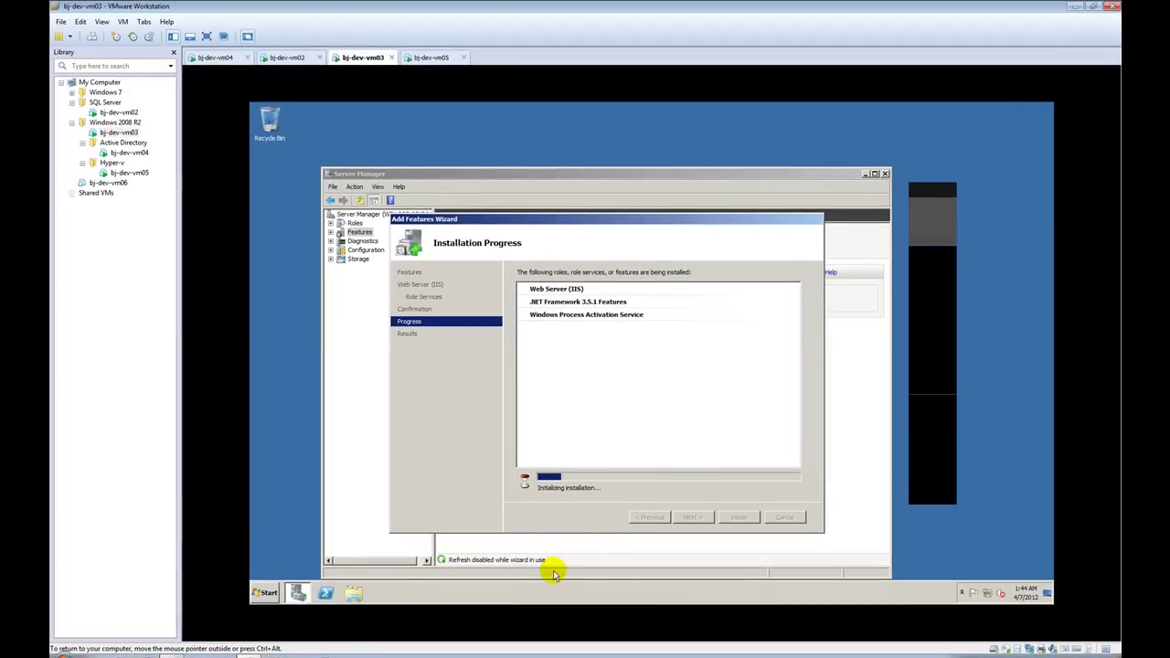
# Step: Dismiss the guest's program list and switch to the bj-dev-vm02 virtual machine
pyautogui.click(265, 592)
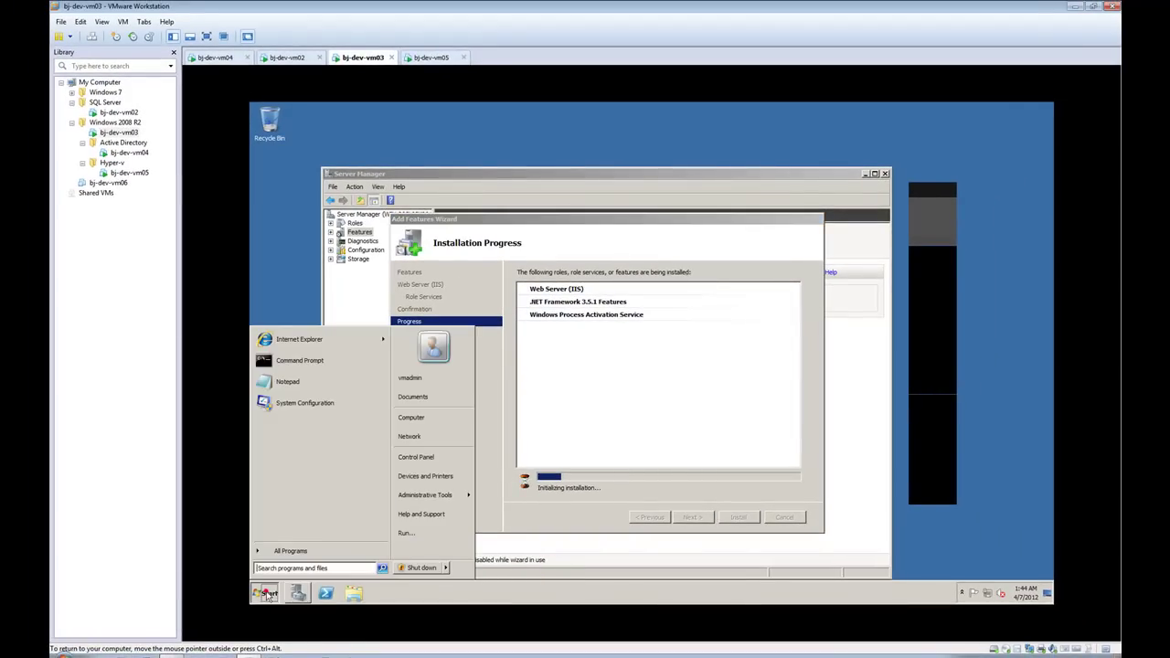
pyautogui.click(287, 244)
pyautogui.click(289, 57)
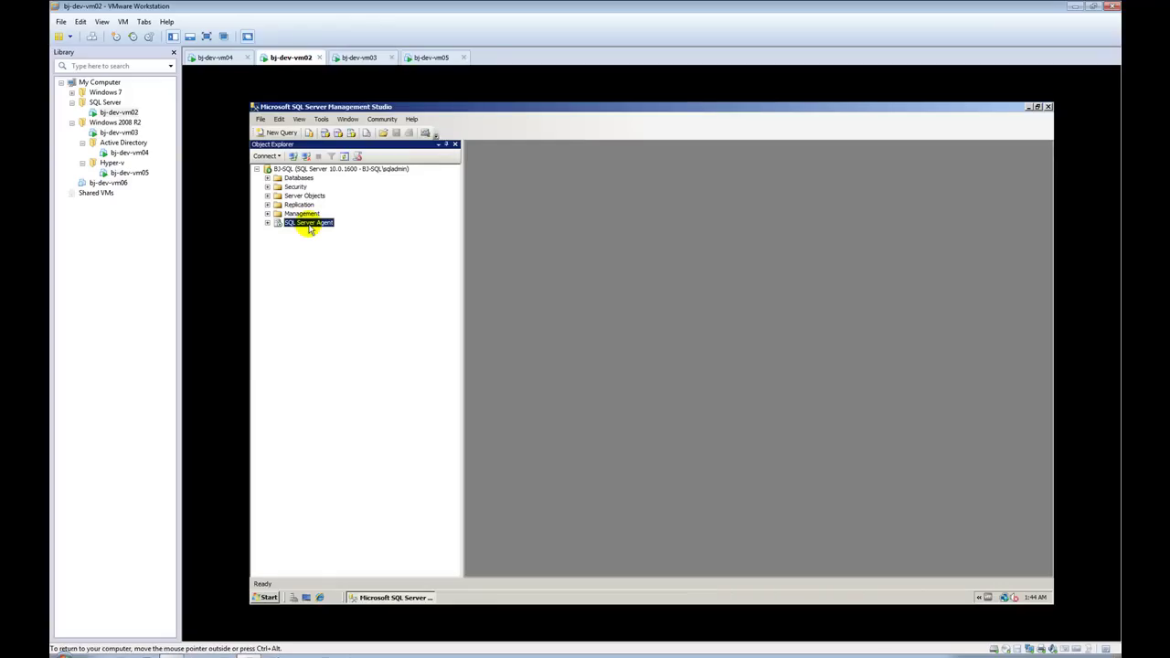
# Step: On bj-dev-vm02, verify the VMM admin login has dbcreator, serveradmin and sysadmin roles, then return to bj-dev-vm03
pyautogui.click(267, 186)
pyautogui.click(276, 195)
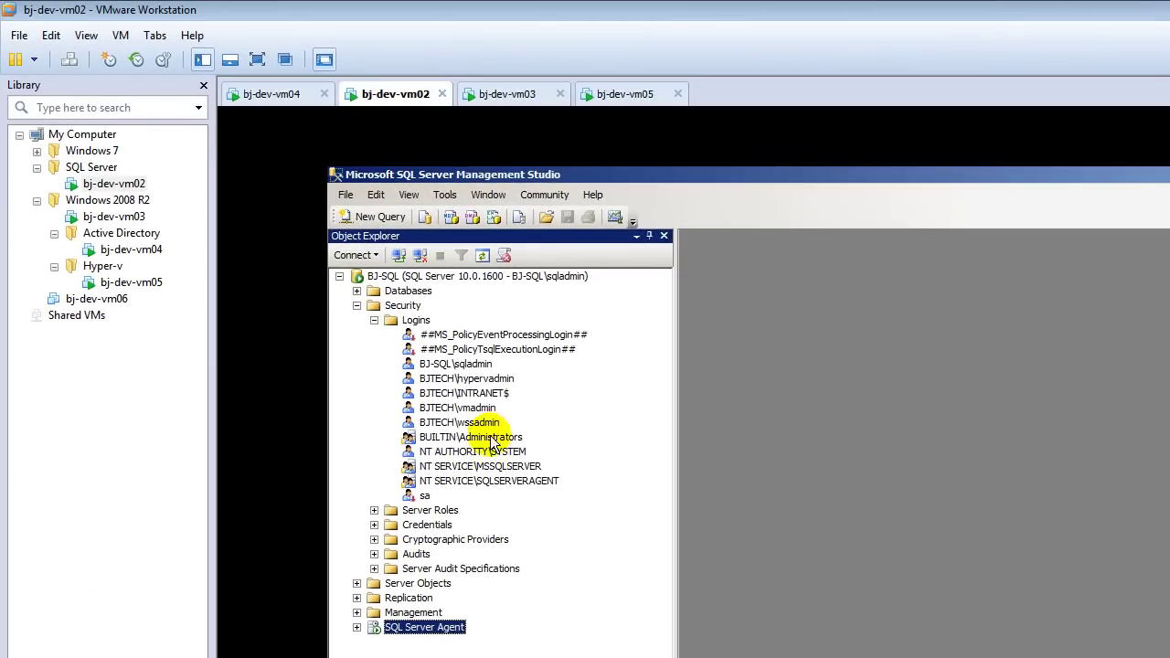
pyautogui.click(459, 371)
pyautogui.doubleClick(490, 413)
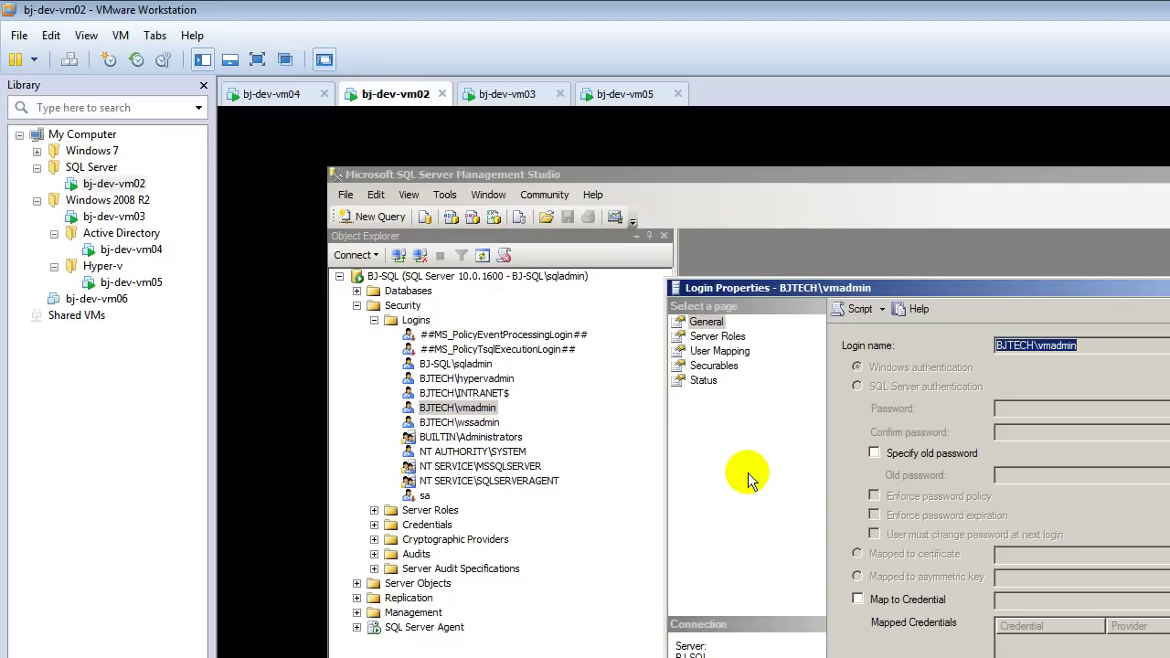
pyautogui.click(728, 338)
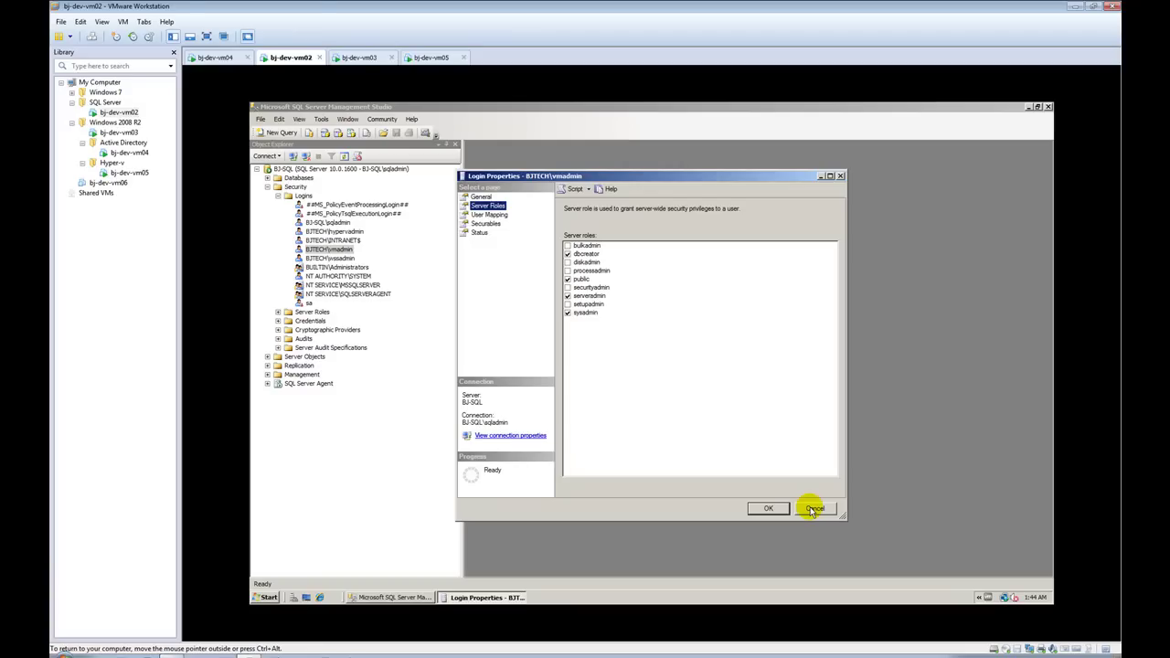
pyautogui.click(812, 509)
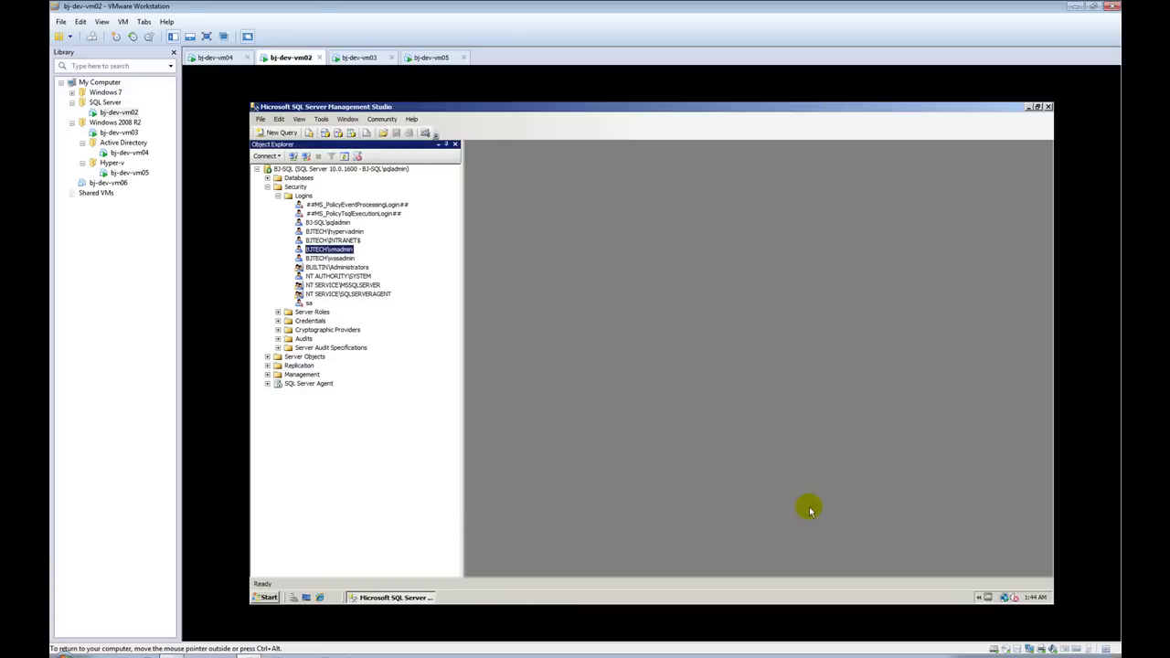
pyautogui.click(345, 58)
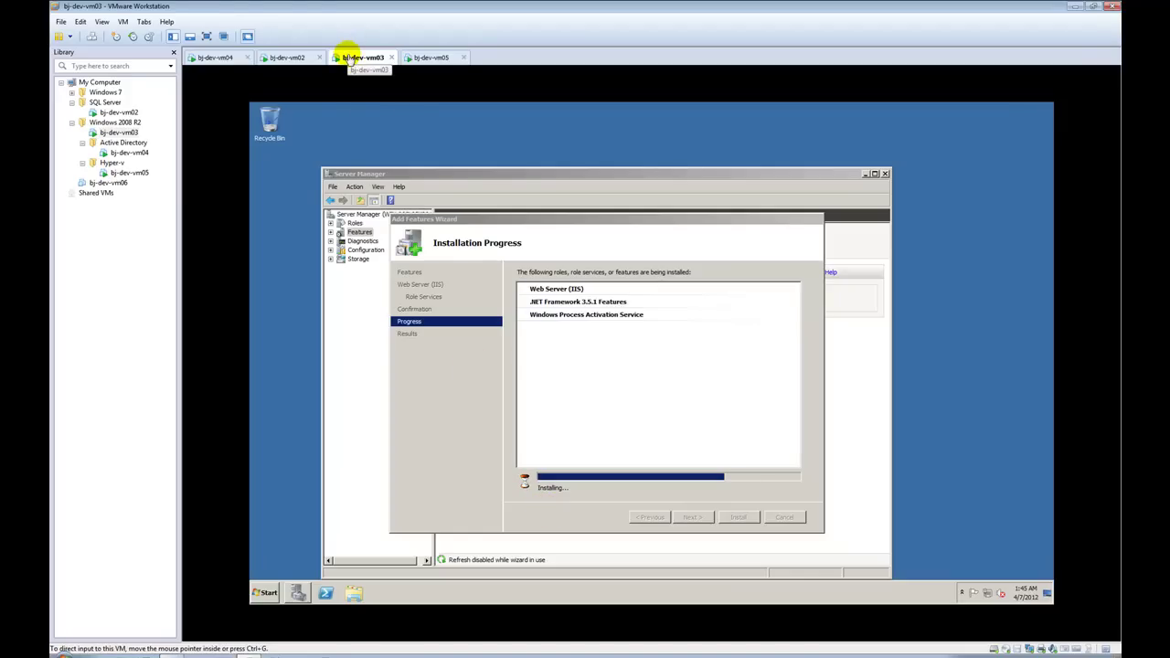
# Step: On bj-dev-vm03, select drive D: in Computer while the IIS and .NET 3.5.1 installation finishes
pyautogui.click(274, 248)
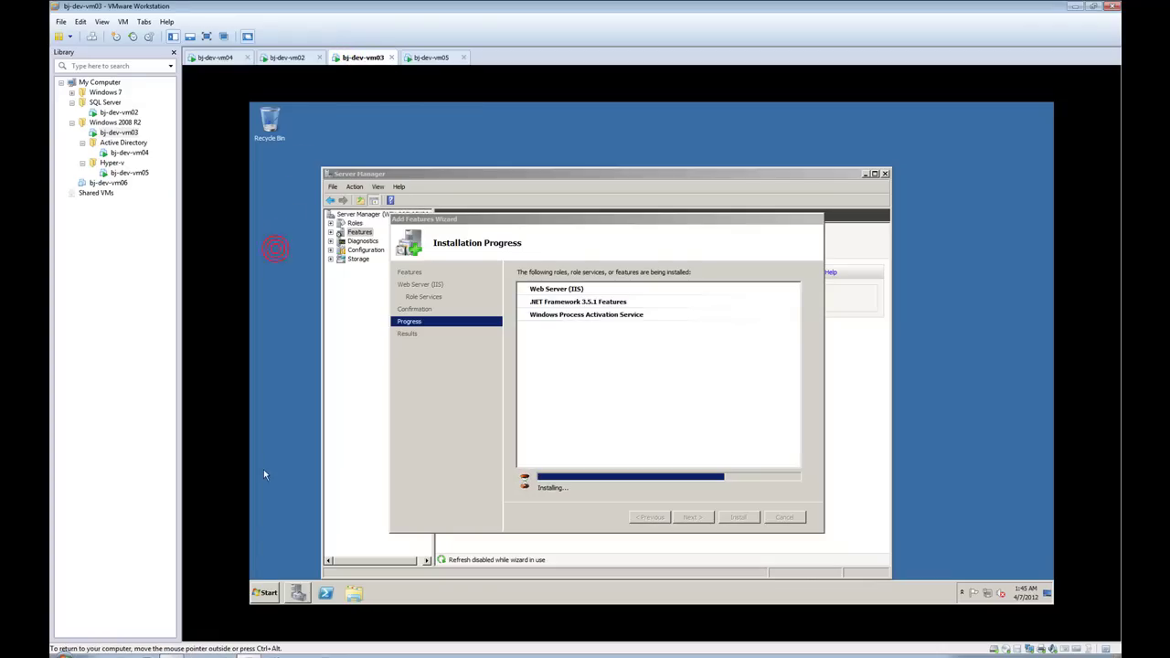
pyautogui.click(264, 592)
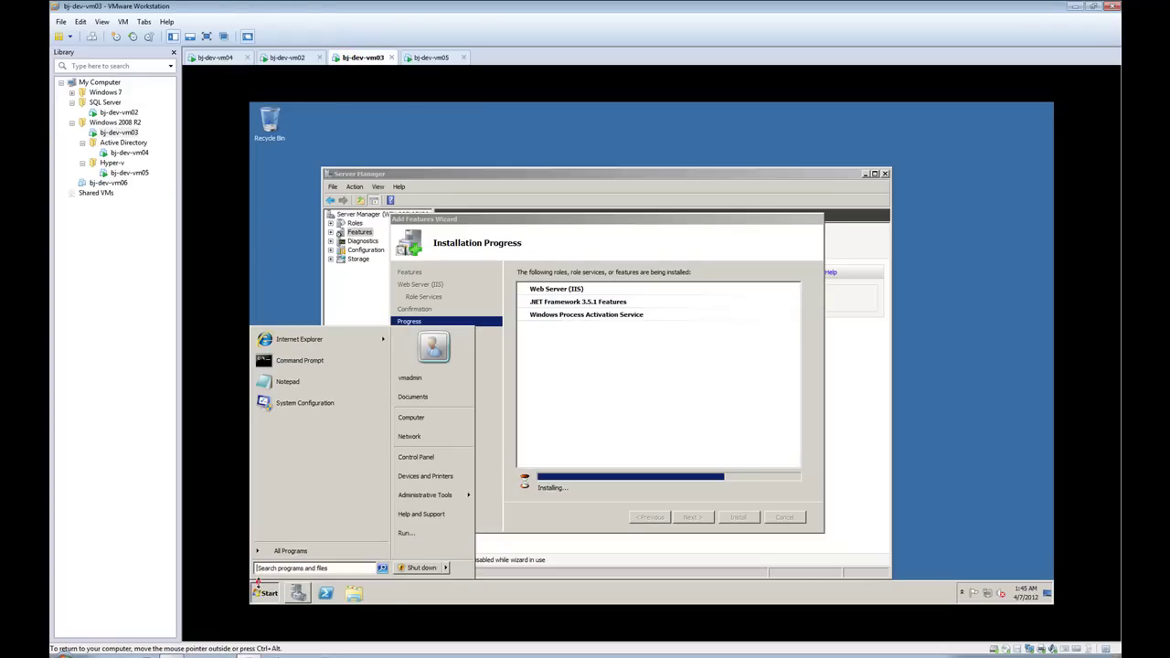
pyautogui.click(427, 416)
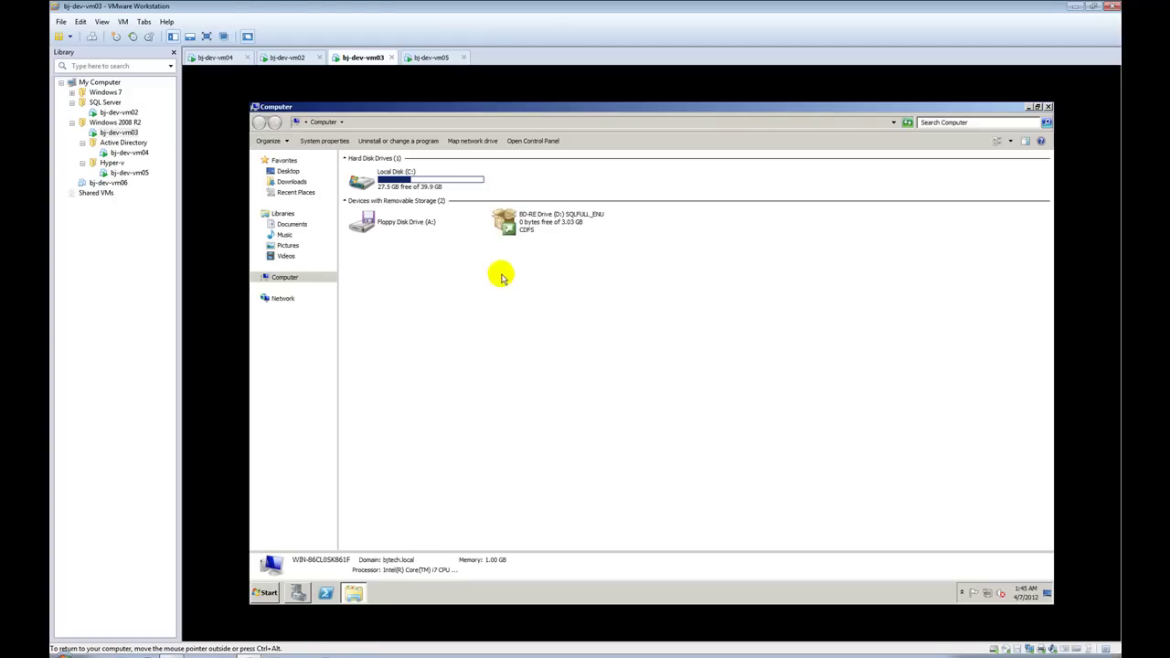
pyautogui.click(516, 236)
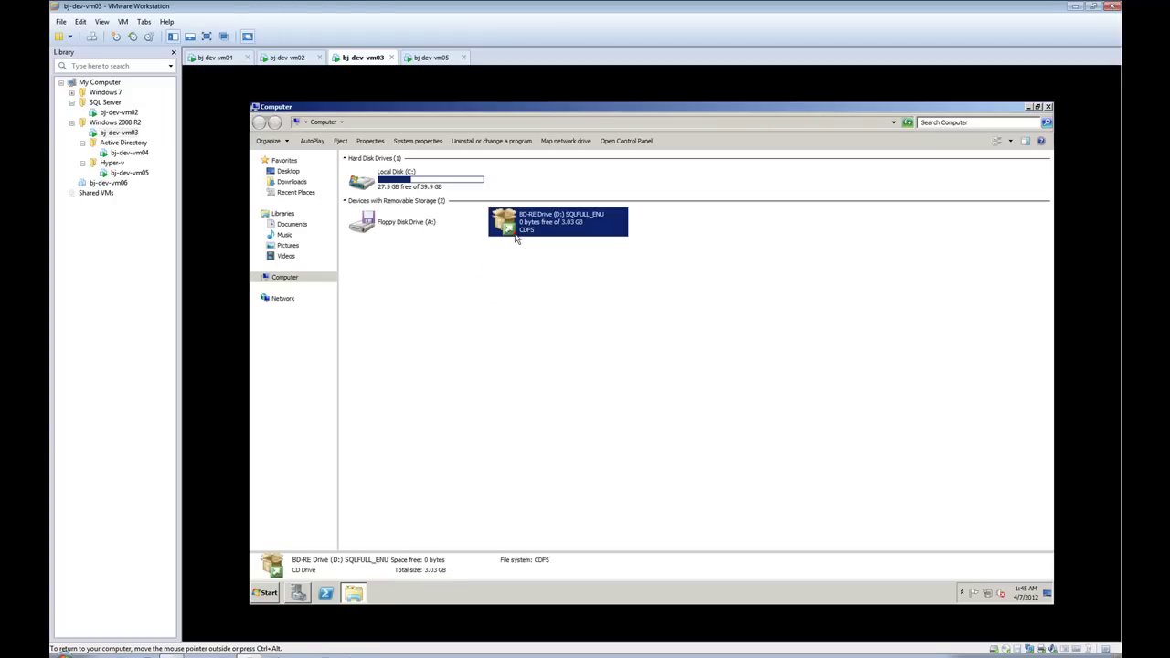
pyautogui.click(1028, 108)
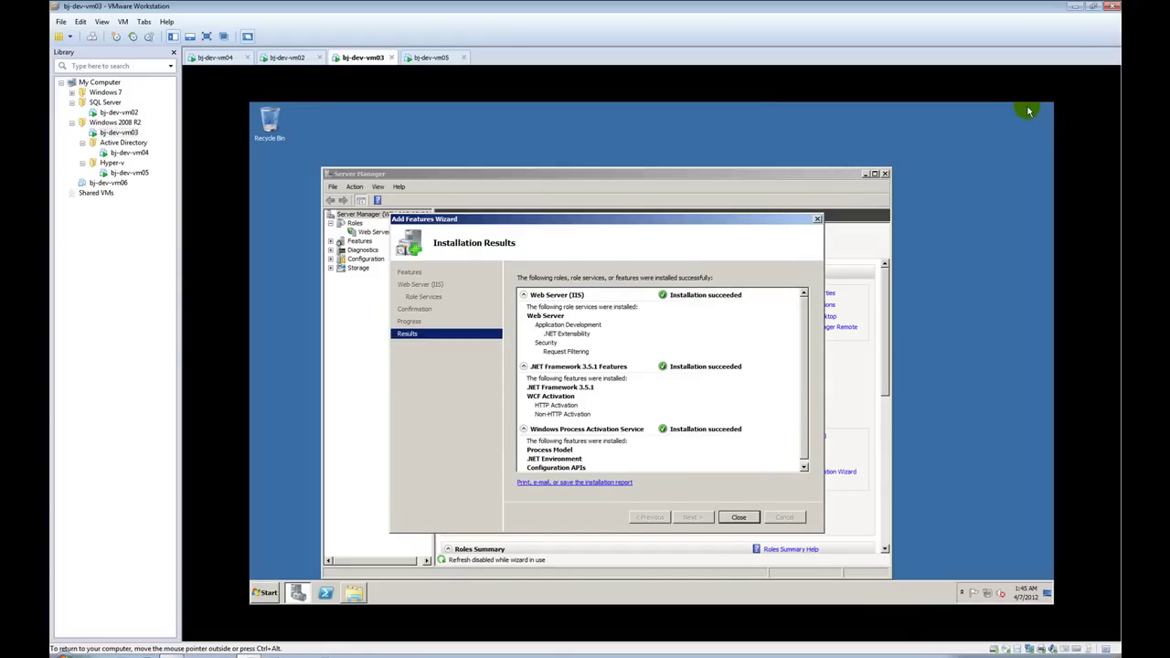
# Step: Close Server Manager and run setup from the SQLFULL_ENU disc in drive D:, approving the UAC prompt
pyautogui.click(739, 517)
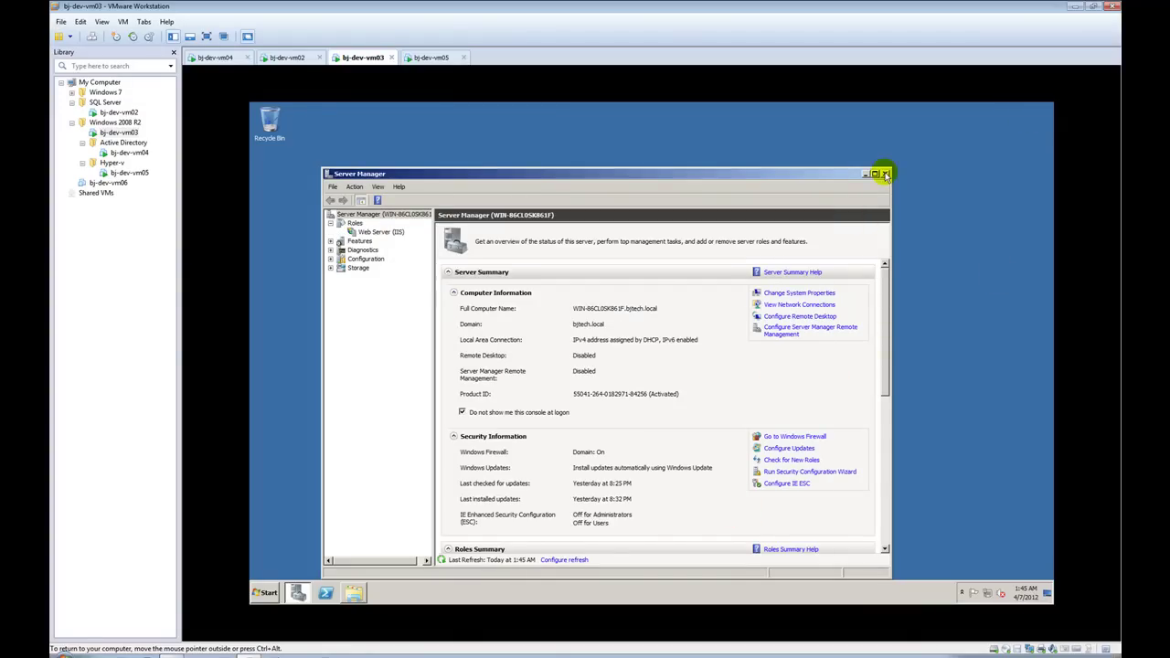
pyautogui.click(885, 173)
pyautogui.click(354, 592)
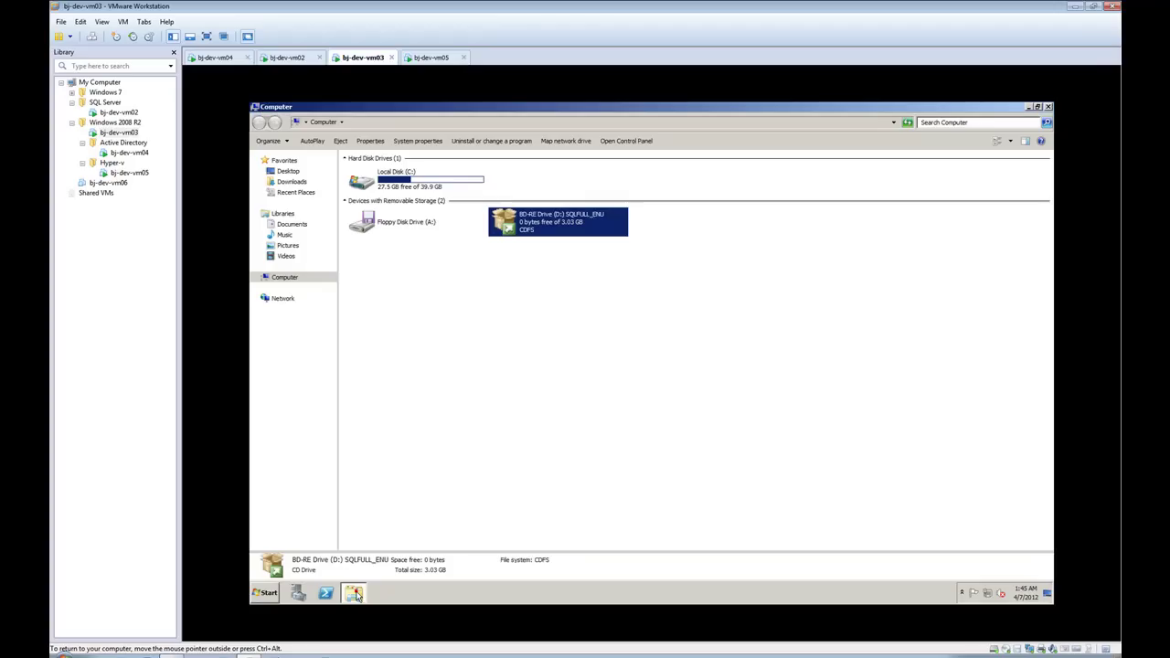
pyautogui.rightClick(519, 223)
pyautogui.click(531, 228)
pyautogui.click(693, 372)
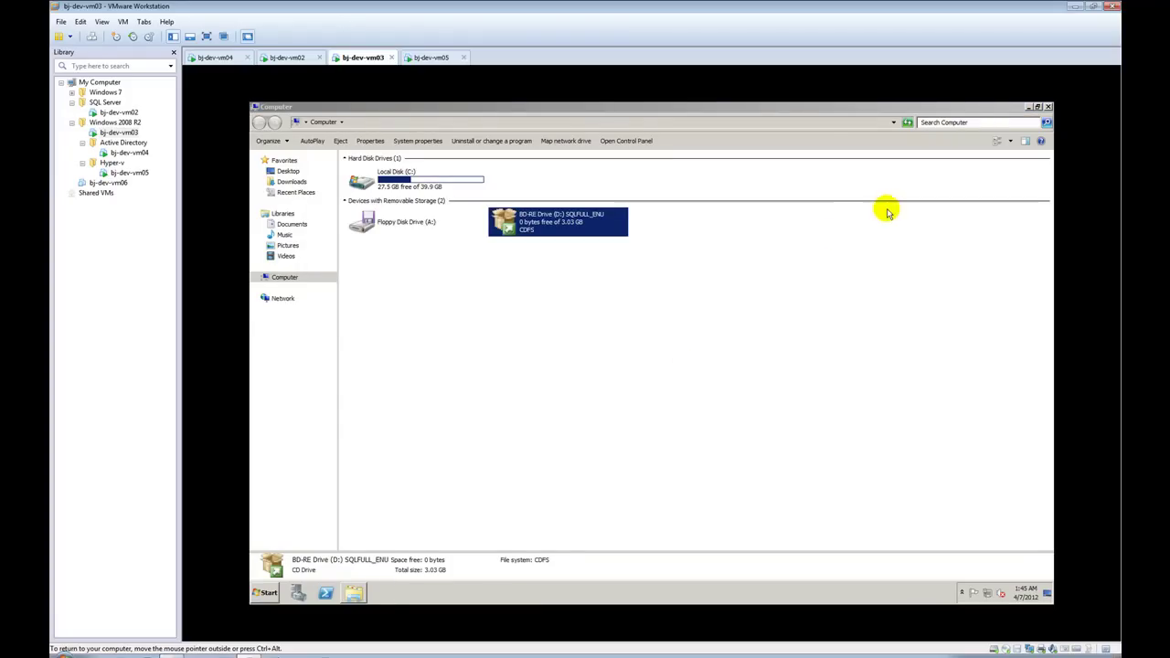
pyautogui.click(1048, 107)
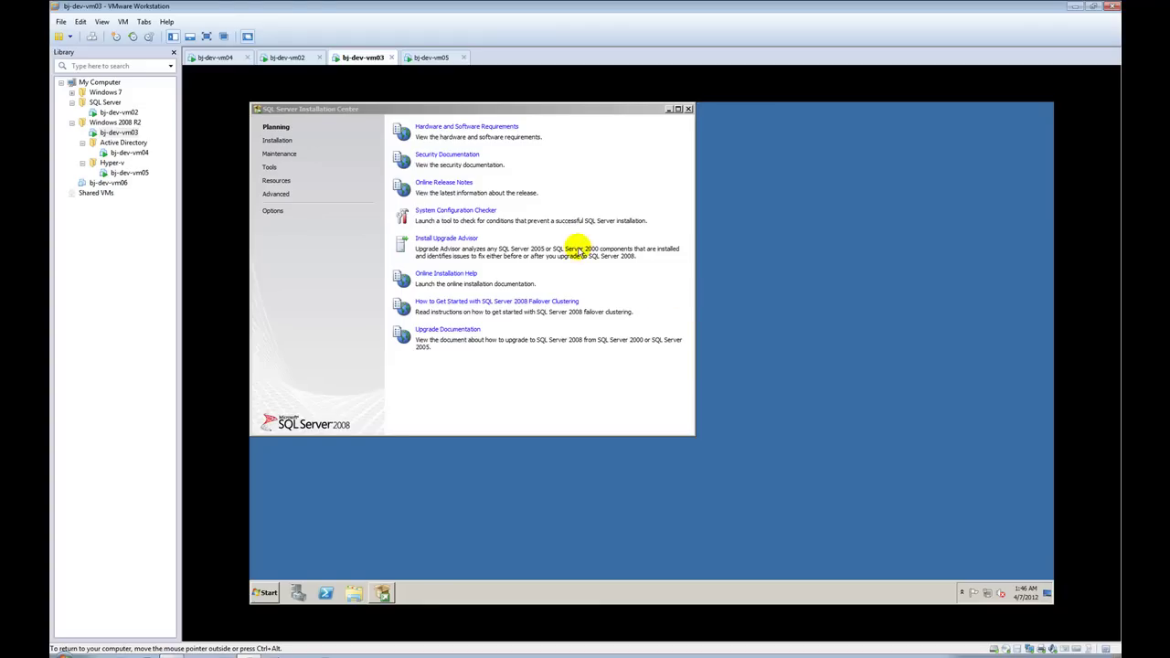
# Step: Choose New SQL Server stand-alone installation from the Installation Center's Installation page
pyautogui.click(284, 142)
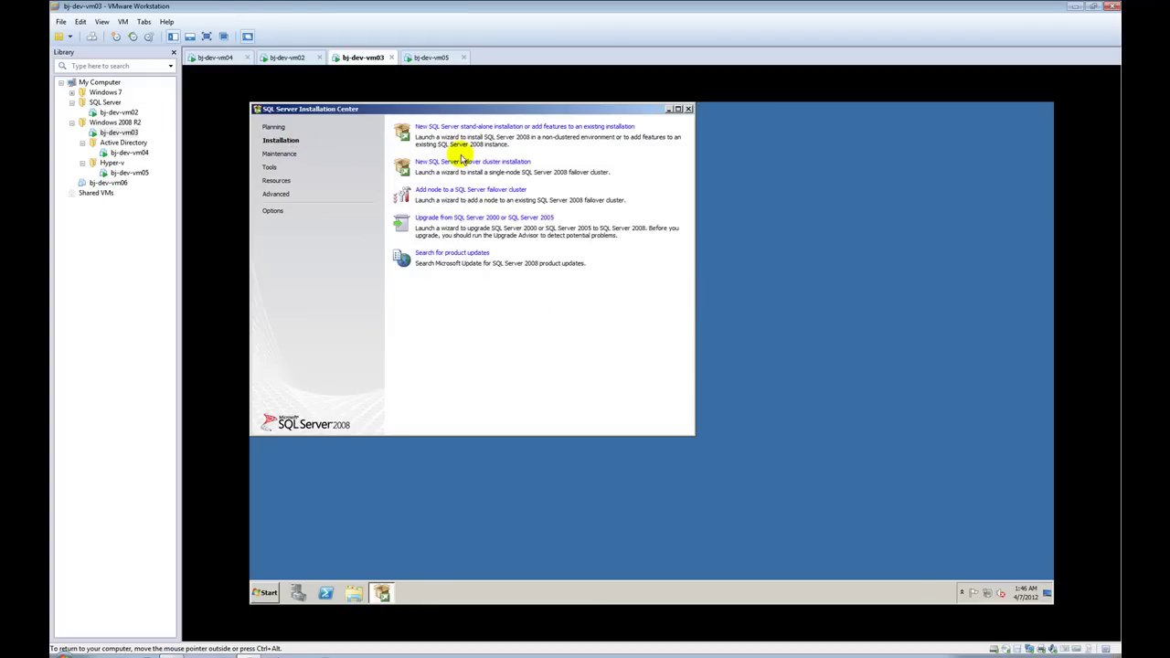
pyautogui.click(474, 128)
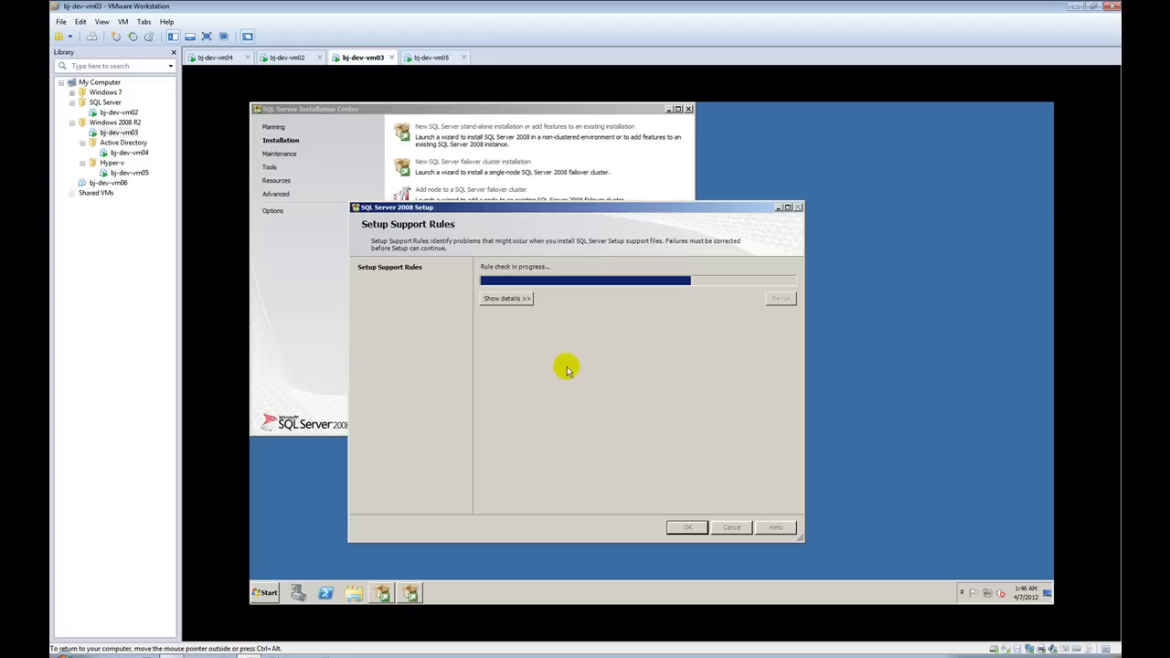
# Step: Pass the six setup support rules, keep the product key and accept the licence terms
pyautogui.click(525, 305)
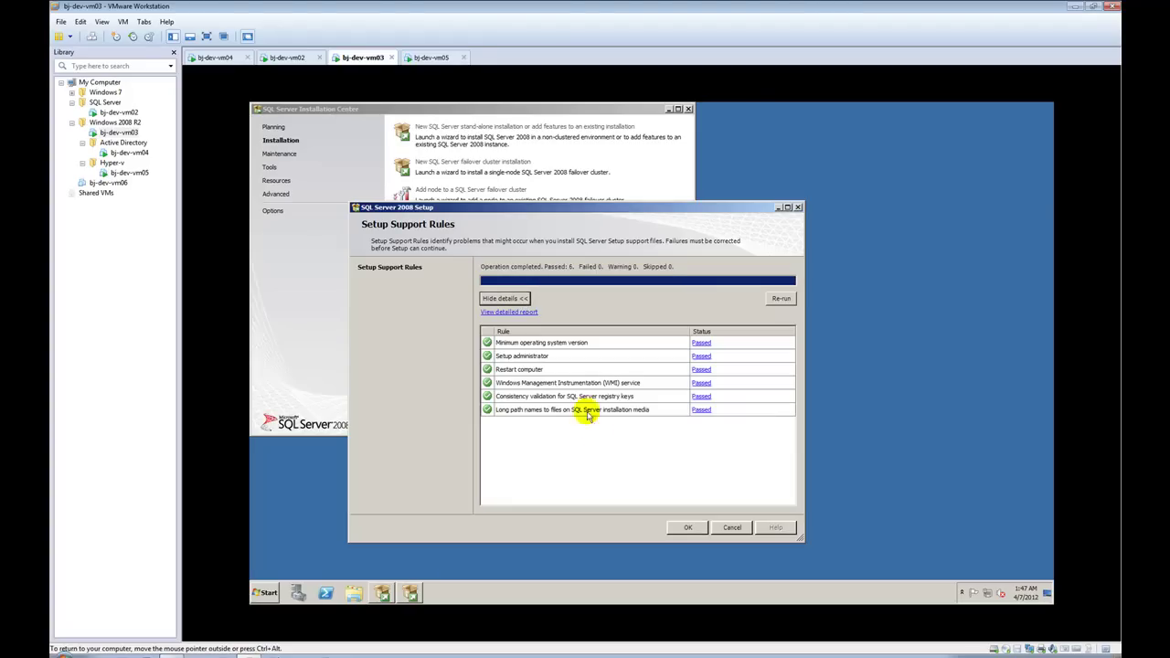
pyautogui.click(687, 528)
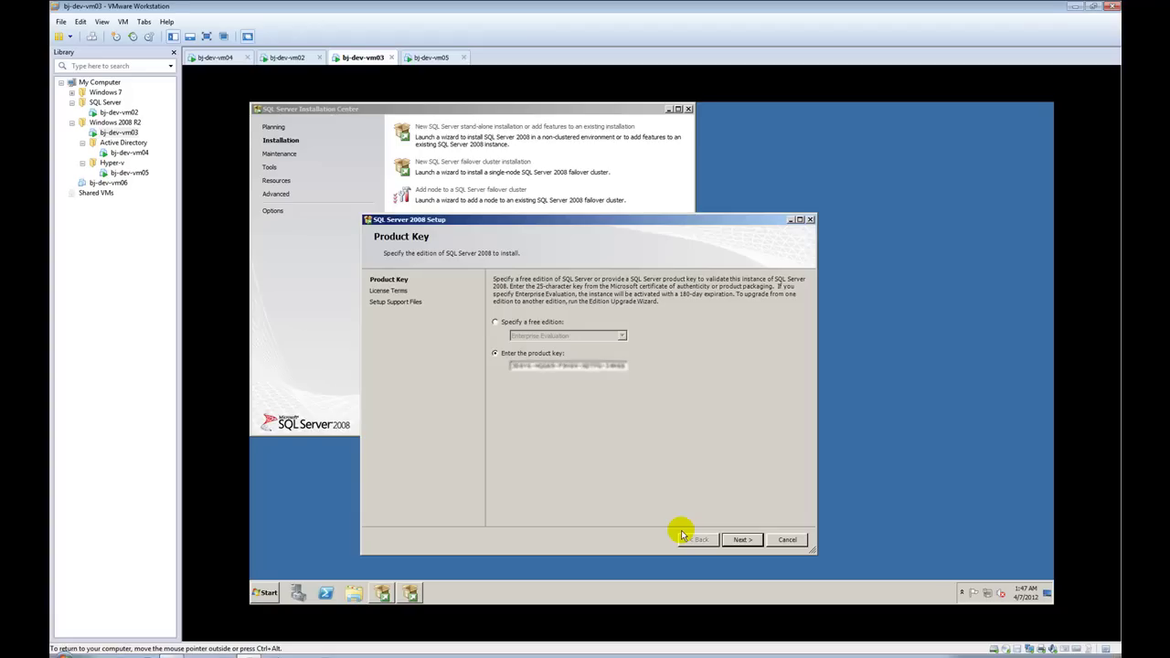
pyautogui.click(742, 540)
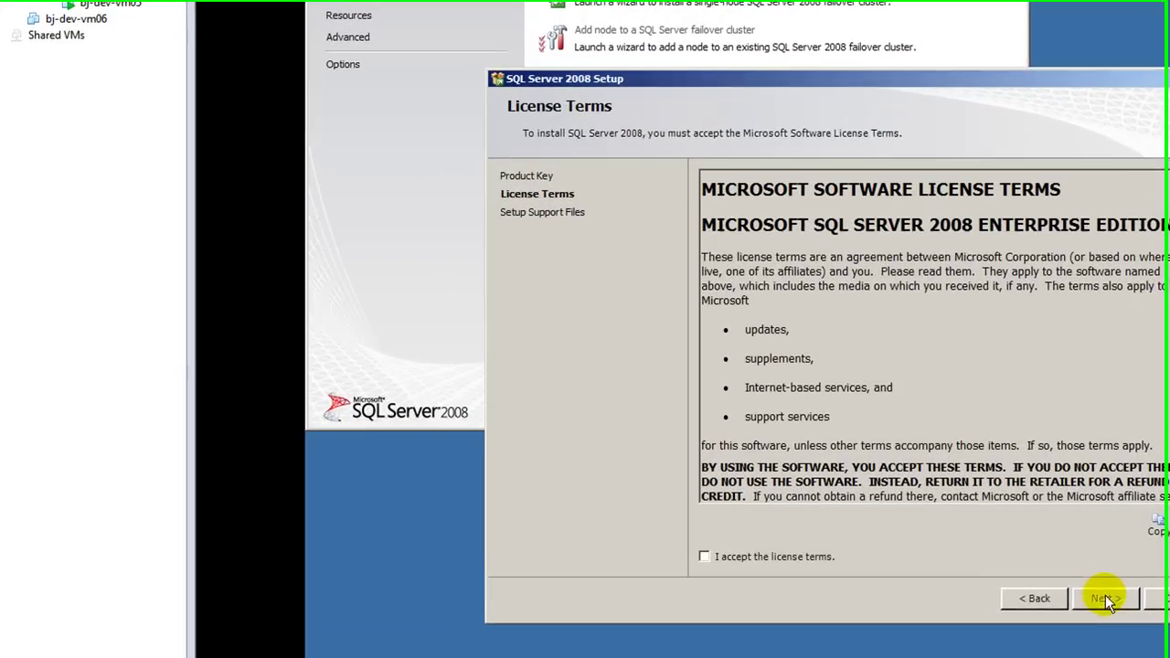
pyautogui.click(821, 559)
pyautogui.click(1112, 599)
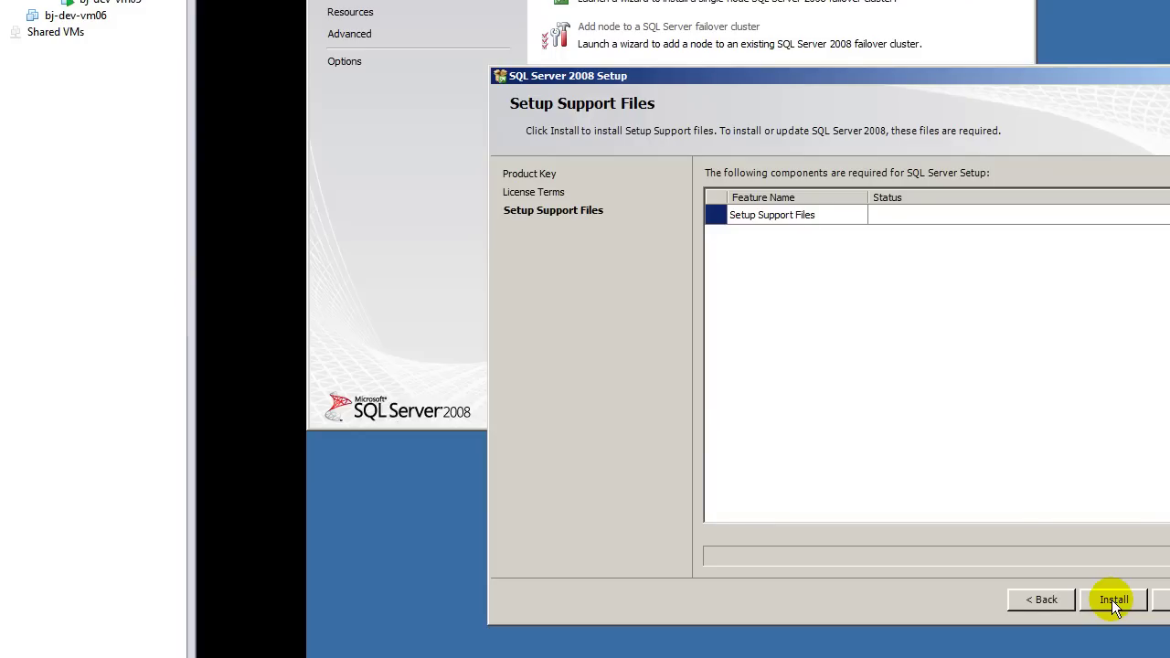
# Step: Install the setup support files, which ends in an Invoke/BeginInvoke window-handle setup error
pyautogui.click(1111, 600)
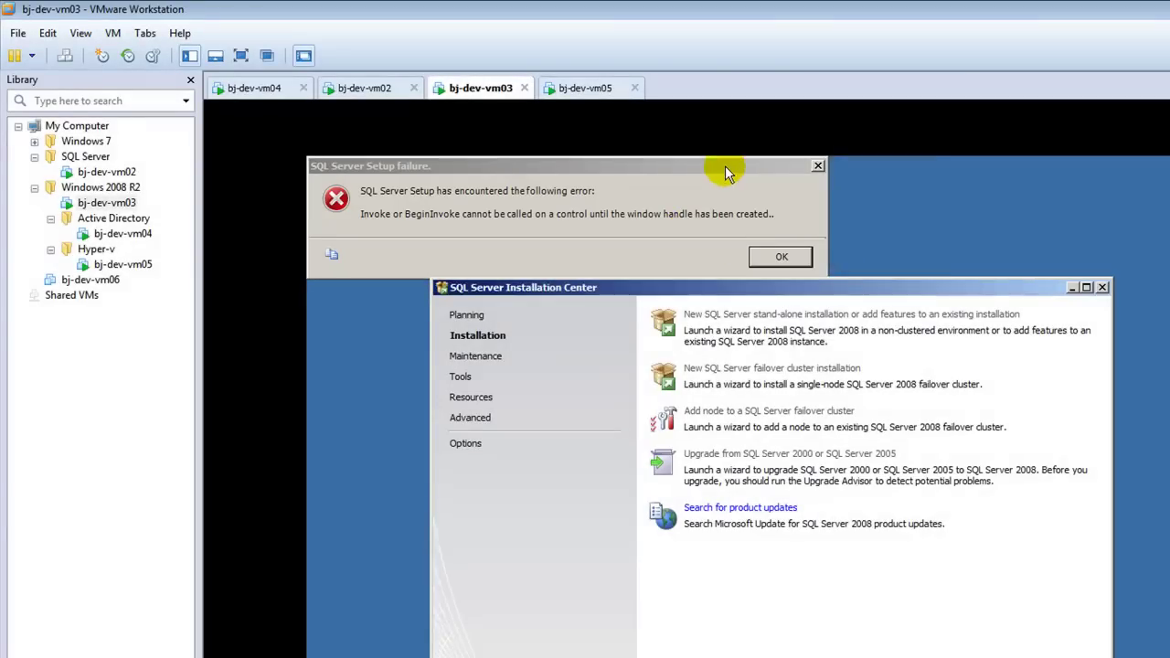
# Step: Dismiss the setup error and rerun the stand-alone installation, allowing it past the Compatibility Assistant
pyautogui.moveTo(724, 165); pyautogui.dragTo(817, 243)
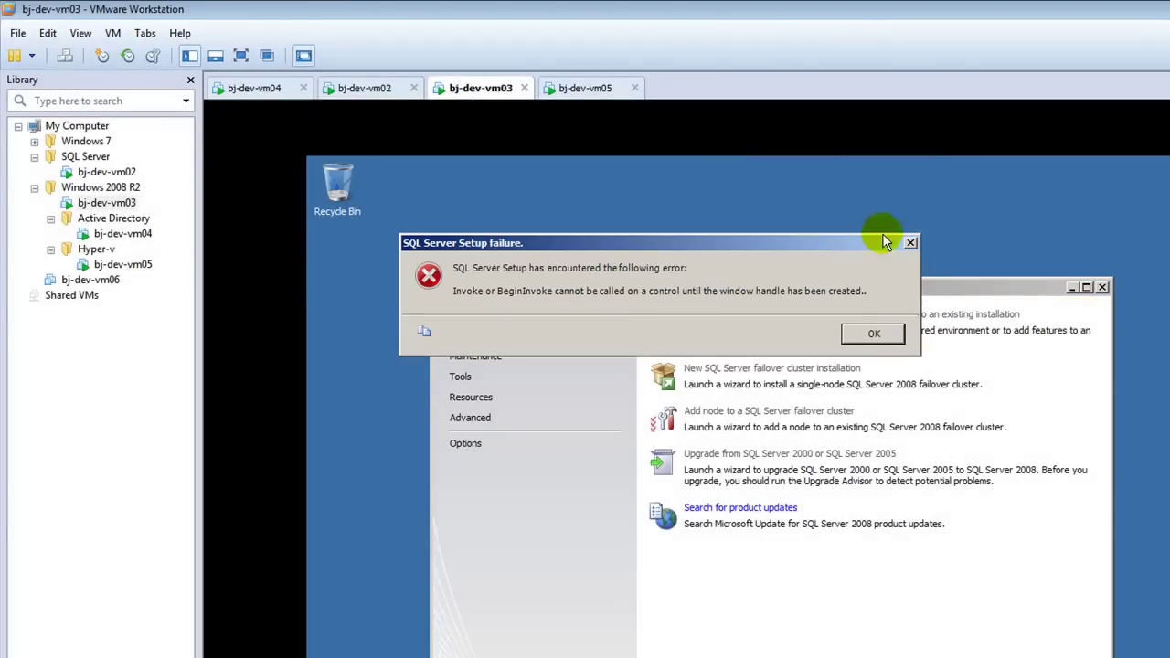
pyautogui.click(862, 334)
pyautogui.click(771, 313)
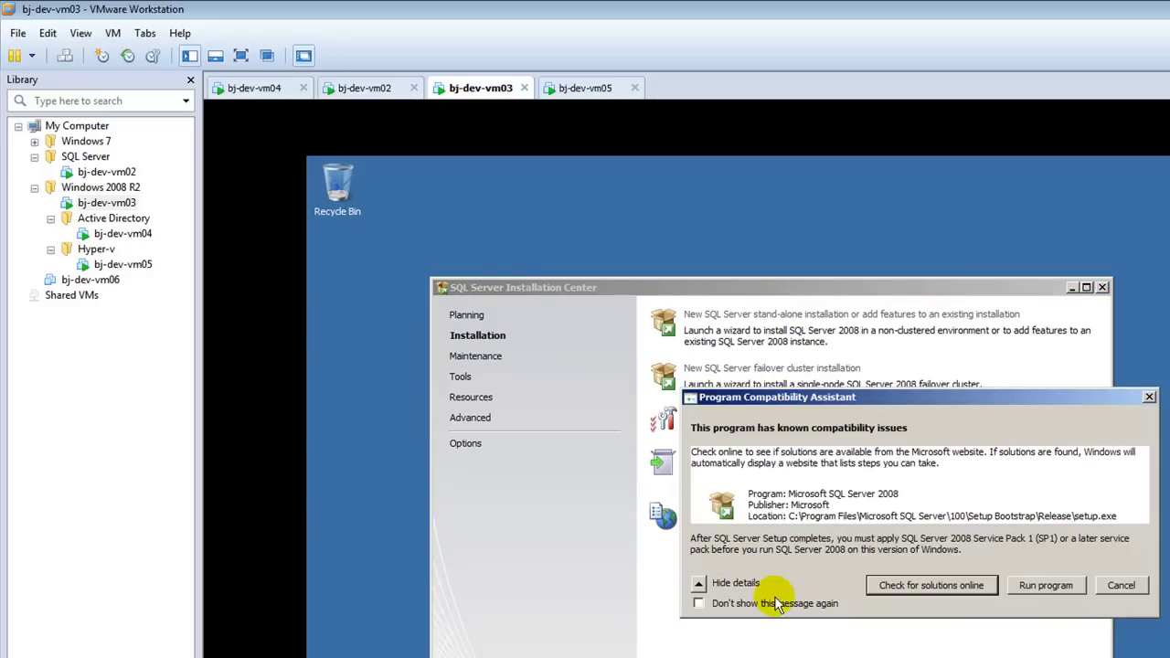
pyautogui.click(1046, 585)
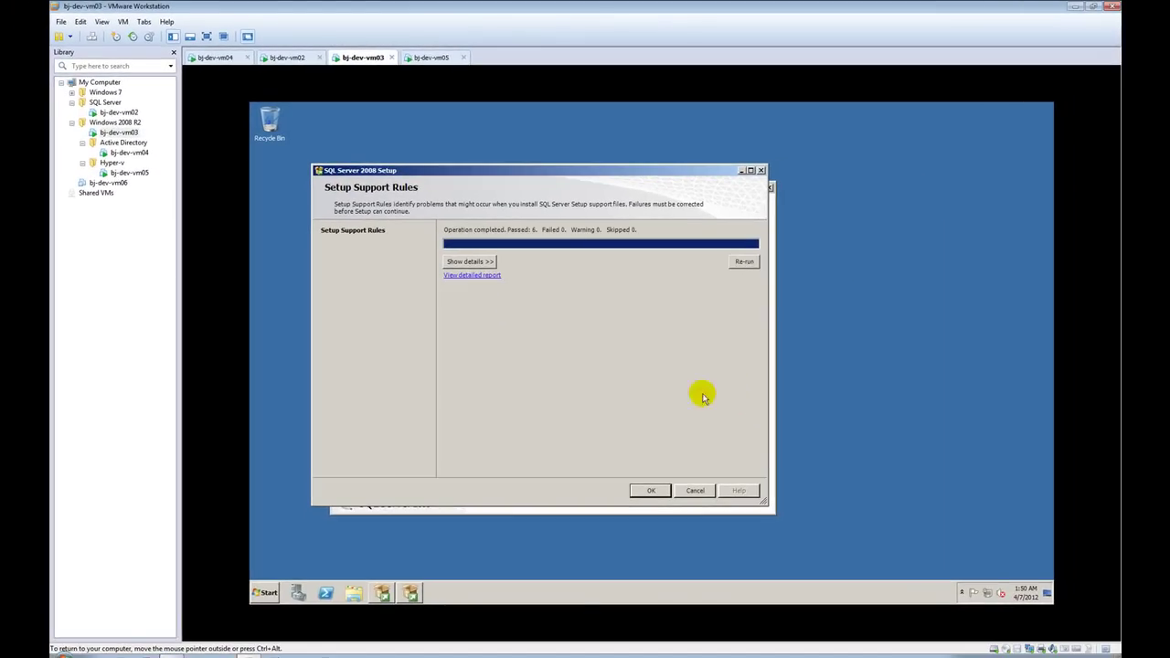
# Step: Install the setup support files and pass the rules check with one Windows Firewall warning
pyautogui.click(645, 490)
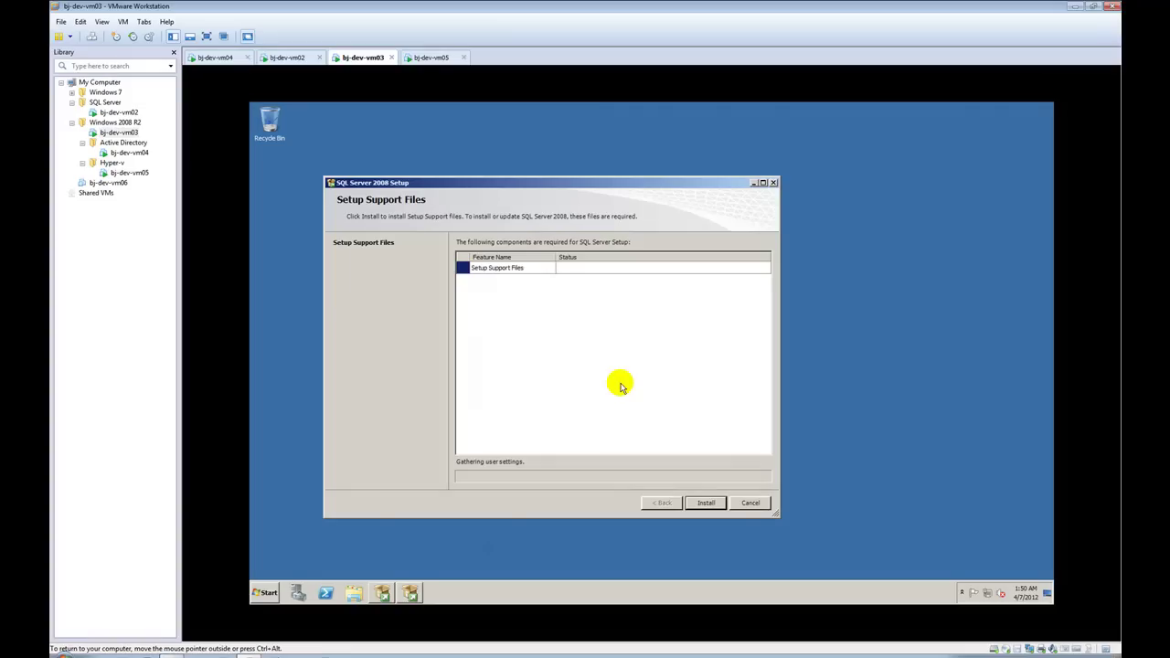
pyautogui.click(702, 503)
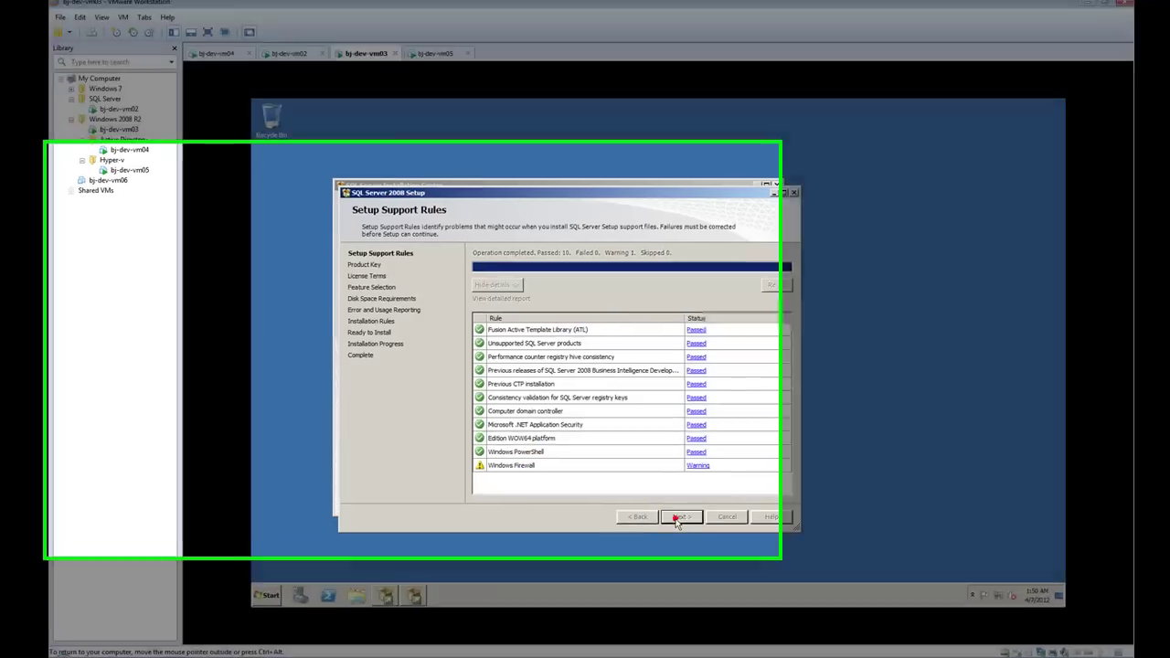
pyautogui.click(671, 516)
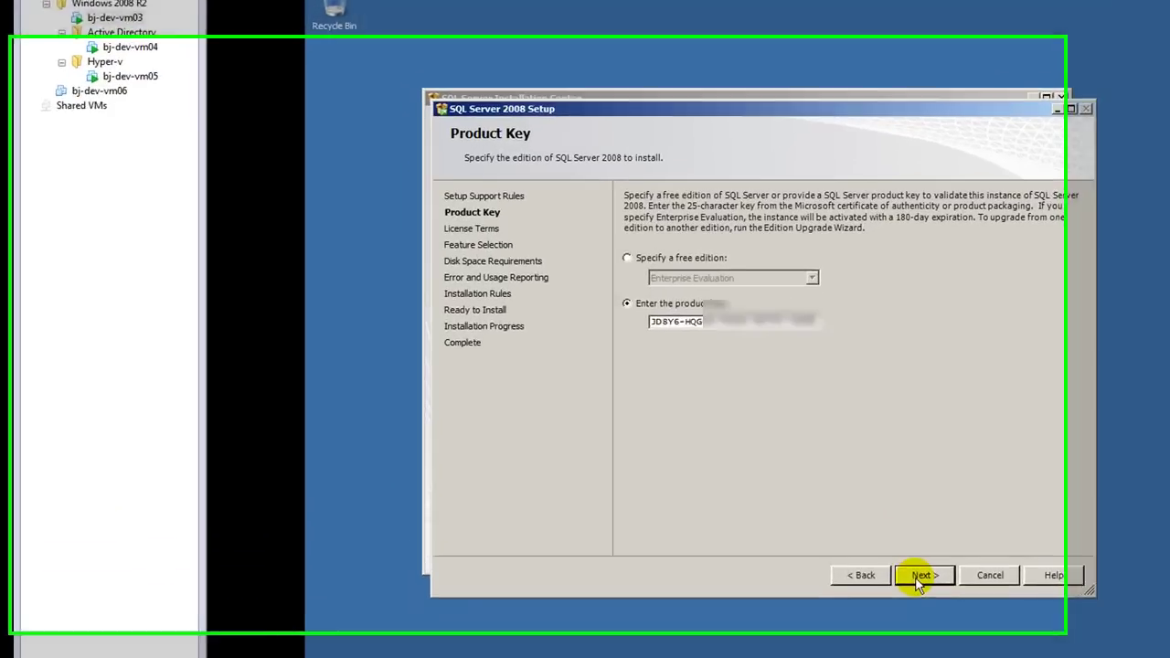
# Step: Accept the licence, select only Management Tools – Basic and Complete, and confirm the 998 MB disk requirement
pyautogui.click(673, 517)
pyautogui.click(780, 557)
pyautogui.click(996, 597)
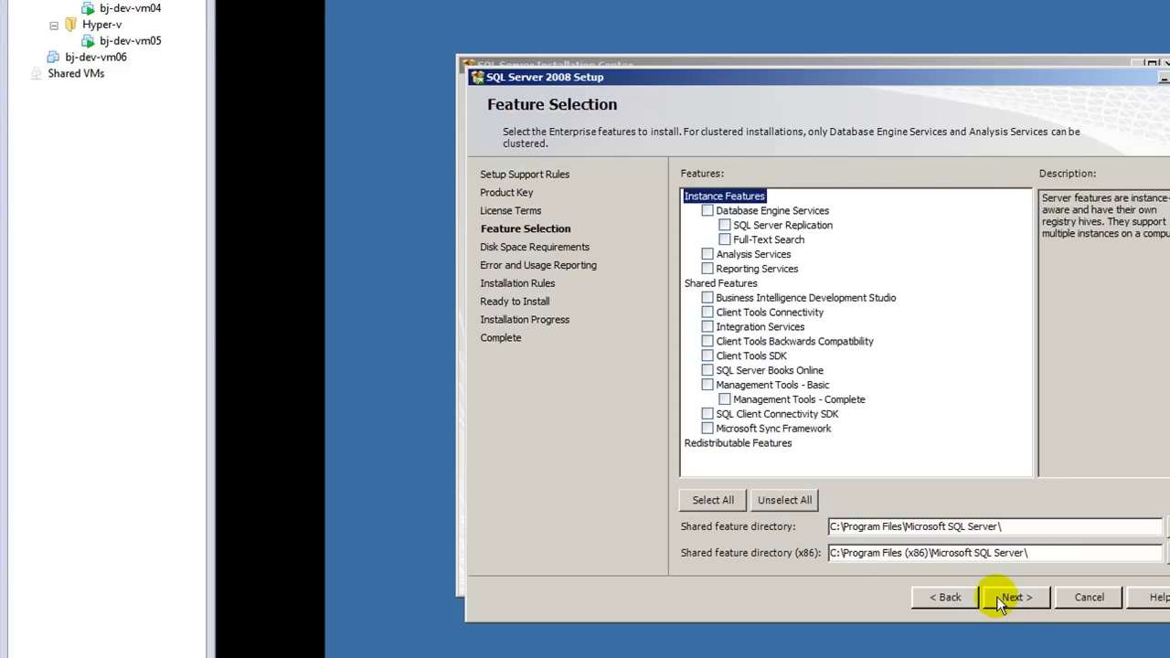
pyautogui.click(708, 383)
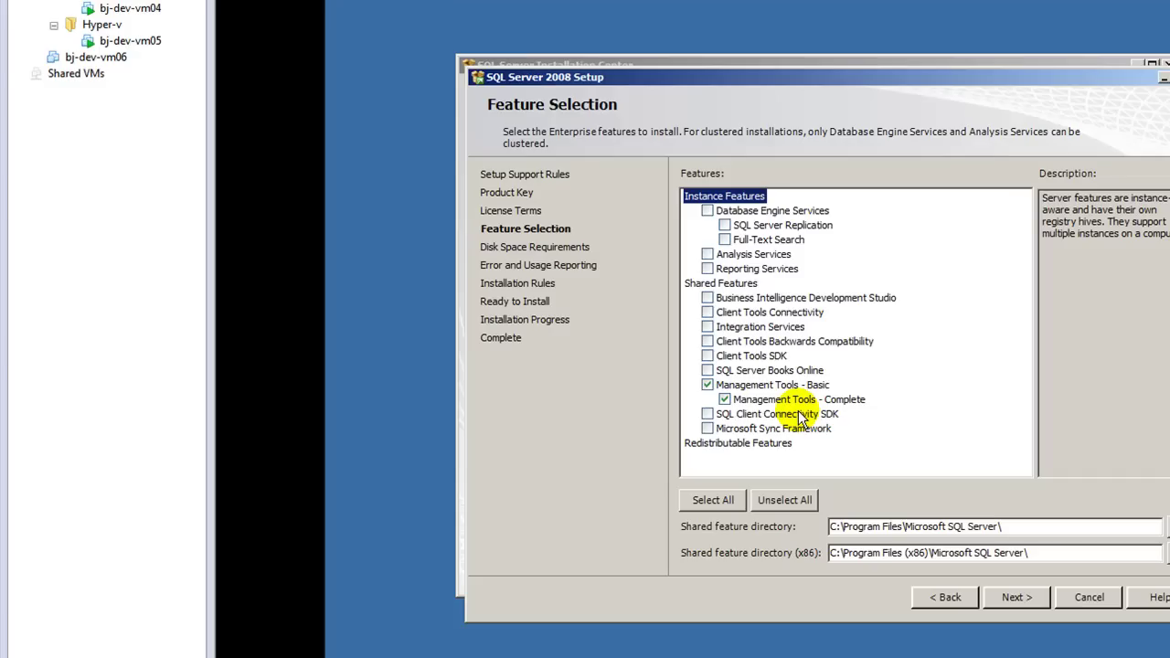
pyautogui.click(1010, 597)
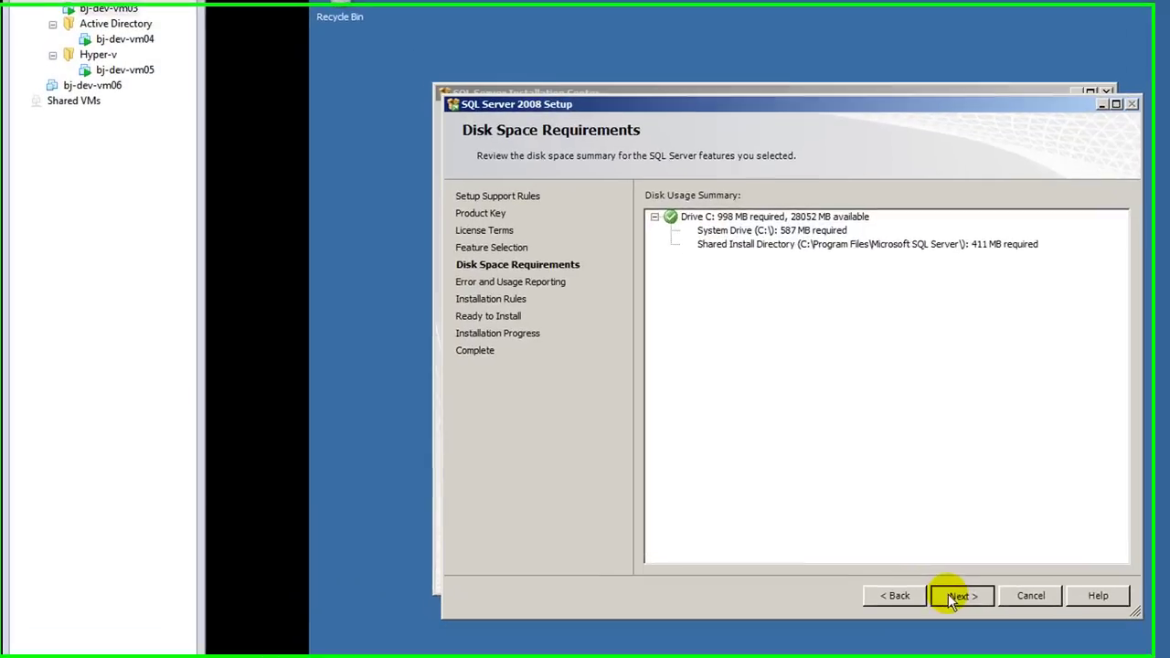
pyautogui.click(950, 596)
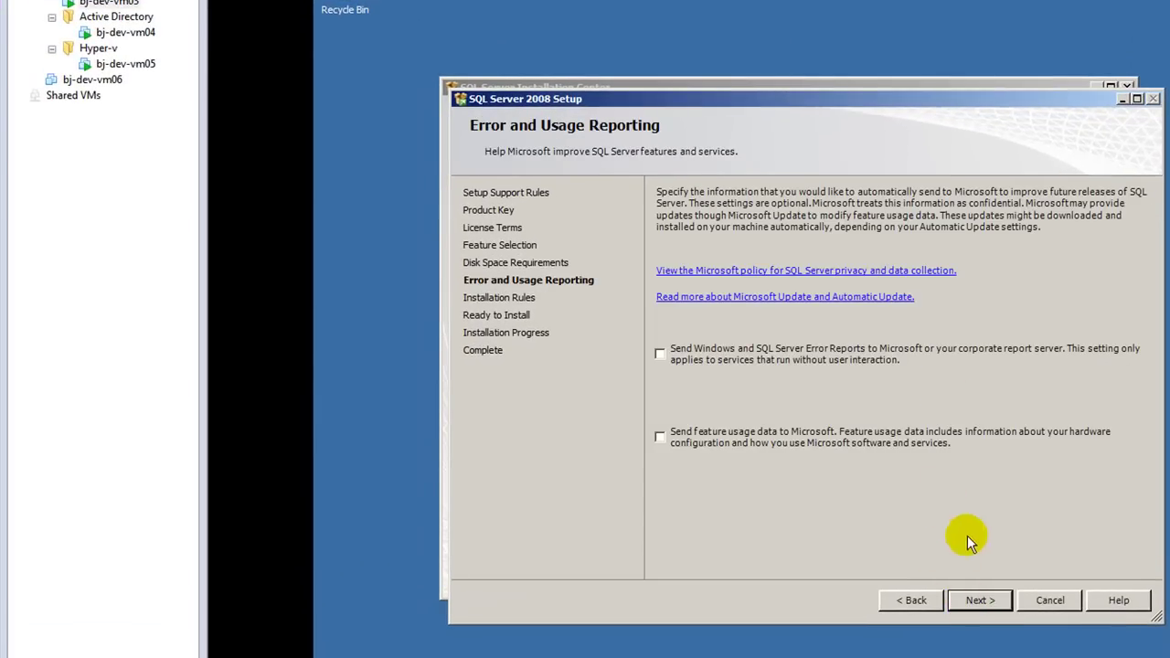
# Step: Pass error reporting and installation rules, install Management Tools – Basic and Complete, and reach the success summary
pyautogui.click(977, 592)
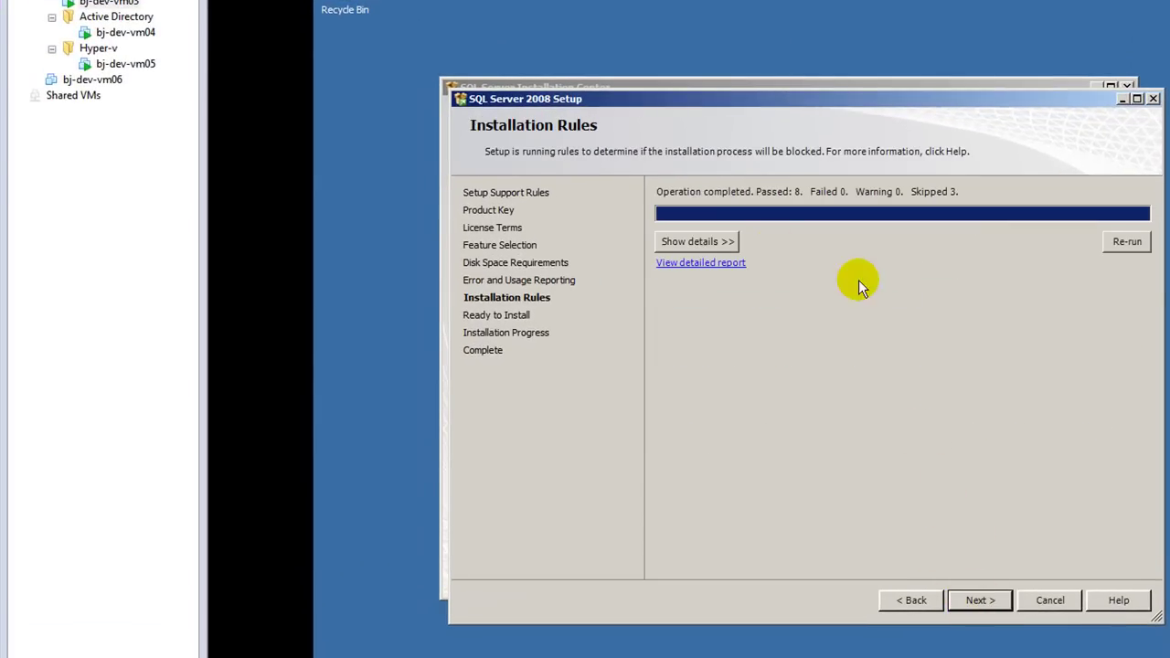
pyautogui.click(735, 243)
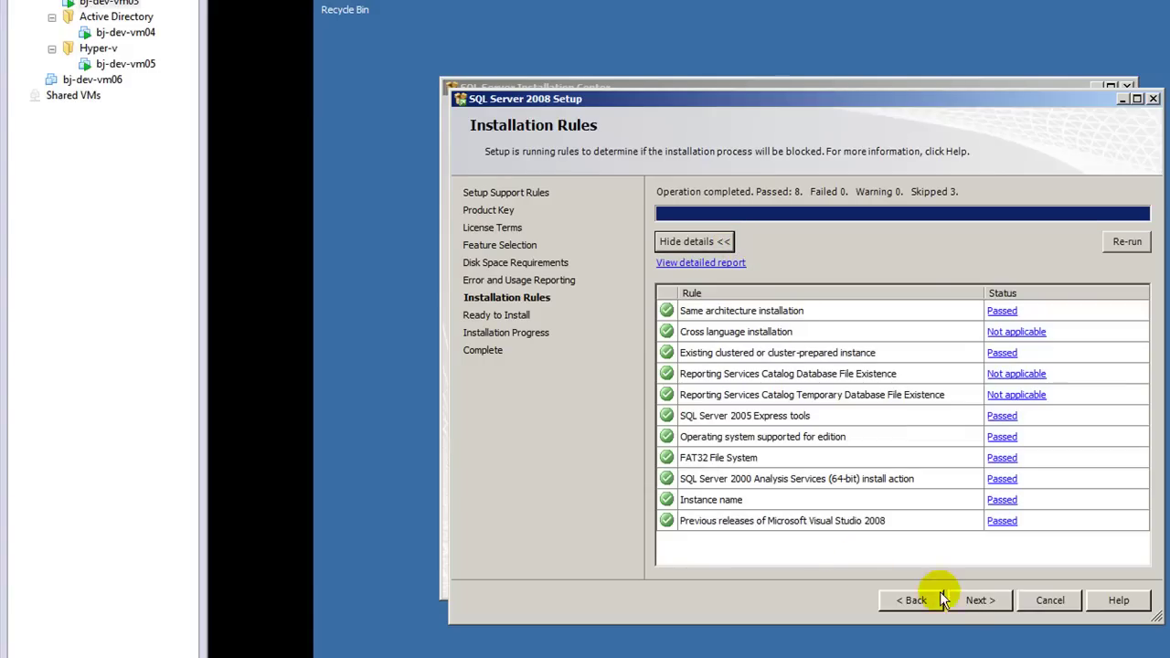
pyautogui.click(978, 600)
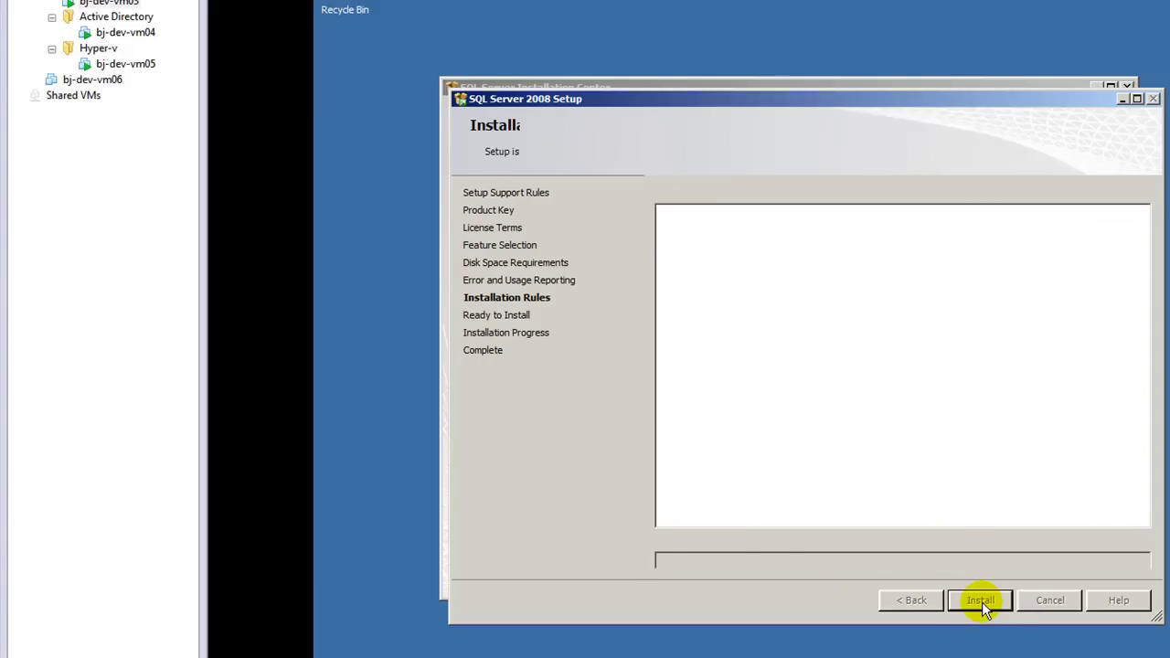
pyautogui.click(982, 601)
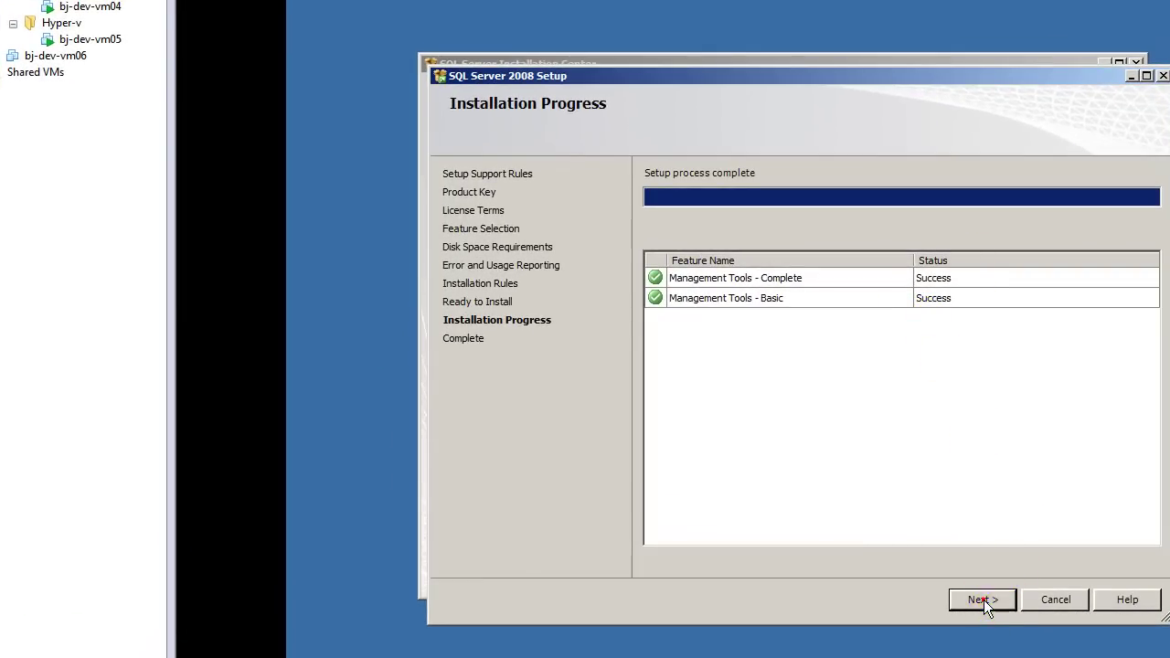
pyautogui.click(983, 599)
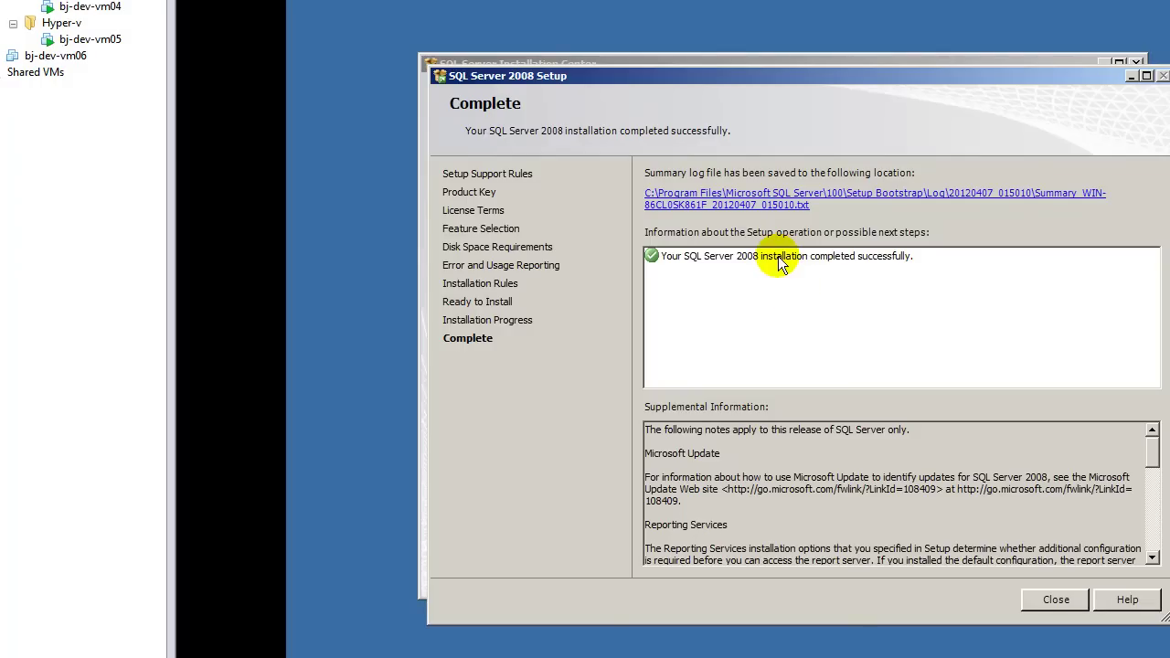
# Step: Close SQL Server setup and the Installation Center, then send Management Studio to the desktop as a shortcut
pyautogui.click(1042, 599)
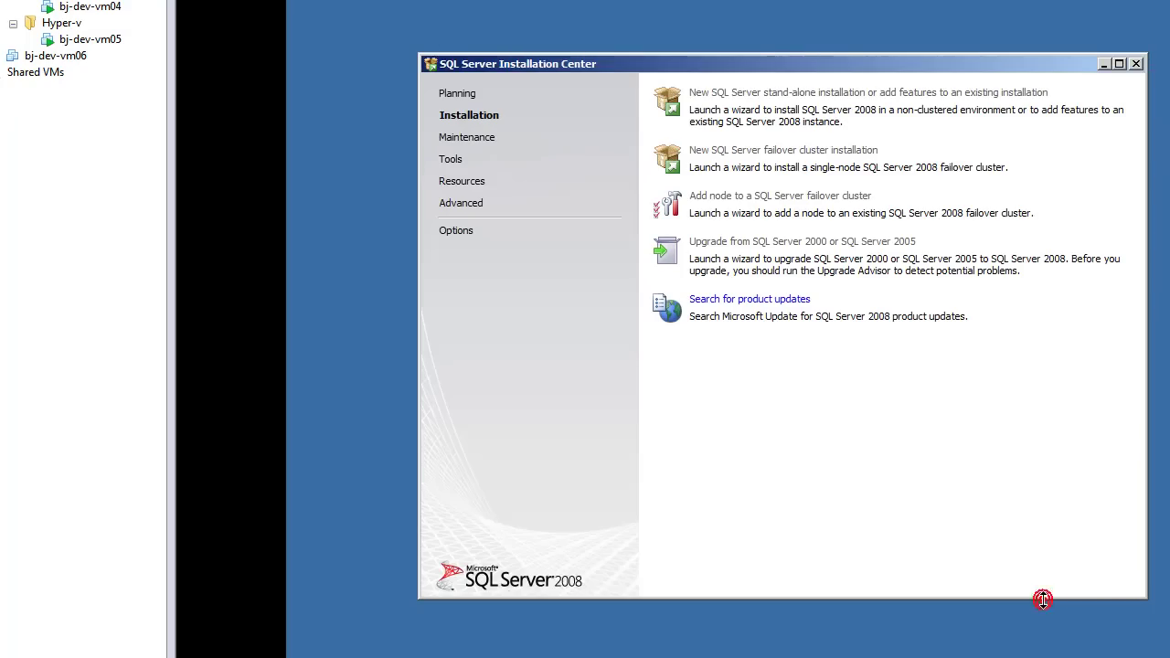
pyautogui.click(1135, 63)
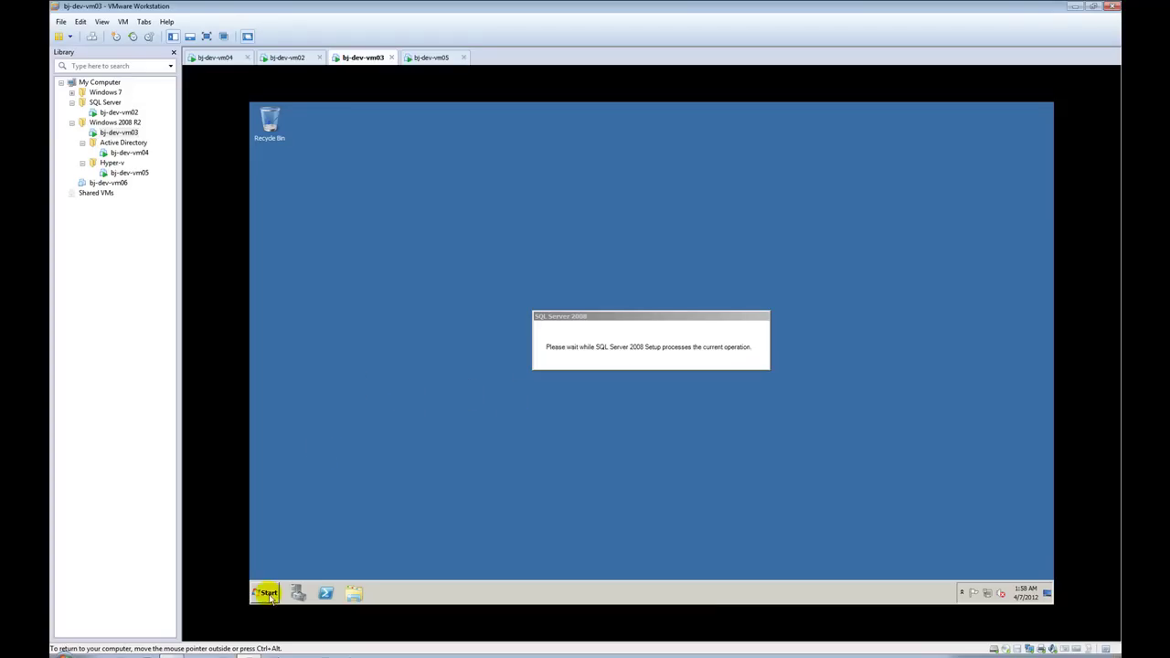
pyautogui.click(268, 595)
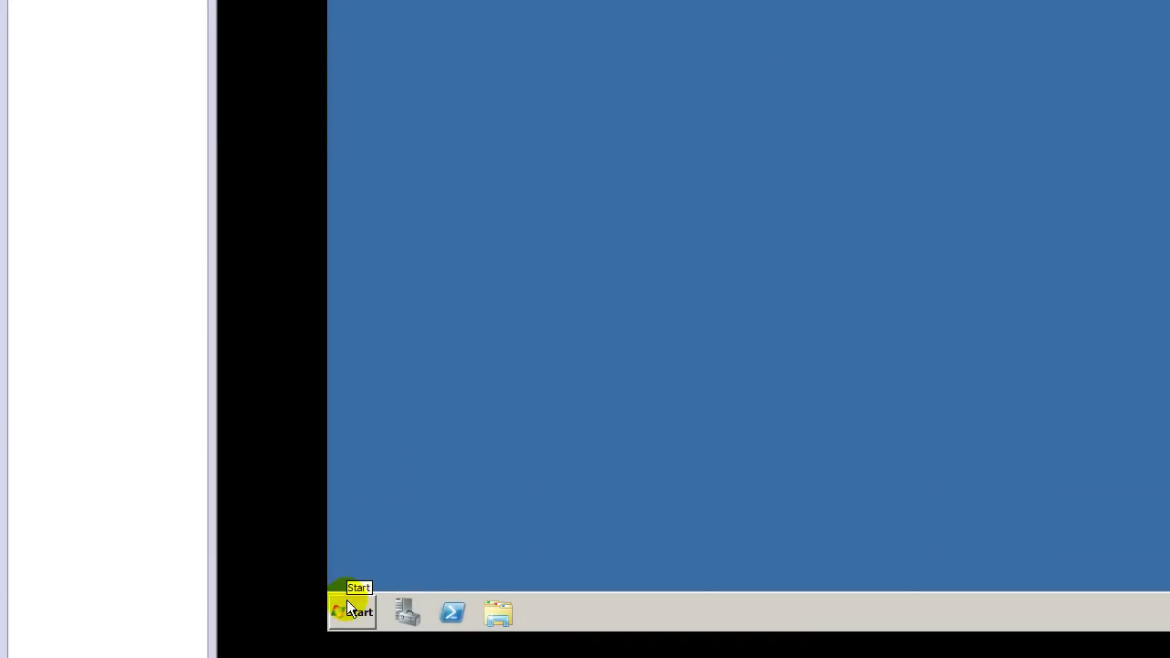
pyautogui.click(346, 599)
pyautogui.click(382, 544)
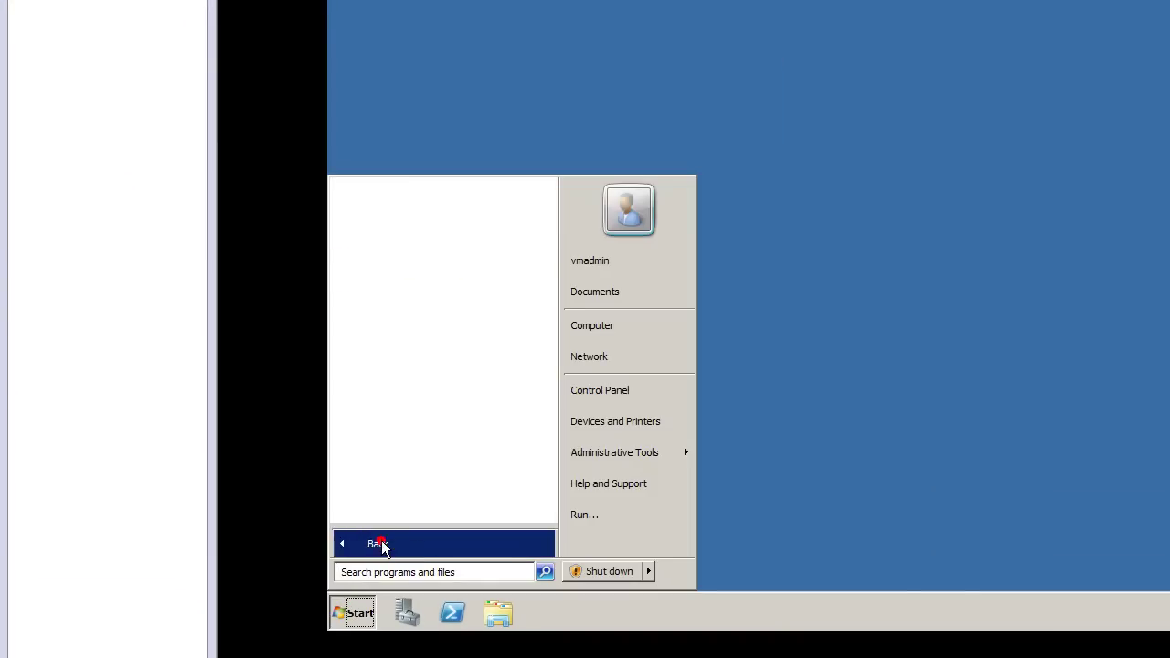
pyautogui.click(444, 268)
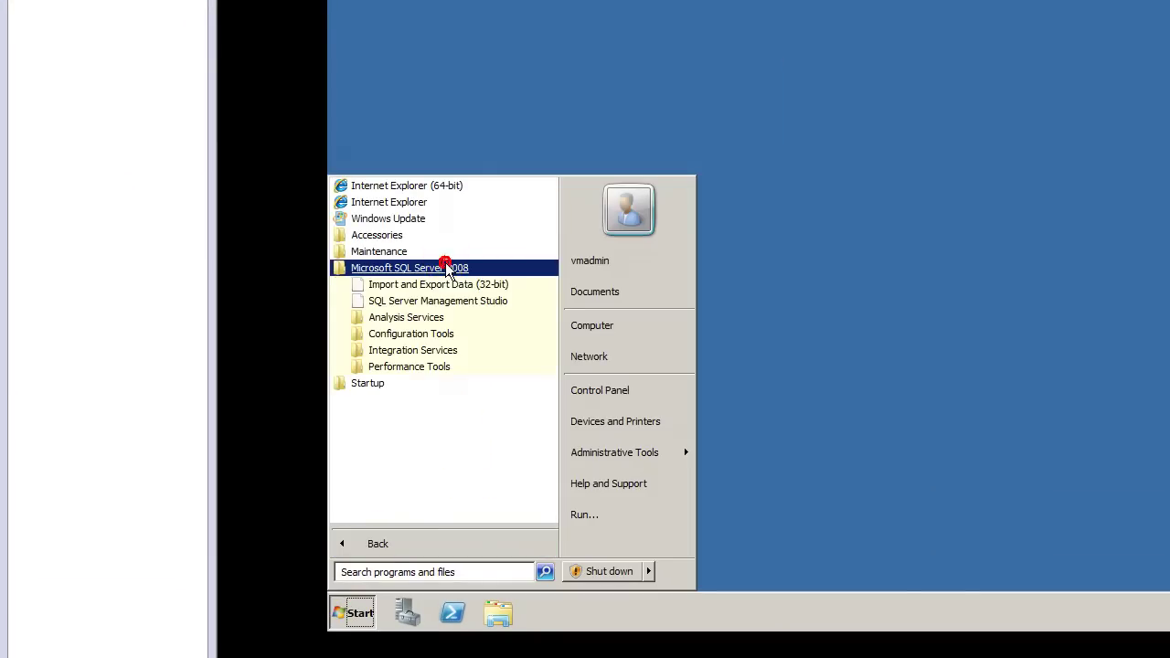
pyautogui.rightClick(447, 305)
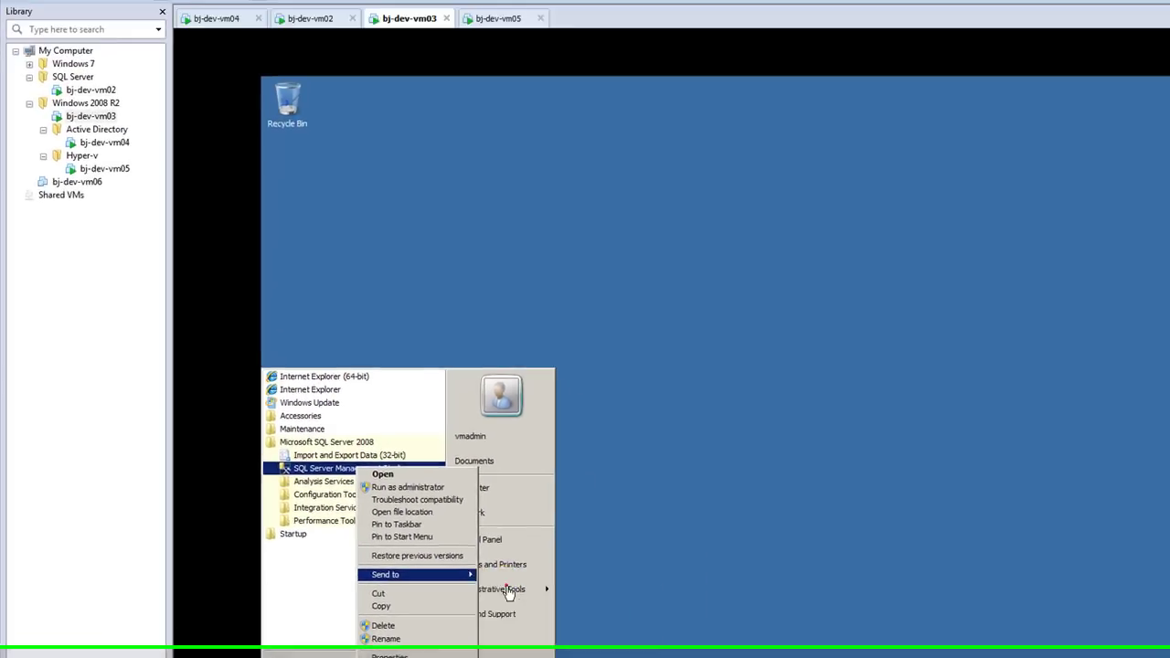
pyautogui.click(509, 592)
pyautogui.click(641, 426)
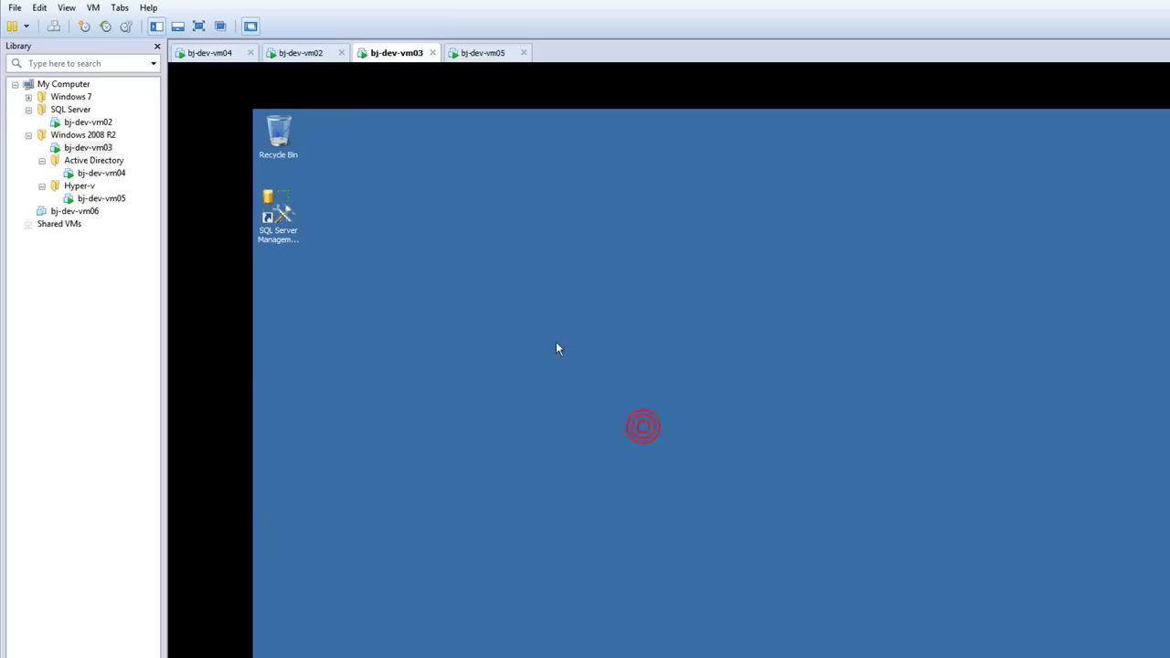
# Step: In bj-dev-vm03's settings, set the CD/DVD drive to the Sys_Ctr_VMM 2008 R2 ISO from Downloads
pyautogui.rightClick(377, 52)
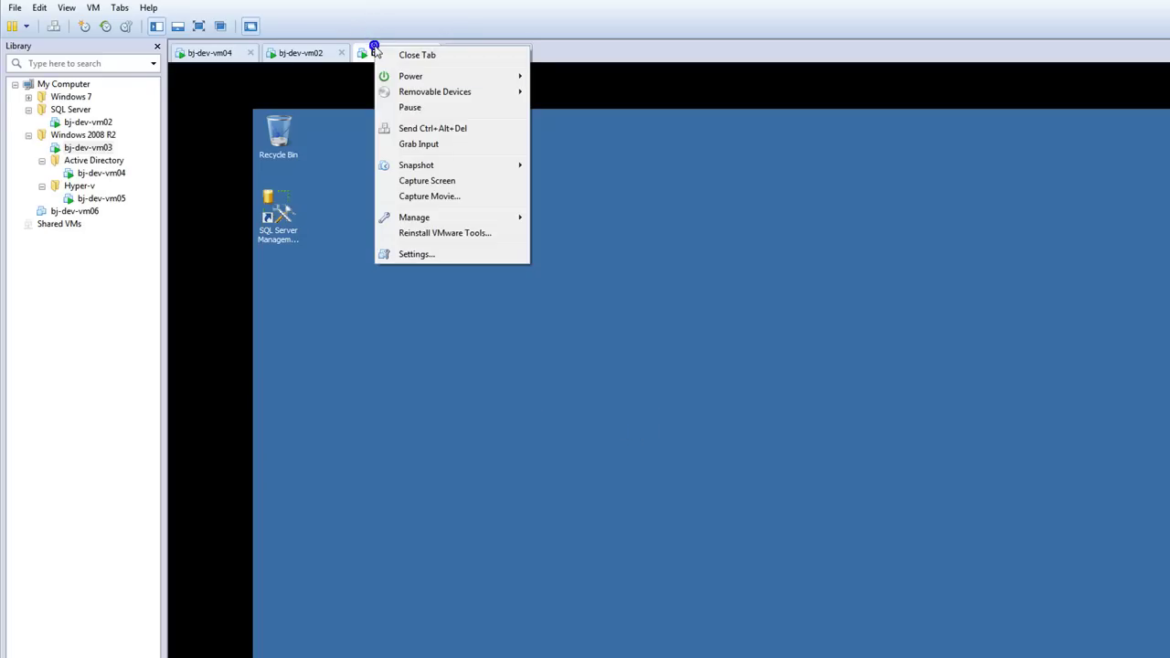
pyautogui.click(434, 255)
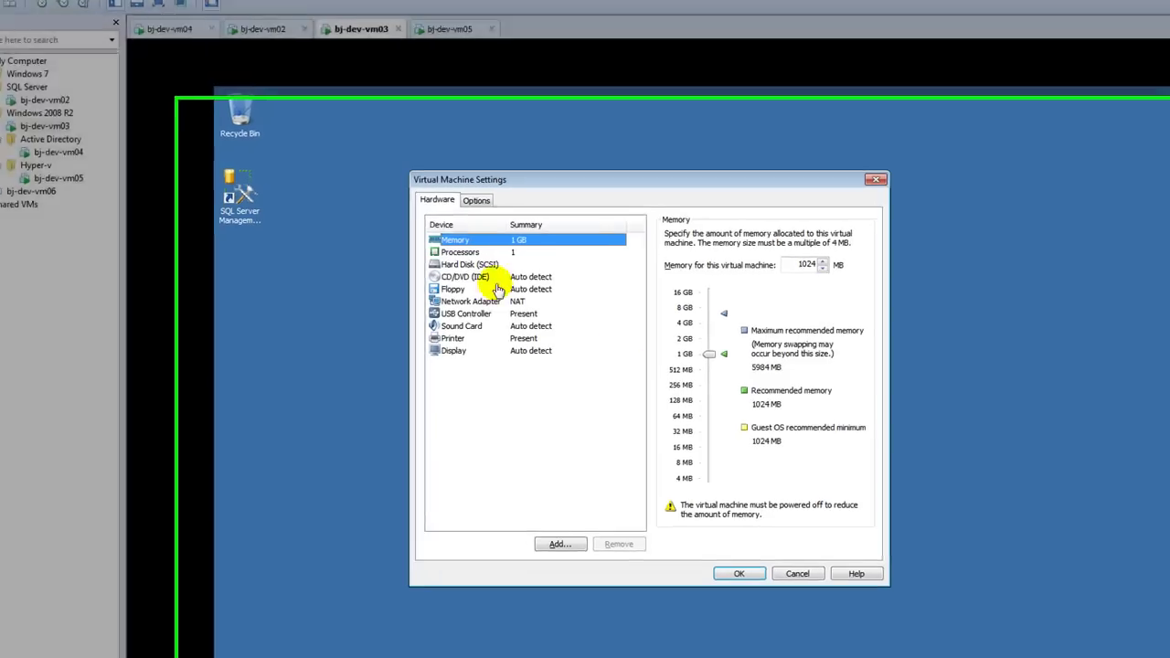
pyautogui.click(488, 294)
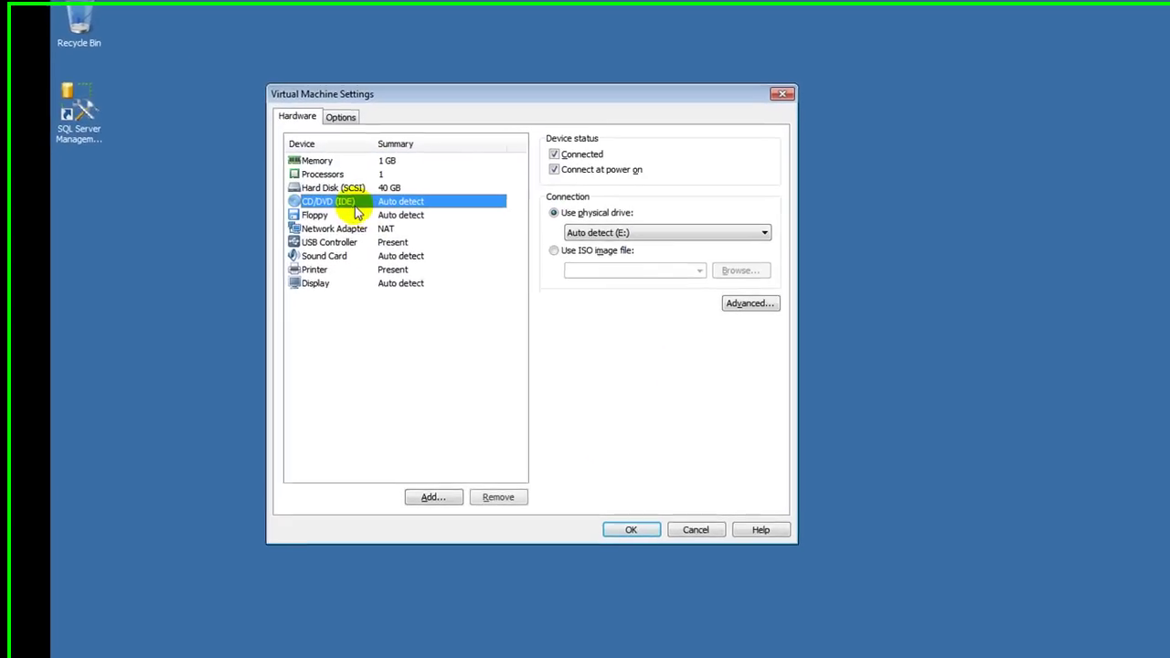
pyautogui.click(545, 247)
pyautogui.click(736, 265)
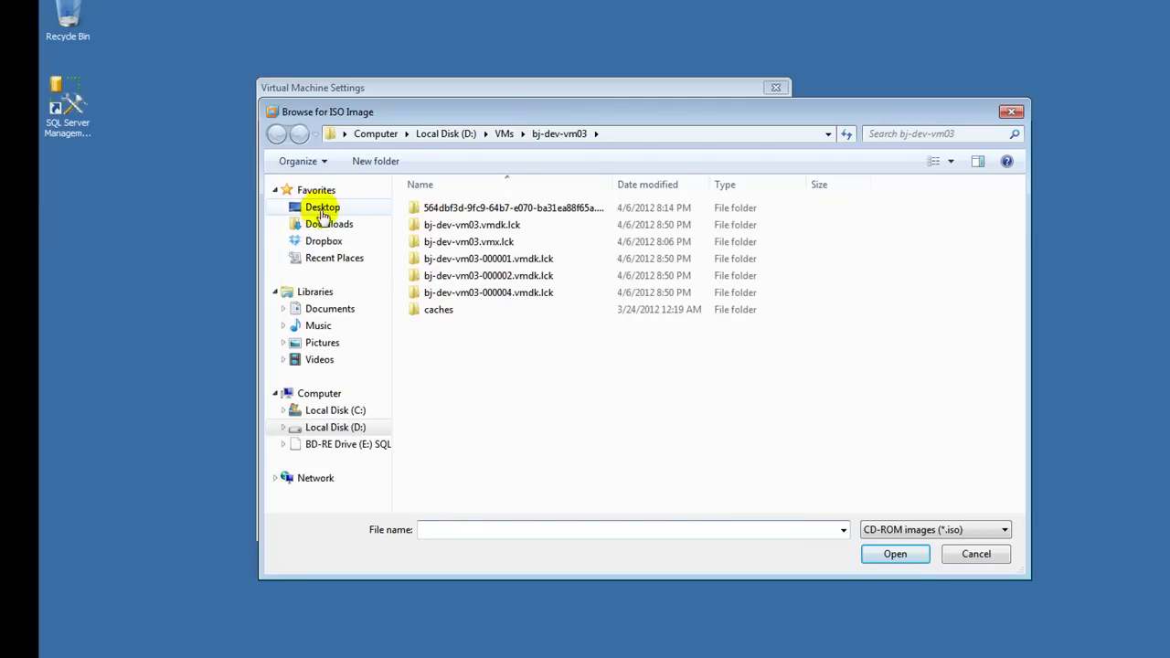
pyautogui.click(326, 224)
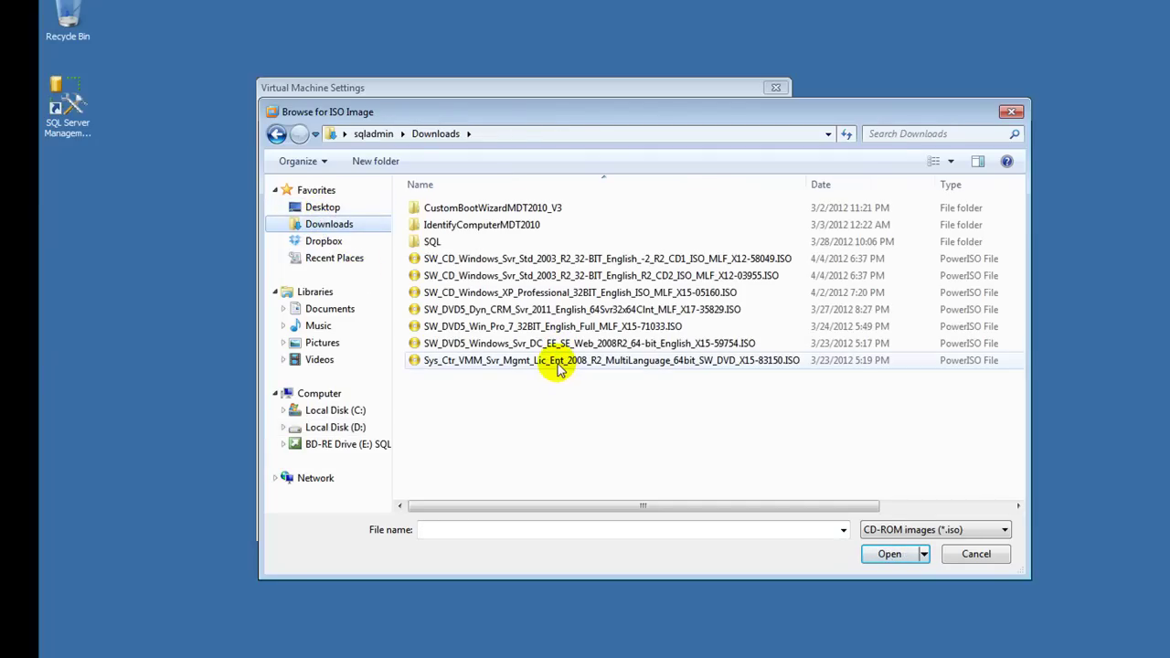
pyautogui.click(556, 363)
pyautogui.click(870, 555)
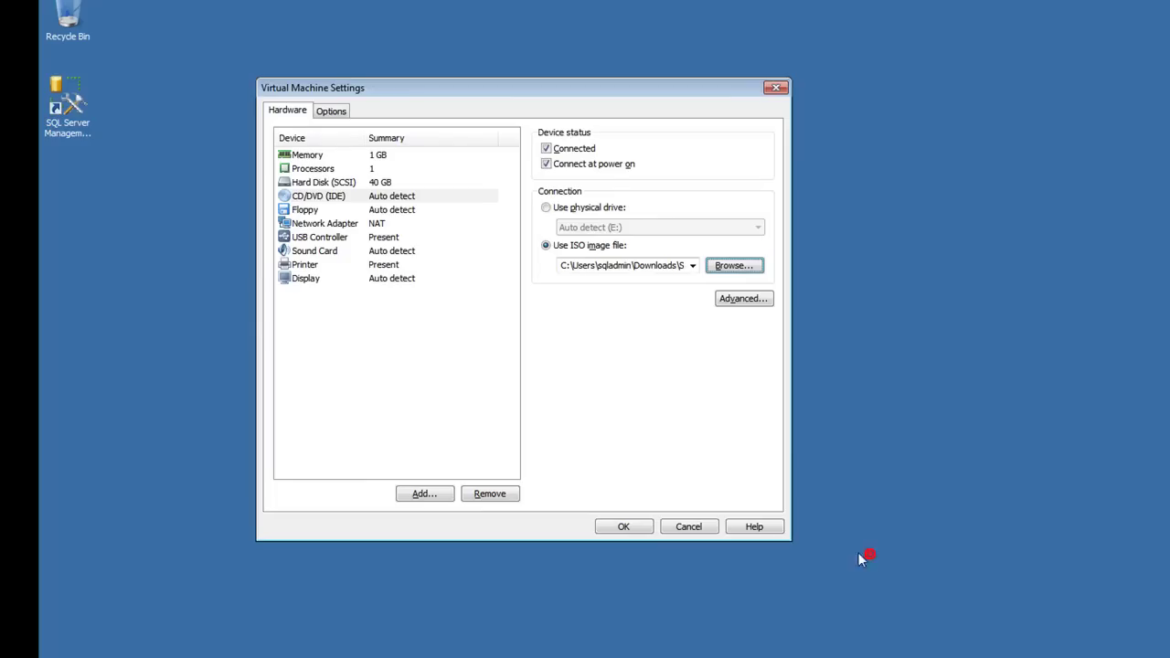
pyautogui.click(612, 526)
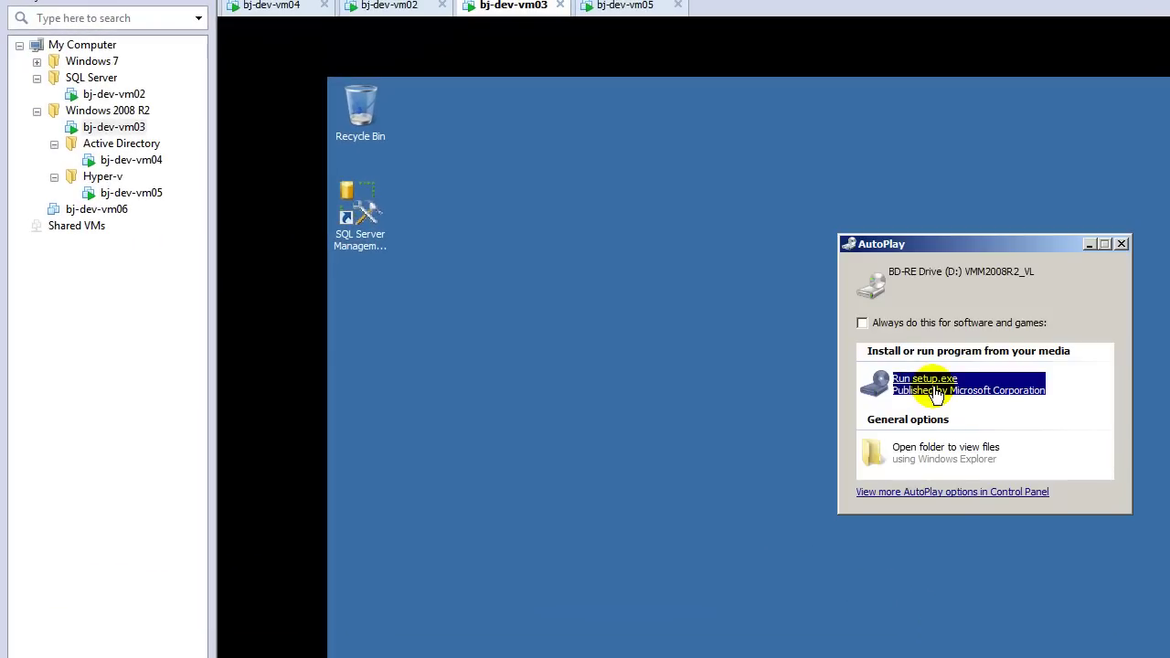
# Step: Run setup.exe from the VMM disc's AutoPlay and approve the User Account Control prompt
pyautogui.click(935, 393)
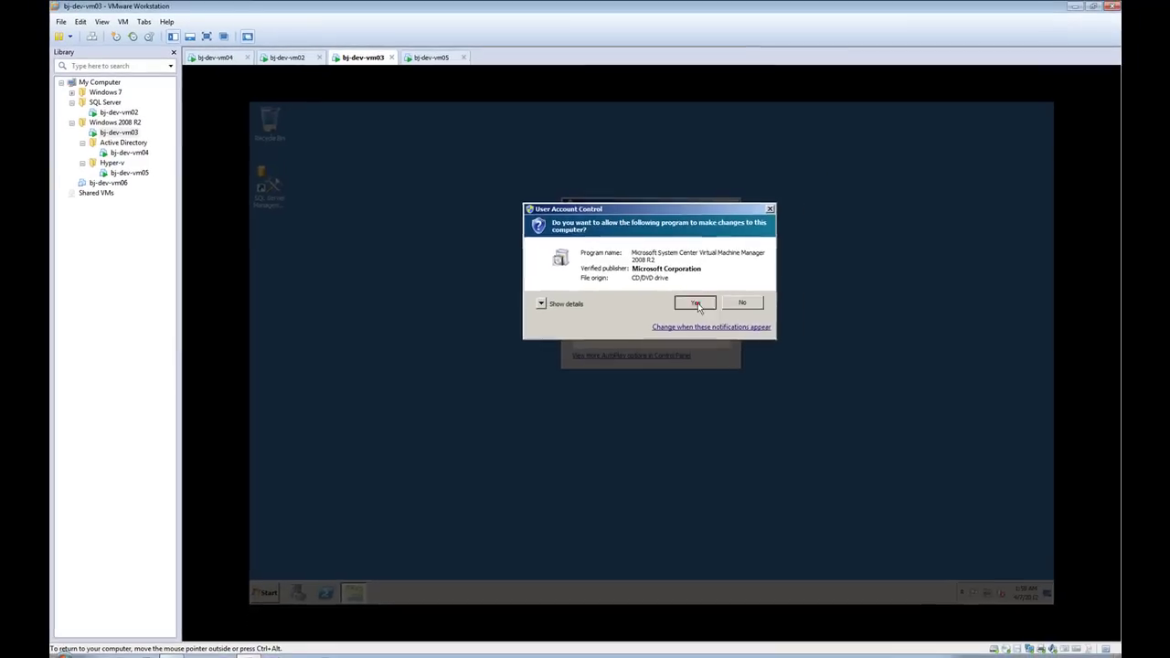
pyautogui.click(795, 333)
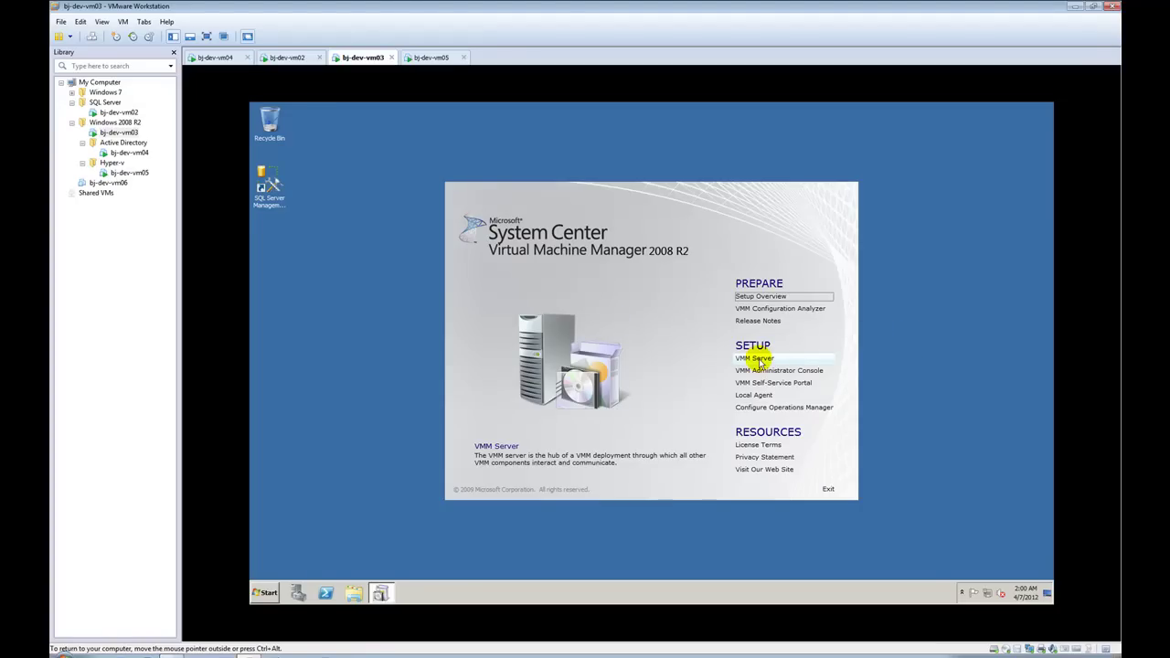
# Step: Start the VMM Server installation, accept the license terms after scrolling through them, and continue
pyautogui.click(755, 358)
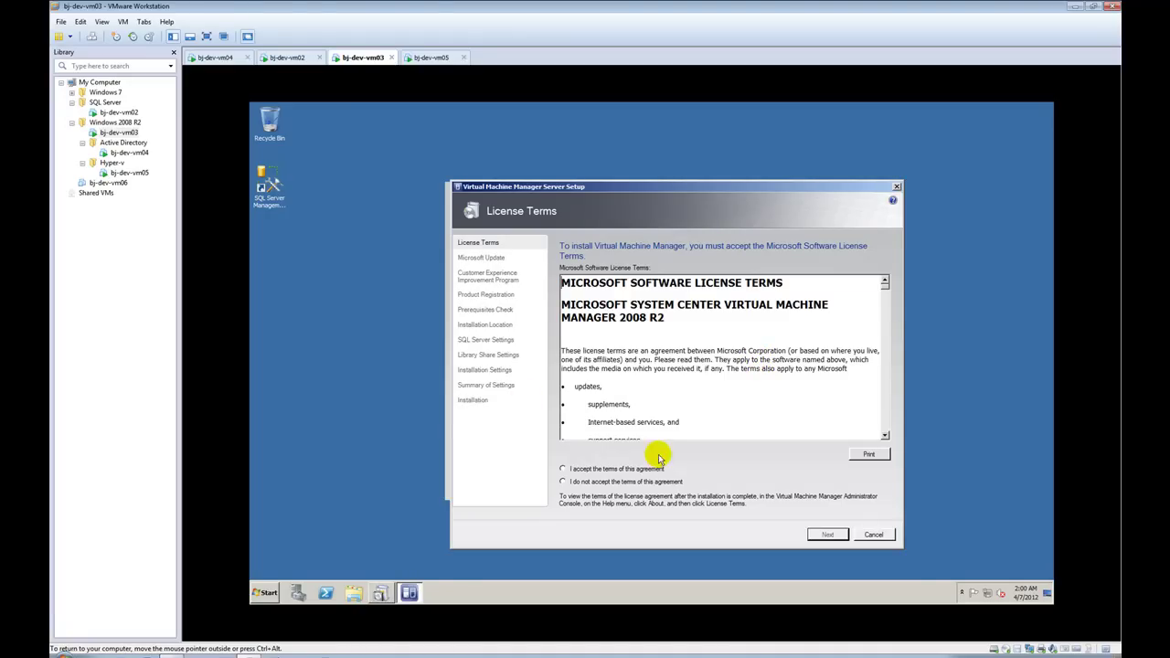
pyautogui.click(628, 468)
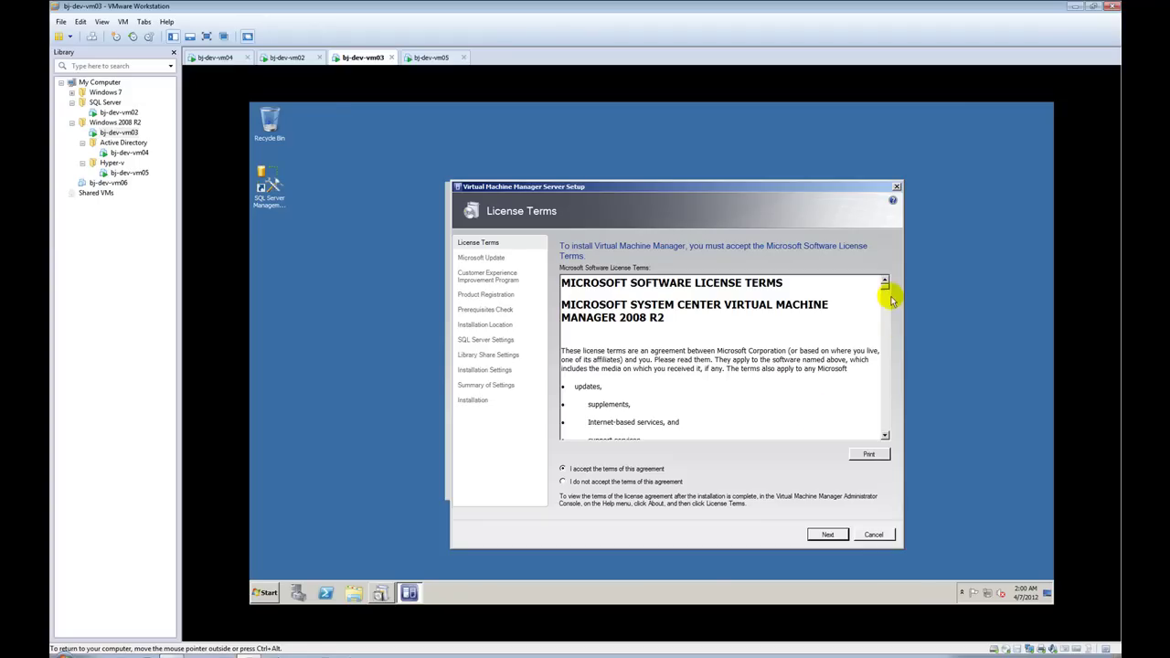
pyautogui.moveTo(885, 287); pyautogui.dragTo(888, 439)
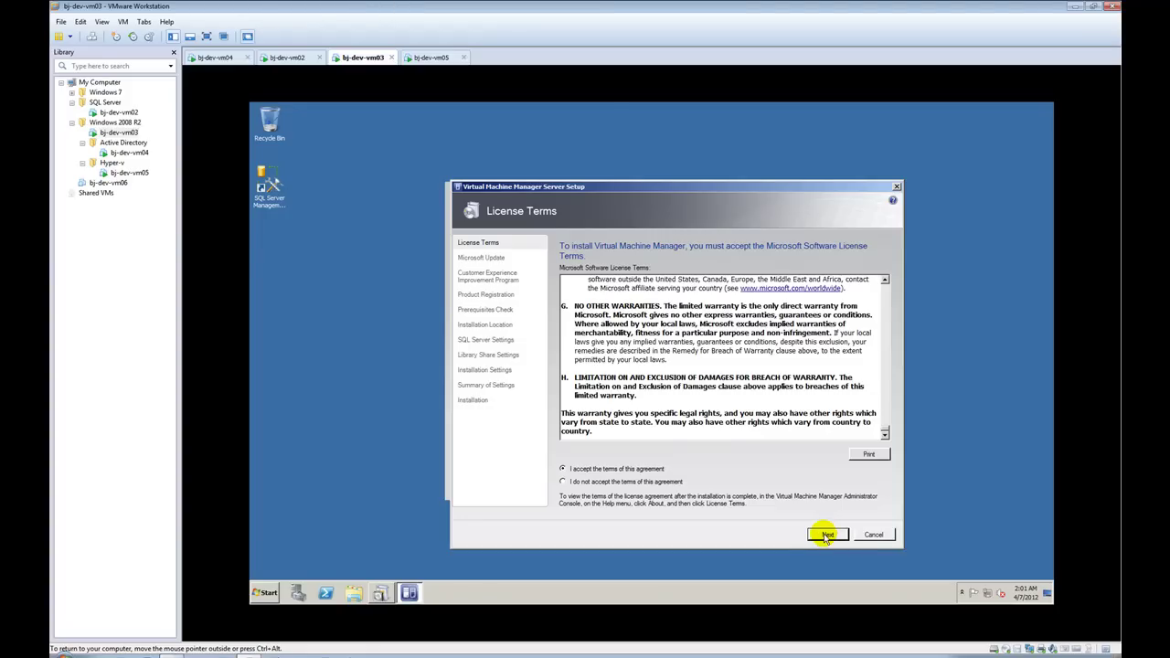
pyautogui.click(825, 537)
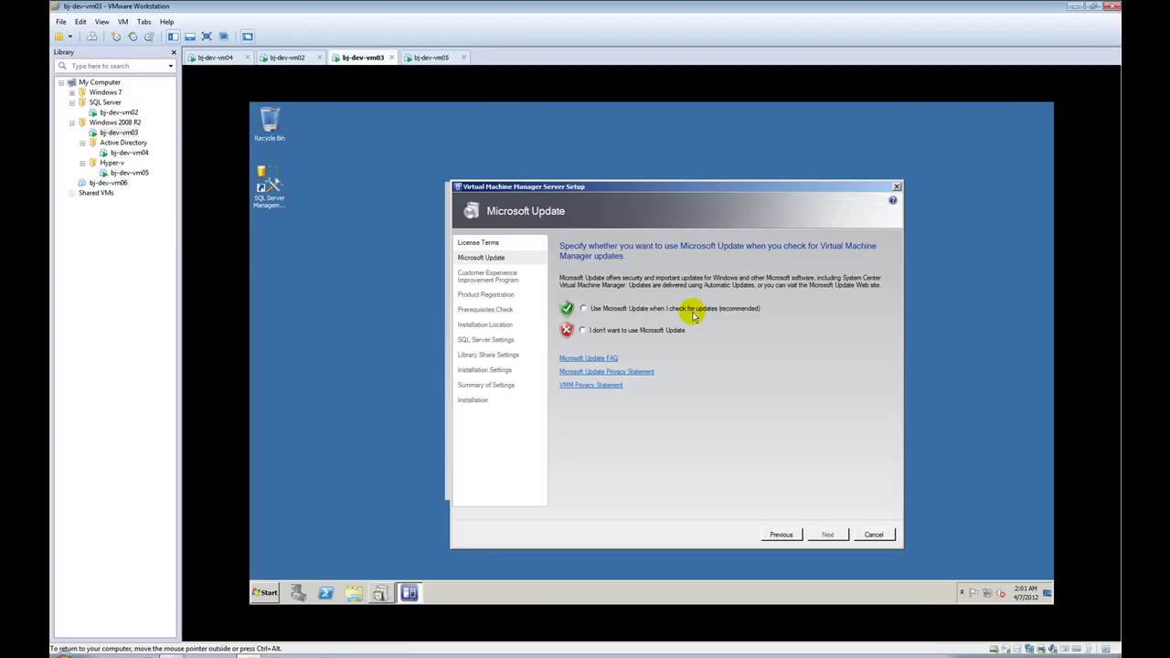
# Step: Opt out of Microsoft Update and decline the Customer Experience Improvement Program
pyautogui.click(650, 330)
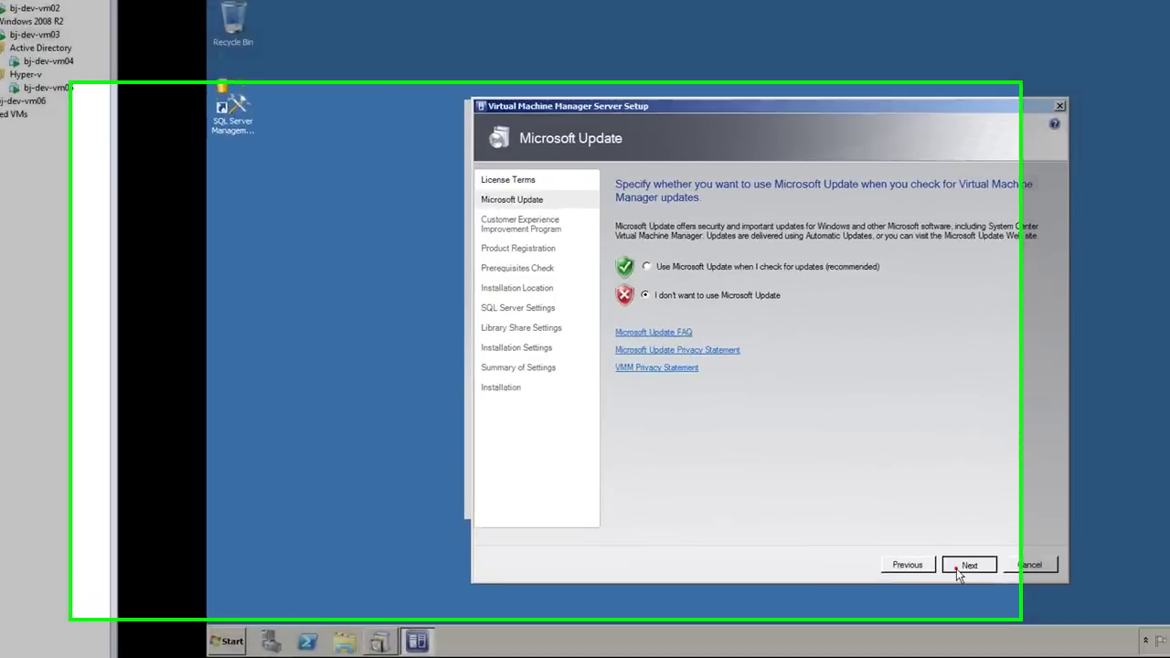
pyautogui.click(827, 534)
pyautogui.click(823, 349)
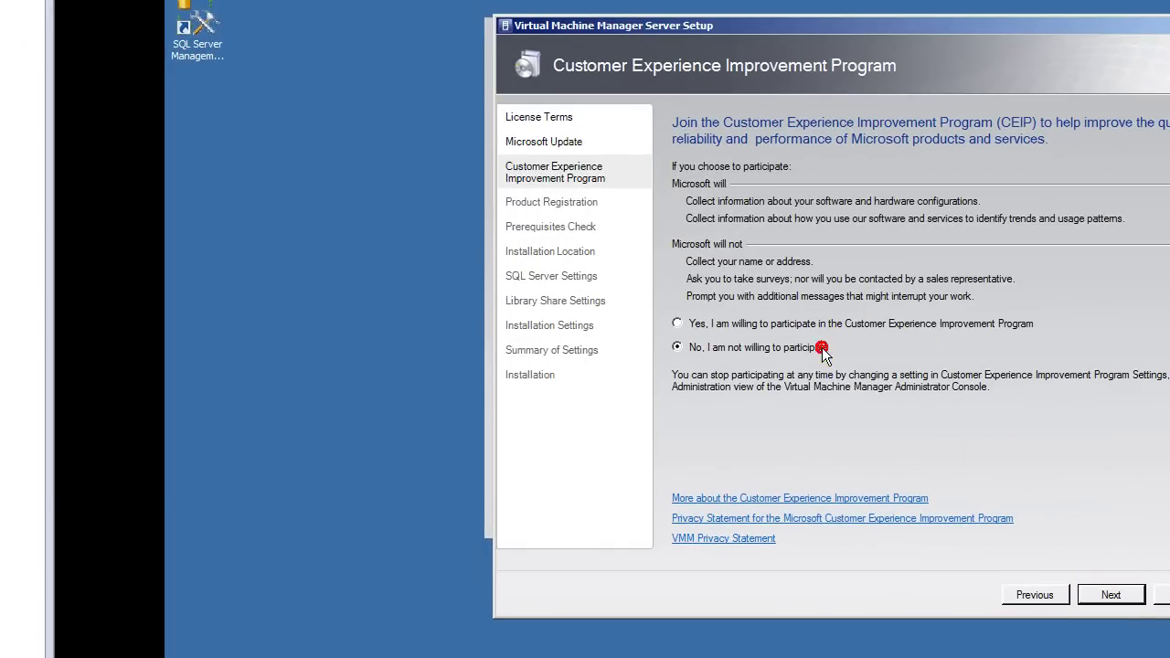
pyautogui.click(1111, 601)
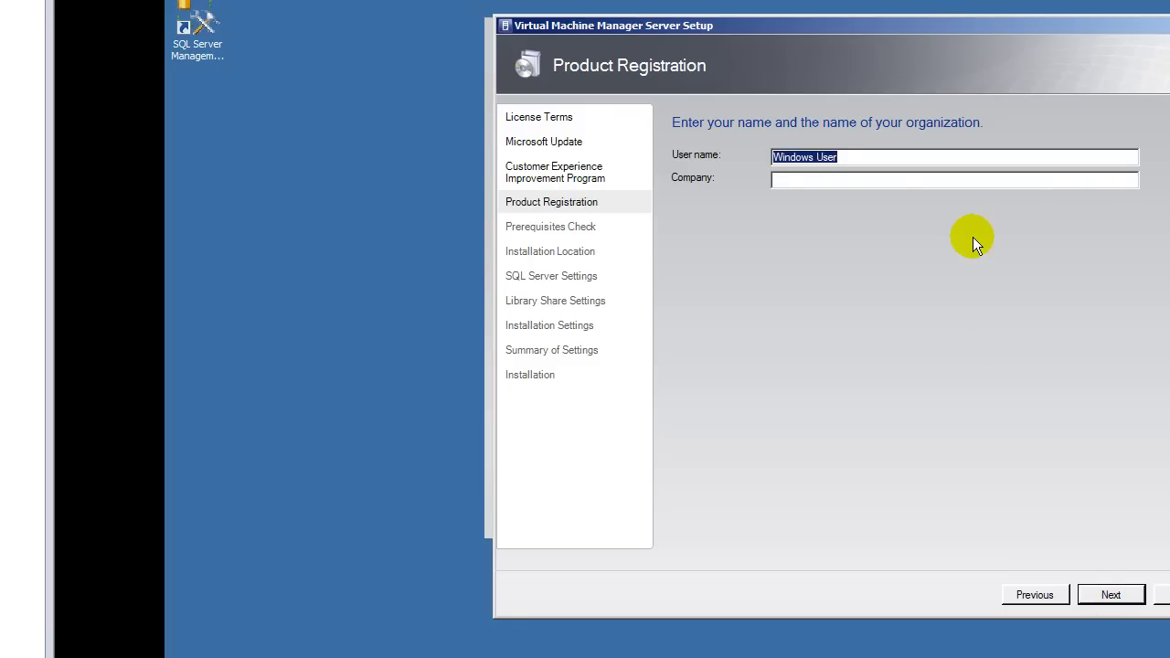
# Step: Enter a registration user name and the company name 'BJ's Technology Blog'
pyautogui.write("BJ's Employee")
pyautogui.press('Tab')
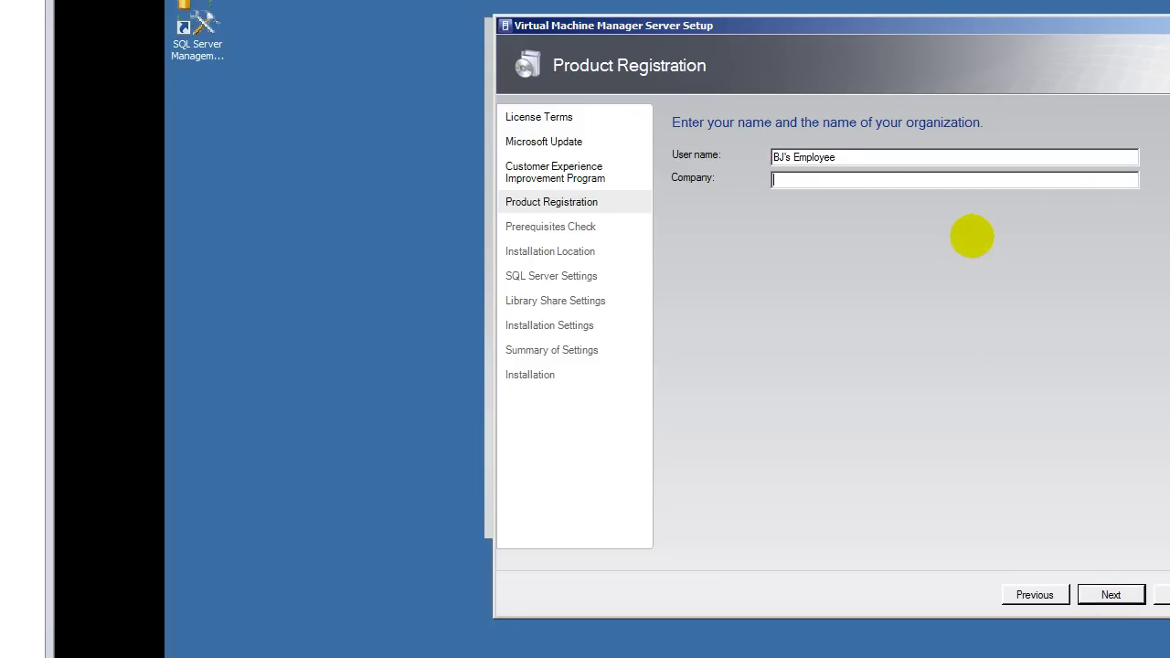
pyautogui.write("BJ's Technology Blog")
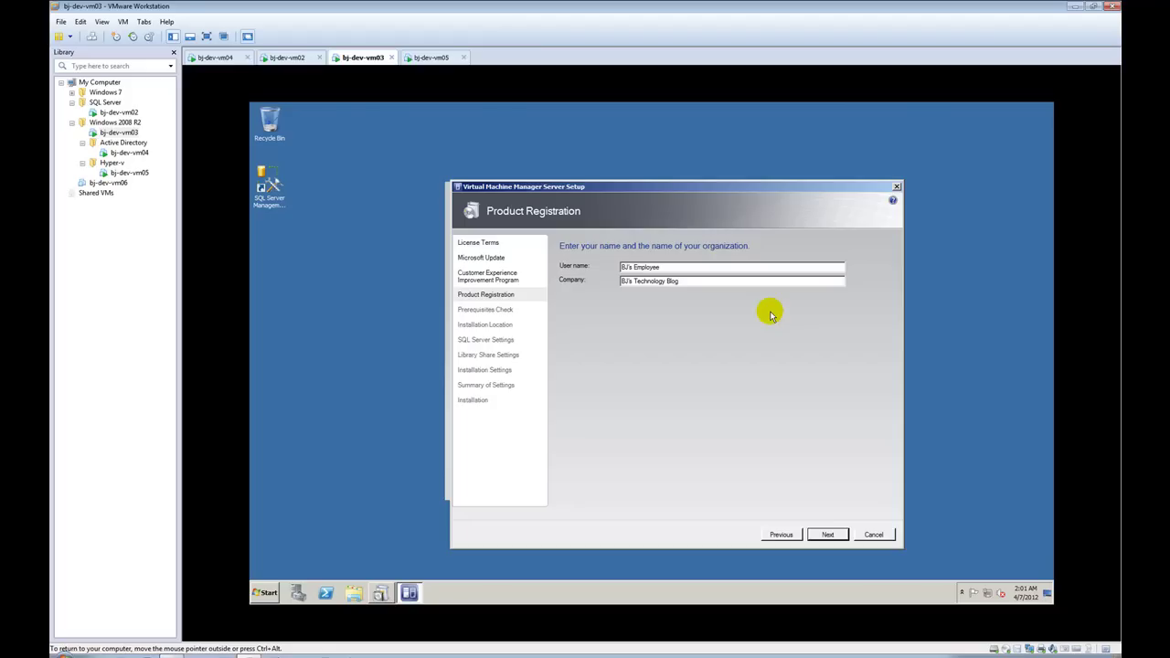
# Step: Leave Product Registration, let the prerequisites check pass, then continue to Installation Location
pyautogui.click(827, 535)
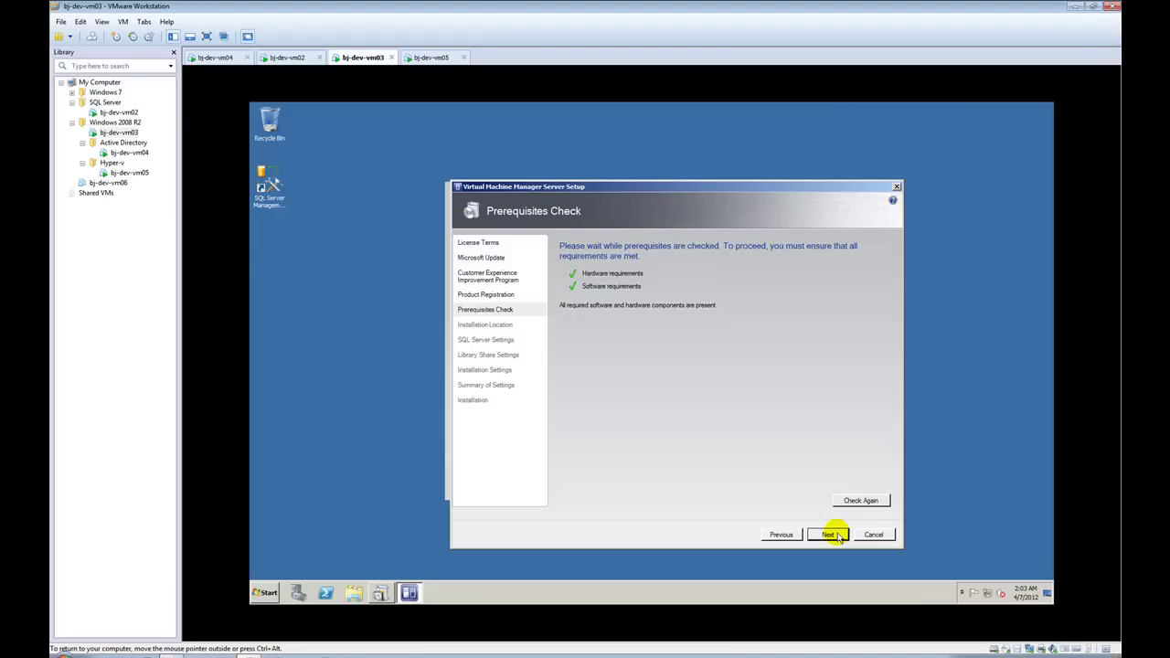
pyautogui.click(829, 534)
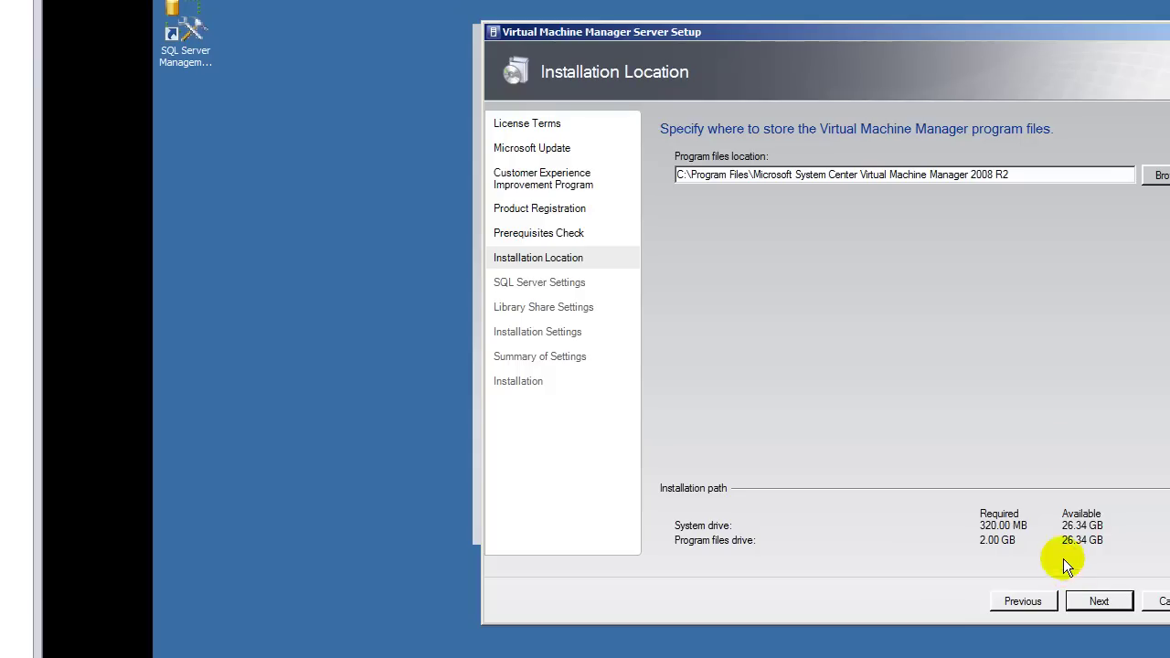
# Step: Accept the default VMM program files location and advance to SQL Server Settings
pyautogui.click(1097, 600)
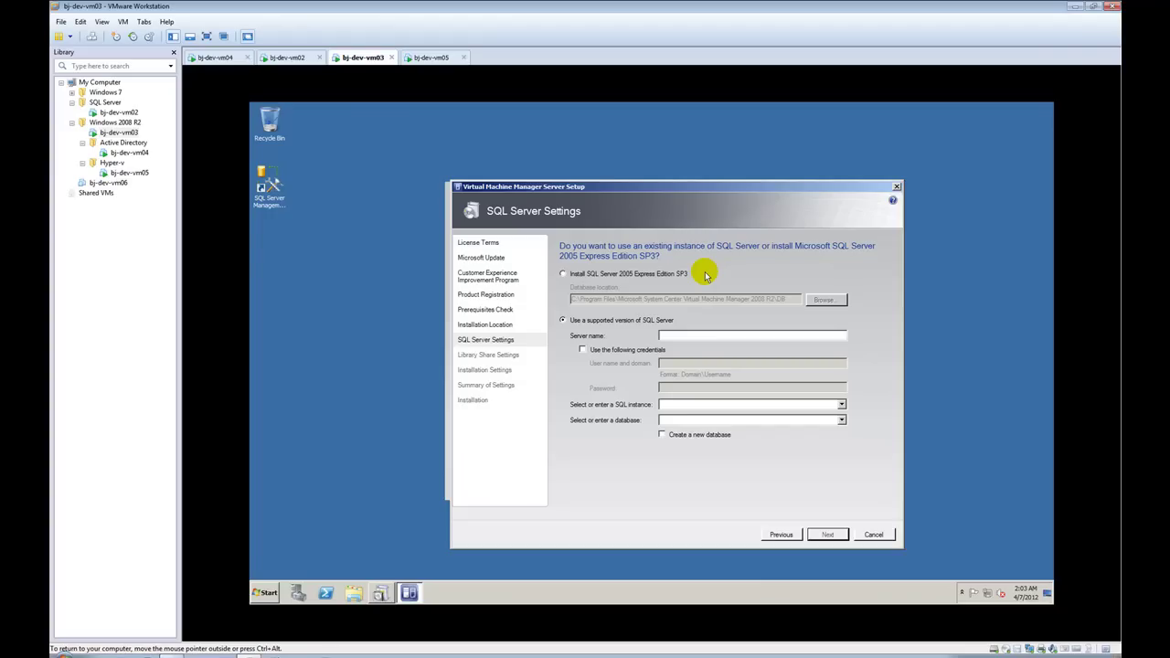
# Step: On bj-dev-vm02, browse Management's Policy Management, SQL Server Logs and Maintenance Plans, then return to bj-dev-vm03
pyautogui.click(286, 57)
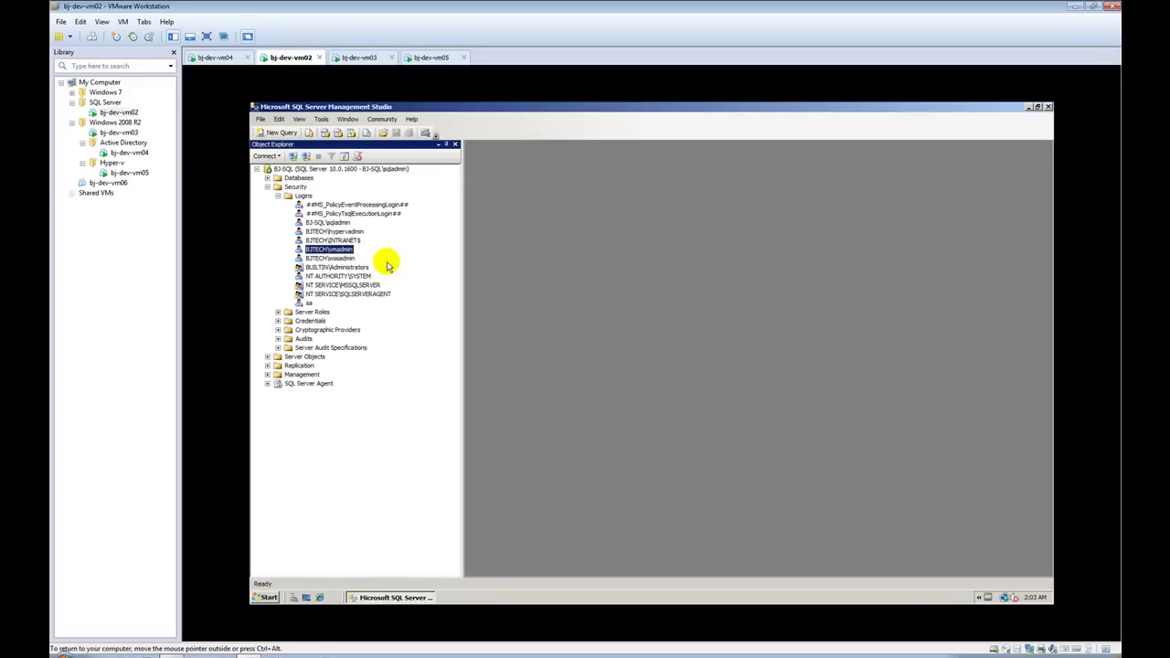
pyautogui.click(267, 374)
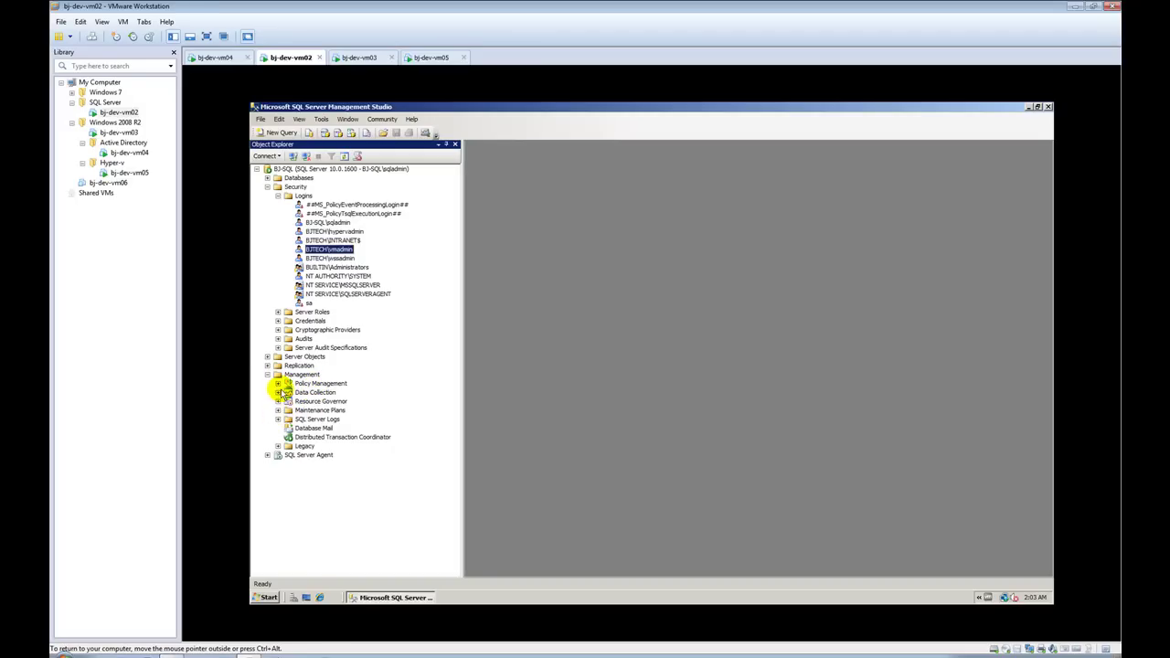
pyautogui.click(277, 383)
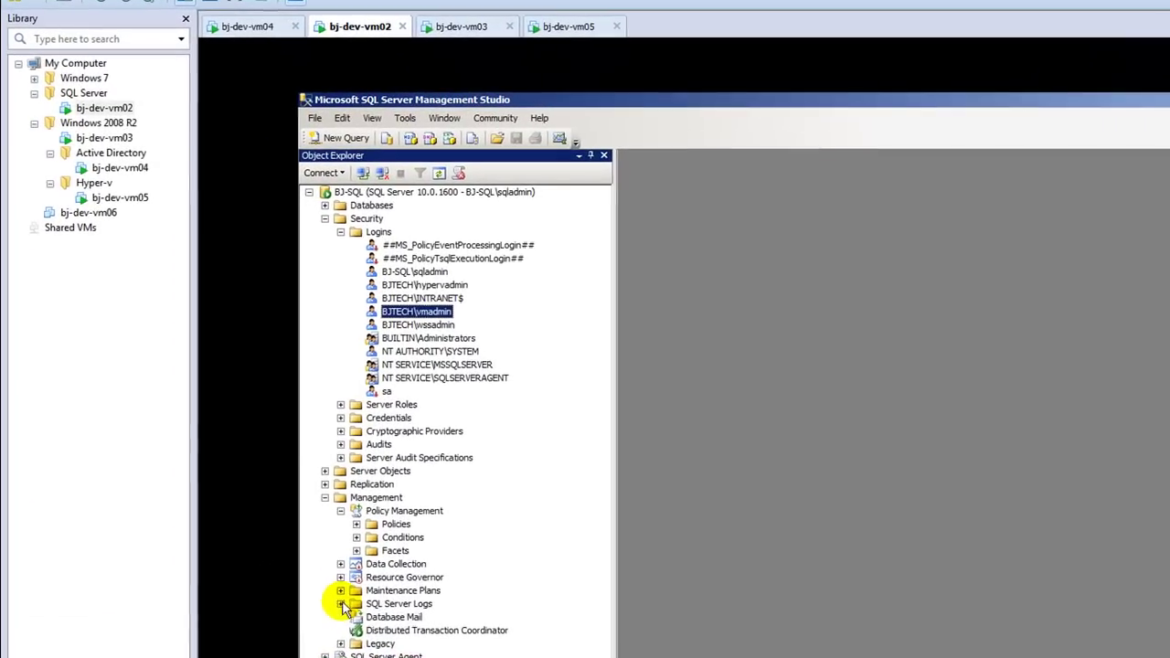
pyautogui.click(278, 446)
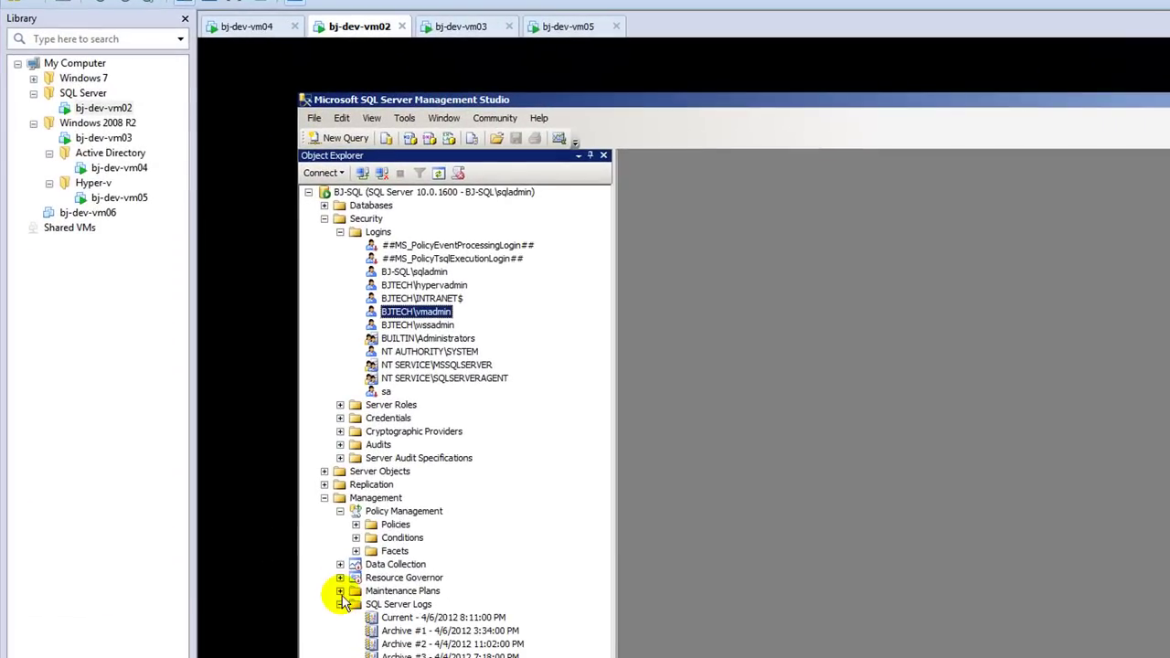
pyautogui.click(340, 590)
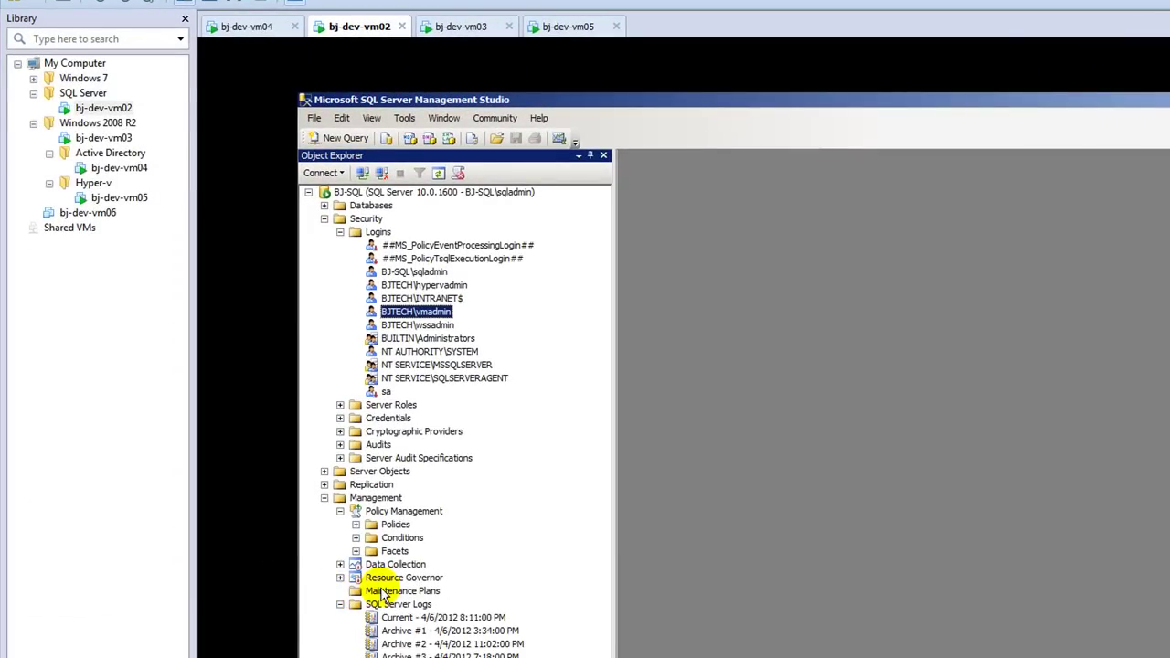
pyautogui.click(383, 592)
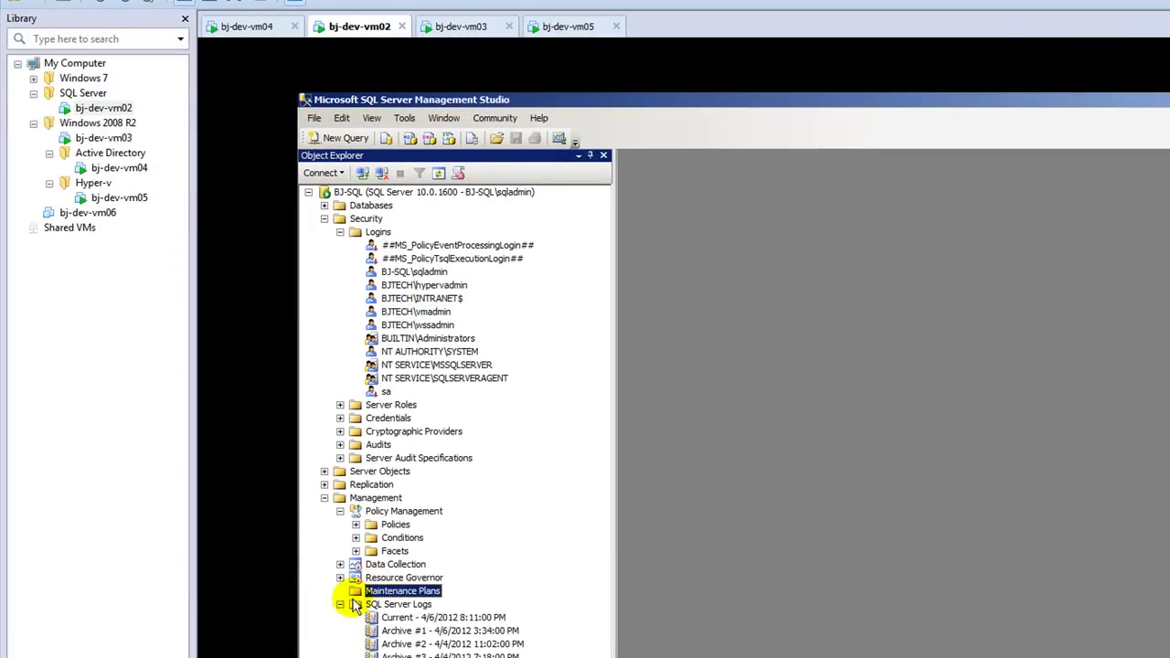
pyautogui.click(340, 605)
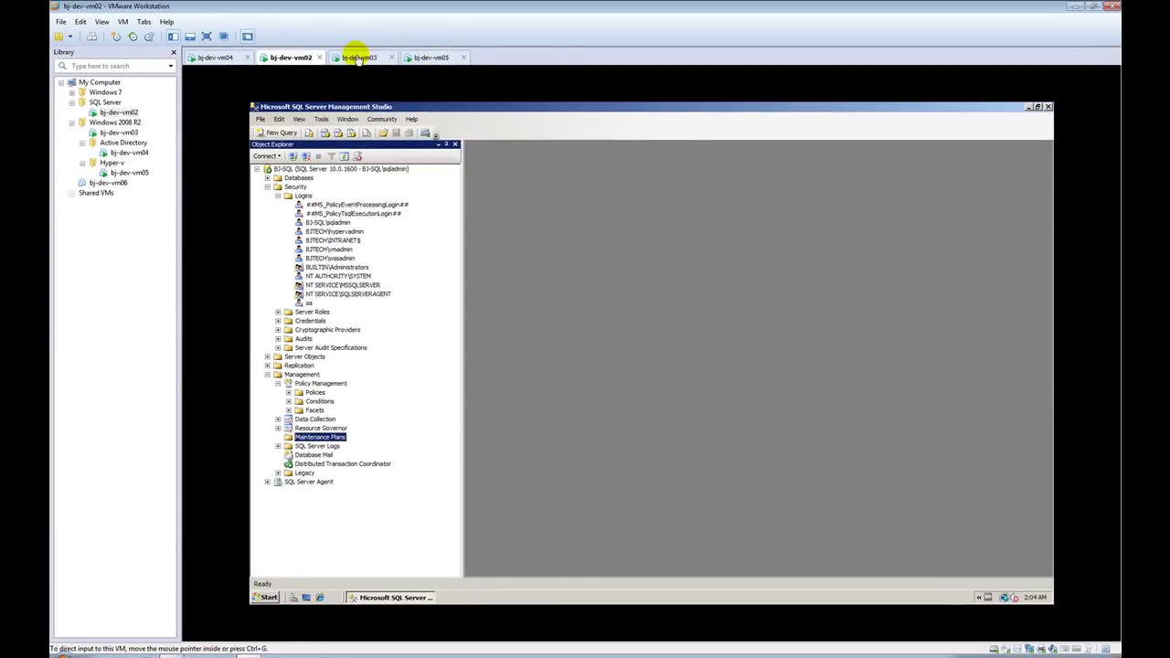
pyautogui.click(358, 58)
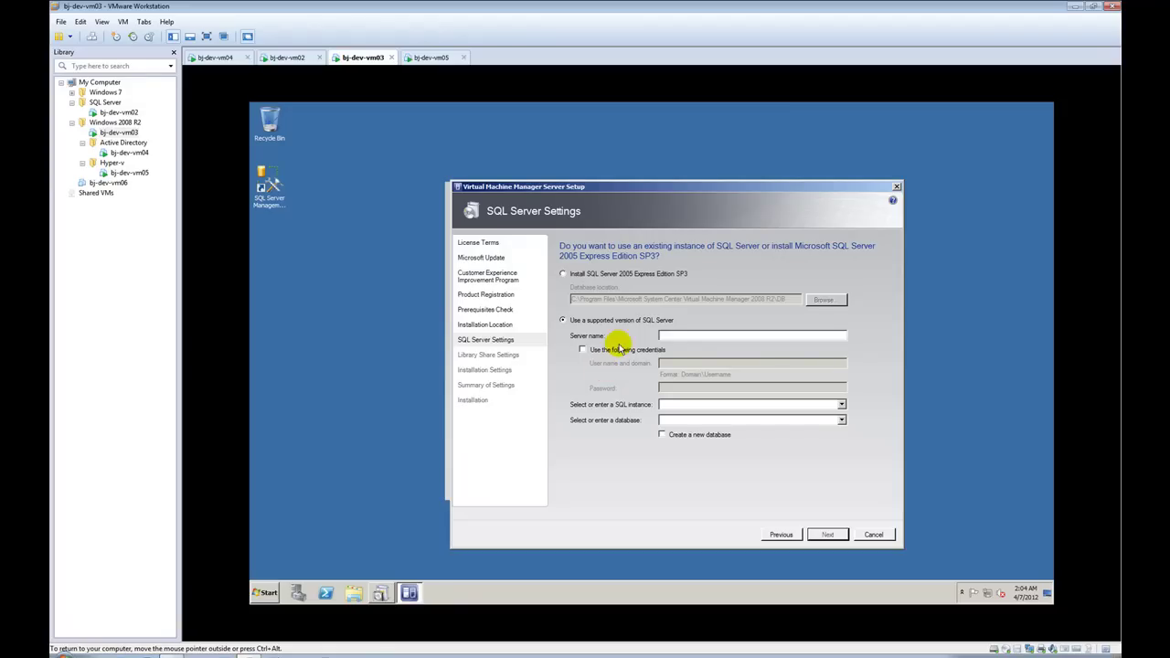
# Step: Enter BJ-SQL as the VMM database server name
pyautogui.click(680, 335)
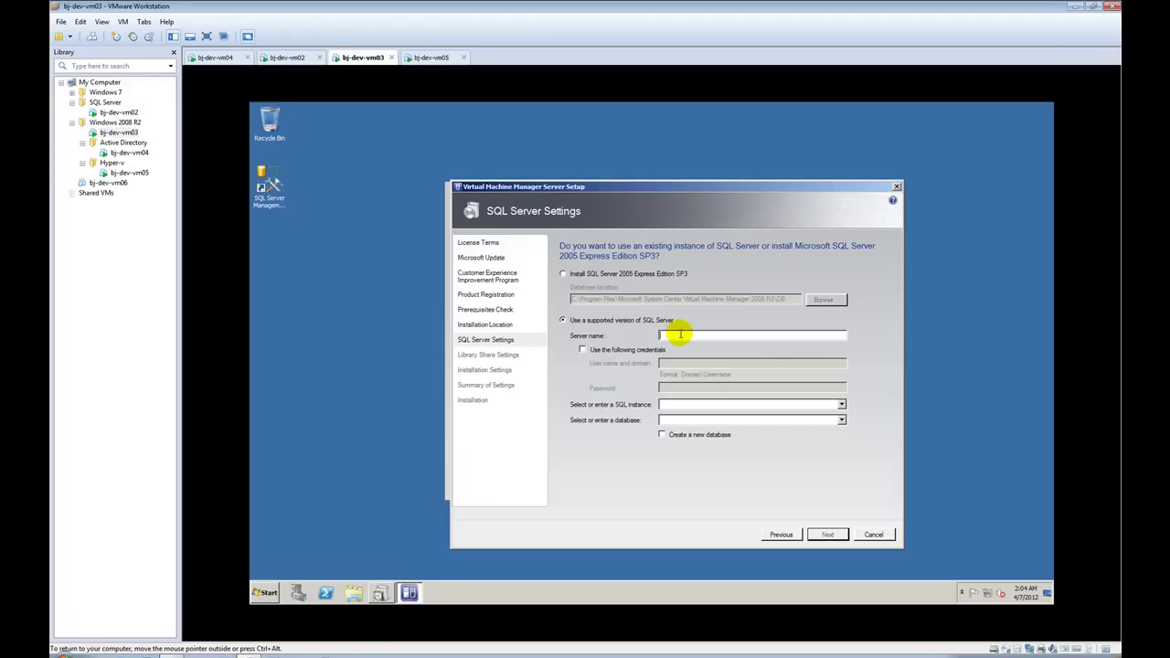
pyautogui.click(291, 58)
pyautogui.click(348, 57)
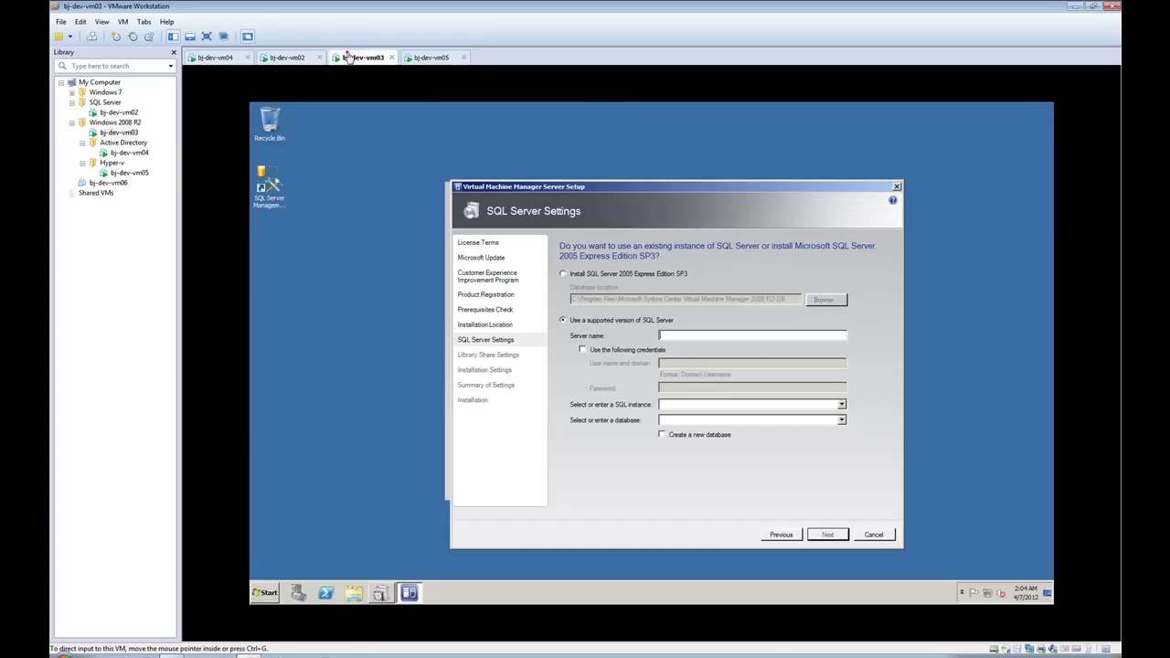
pyautogui.click(733, 337)
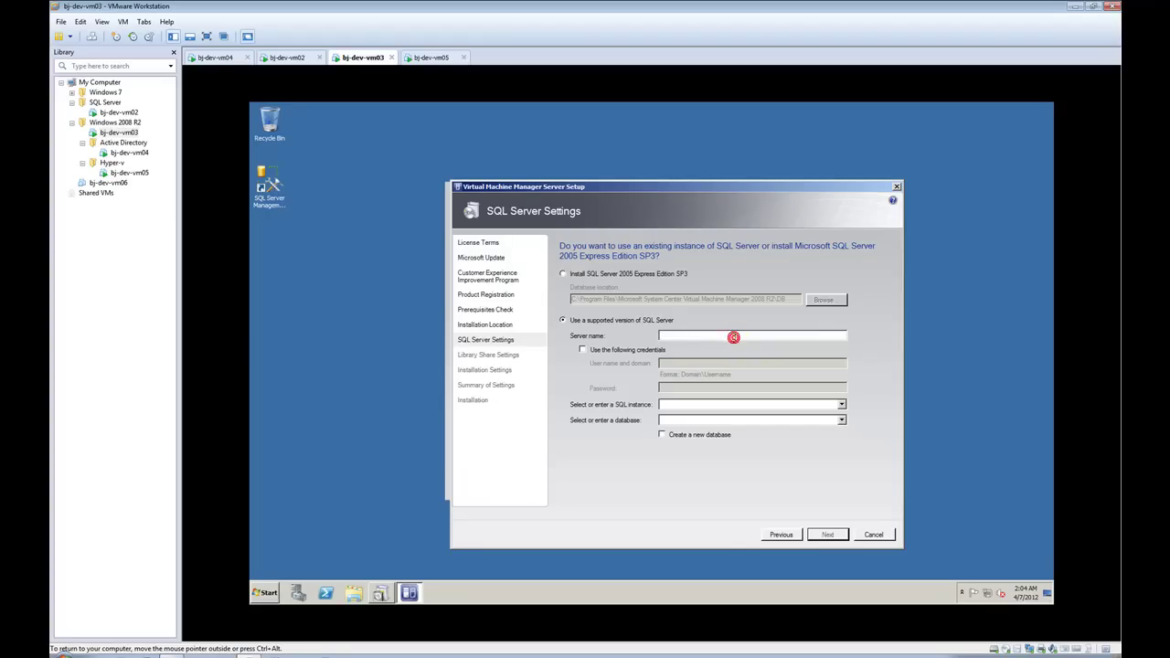
pyautogui.write('BJ-SQL')
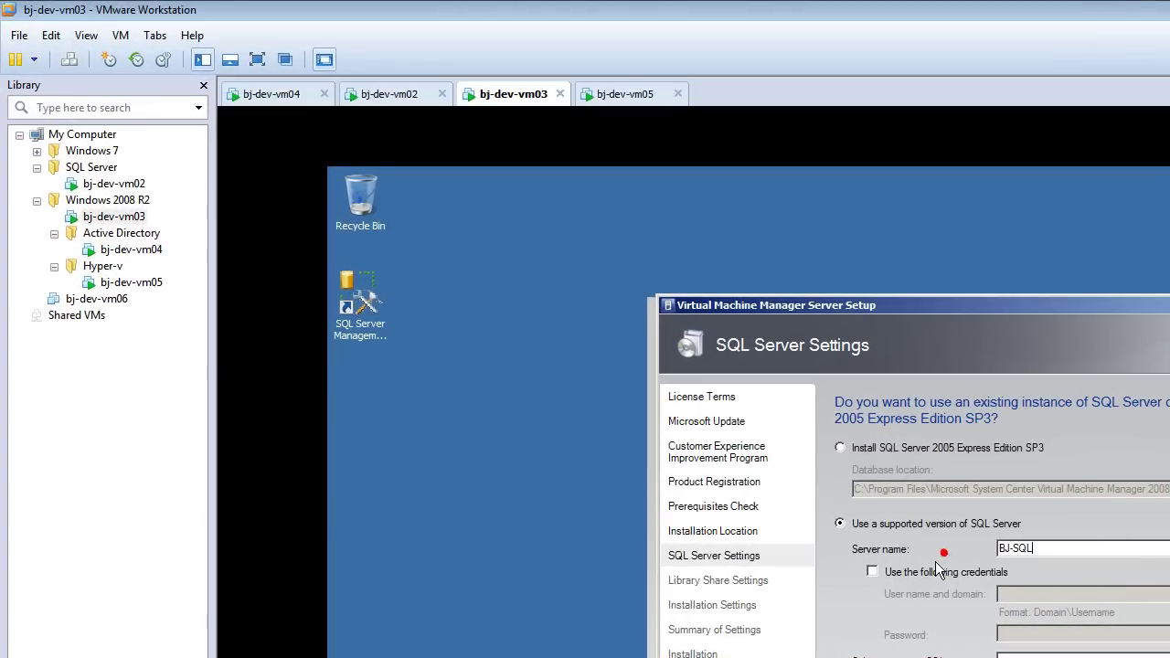
# Step: Use explicit SQL connection credentials: the bjtech domain admin user name and its password
pyautogui.click(936, 568)
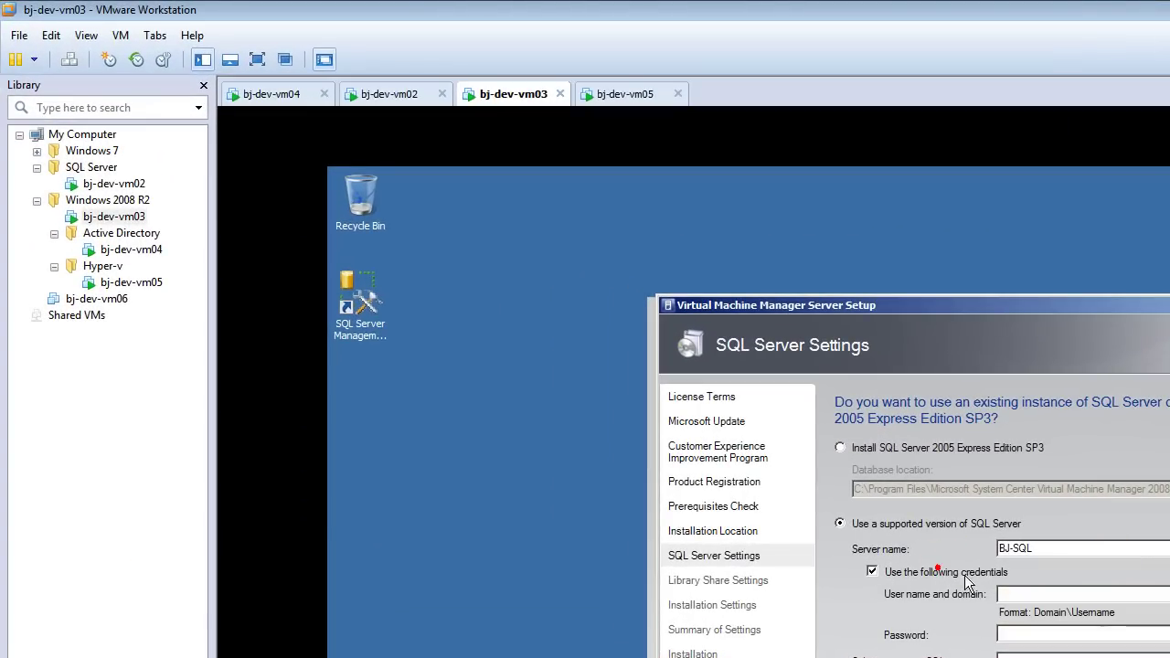
pyautogui.click(1002, 593)
pyautogui.write('bjte')
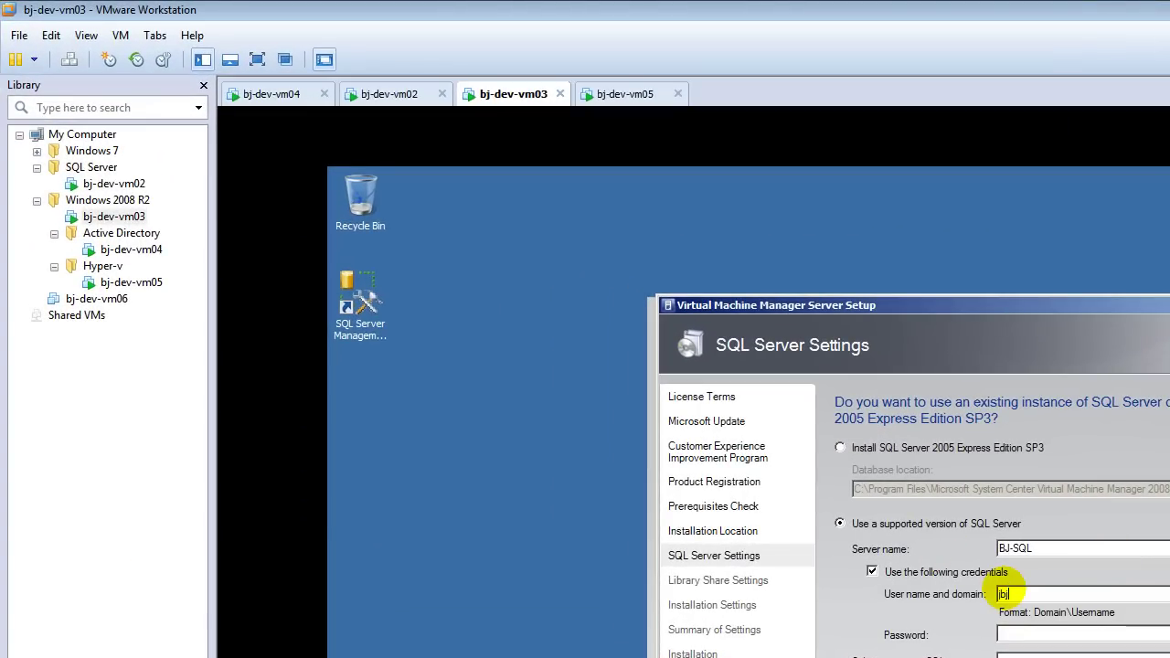
pyautogui.write('ch\\vm')
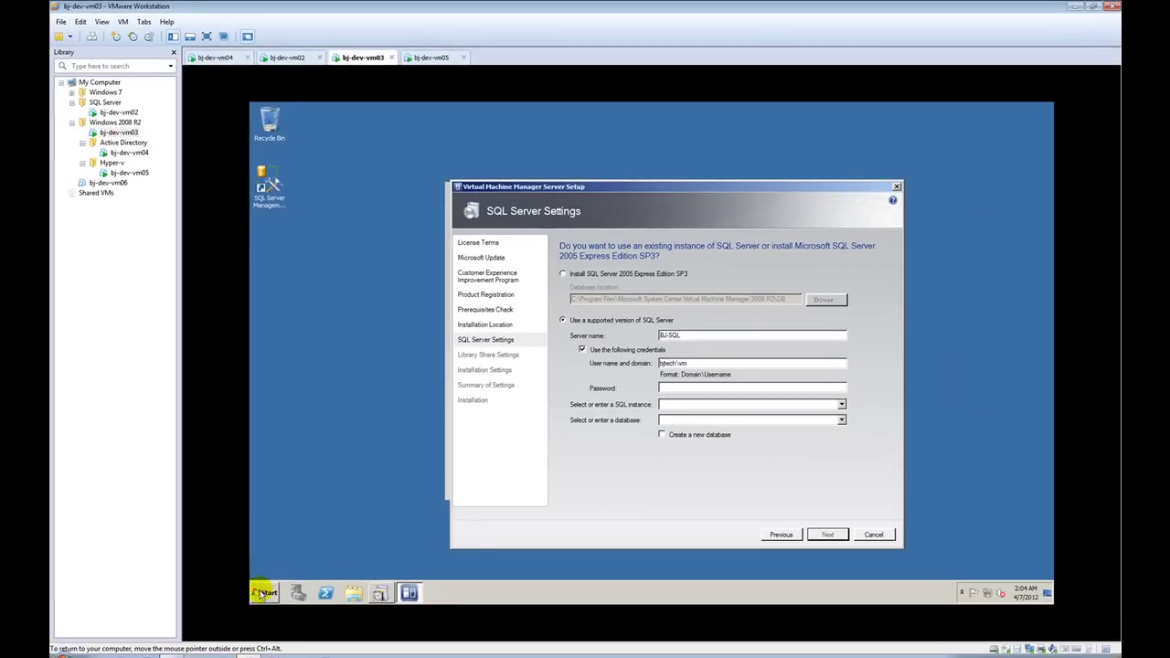
pyautogui.click(262, 593)
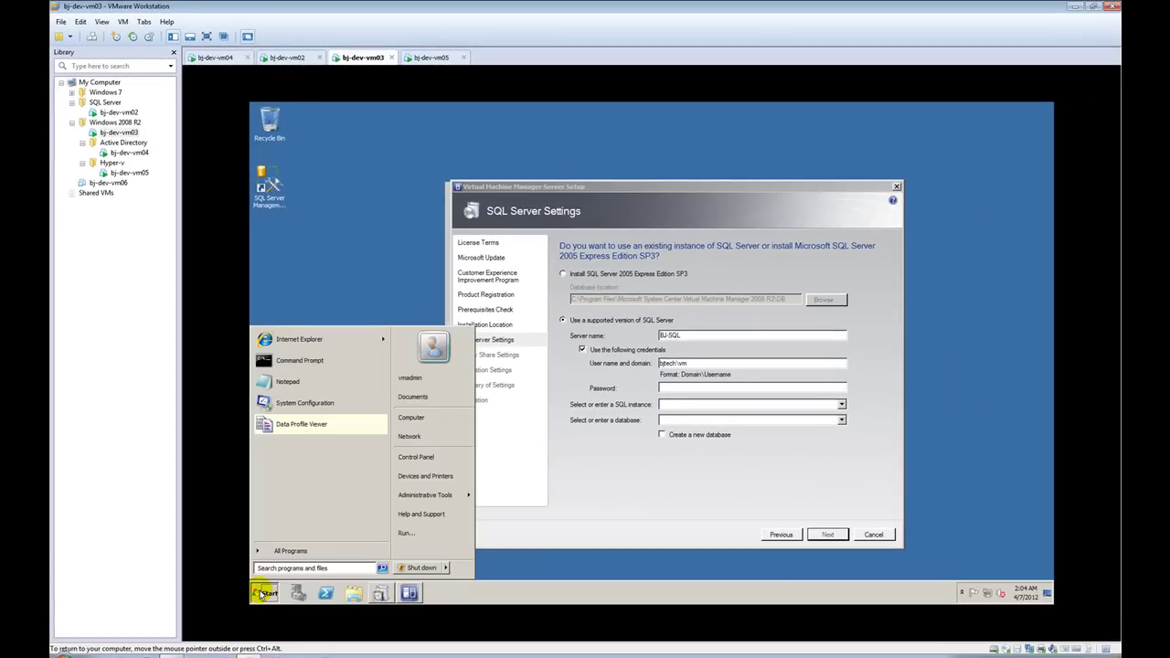
pyautogui.click(261, 593)
pyautogui.click(722, 362)
pyautogui.write('admin')
pyautogui.press('Tab')
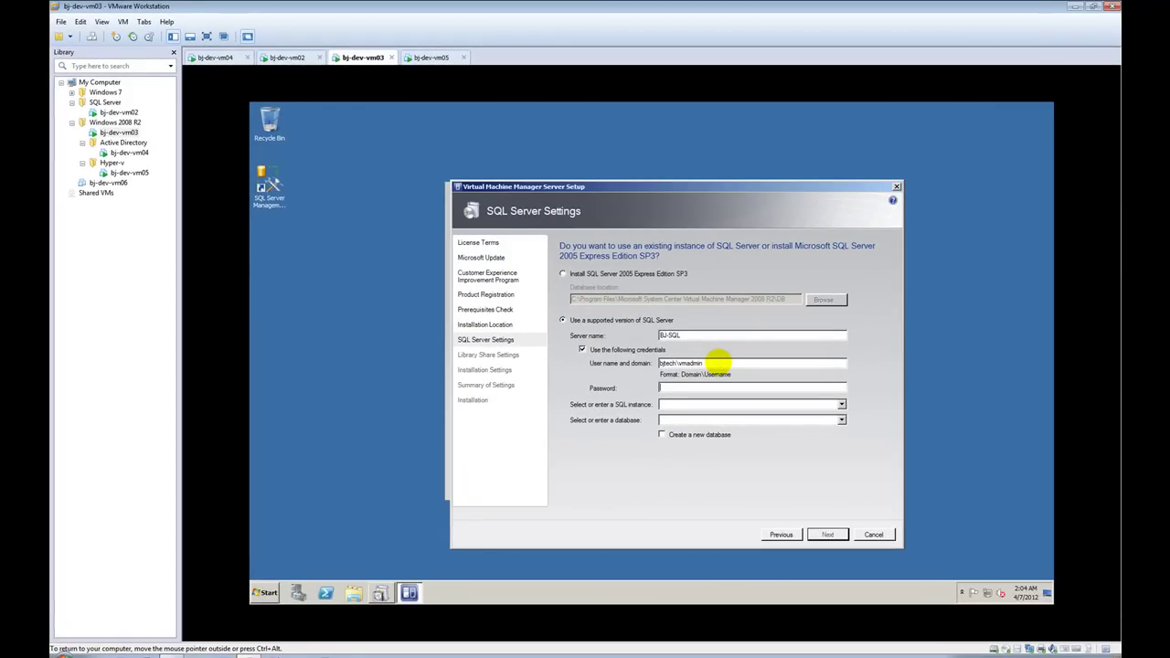
pyautogui.write('•••••••')
# Step: Pick the MSSQLSERVER instance, create a new VirtualManagerDB database, and continue
pyautogui.click(841, 404)
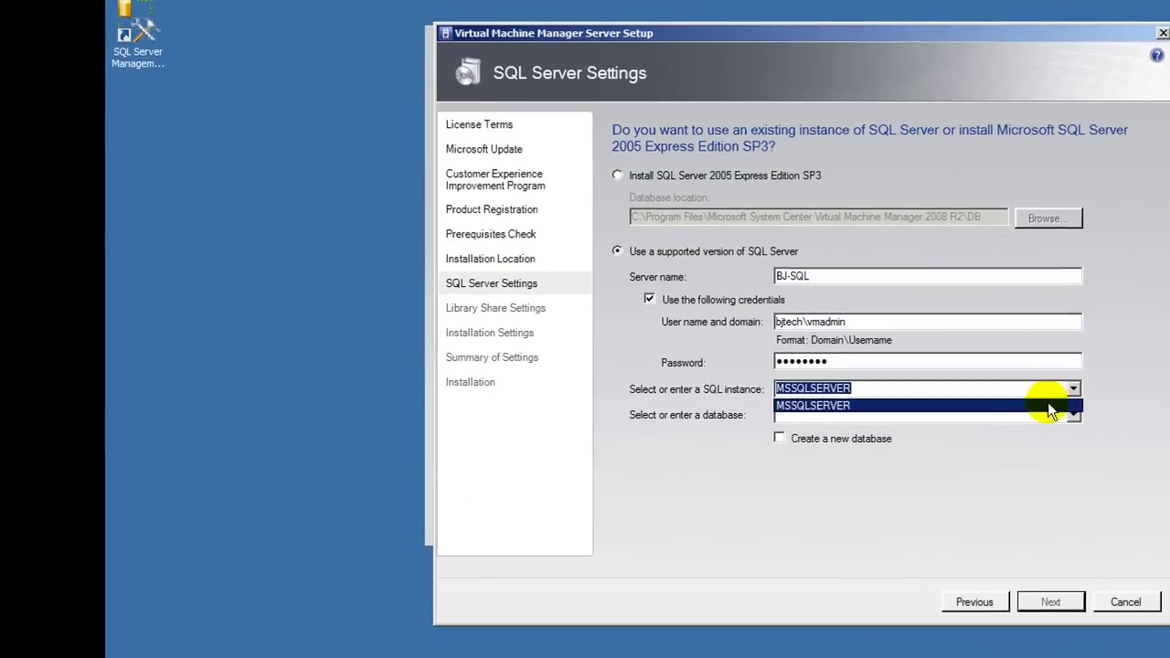
pyautogui.click(1048, 406)
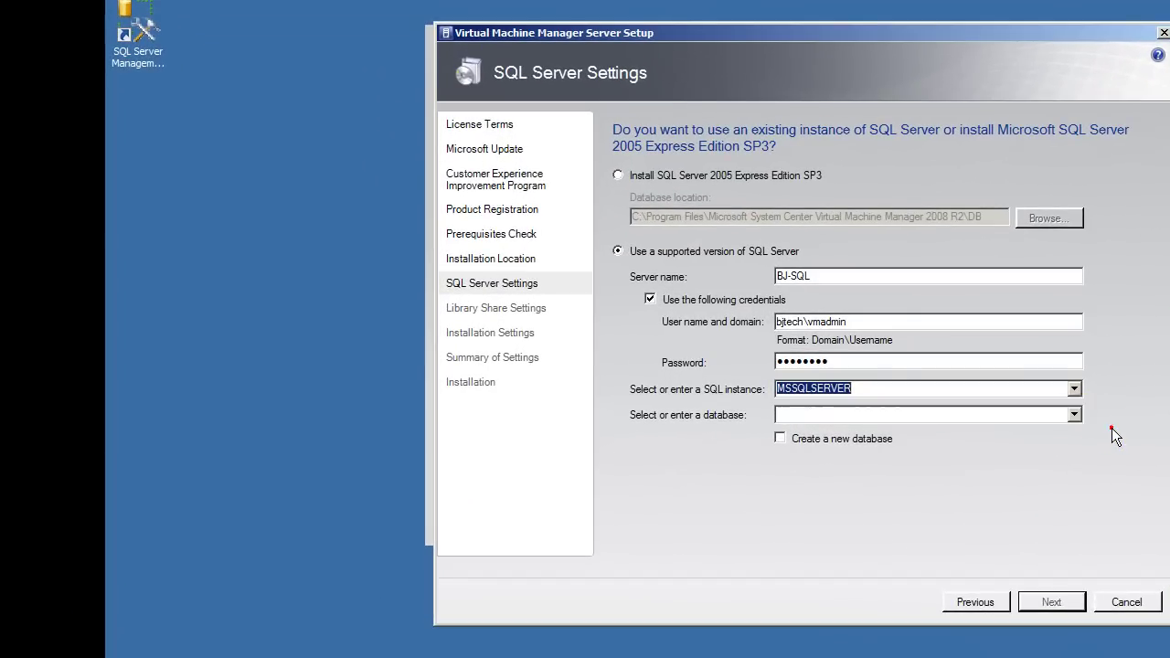
pyautogui.click(860, 442)
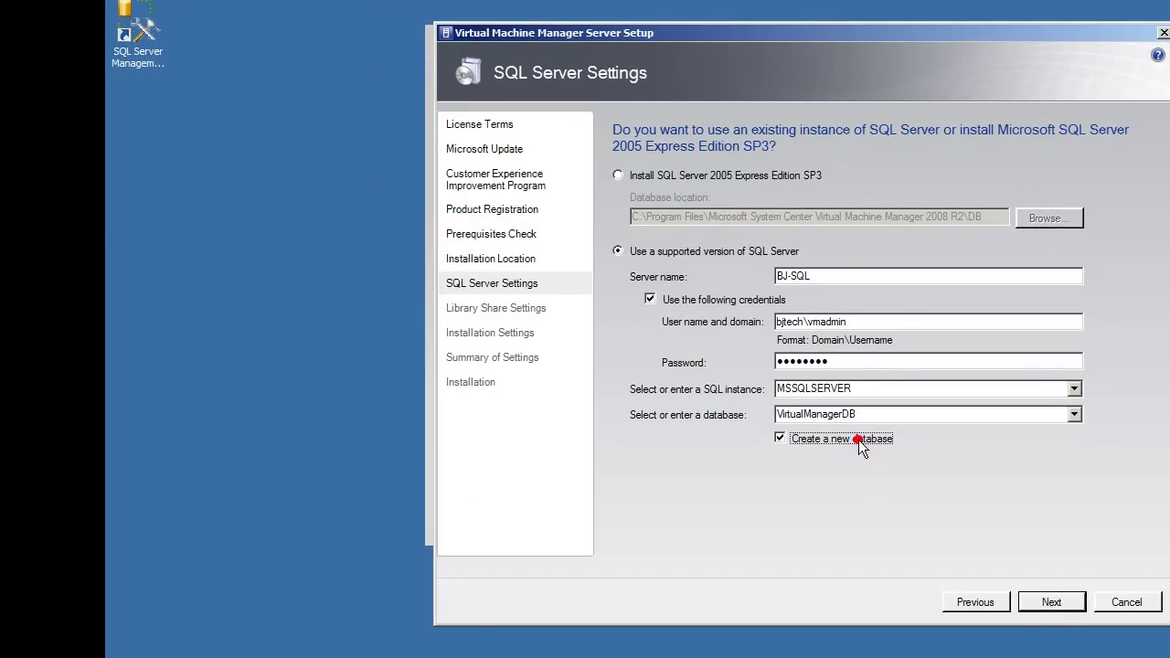
pyautogui.click(1047, 604)
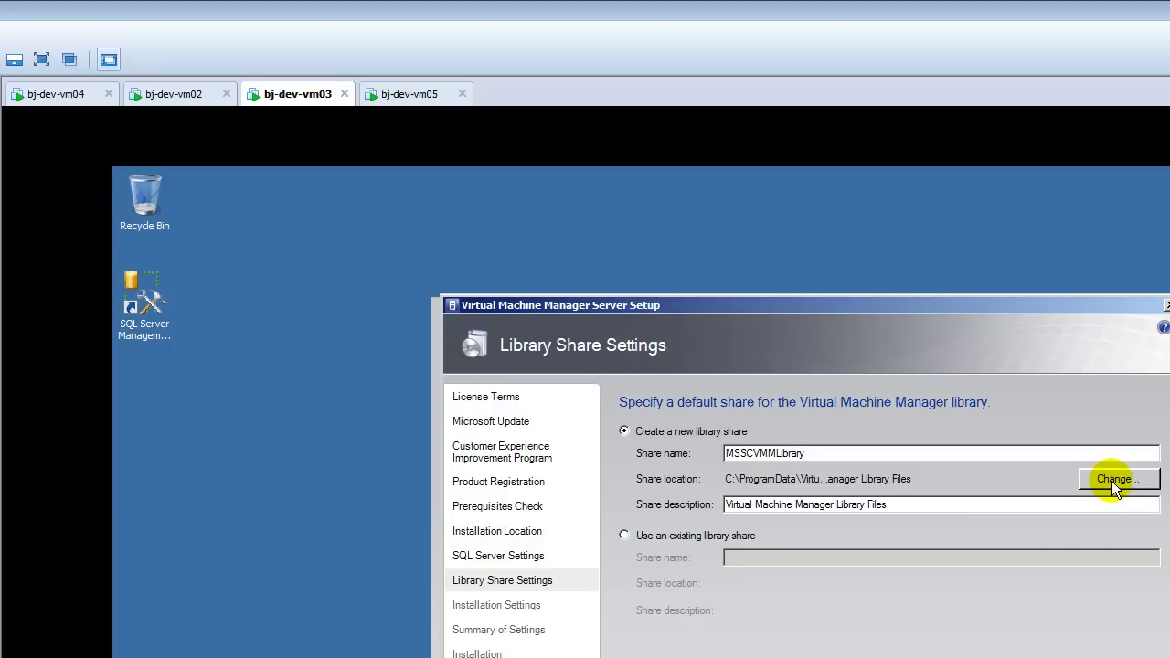
# Step: Keep the default MSSCVMMLibrary share folder unchanged and continue to Installation Settings
pyautogui.click(1111, 480)
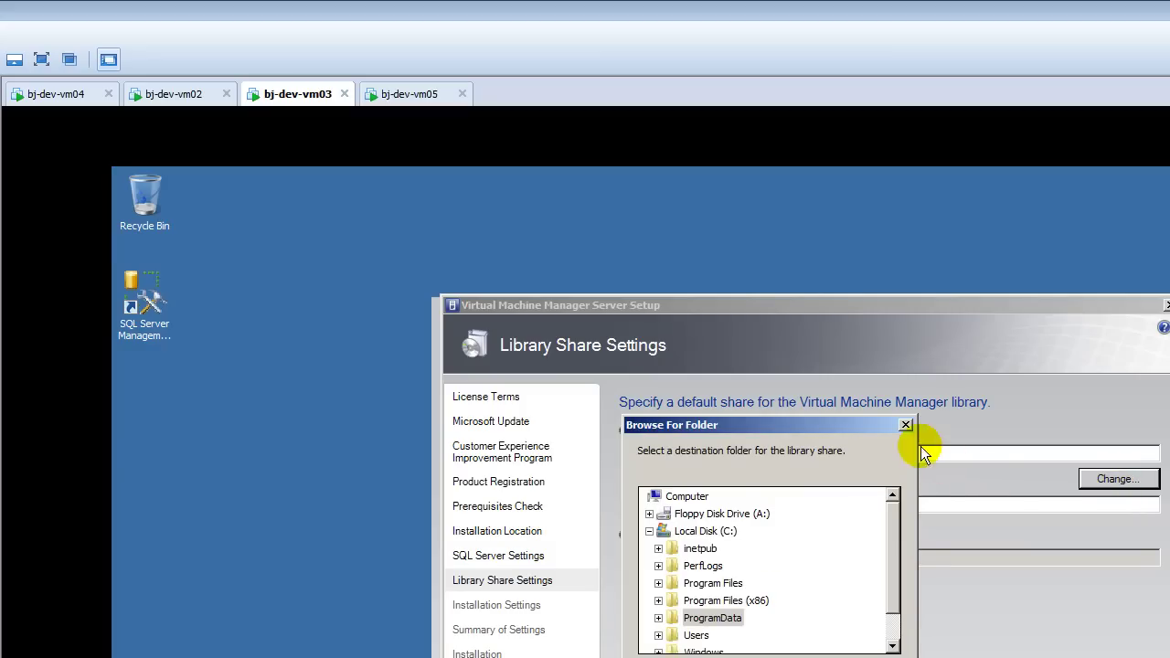
pyautogui.click(905, 426)
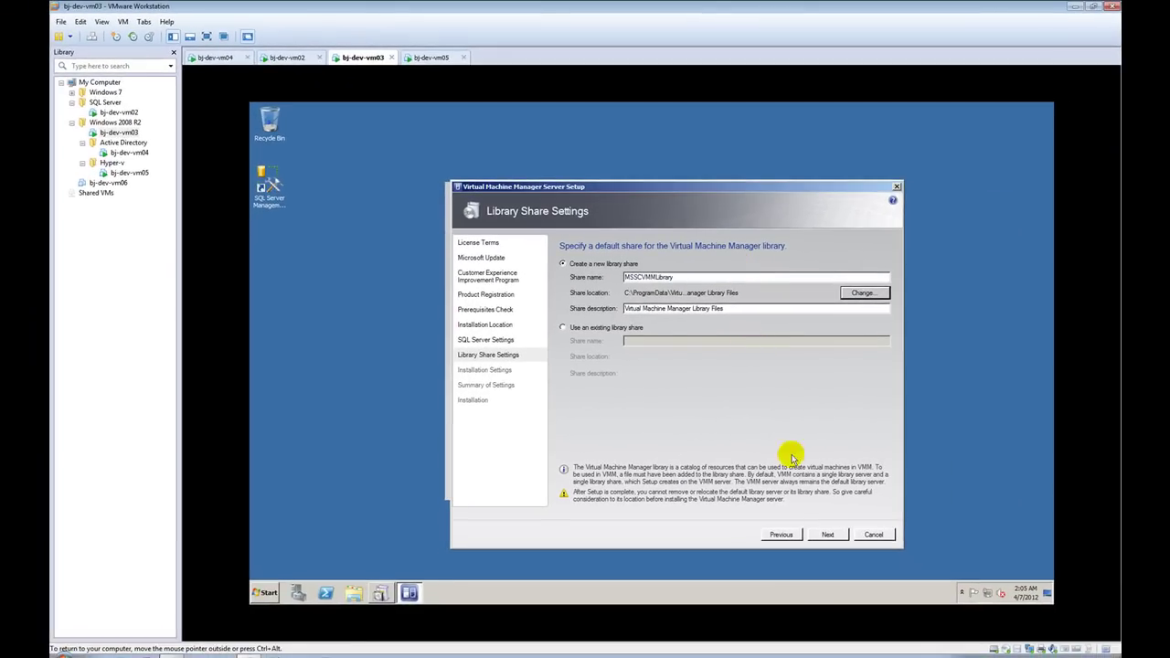
pyautogui.click(827, 534)
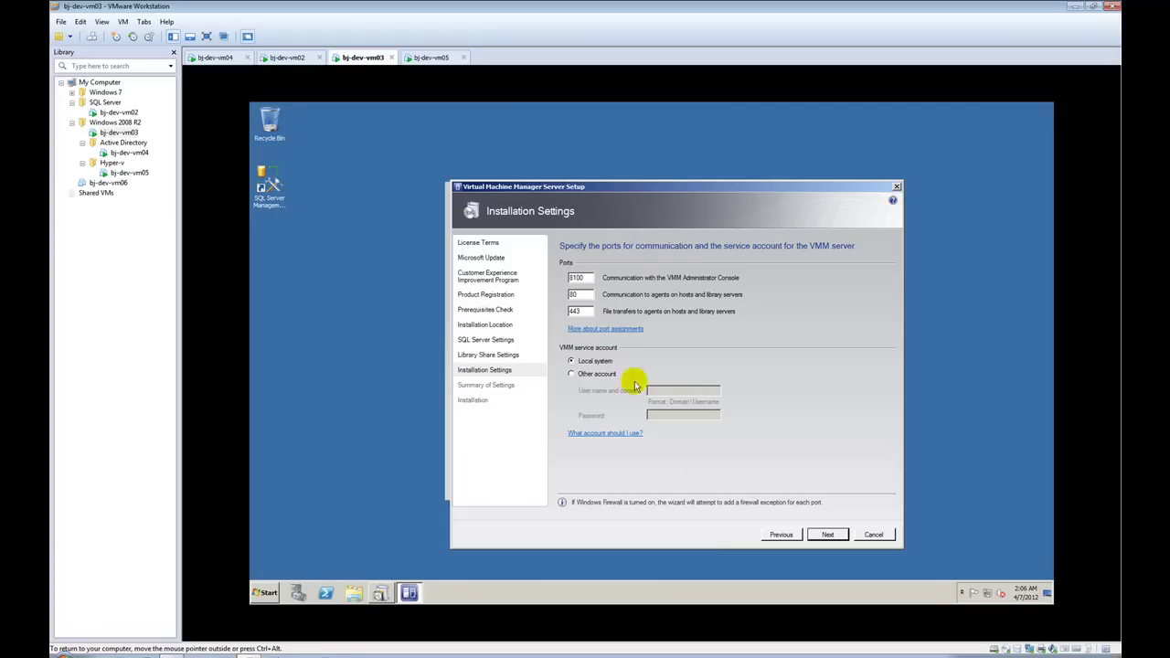
# Step: Keep ports 8100, 80 and 443 with the Local System account and continue to the settings summary
pyautogui.click(826, 535)
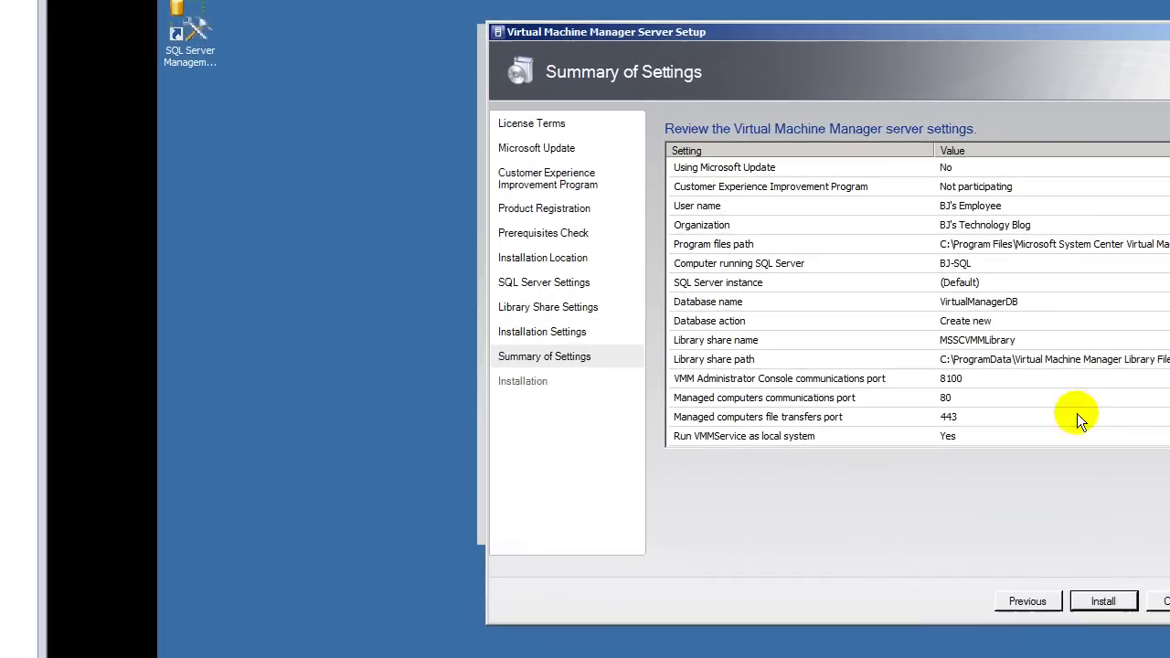
# Step: Install the VMM server using the reviewed VirtualManagerDB, MSSCVMMLibrary and port settings
pyautogui.click(1105, 599)
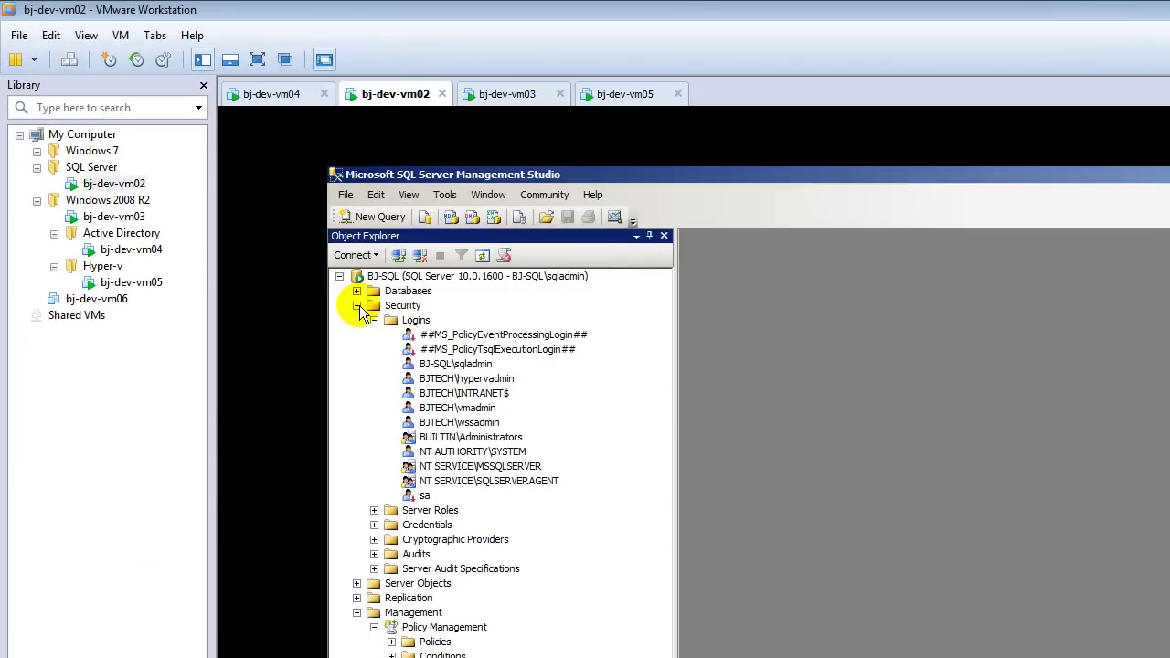
# Step: Refresh BJ-SQL's Databases in SSMS on bj-dev-vm02, inspect SharePoint_AdminContent, then return to bj-dev-vm03
pyautogui.click(356, 306)
pyautogui.rightClick(408, 291)
pyautogui.click(469, 445)
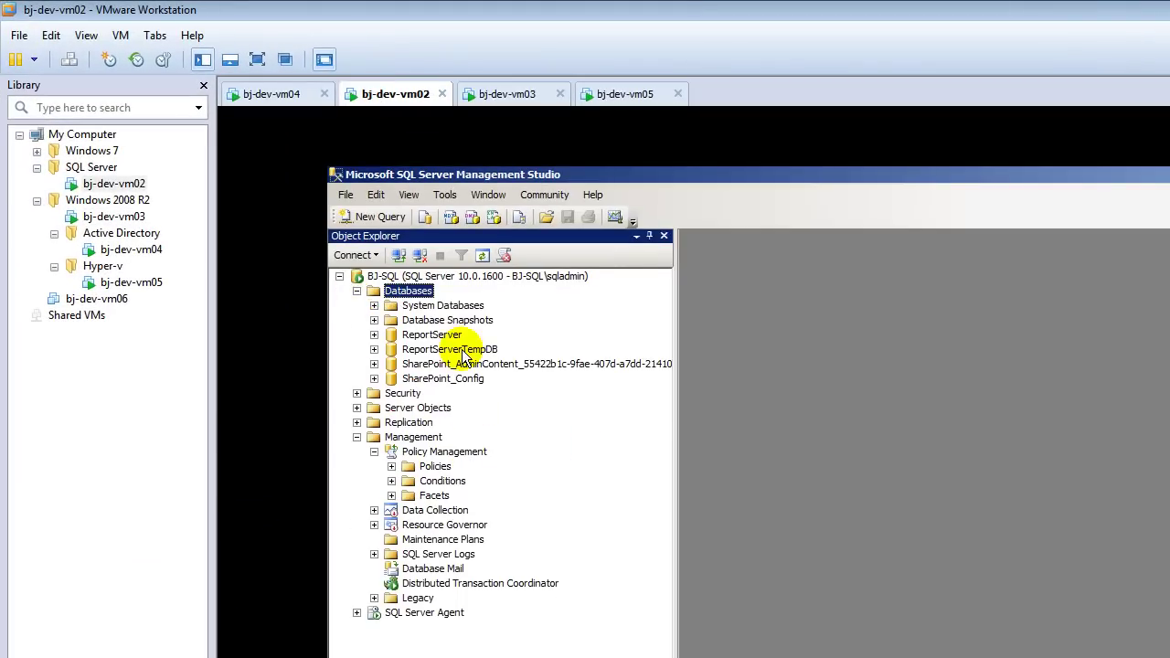
pyautogui.click(461, 363)
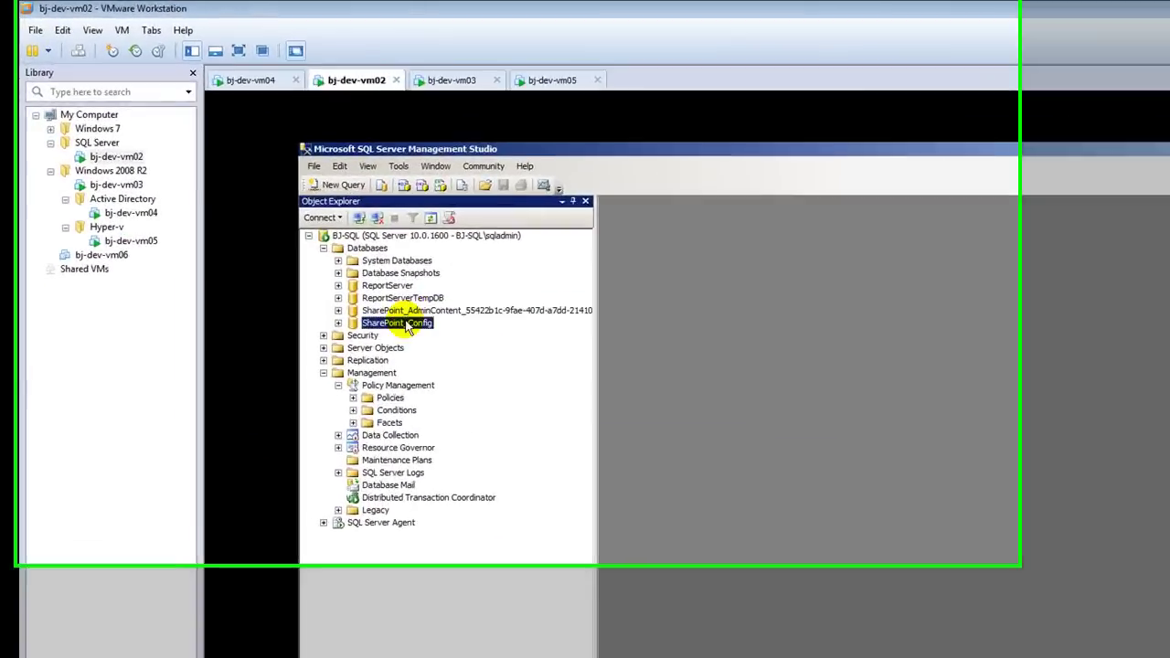
pyautogui.click(337, 311)
pyautogui.click(337, 311)
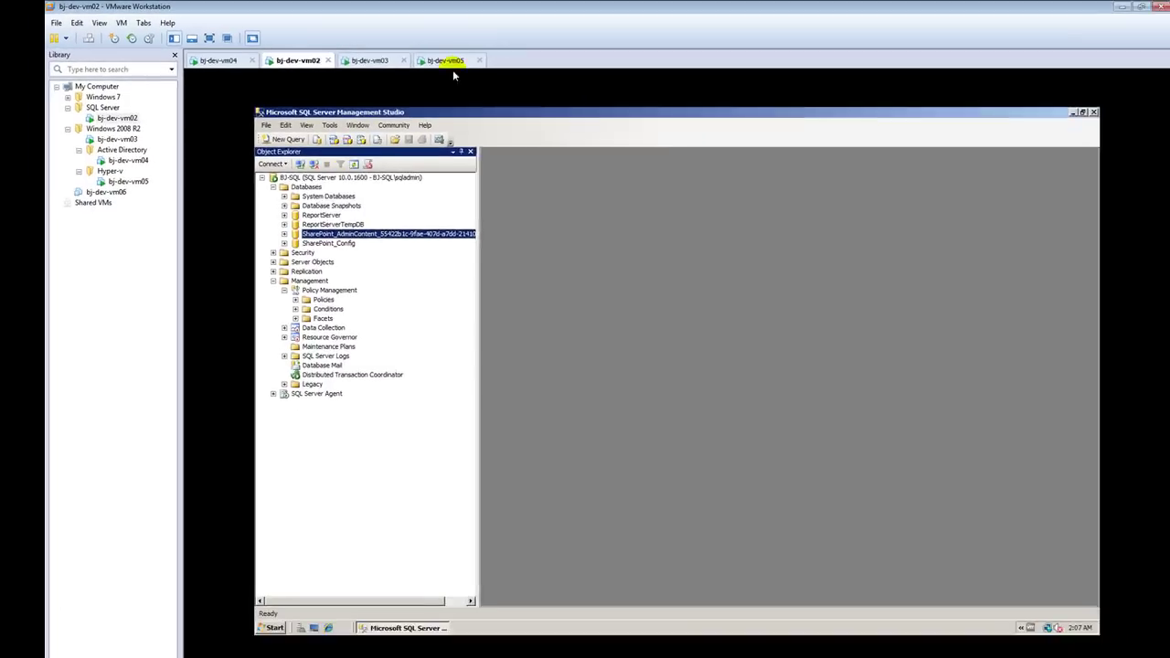
pyautogui.click(500, 93)
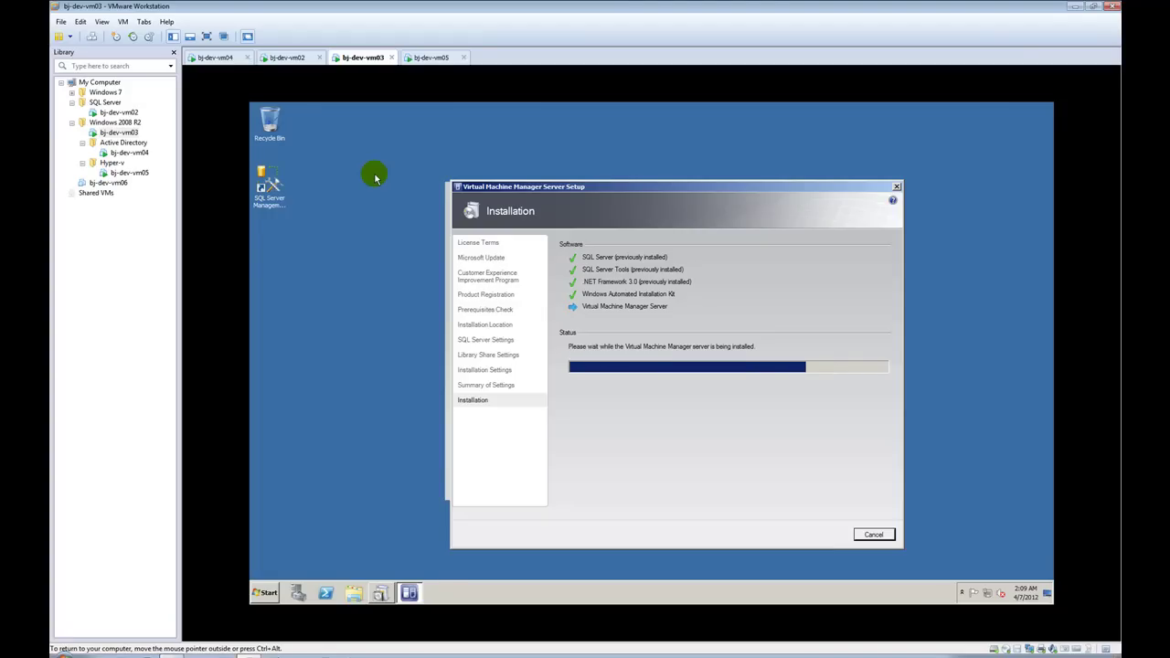
pyautogui.click(295, 57)
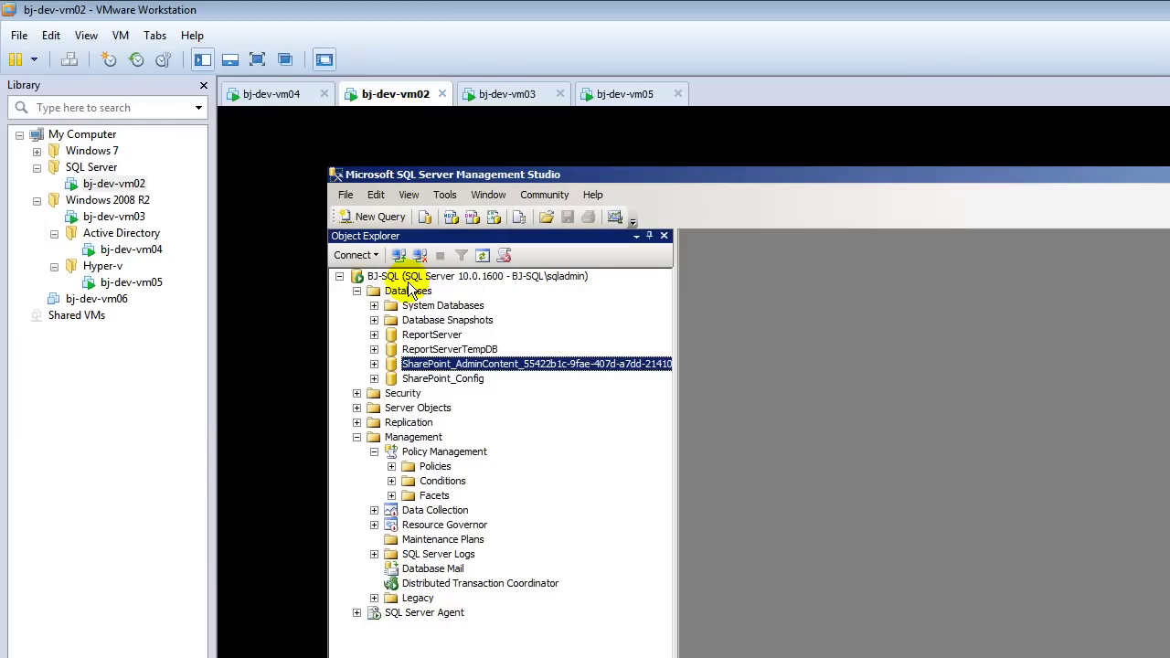
pyautogui.rightClick(406, 290)
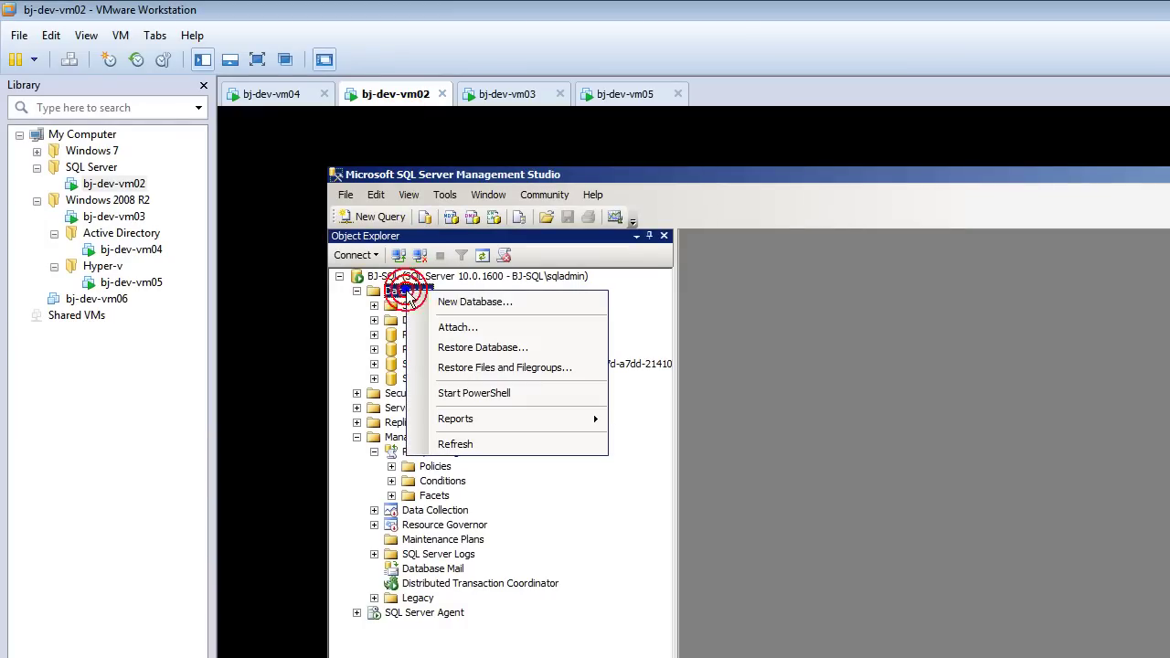
pyautogui.click(485, 444)
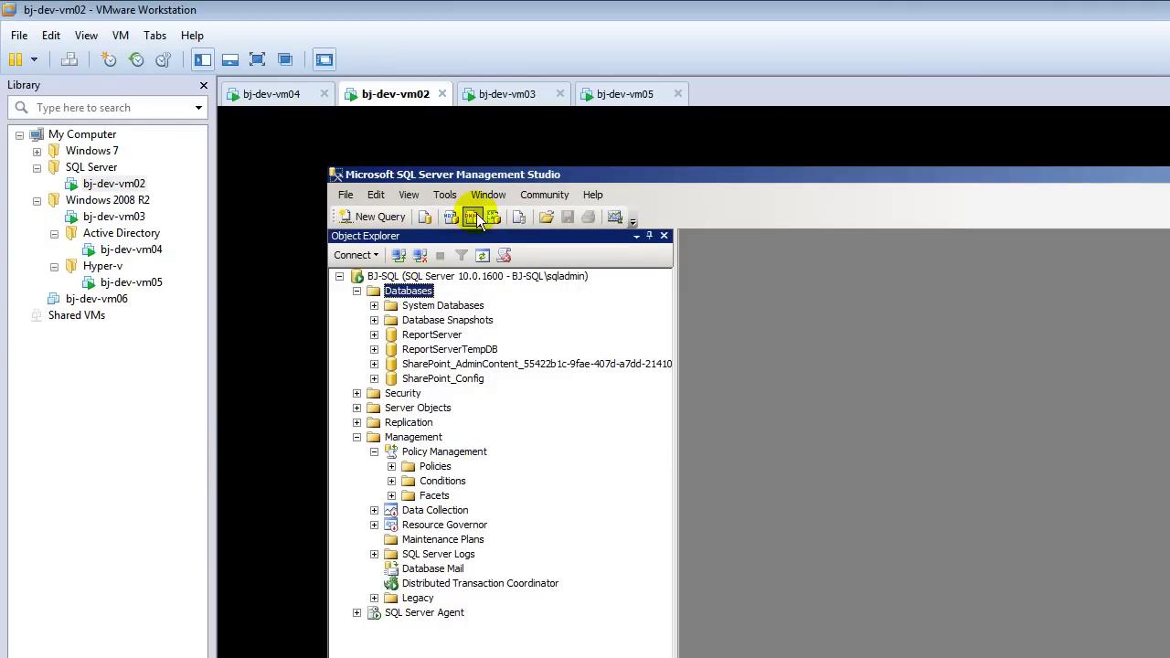
pyautogui.click(499, 94)
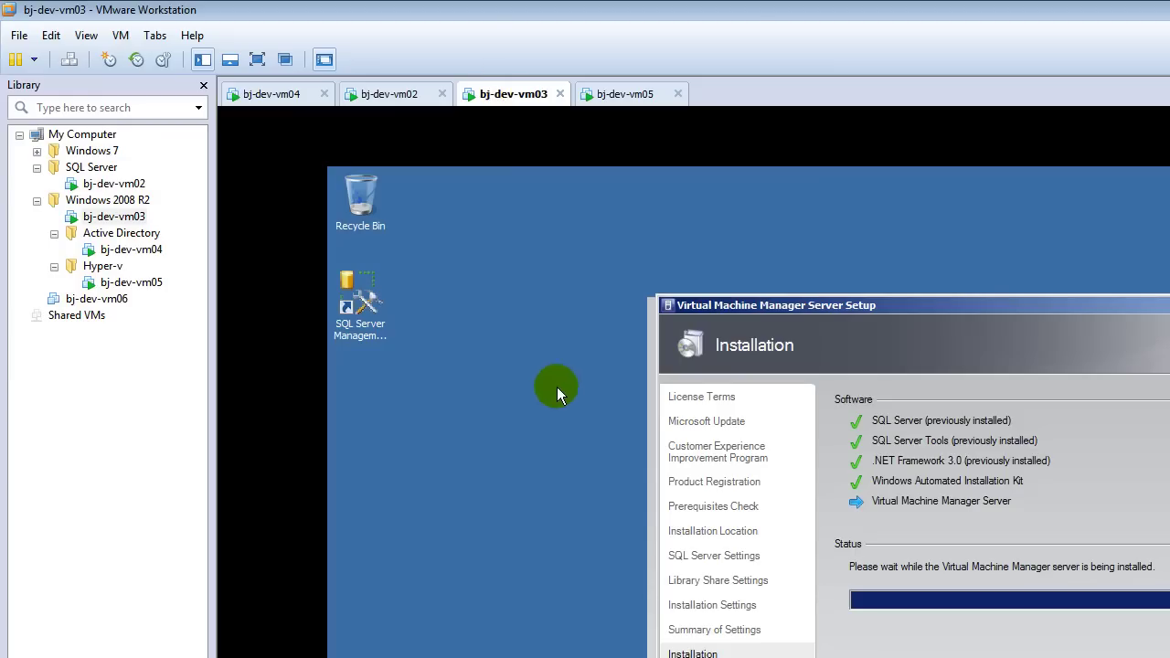
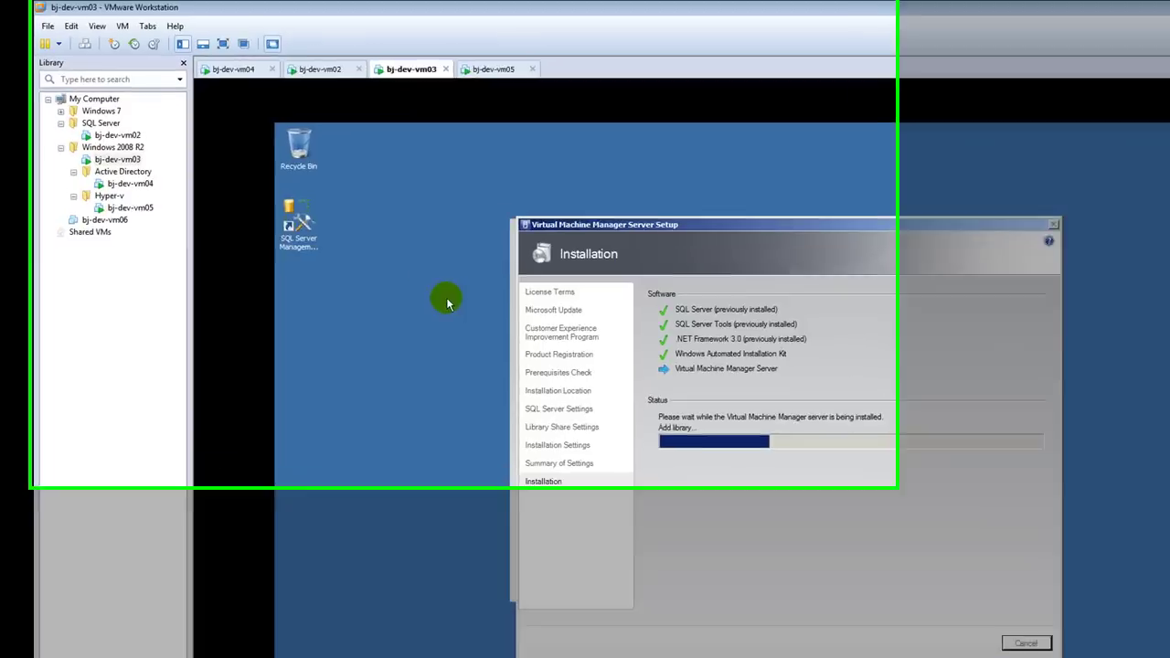
# Step: On bj-dev-vm02, refresh the Databases list and expand the newly listed VirtualManagerDB
pyautogui.click(285, 57)
pyautogui.click(295, 181)
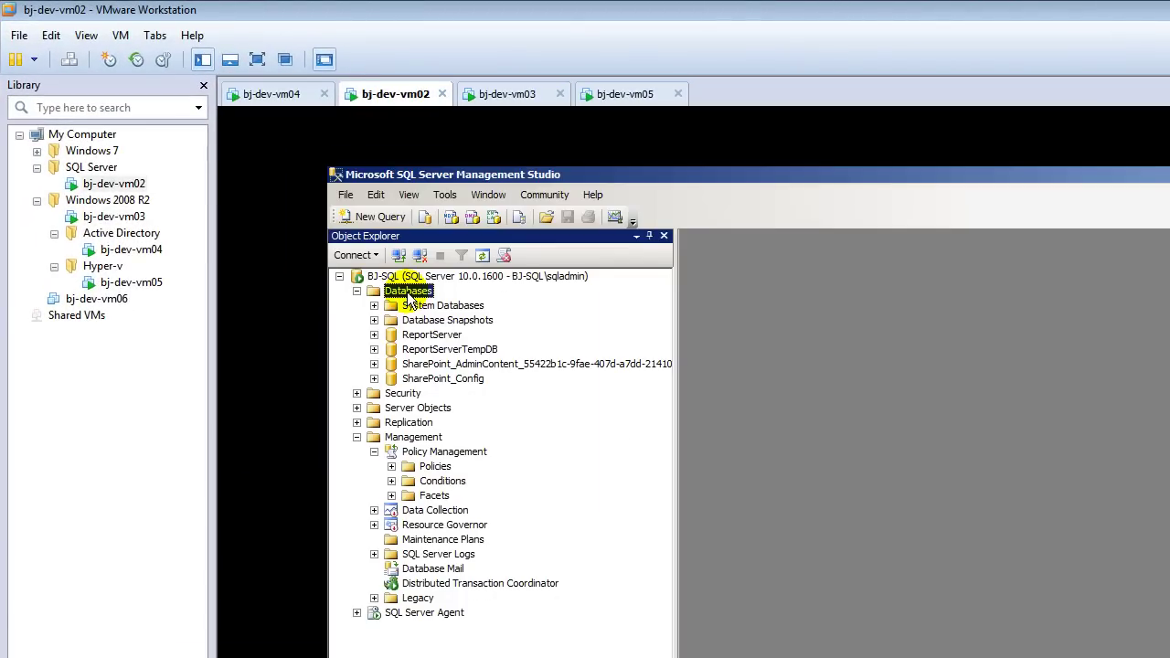
pyautogui.rightClick(407, 294)
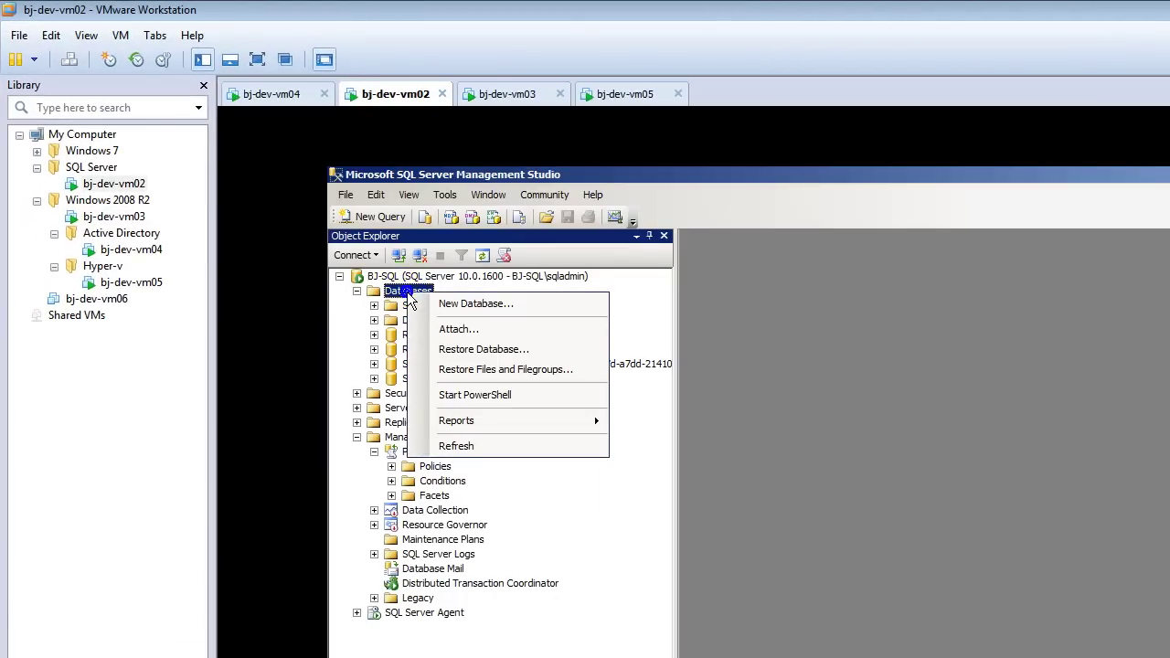
pyautogui.click(457, 447)
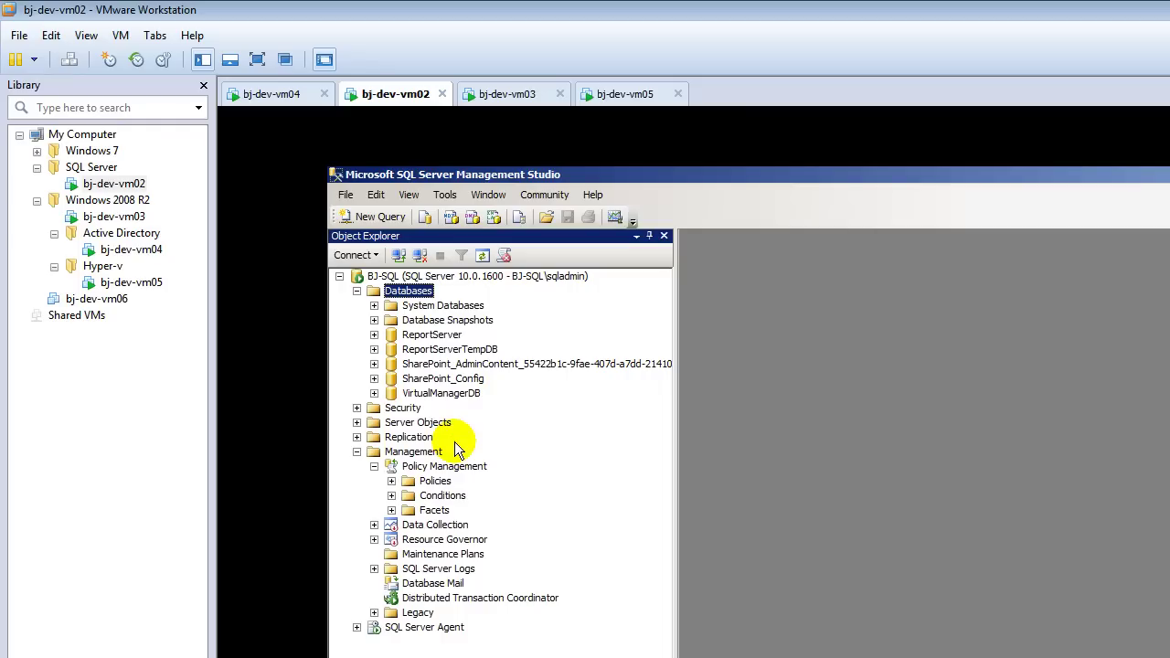
pyautogui.click(455, 393)
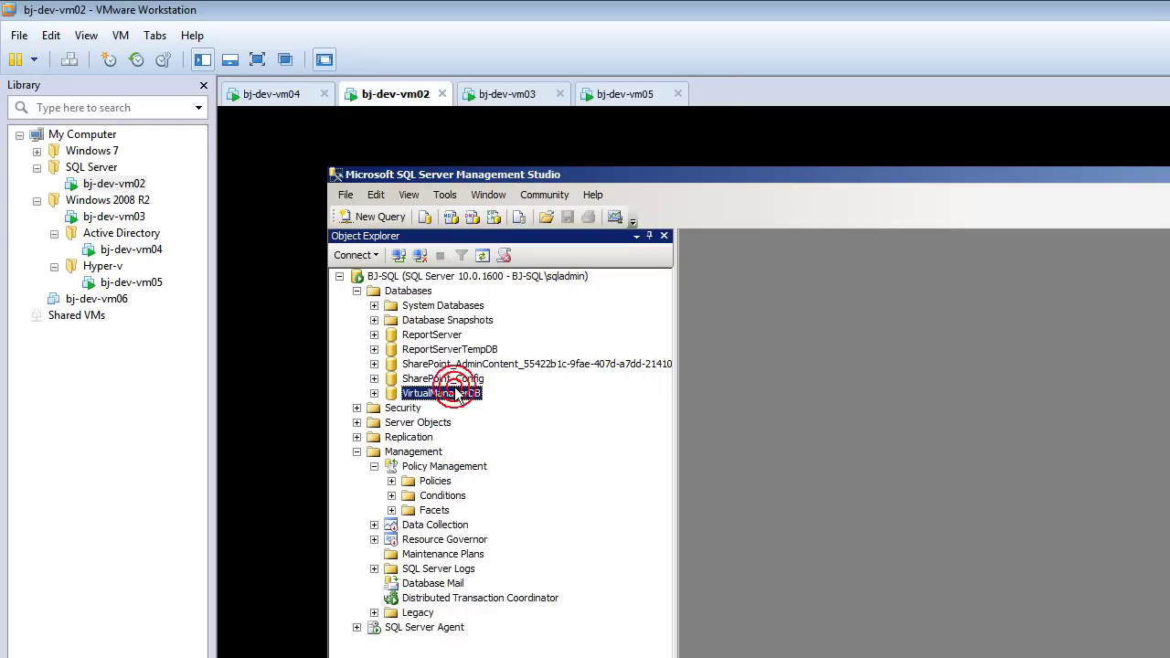
pyautogui.click(374, 393)
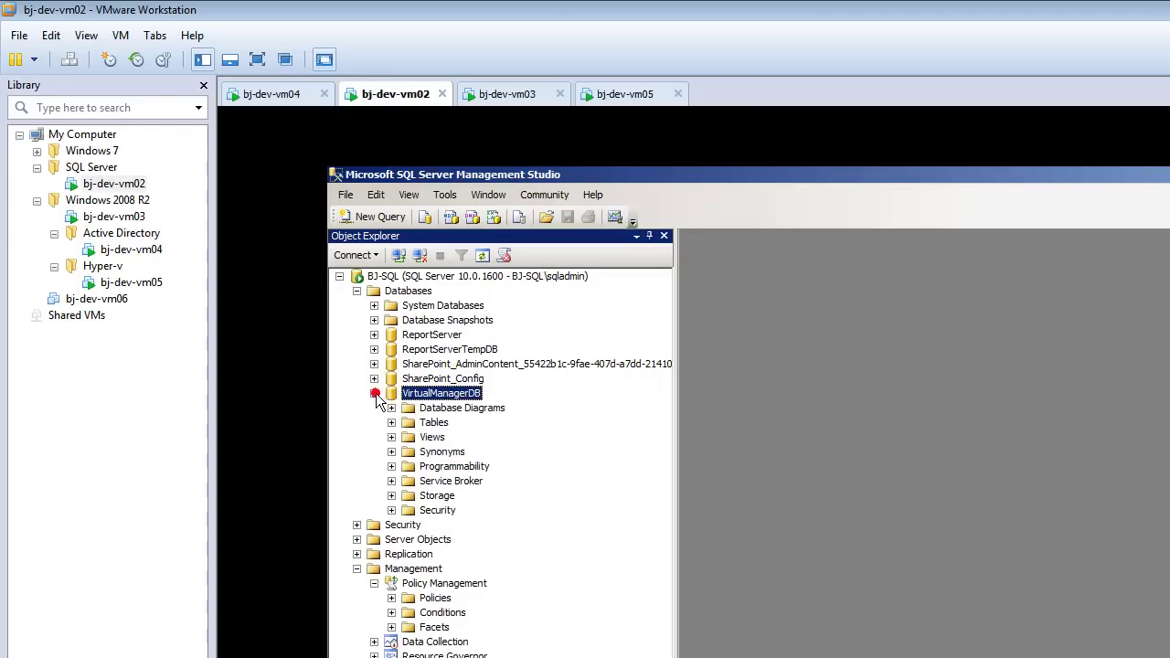
# Step: Check the VMM install on bj-dev-vm03, then expand VirtualManagerDB's Tables and start a new query
pyautogui.click(513, 94)
pyautogui.click(522, 389)
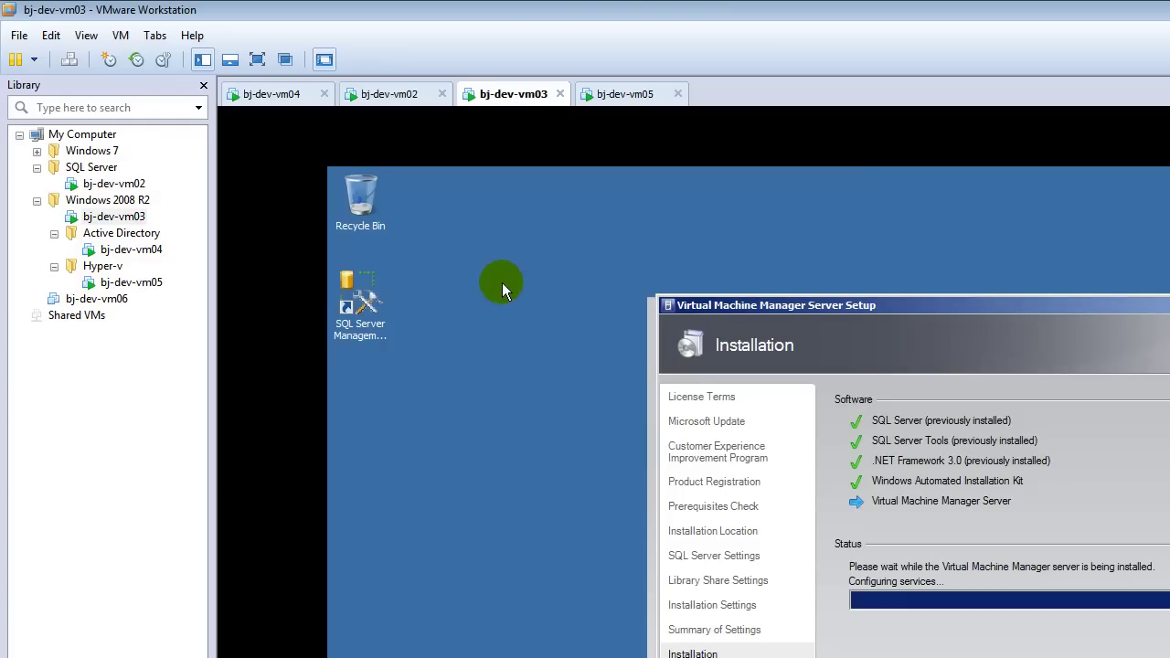
pyautogui.click(391, 95)
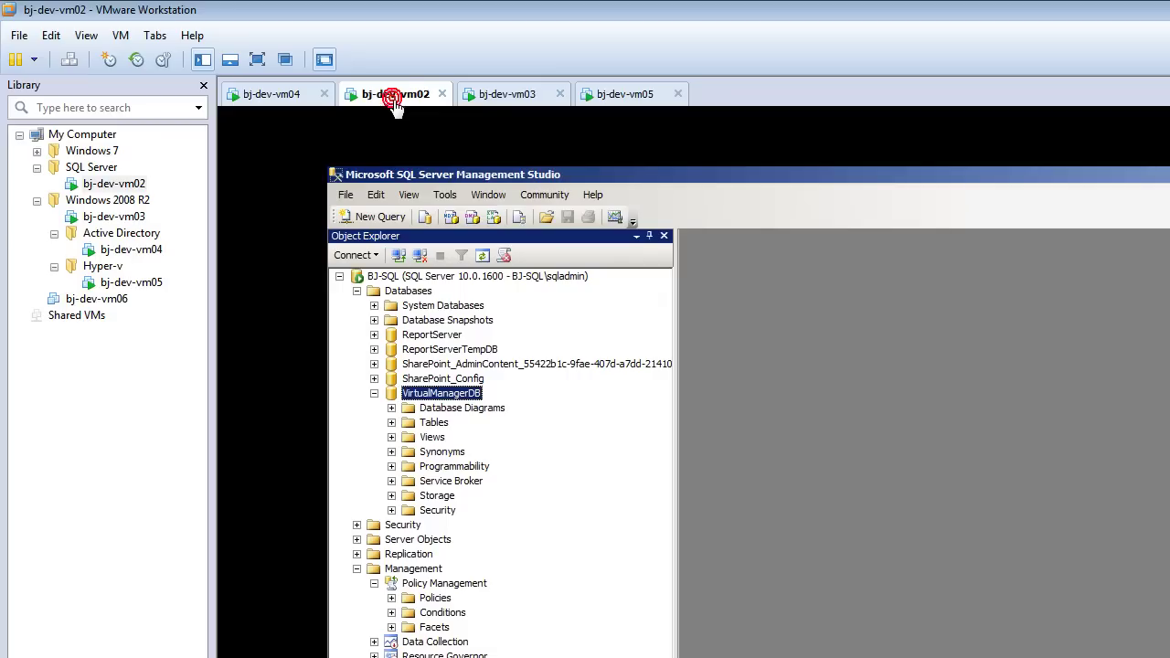
pyautogui.click(391, 423)
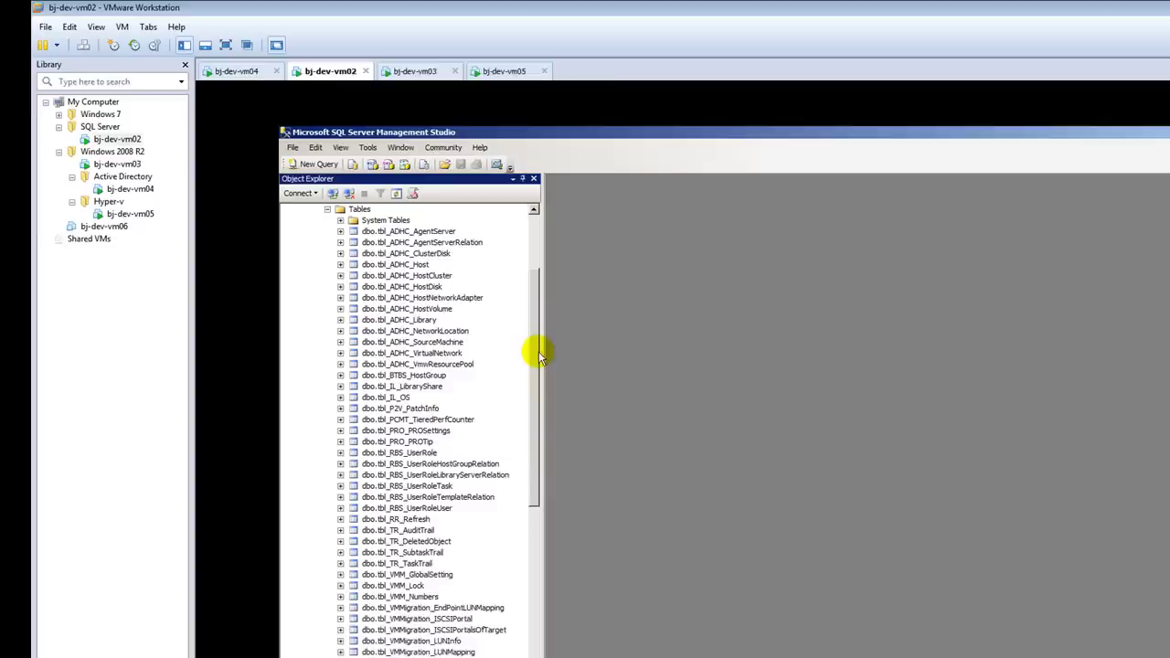
pyautogui.scroll(-2, 673, 464)
pyautogui.moveTo(459, 311); pyautogui.dragTo(459, 253)
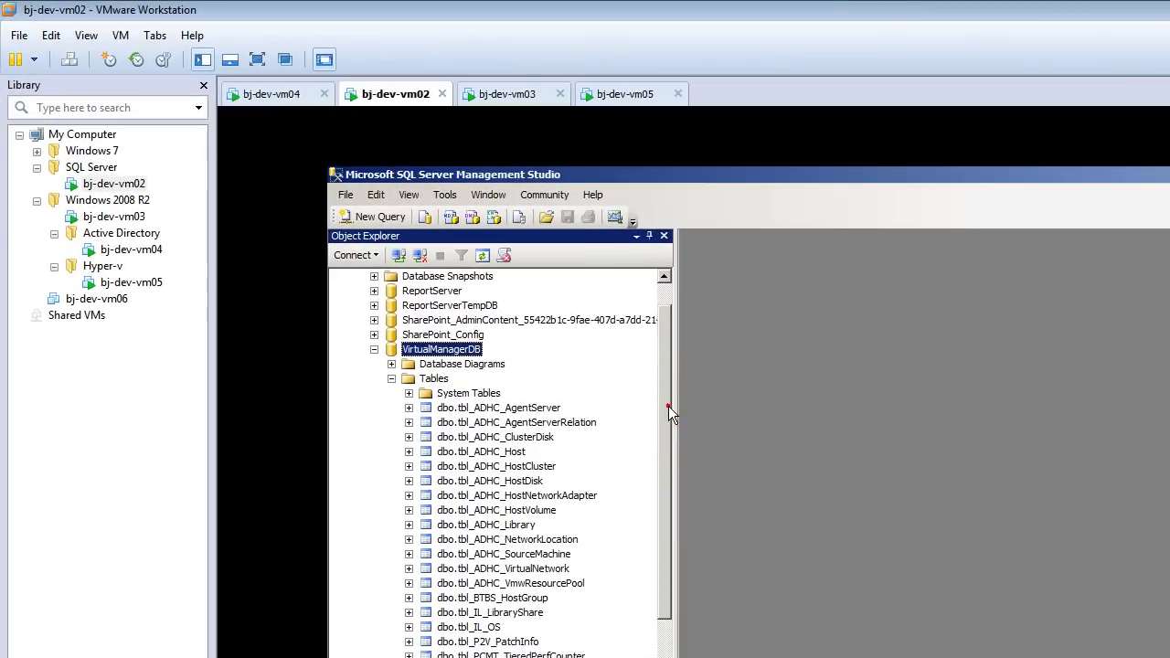
pyautogui.moveTo(462, 254); pyautogui.dragTo(315, 135)
pyautogui.click(370, 216)
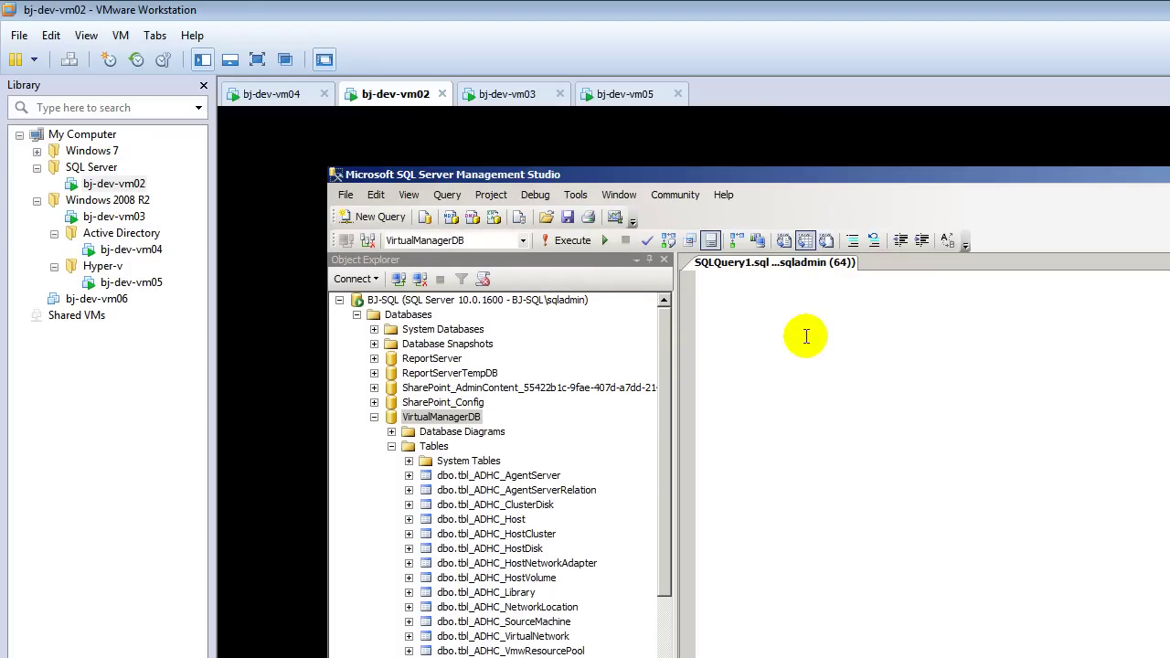
# Step: Run 'use VirtualManagerDB; select * from dbo.tbl_ADHC_Host;', which returns 0 rows
pyautogui.write('use ')
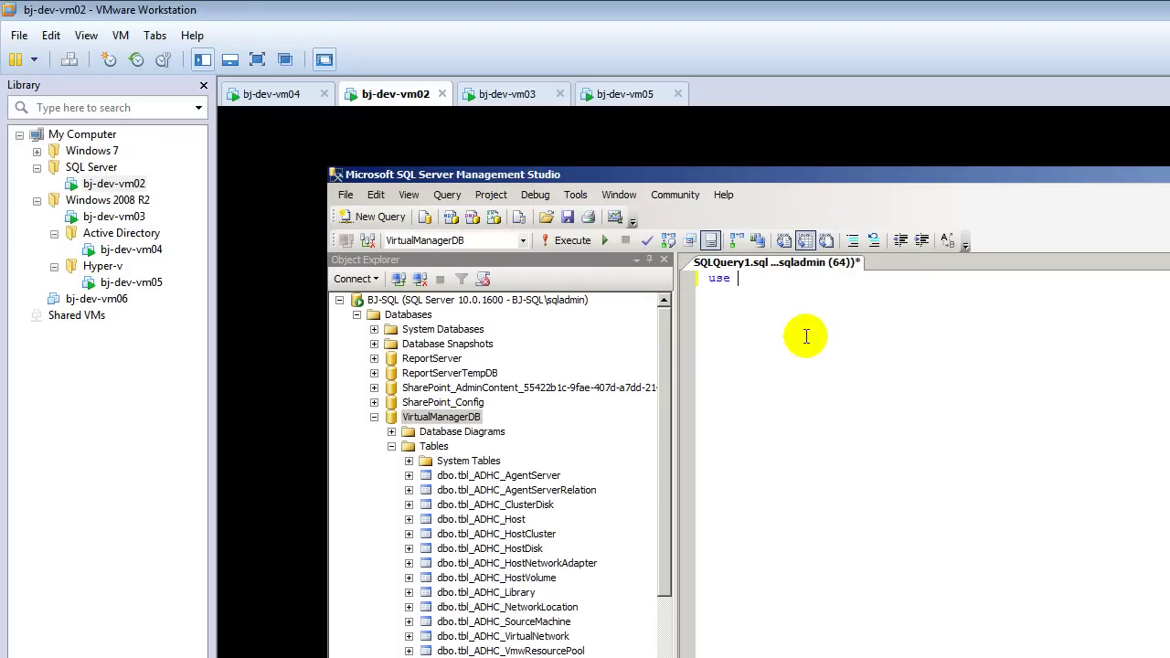
pyautogui.write('Virtual')
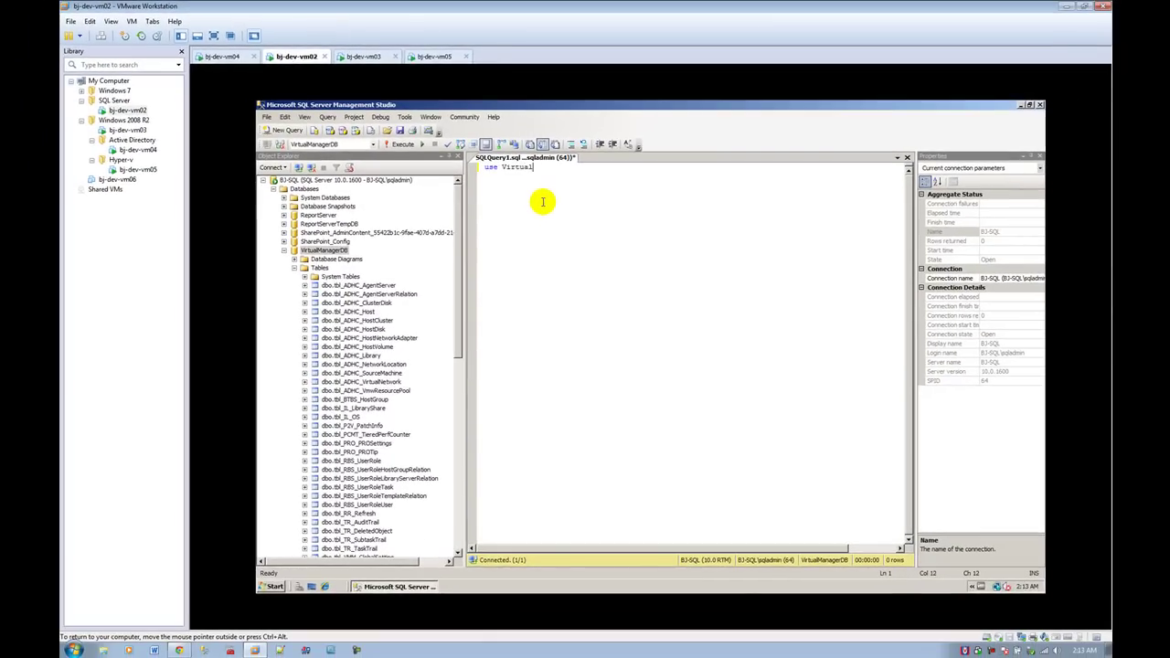
pyautogui.write('ManagerD')
pyautogui.press('Tab')
pyautogui.write(';')
pyautogui.press('Return')
pyautogui.press('Return')
pyautogui.write('se')
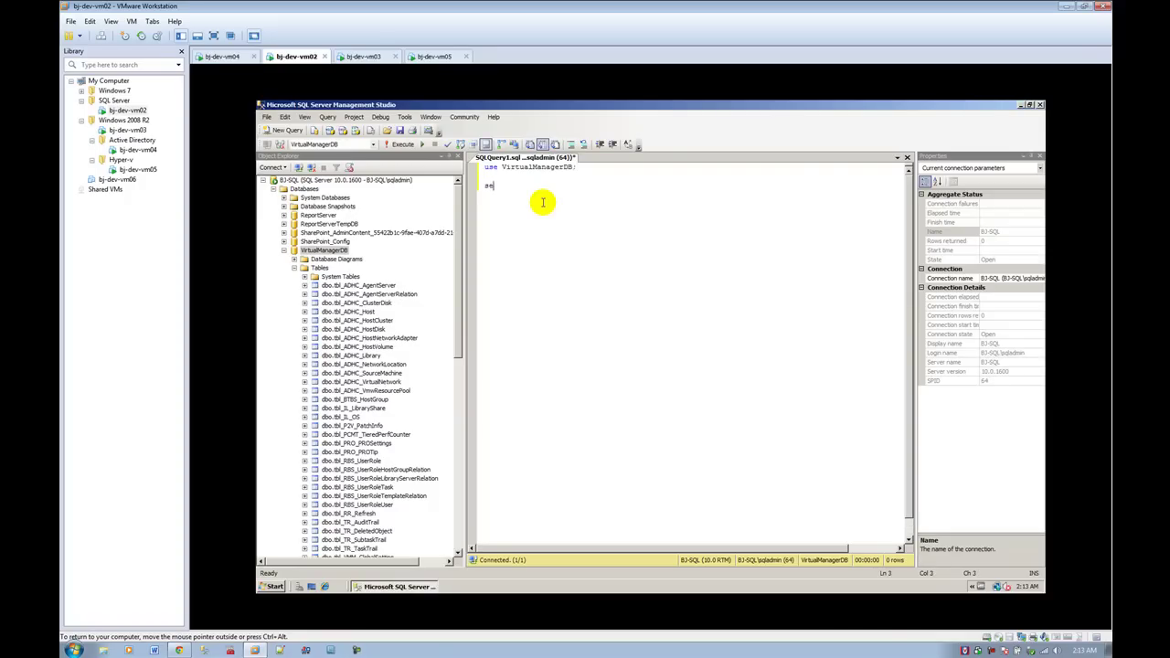
pyautogui.write('lect')
pyautogui.write('from dbo')
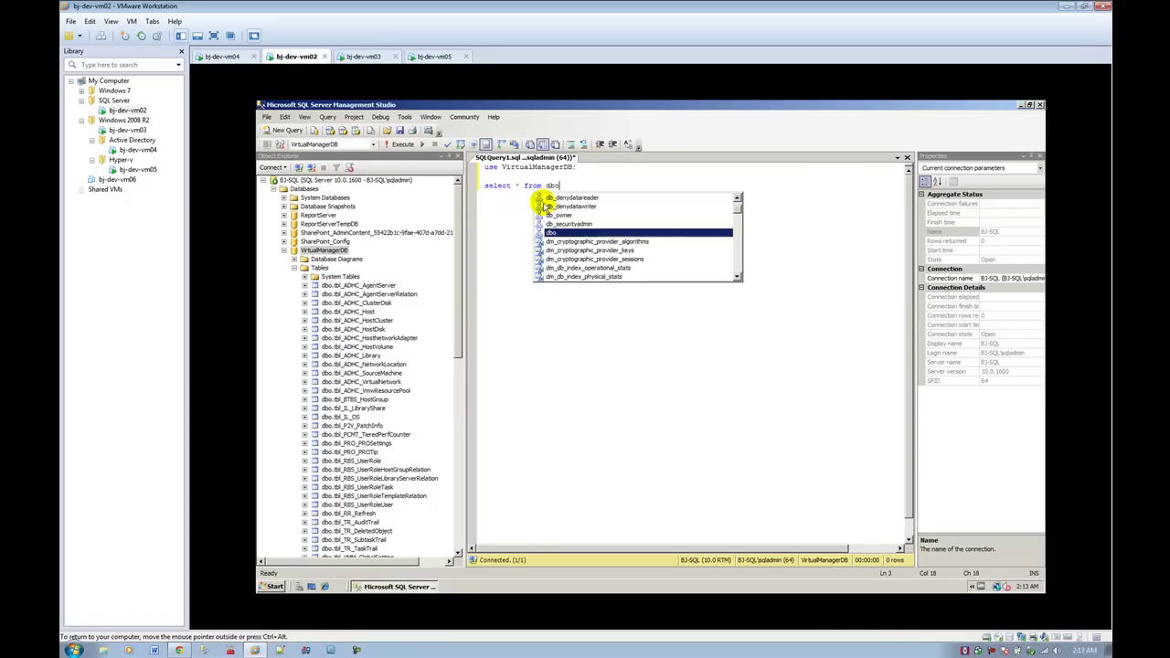
pyautogui.write('.tbl_')
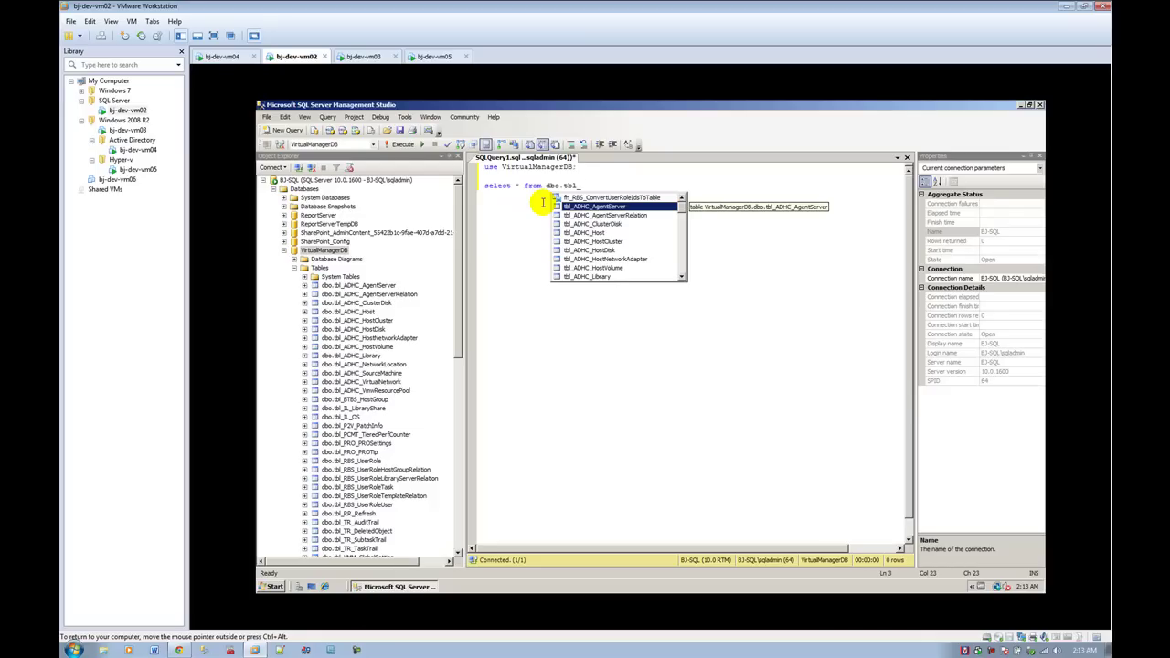
pyautogui.write('ADHC_Ho')
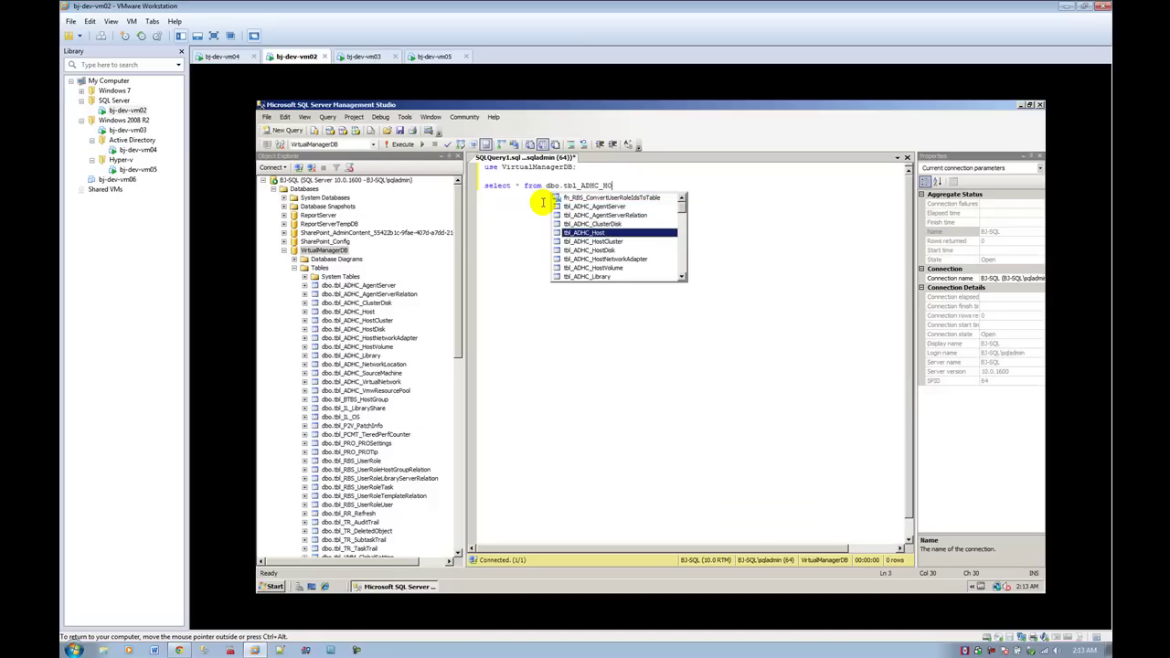
pyautogui.write('st;')
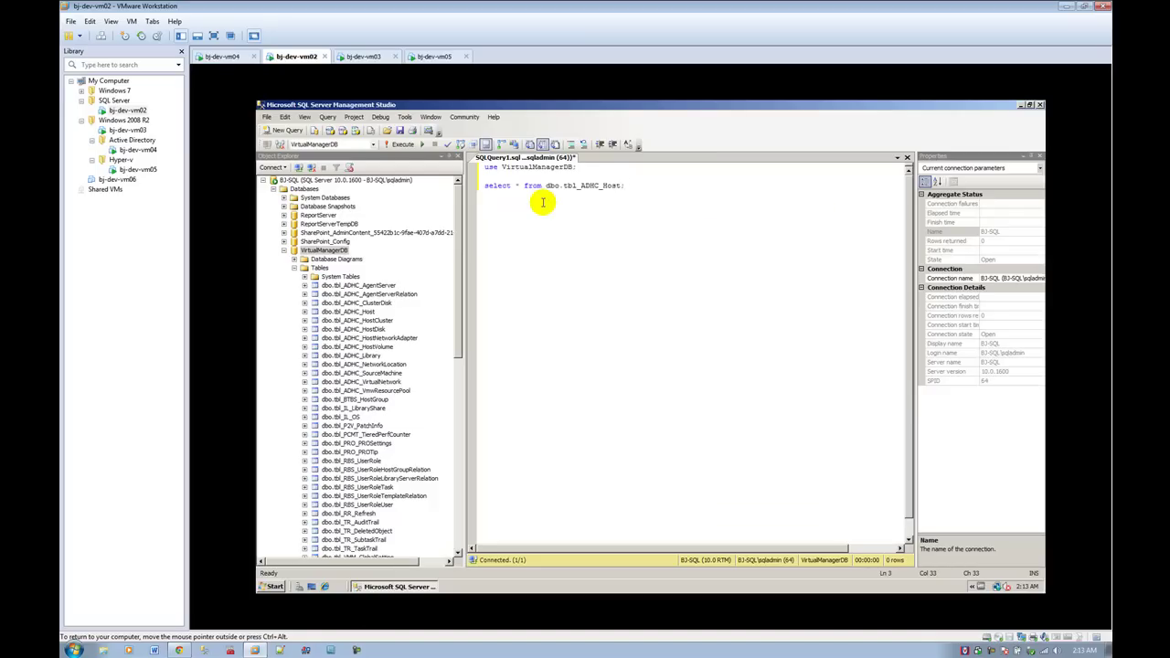
pyautogui.hotkey('ctrl', 'a')
pyautogui.press('F5')
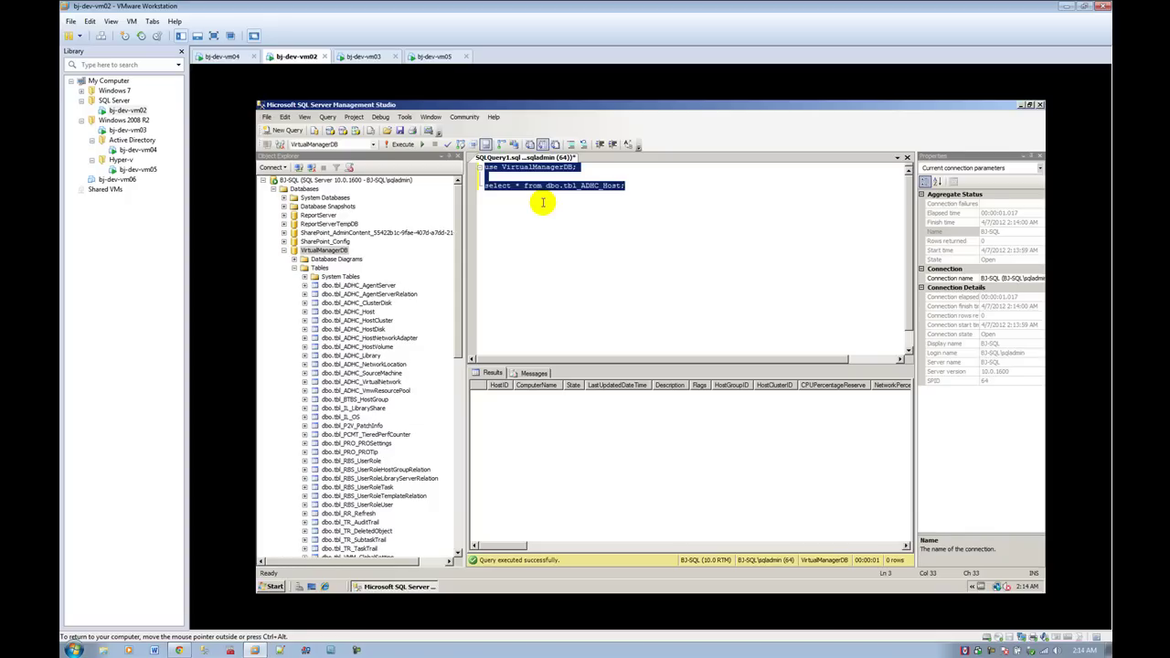
# Step: On bj-dev-vm03, close the finished VMM server setup with update checking off, then launch Server Manager
pyautogui.click(363, 57)
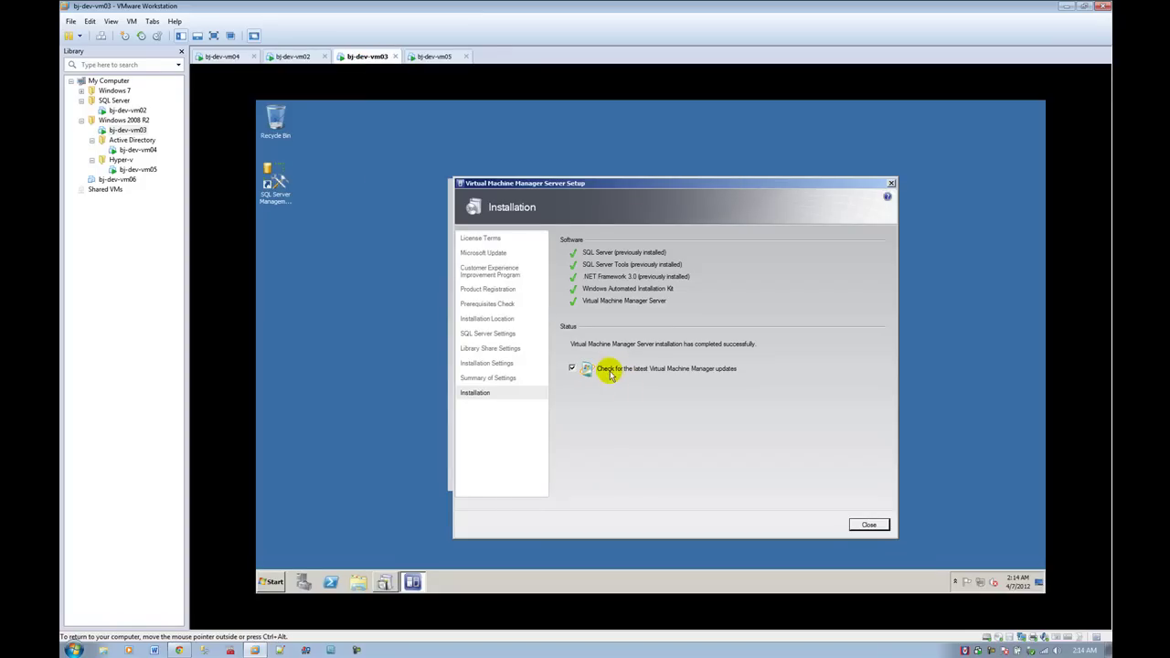
pyautogui.click(571, 369)
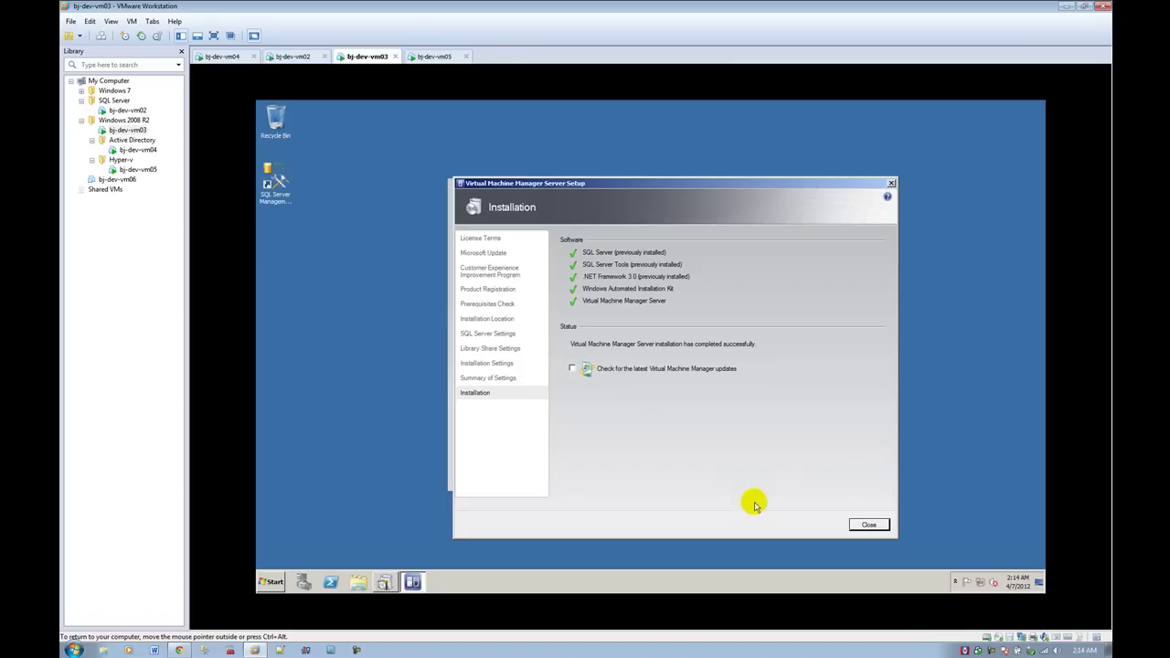
pyautogui.click(869, 525)
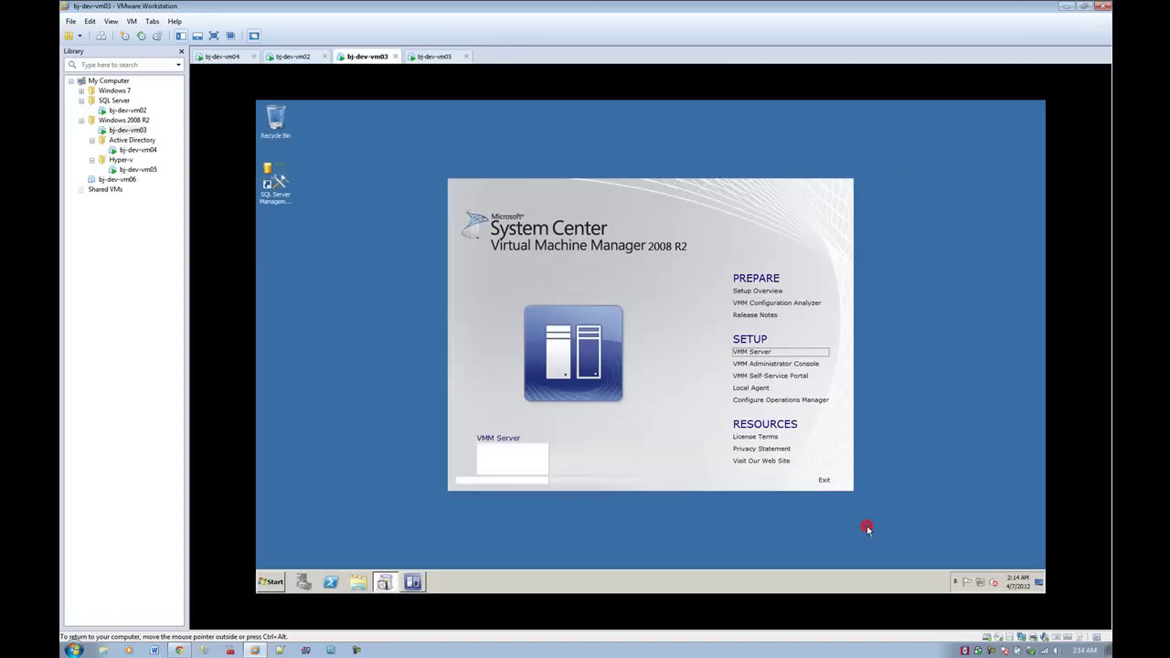
pyautogui.click(306, 577)
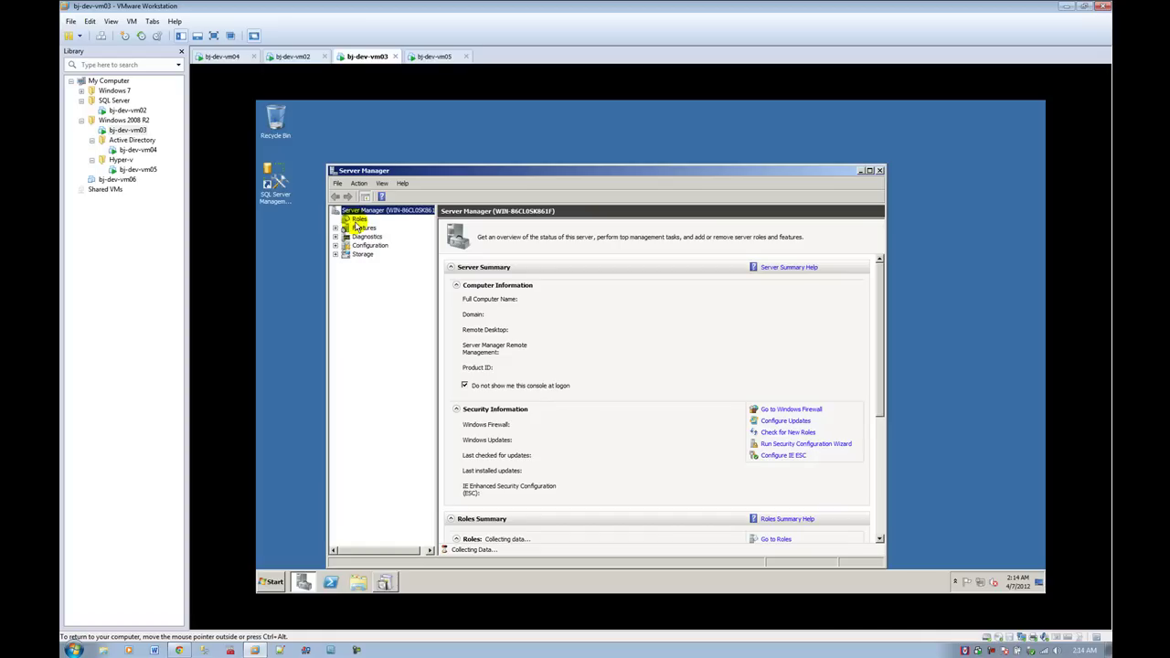
# Step: Review the 2 installed roles and 3 installed features, then close Server Manager
pyautogui.click(357, 223)
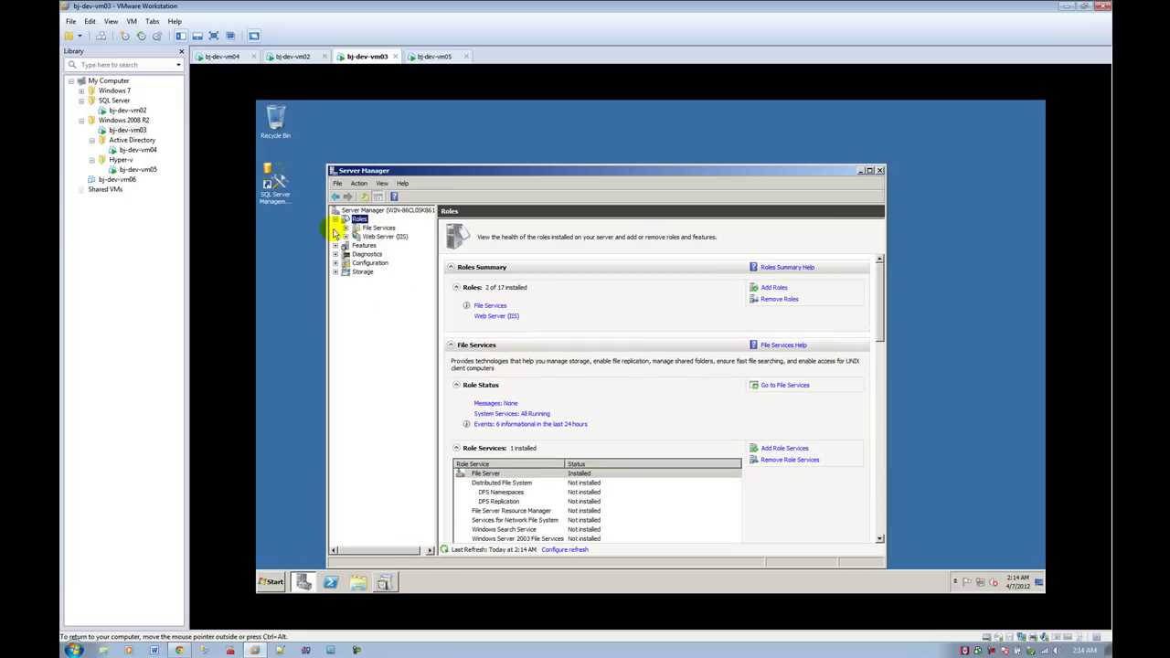
pyautogui.click(363, 245)
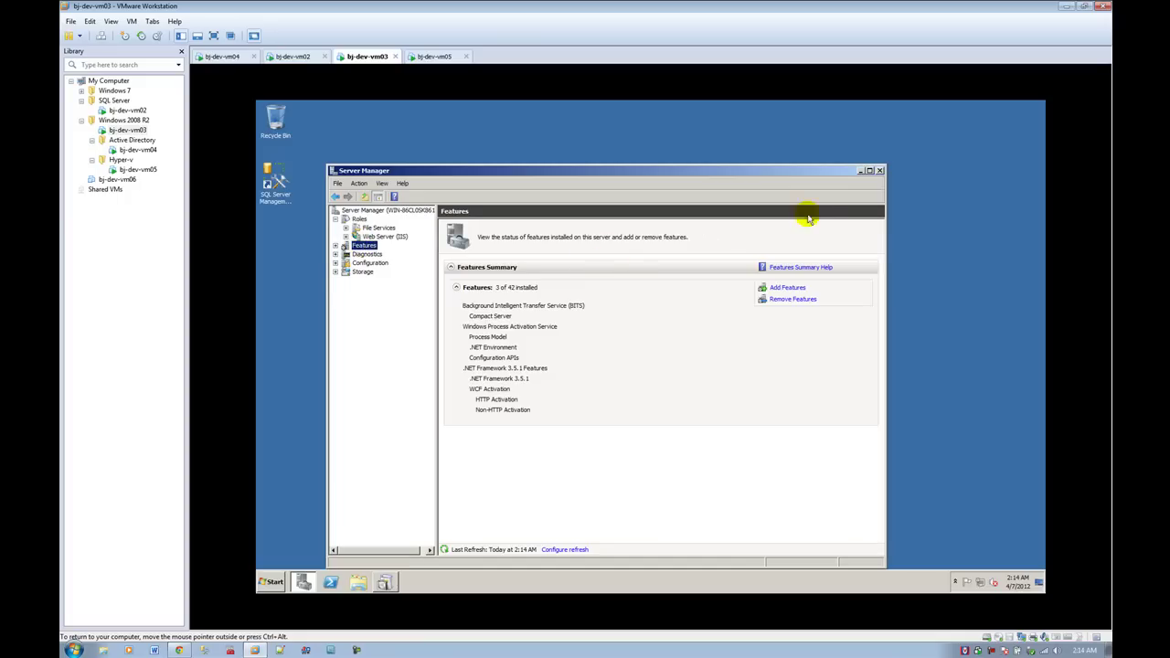
pyautogui.click(879, 170)
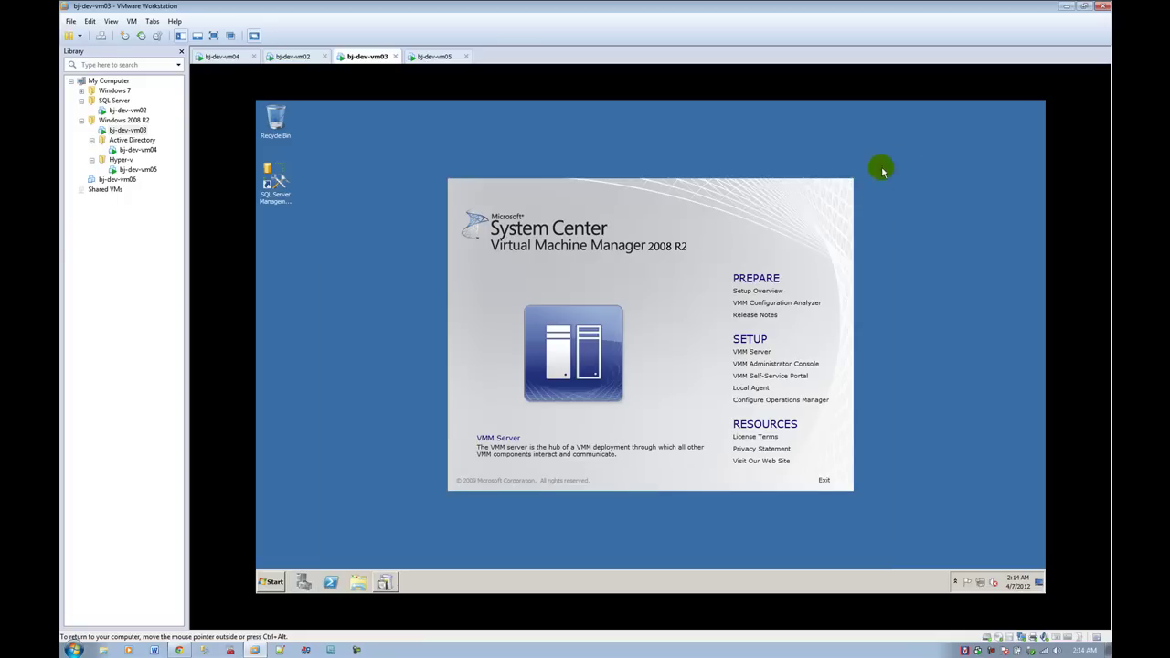
# Step: Start the Administrator Console install, accept the licence terms and decline Microsoft Update
pyautogui.click(798, 364)
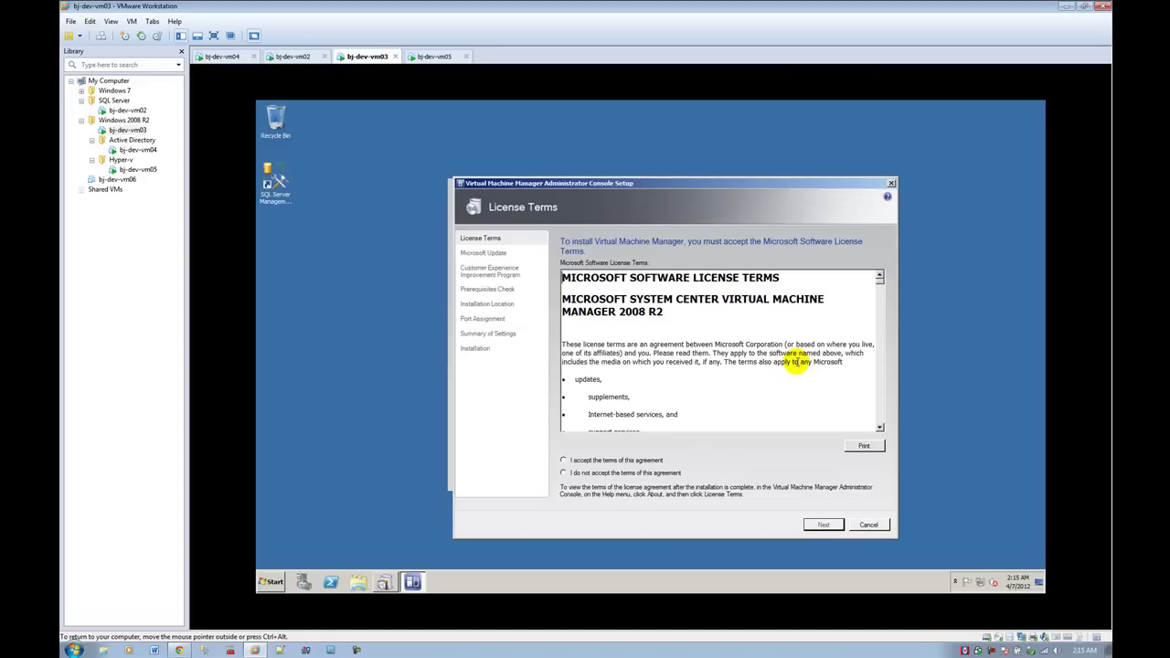
pyautogui.click(563, 460)
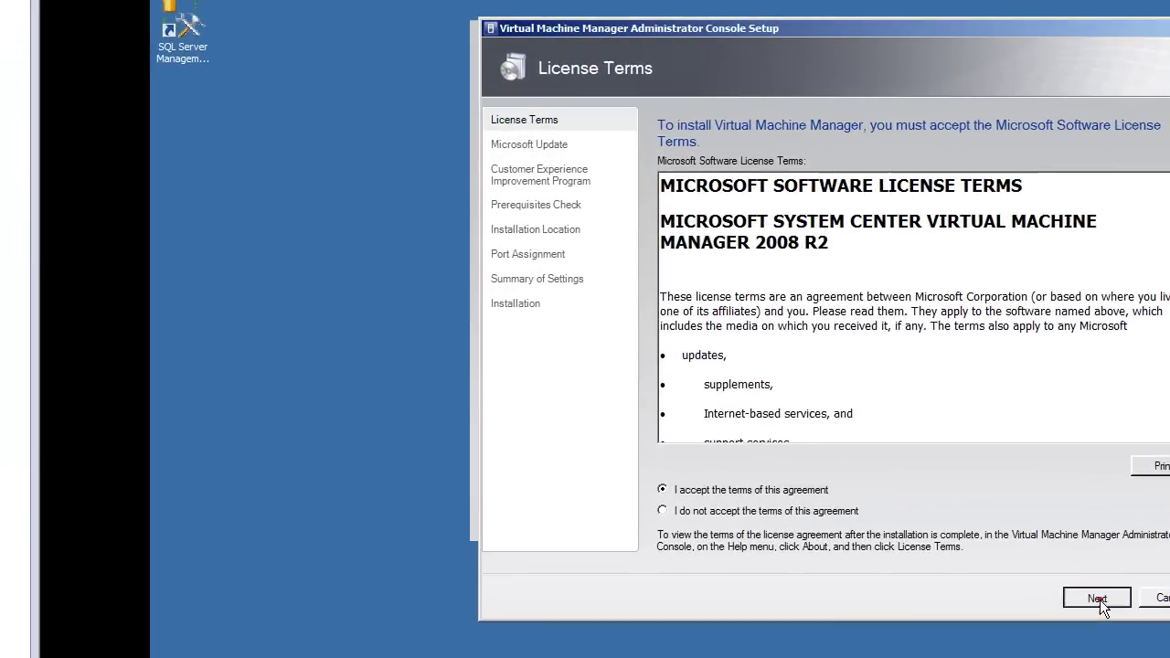
pyautogui.click(1011, 576)
pyautogui.click(842, 272)
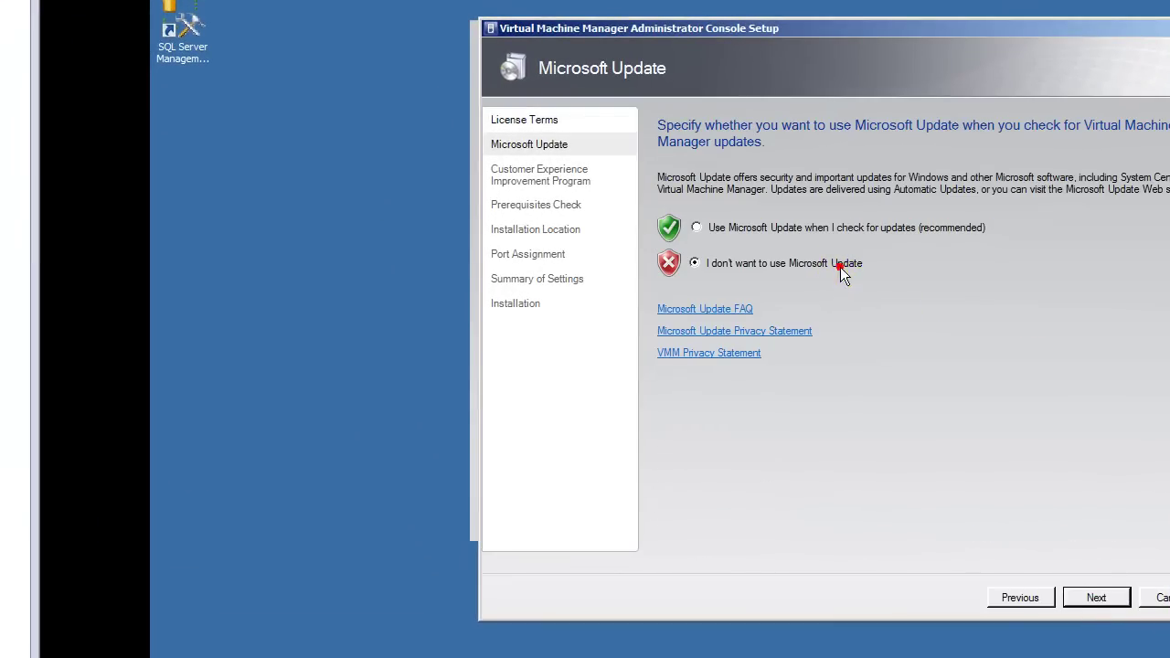
pyautogui.click(1092, 596)
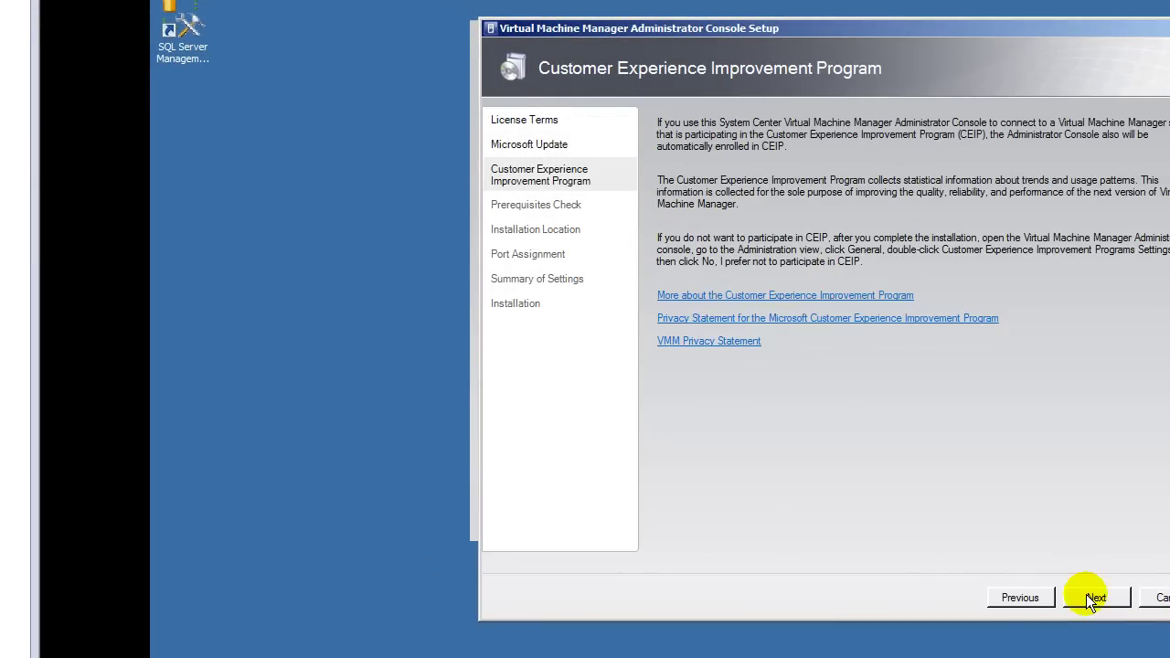
pyautogui.click(1022, 596)
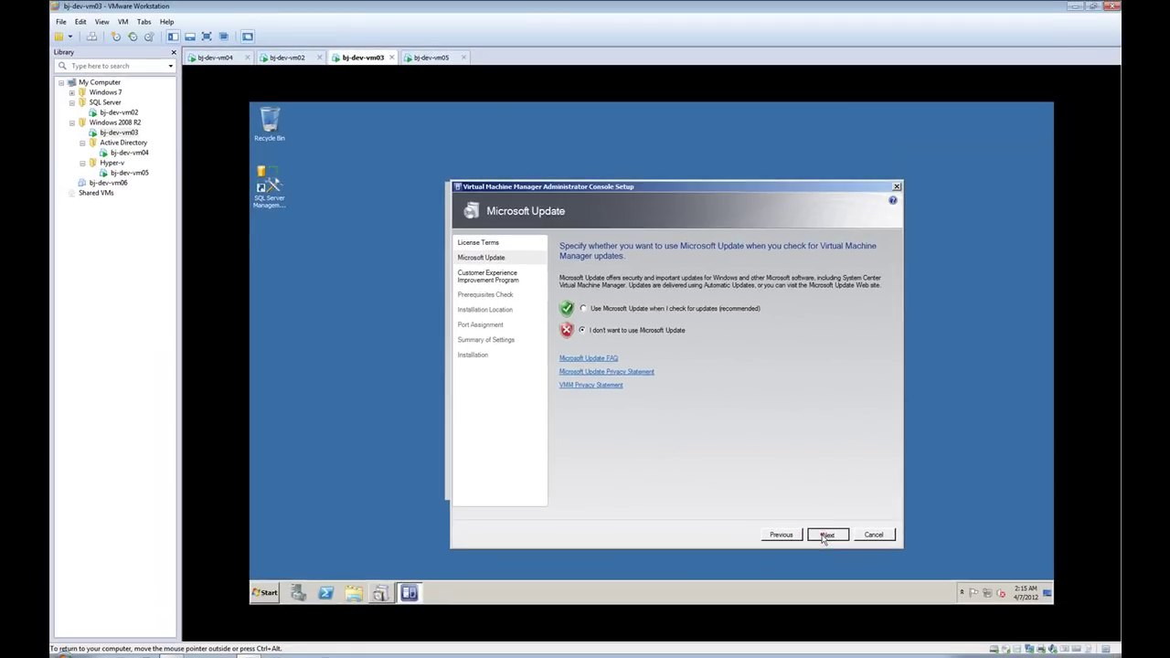
pyautogui.click(1096, 597)
pyautogui.click(823, 534)
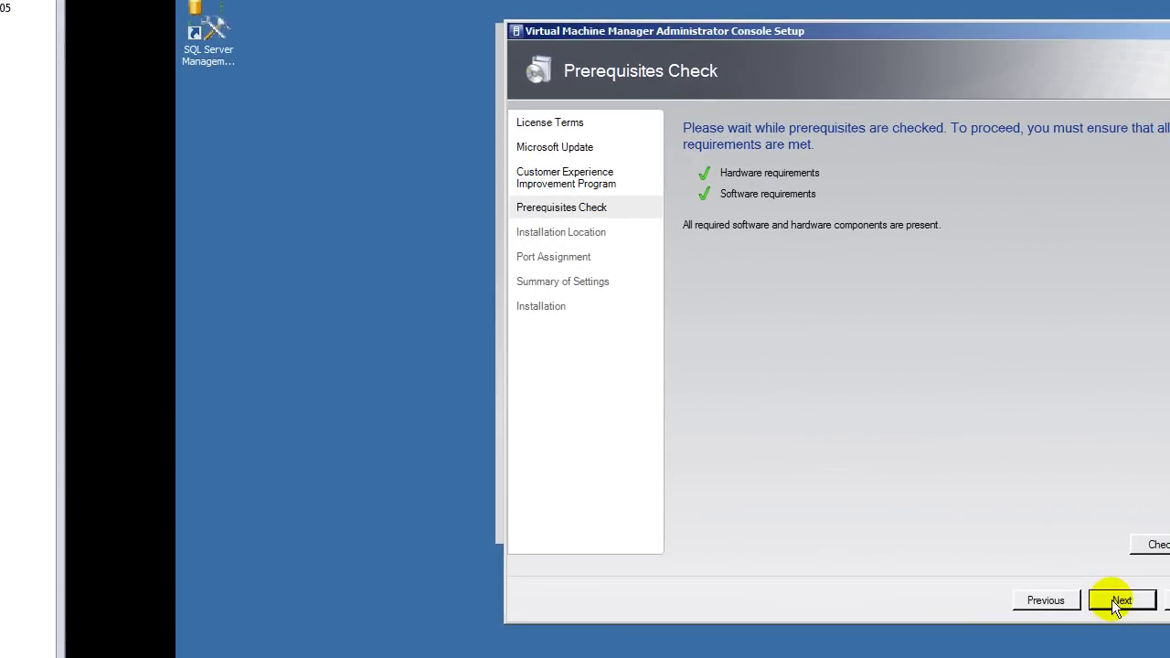
# Step: Pass the prerequisites check, keep the default install location and accept port 8100
pyautogui.click(1114, 605)
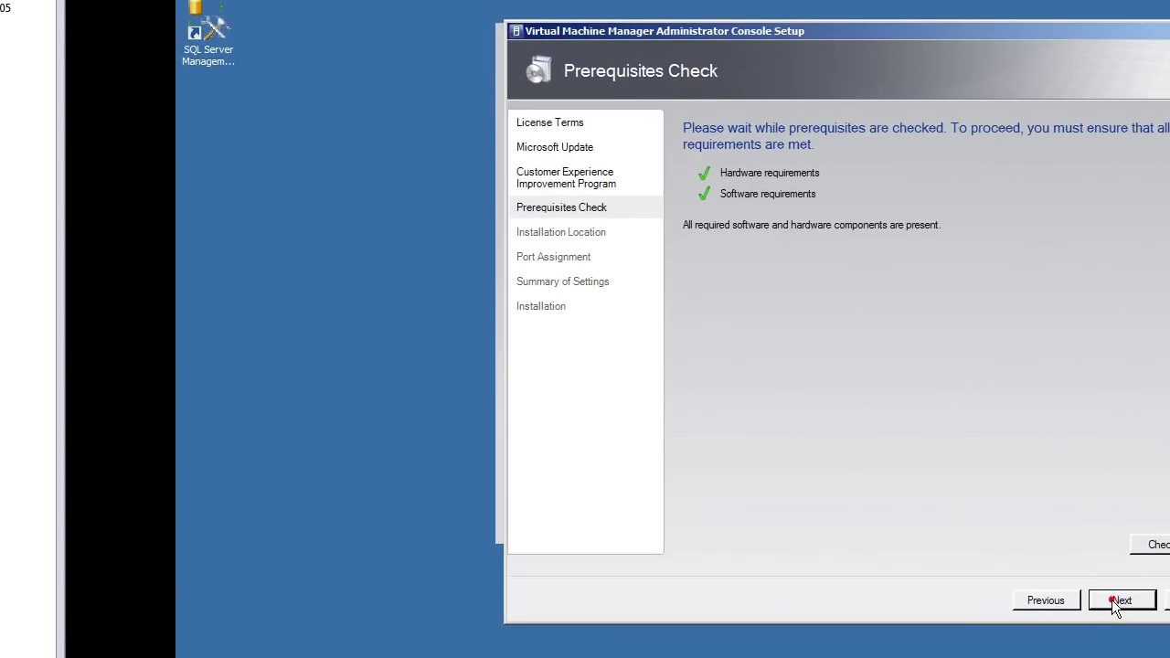
pyautogui.click(1114, 605)
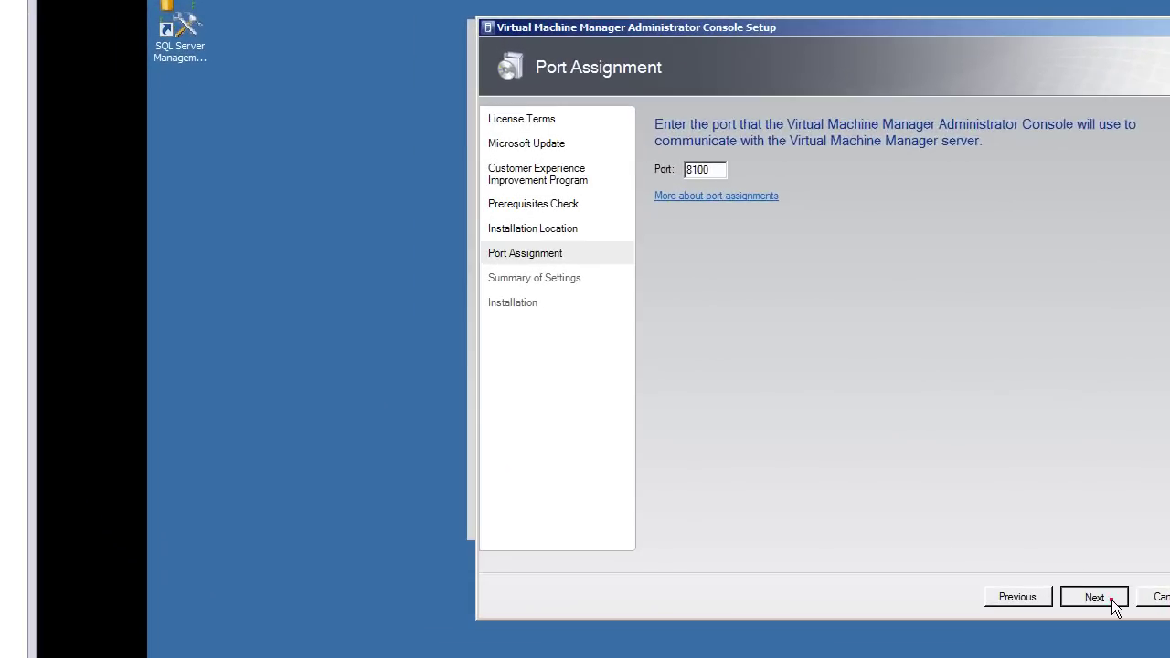
pyautogui.click(827, 534)
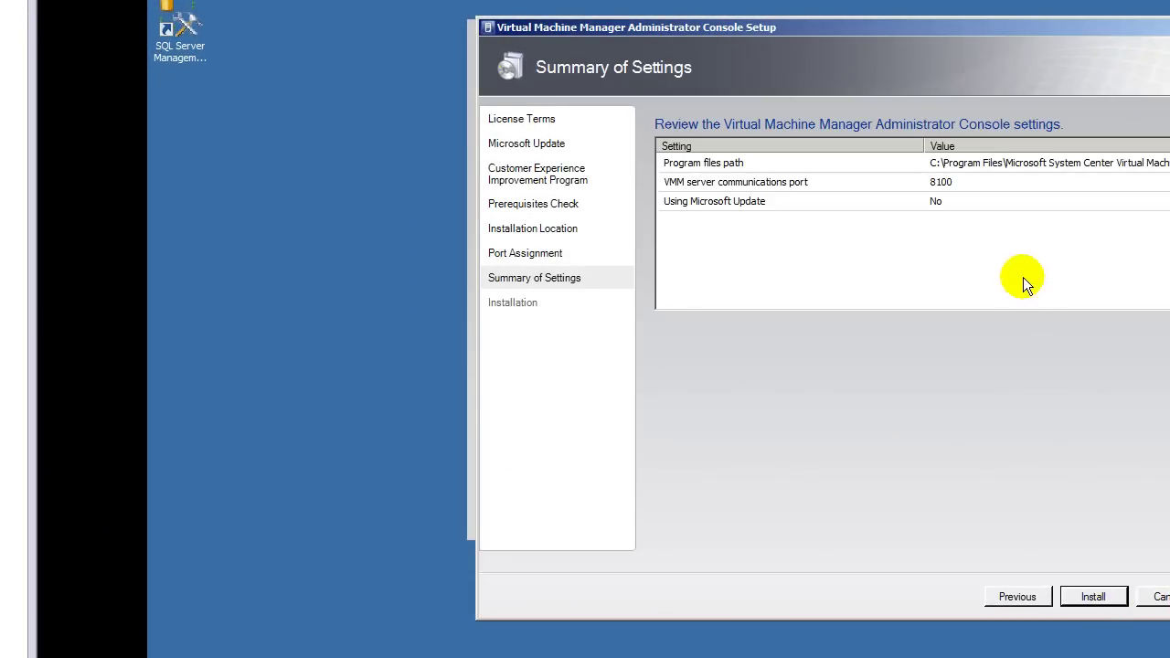
# Step: Install the VMM Administrator Console, then close setup with the latest-updates check unchecked
pyautogui.click(1092, 597)
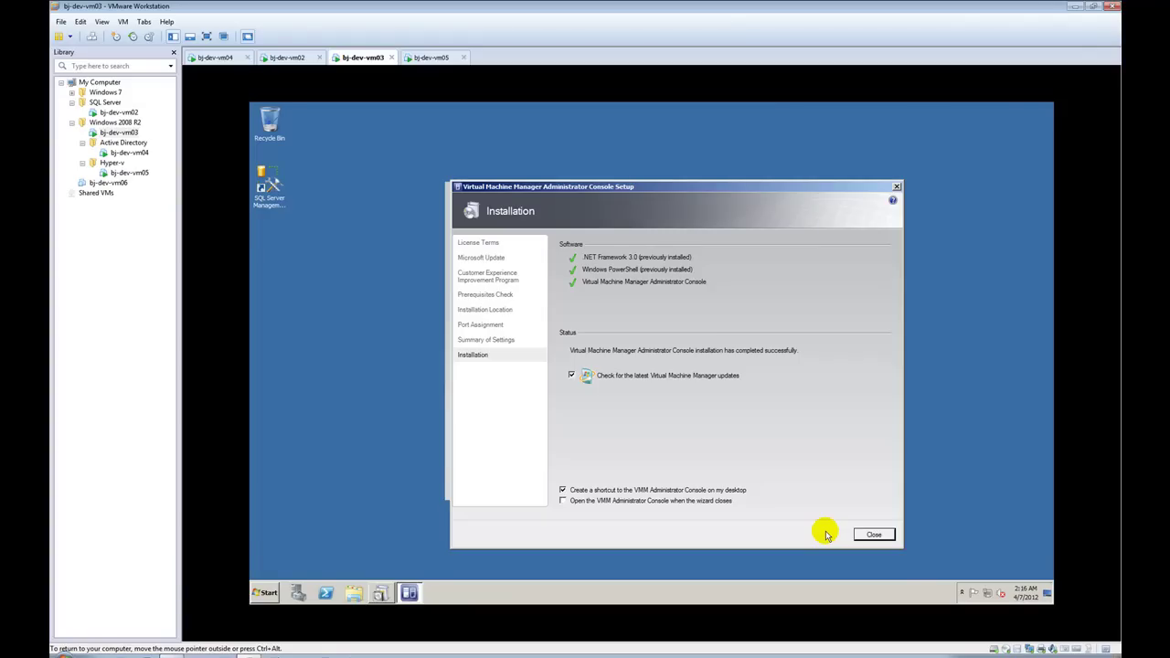
pyautogui.click(571, 375)
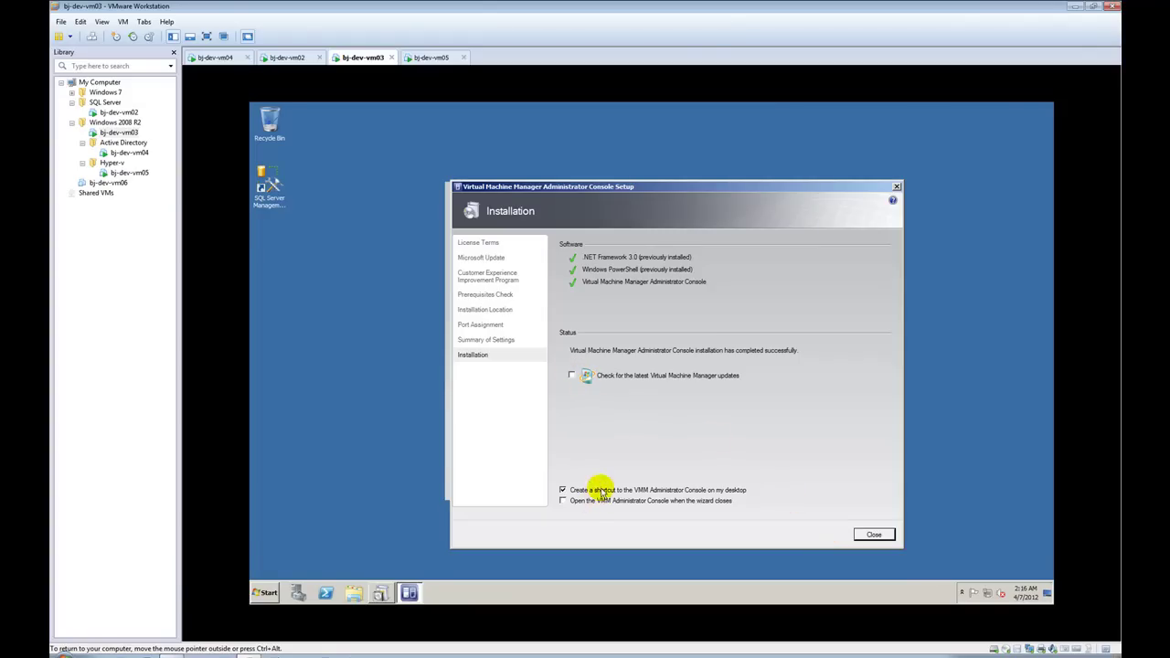
pyautogui.click(869, 534)
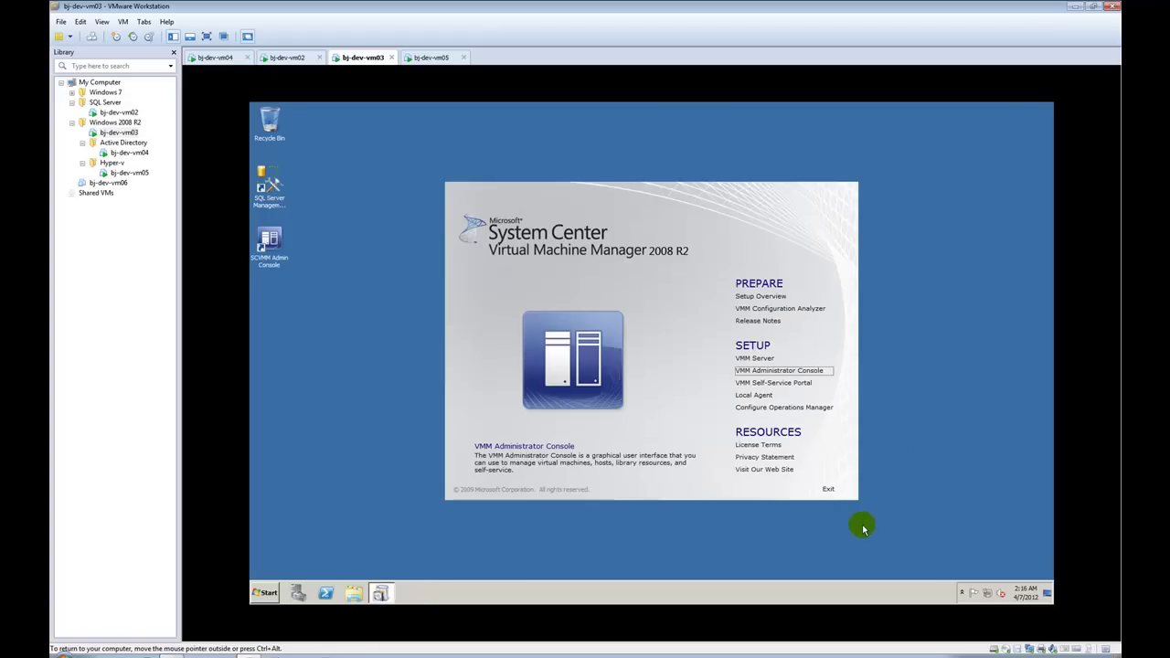
# Step: Exit the VMM setup splash and set bj-dev-vm03's CD/DVD drive to use the physical drive
pyautogui.click(829, 489)
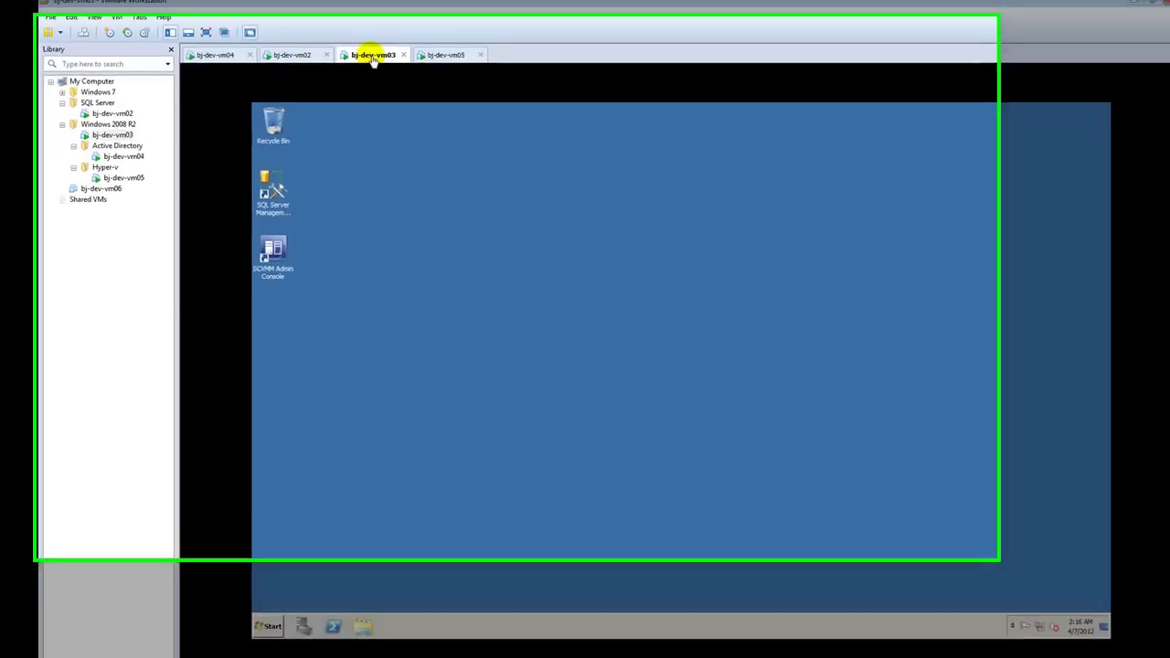
pyautogui.rightClick(366, 56)
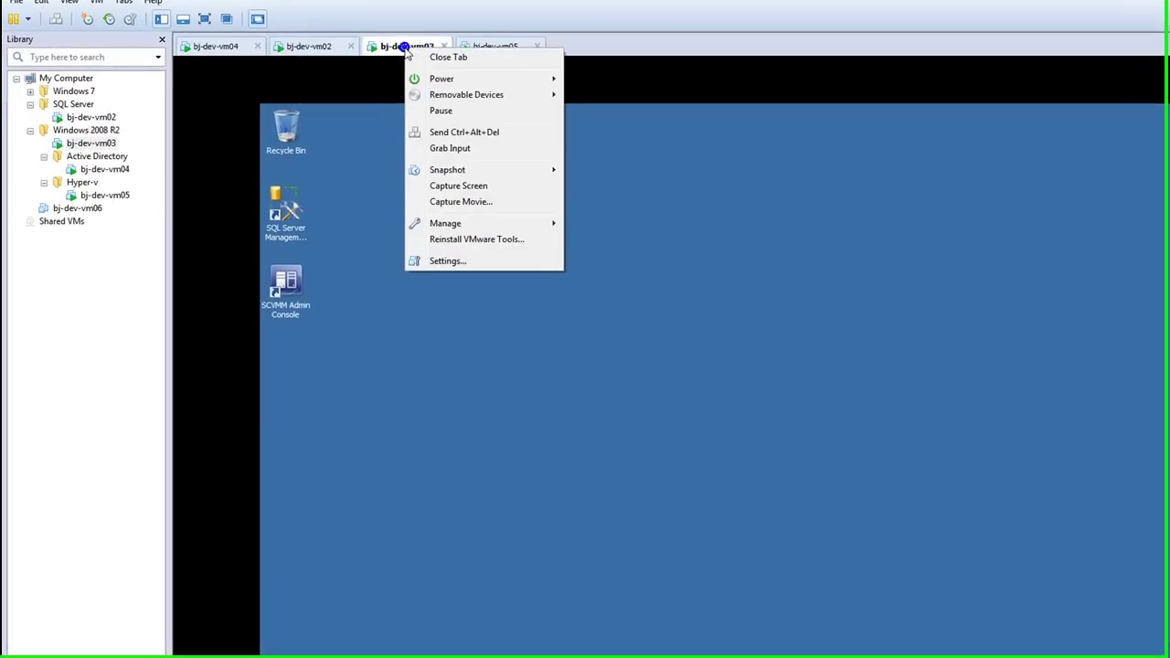
pyautogui.click(450, 262)
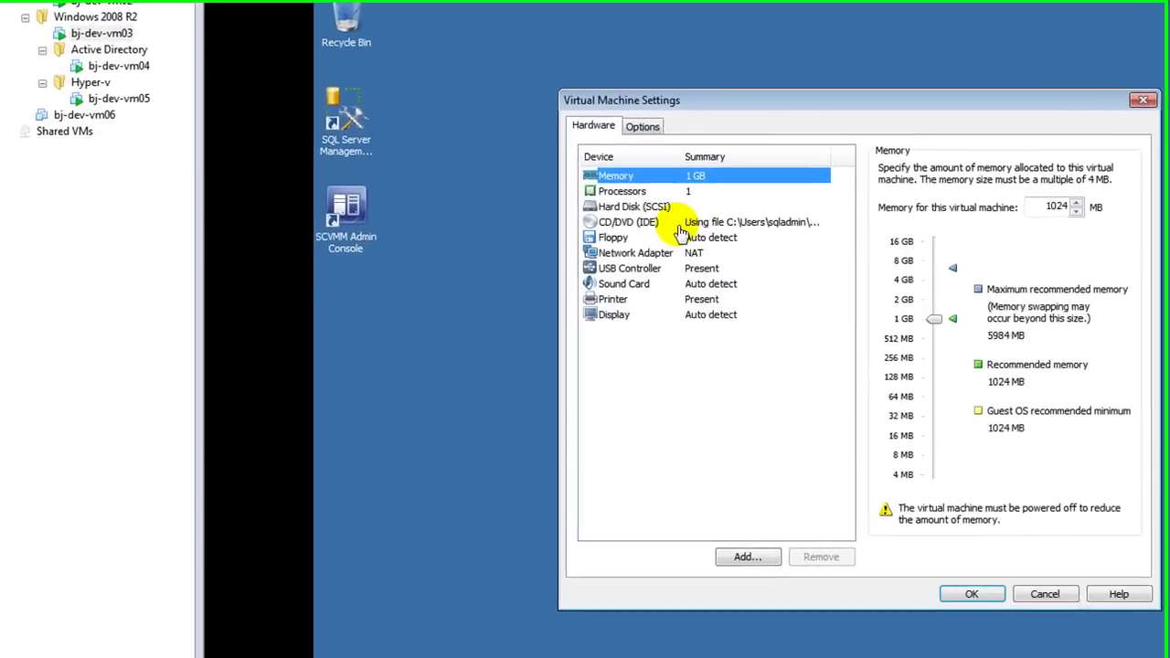
pyautogui.click(682, 224)
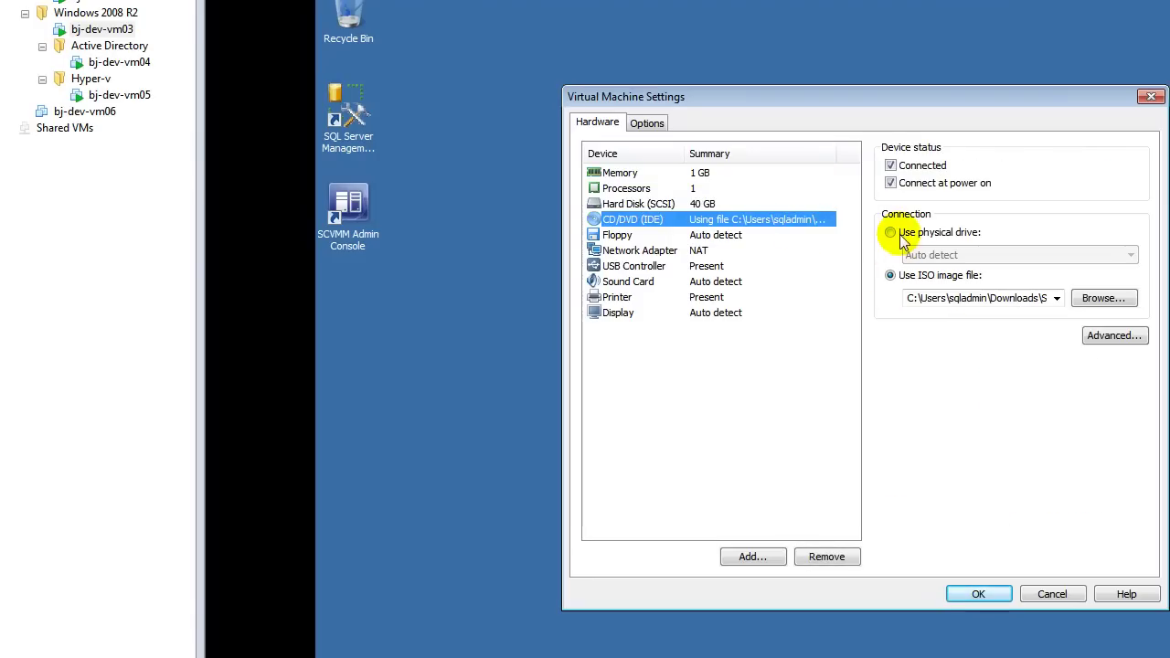
pyautogui.click(900, 235)
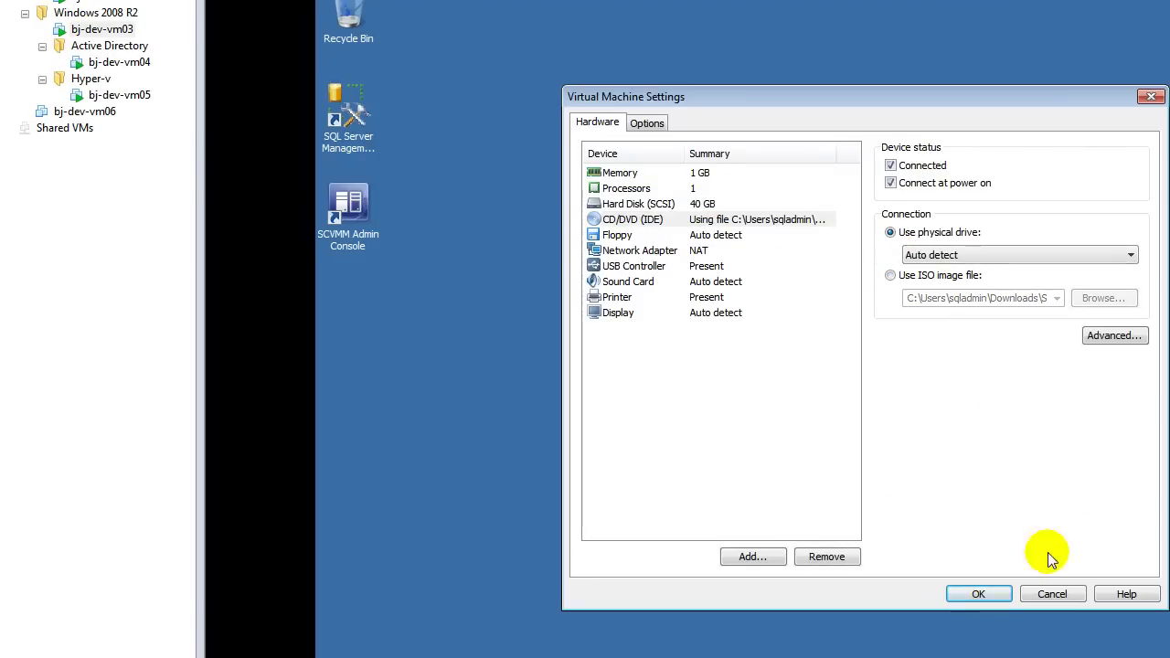
pyautogui.click(979, 596)
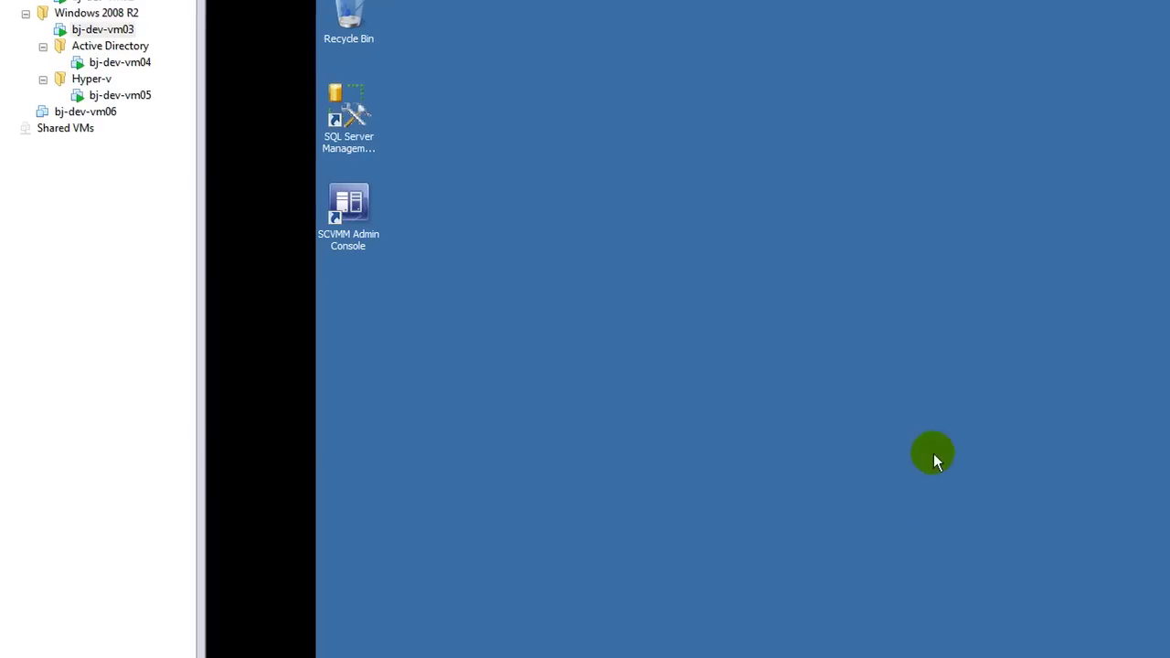
# Step: Dismiss the disc's AutoPlay prompt, check the drives in Computer, then close it
pyautogui.click(933, 454)
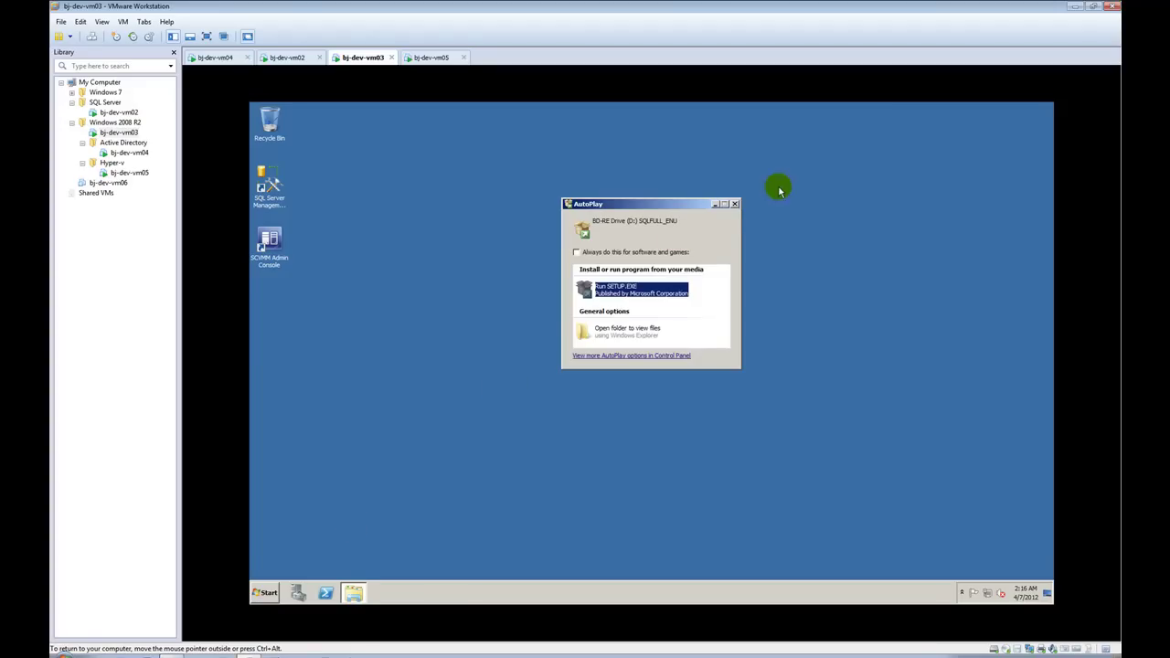
pyautogui.click(735, 205)
pyautogui.click(575, 280)
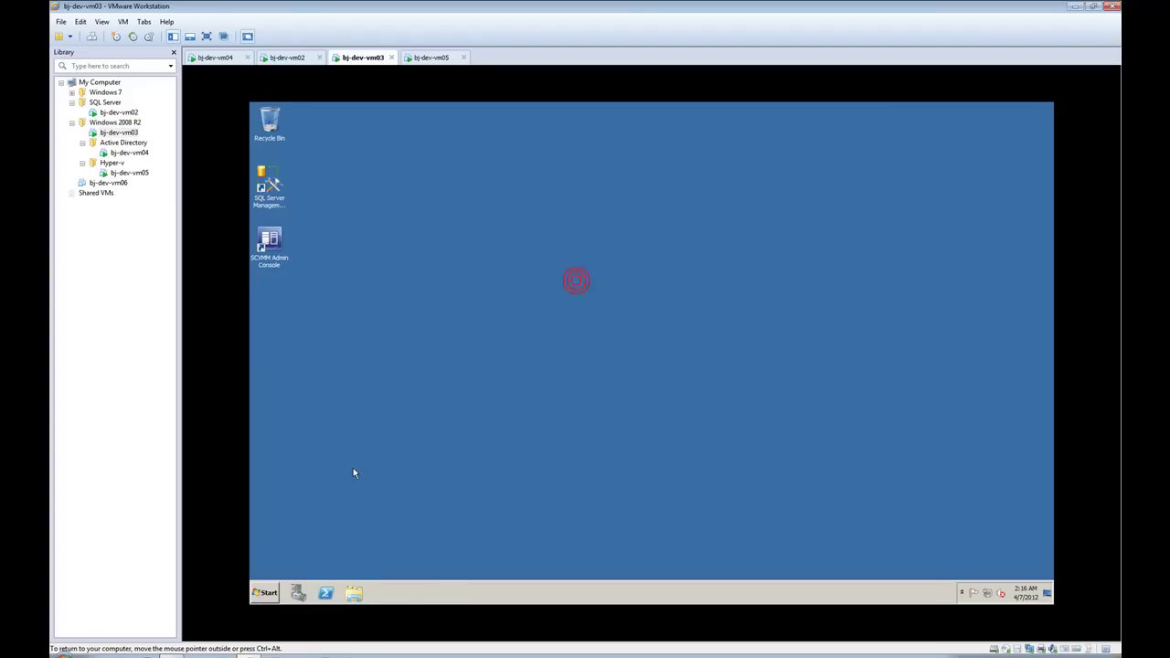
pyautogui.click(266, 592)
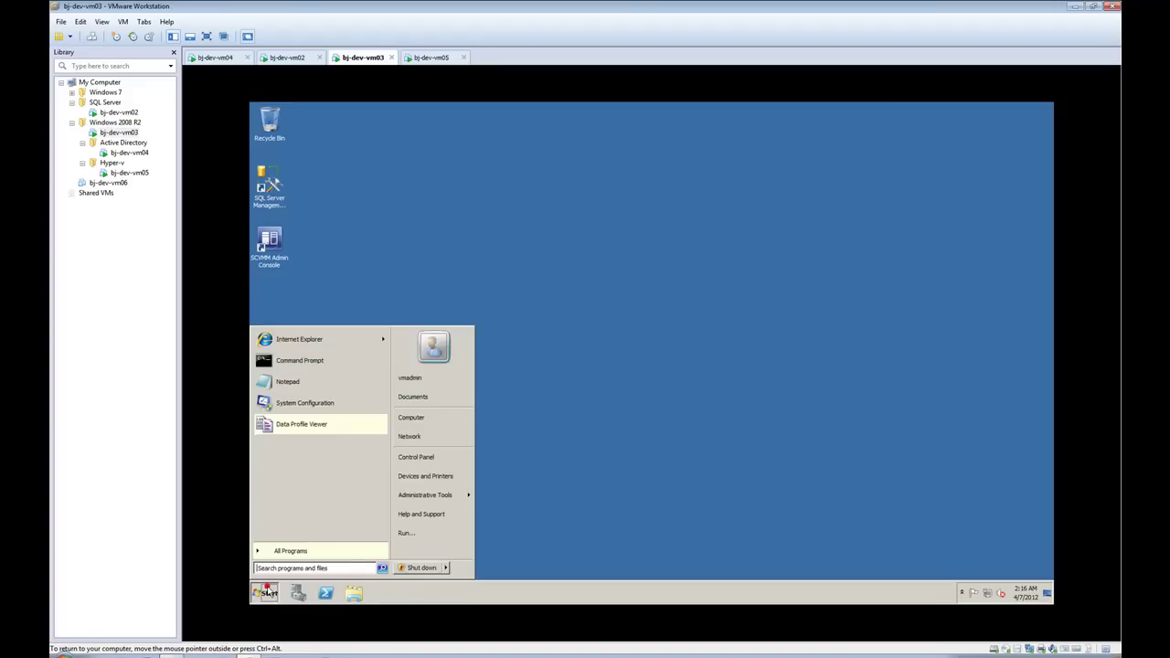
pyautogui.click(411, 418)
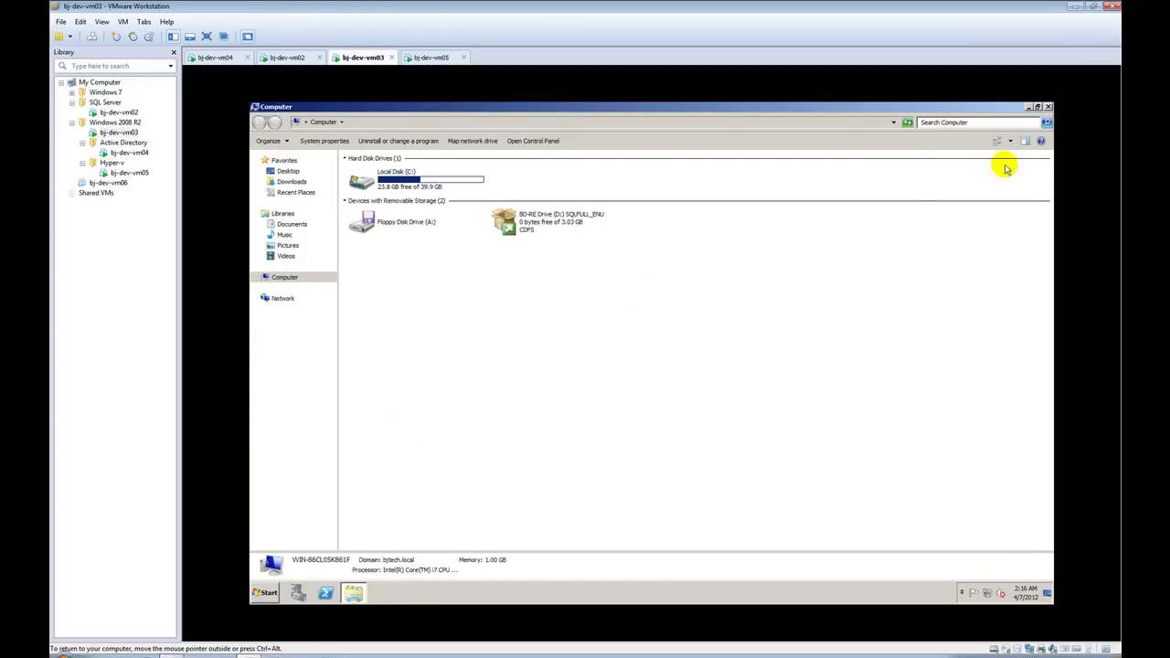
pyautogui.click(1048, 107)
pyautogui.click(1049, 109)
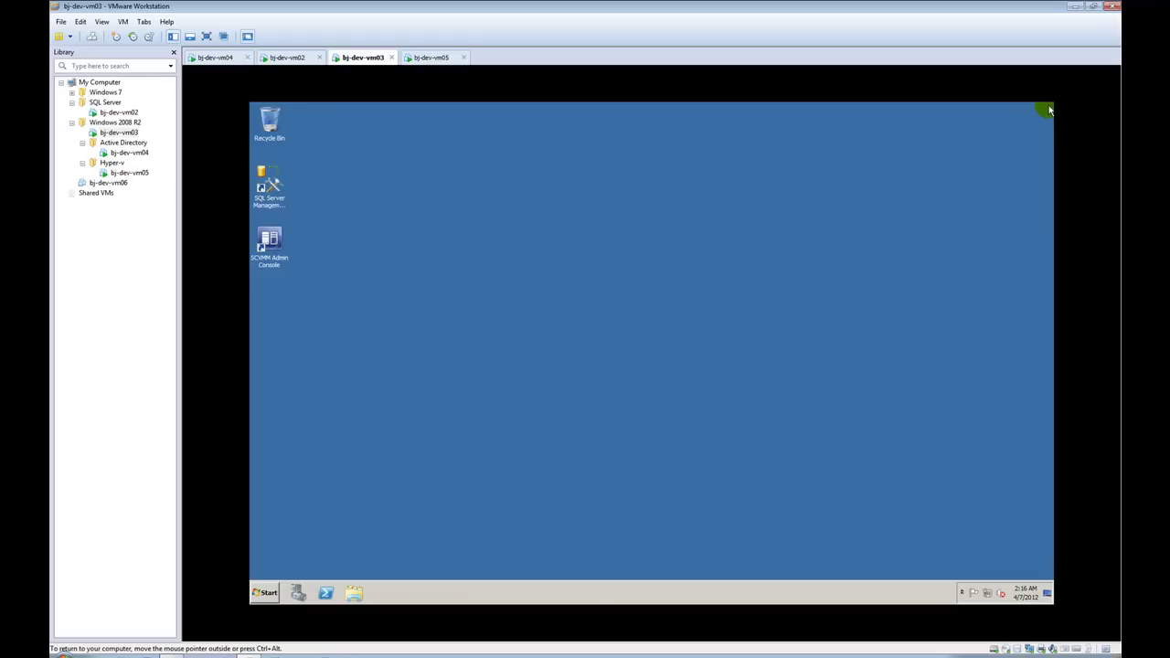
# Step: Launch the SCVMM Admin Console from its desktop shortcut and connect to localhost:8100
pyautogui.click(276, 239)
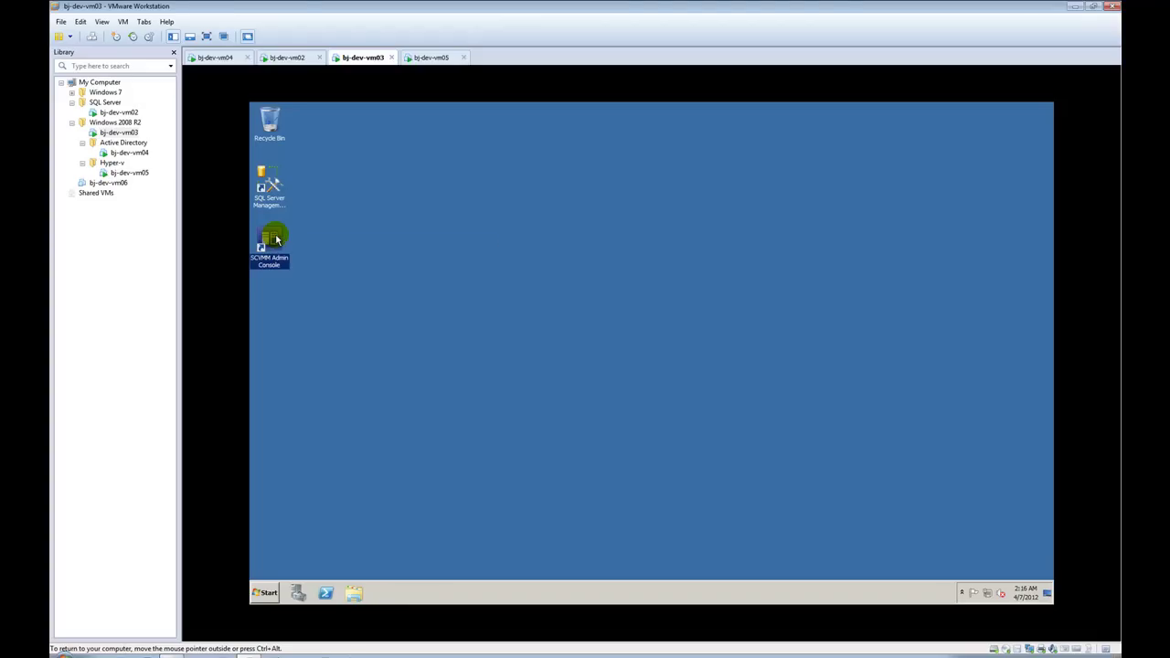
pyautogui.doubleClick(275, 240)
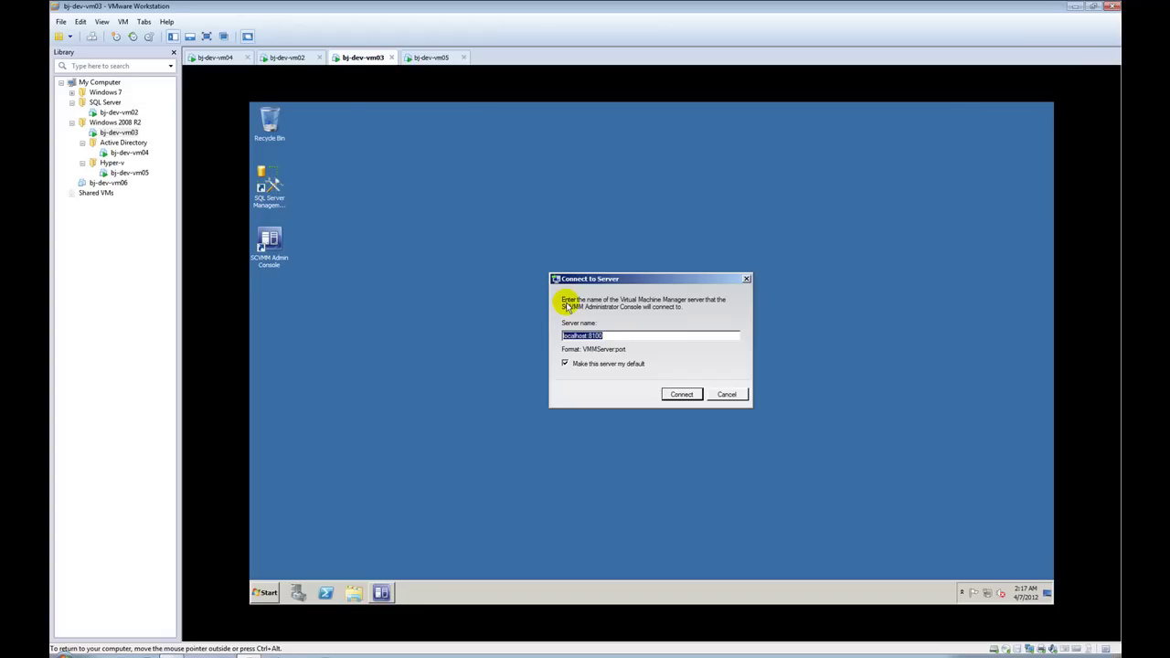
pyautogui.click(678, 396)
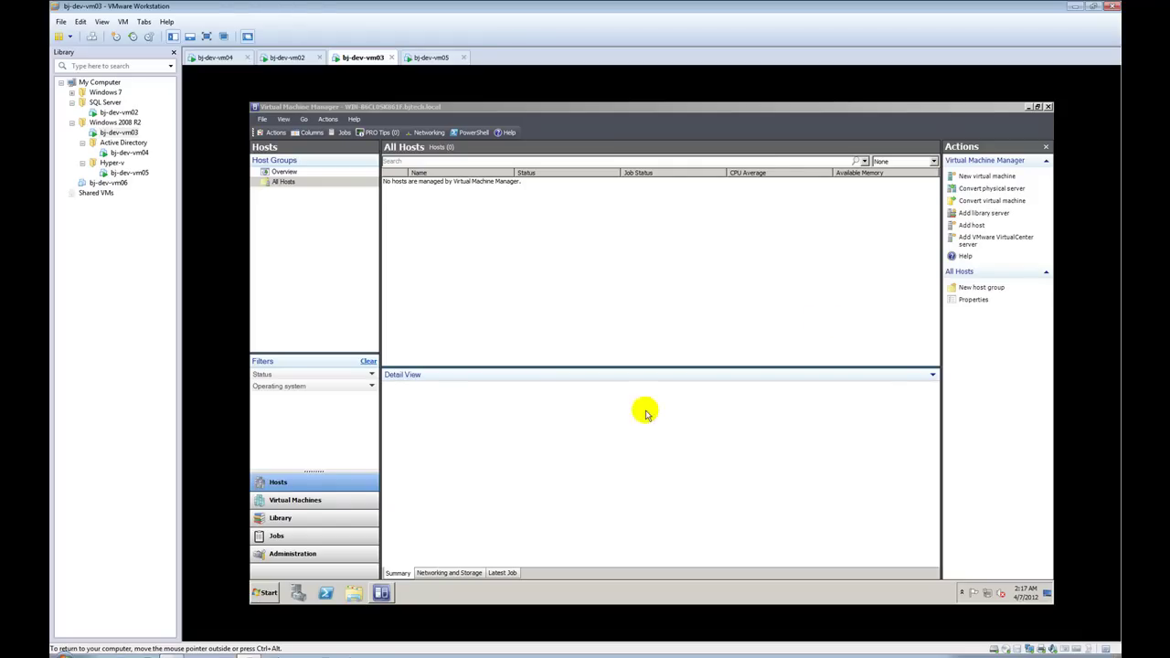
pyautogui.click(321, 503)
pyautogui.click(318, 522)
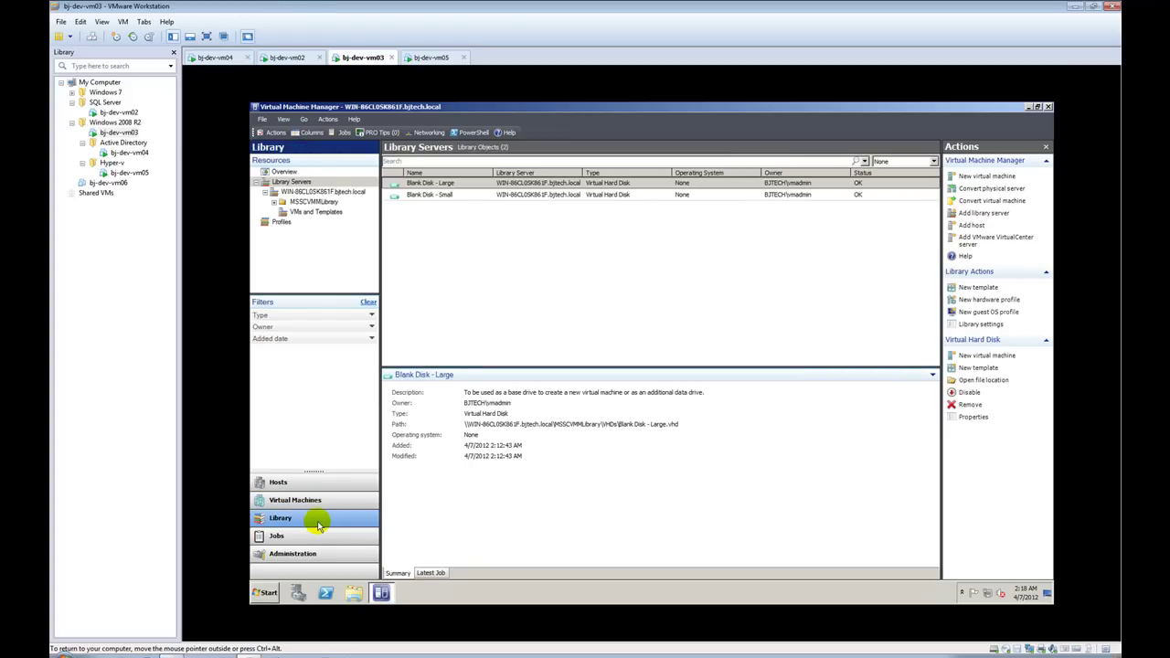
pyautogui.click(319, 536)
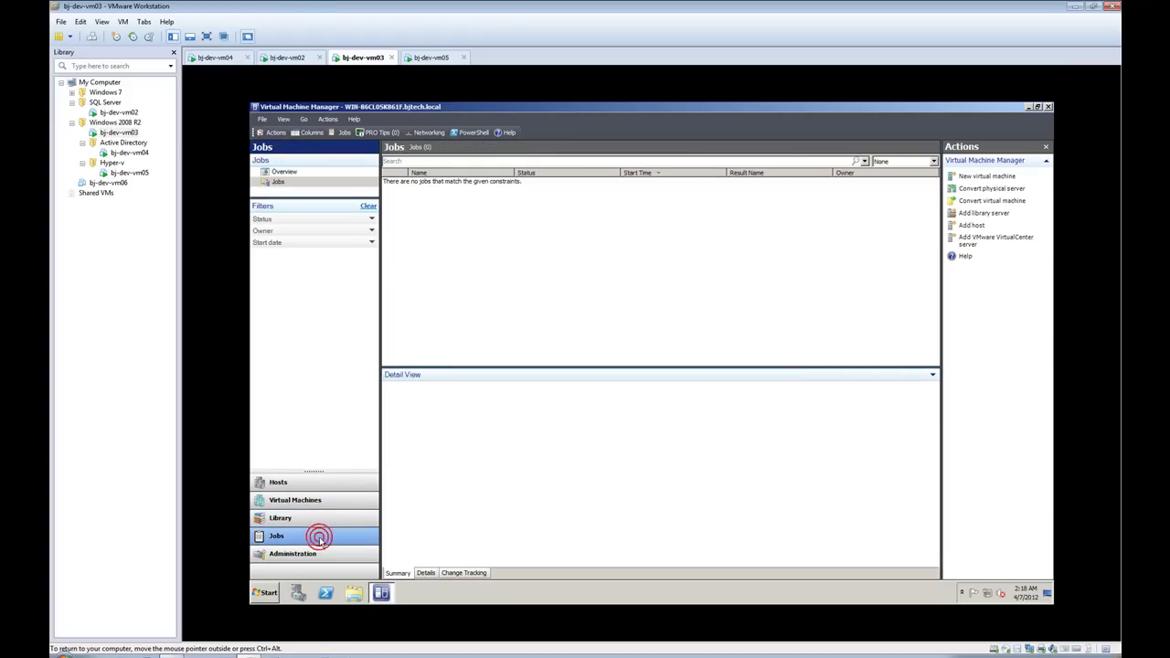
pyautogui.click(316, 482)
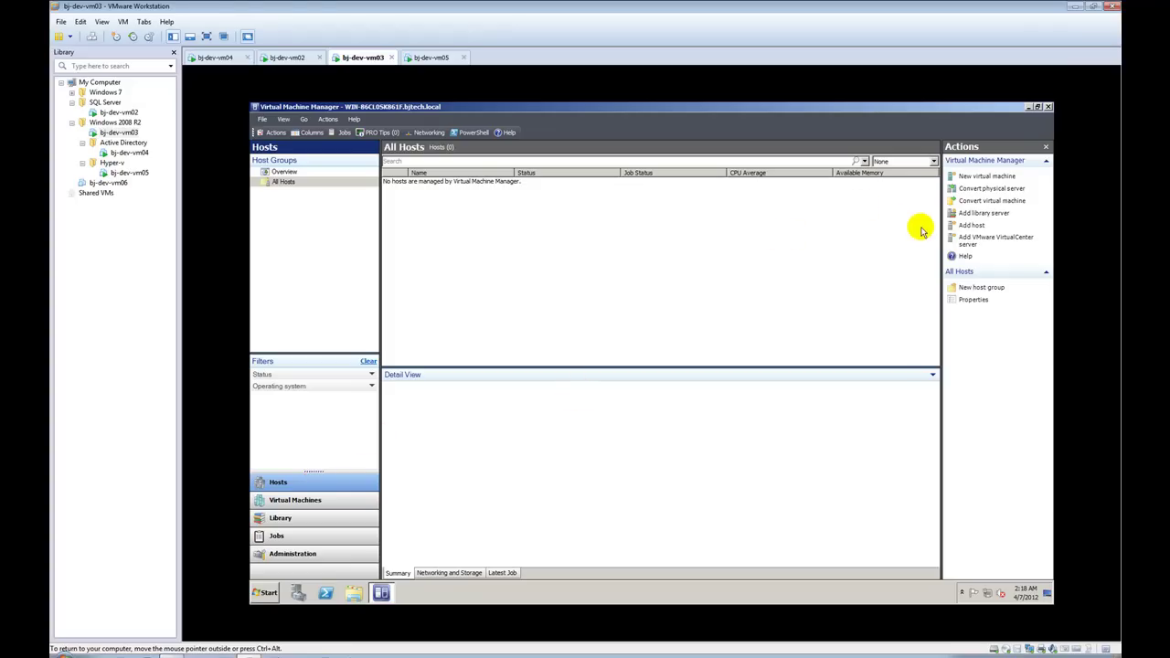
pyautogui.click(979, 225)
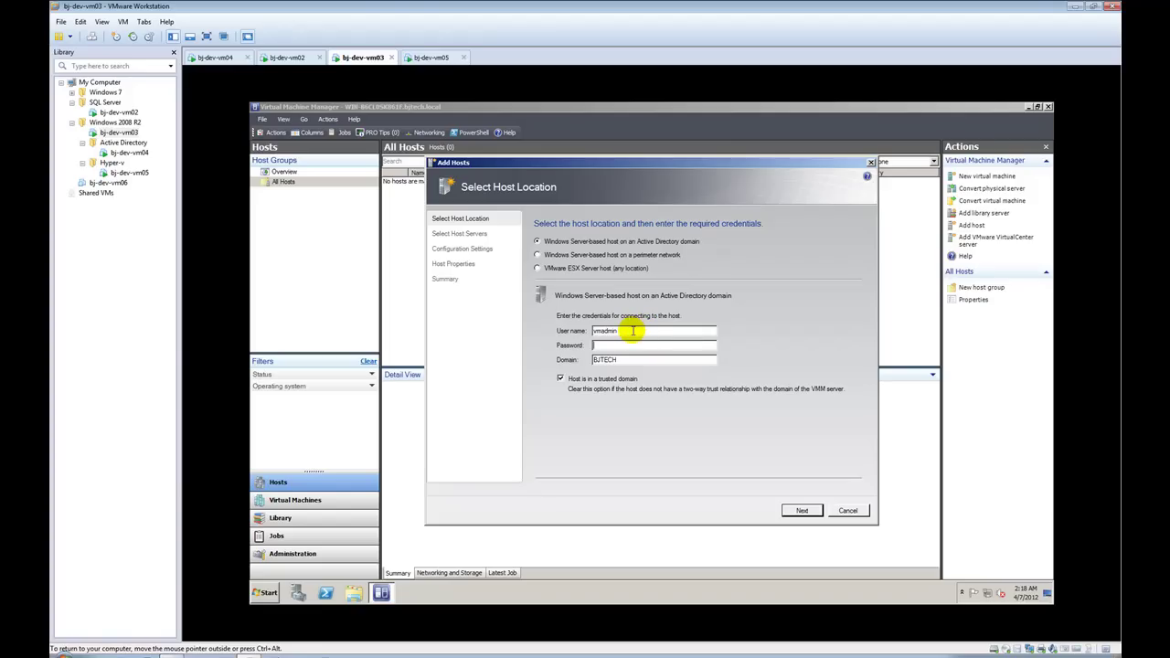
# Step: Enter the administrator credentials and select hyper-vm01.bjtech.local from a Hyper-V host search
pyautogui.doubleClick(630, 331)
pyautogui.write('Administrato••••••')
pyautogui.click(804, 510)
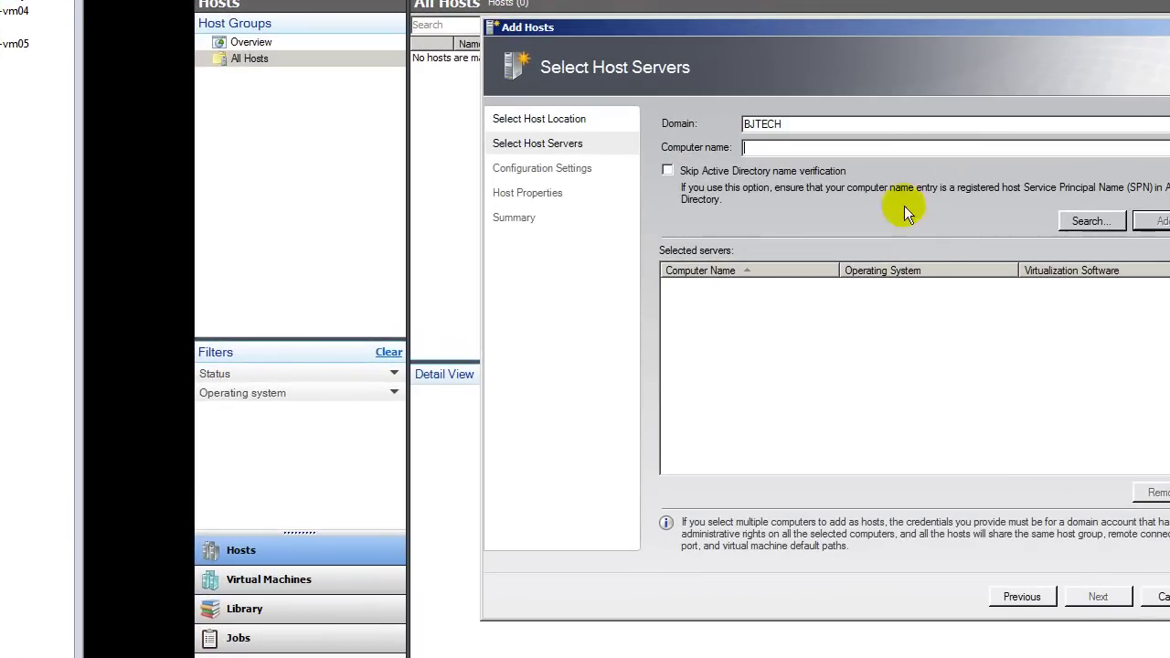
pyautogui.click(1117, 226)
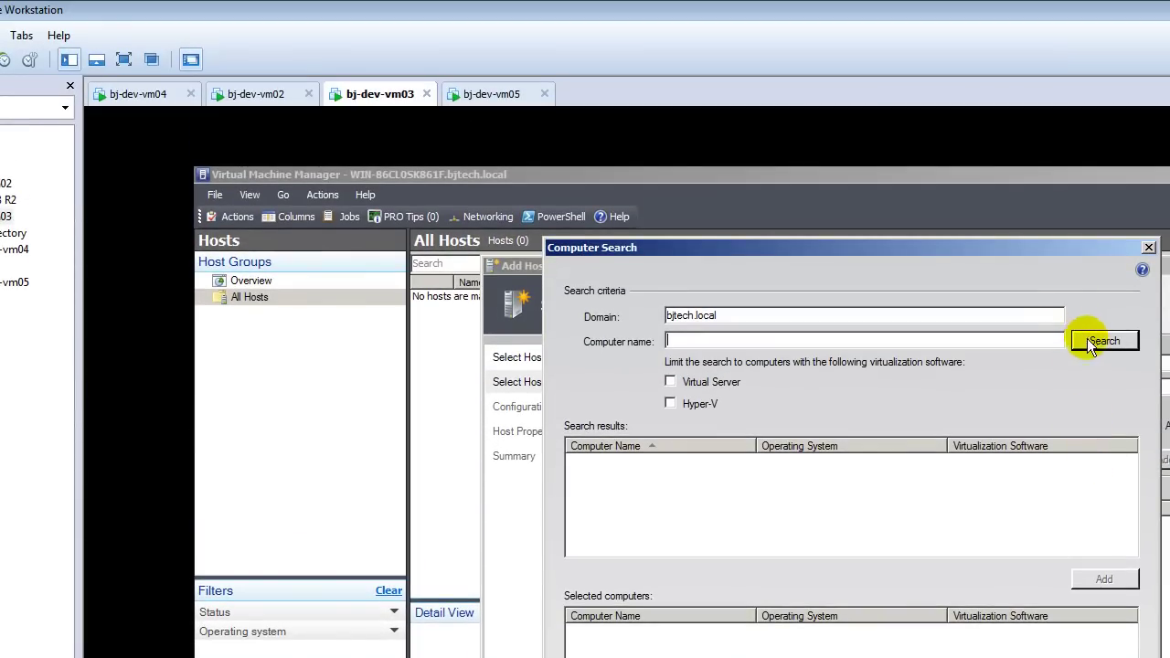
pyautogui.click(699, 403)
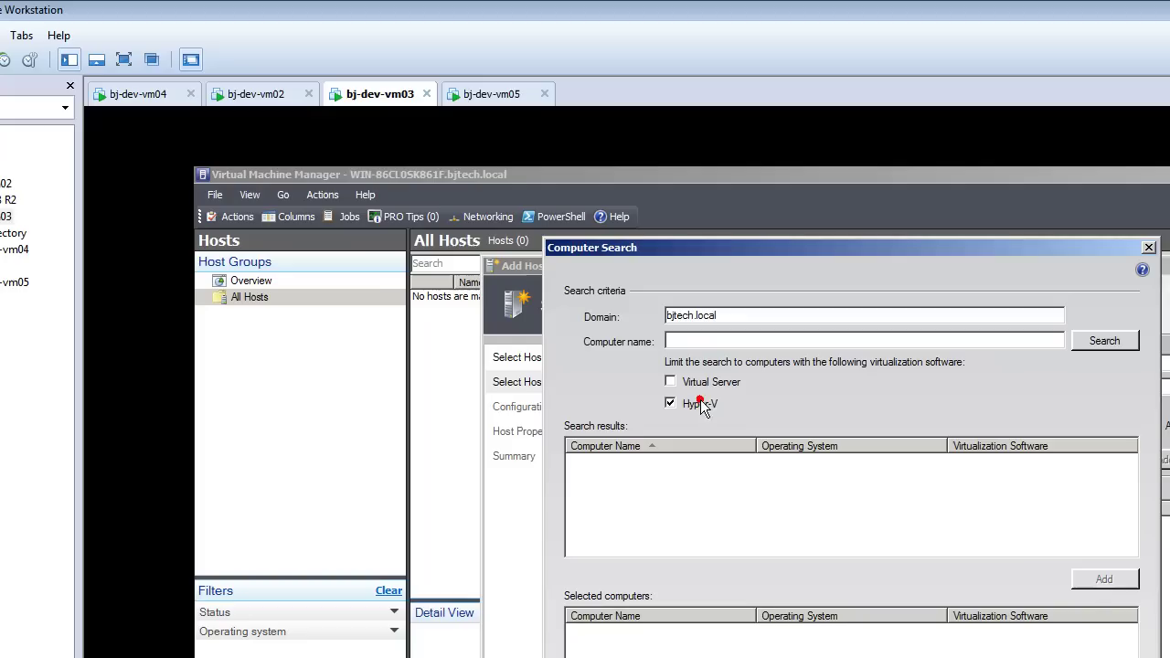
pyautogui.click(1103, 341)
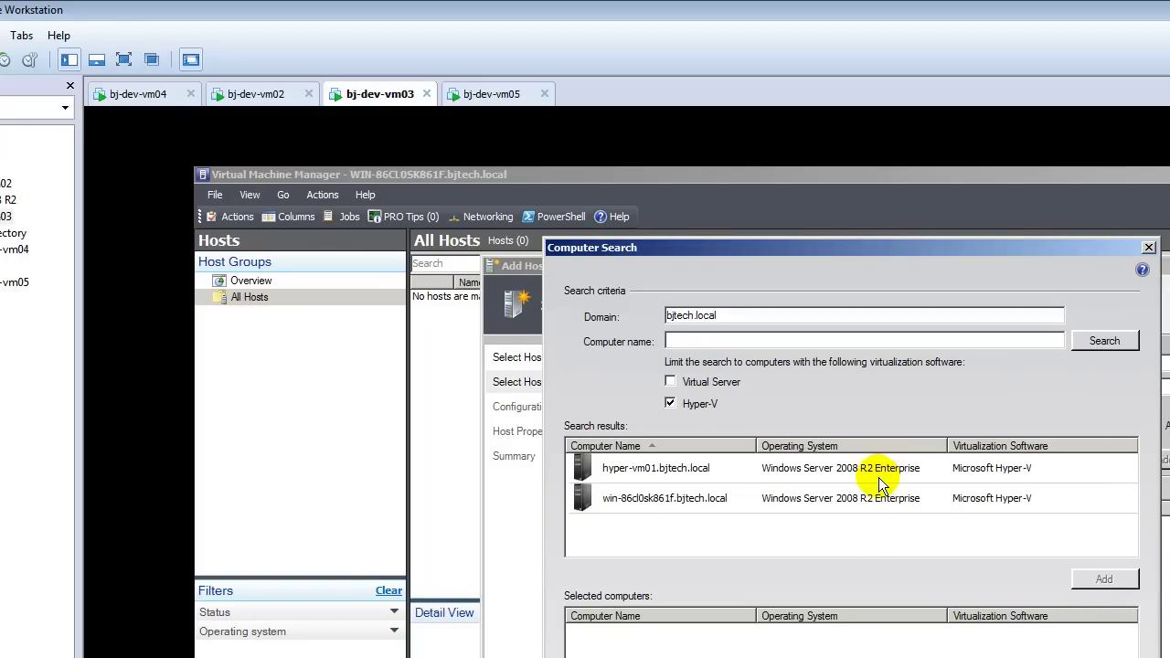
pyautogui.click(688, 468)
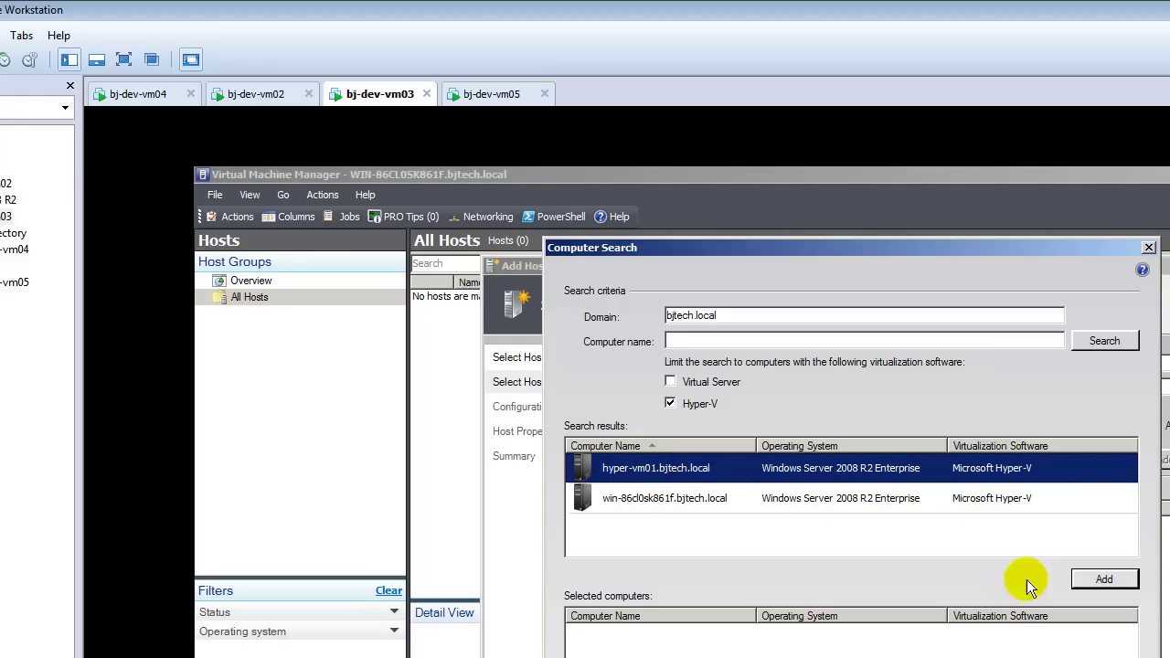
pyautogui.click(1104, 580)
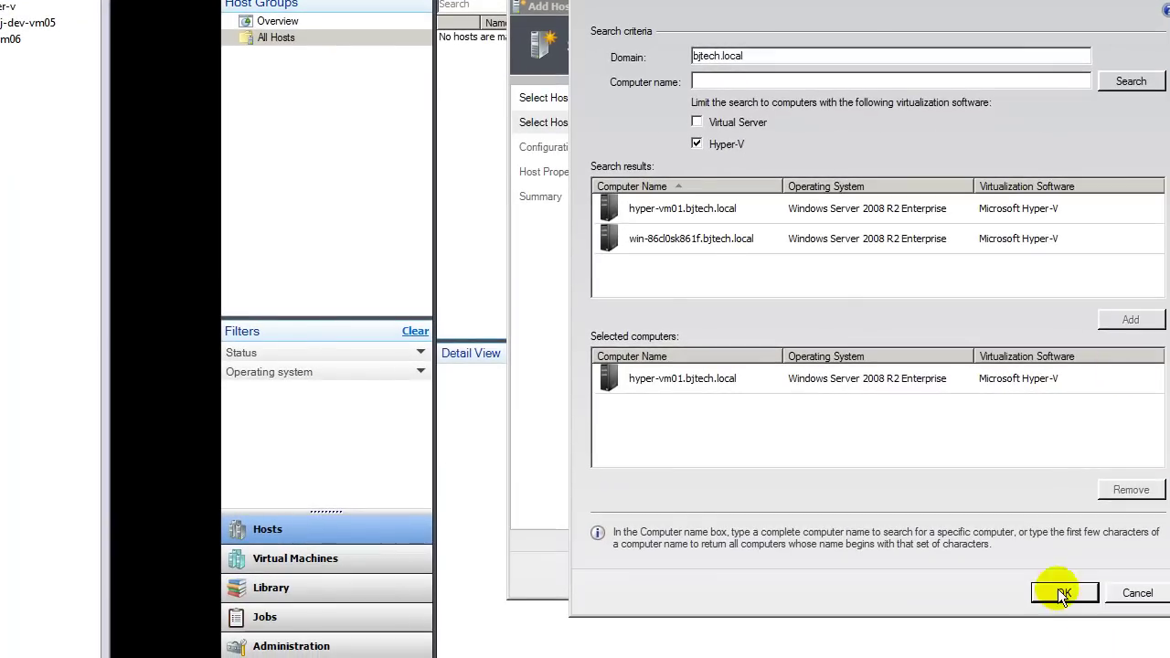
pyautogui.click(1062, 593)
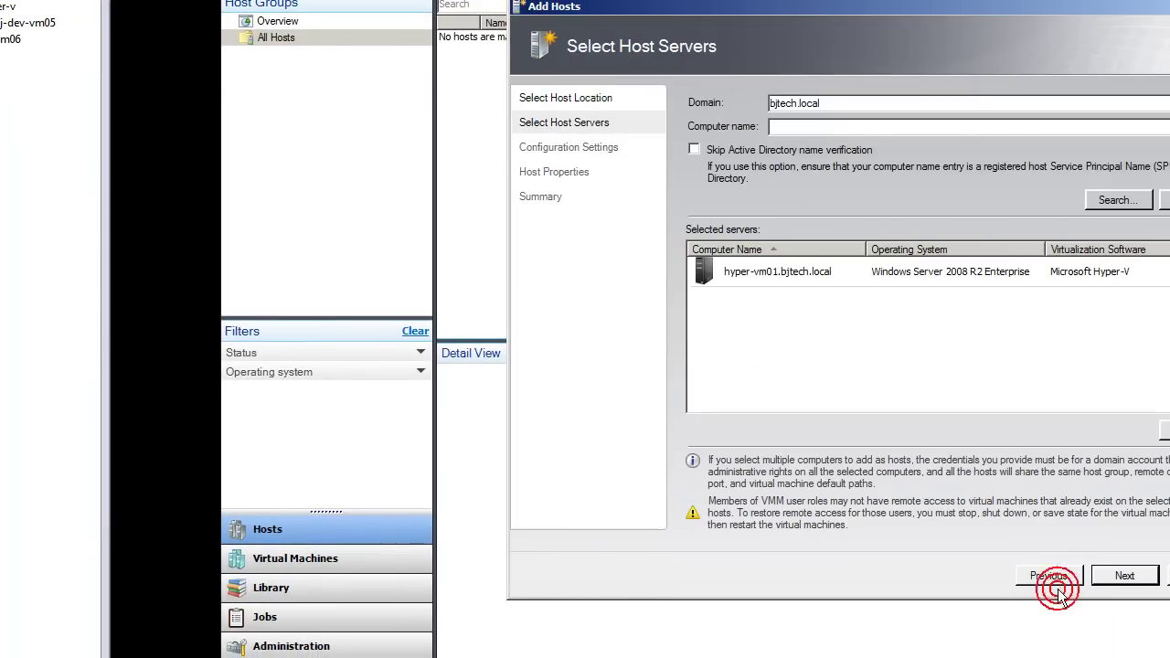
pyautogui.click(1112, 574)
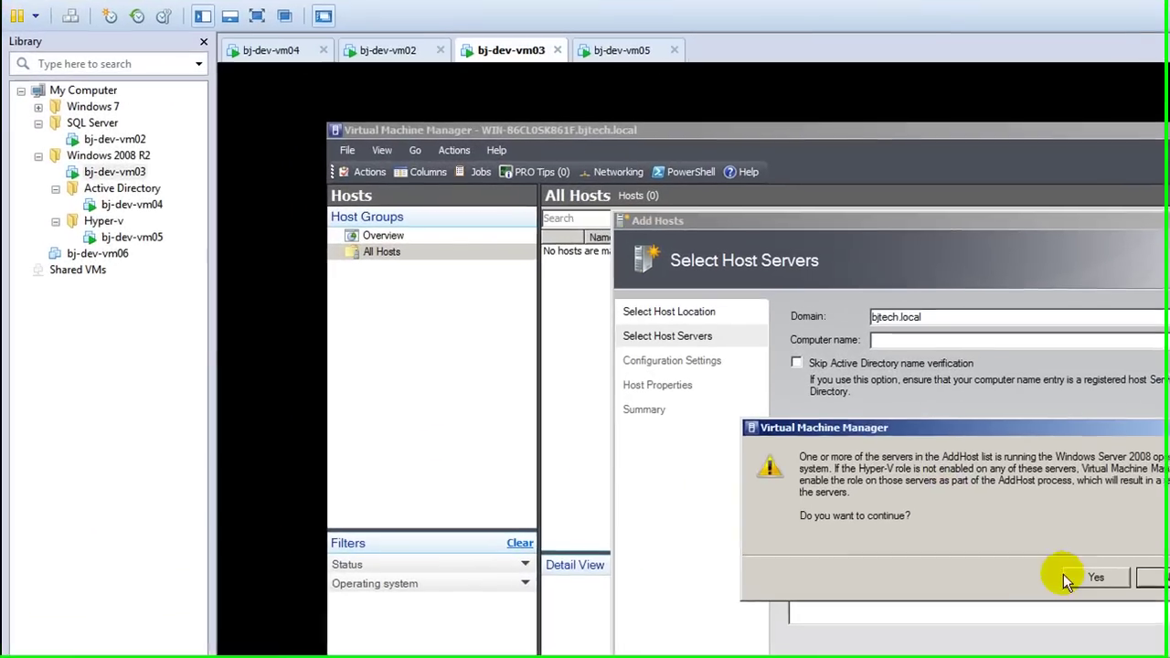
# Step: Agree to enable Hyper-V, keep All Hosts as the host group, and advance to the summary
pyautogui.click(723, 382)
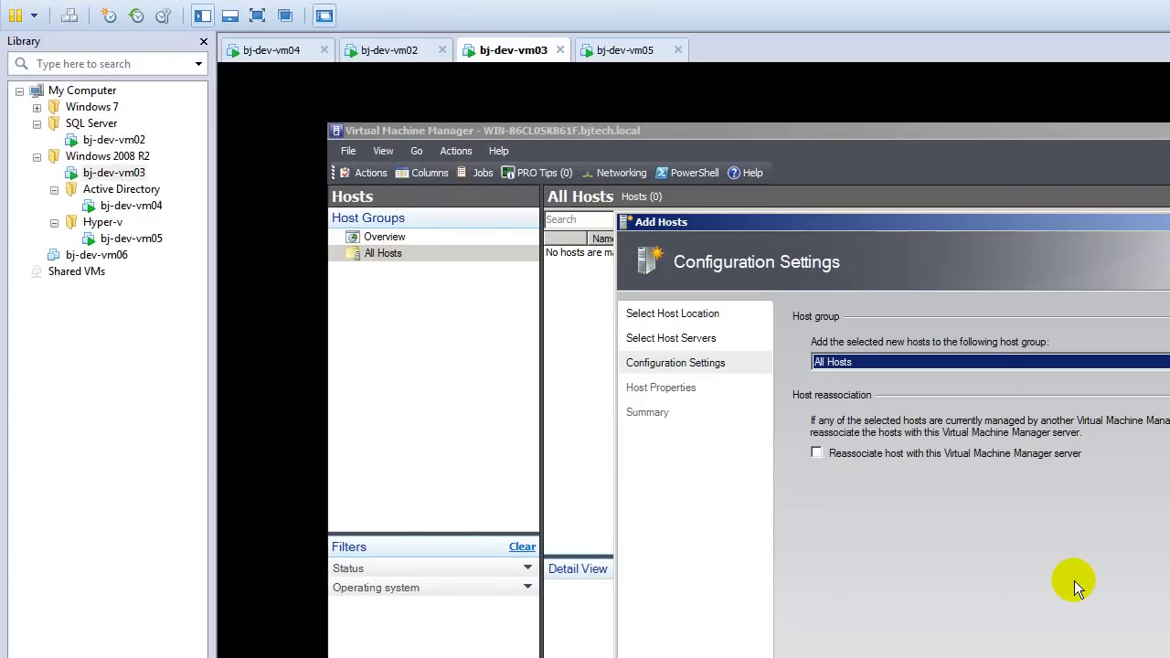
pyautogui.click(991, 360)
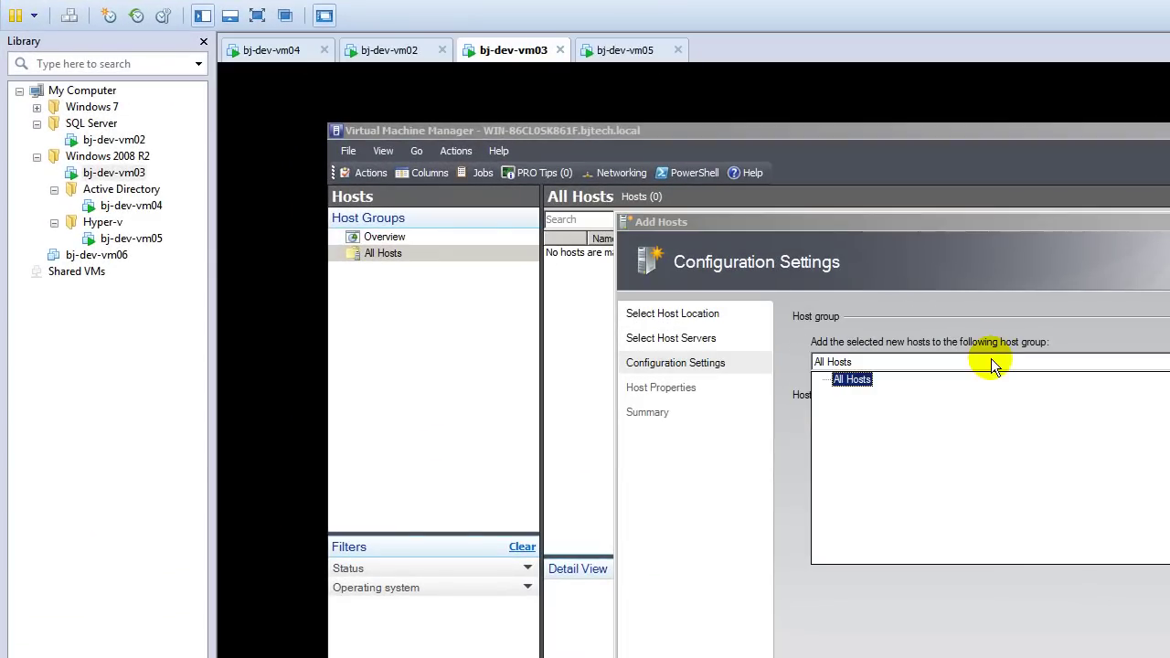
pyautogui.click(991, 358)
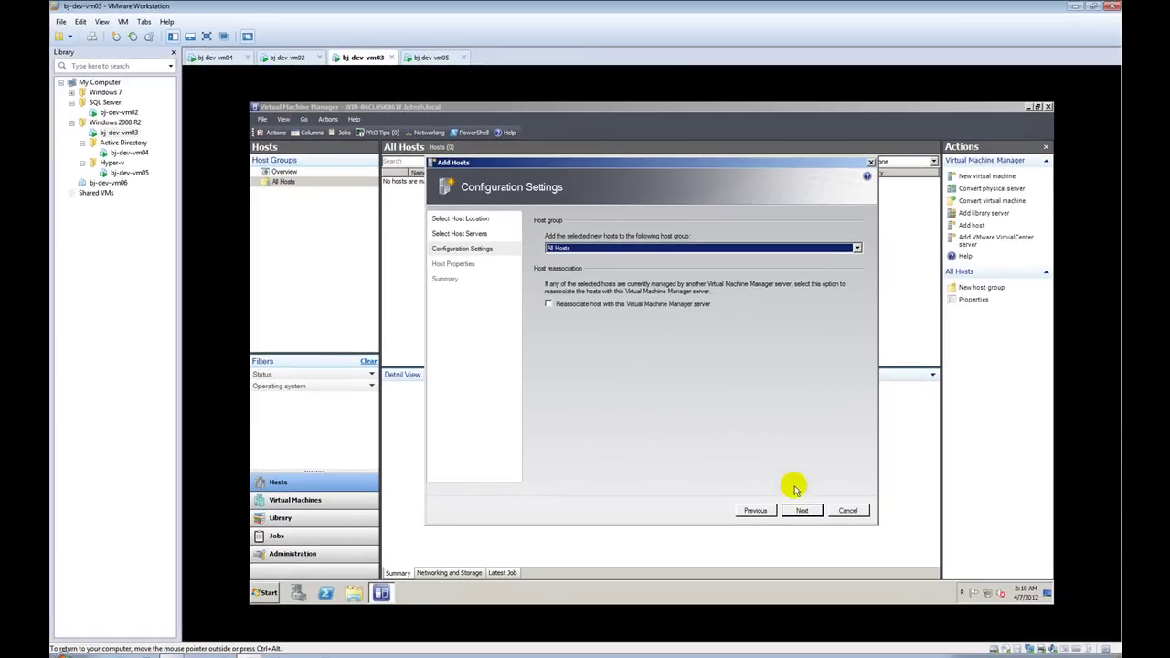
pyautogui.click(795, 513)
pyautogui.click(795, 513)
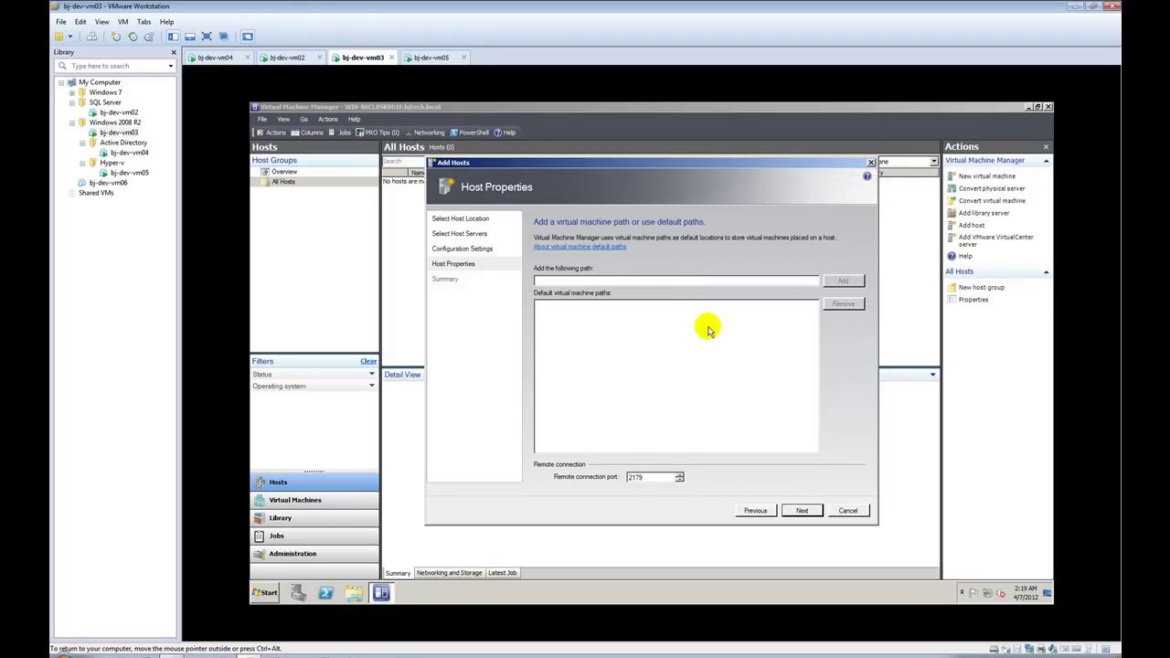
pyautogui.click(791, 510)
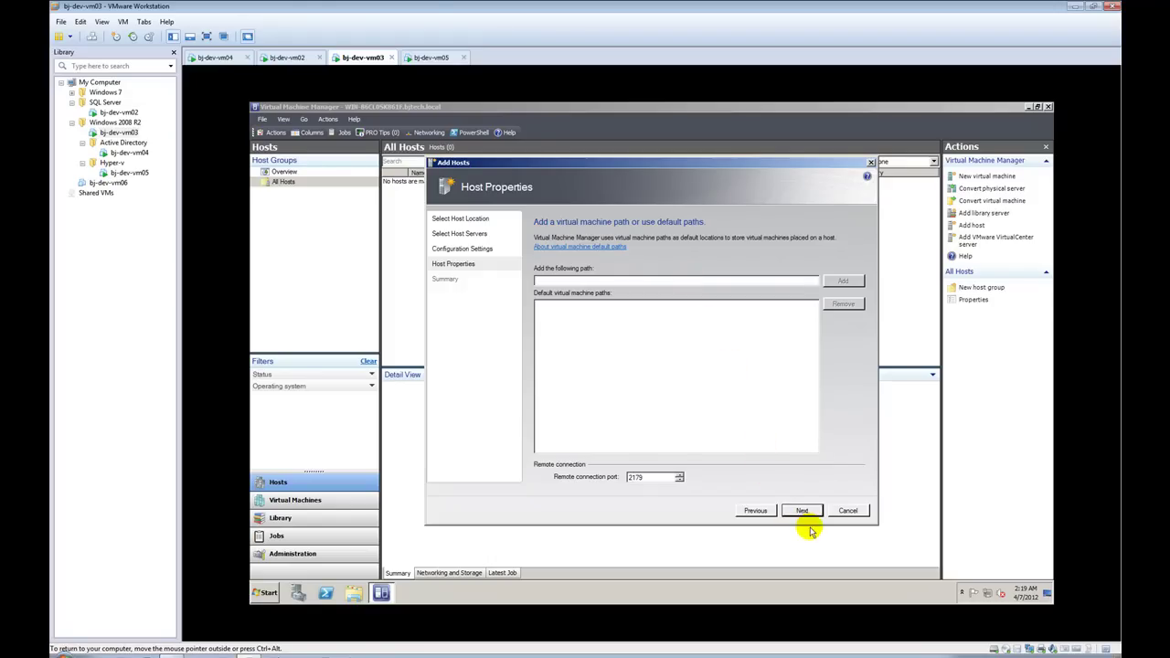
pyautogui.click(804, 515)
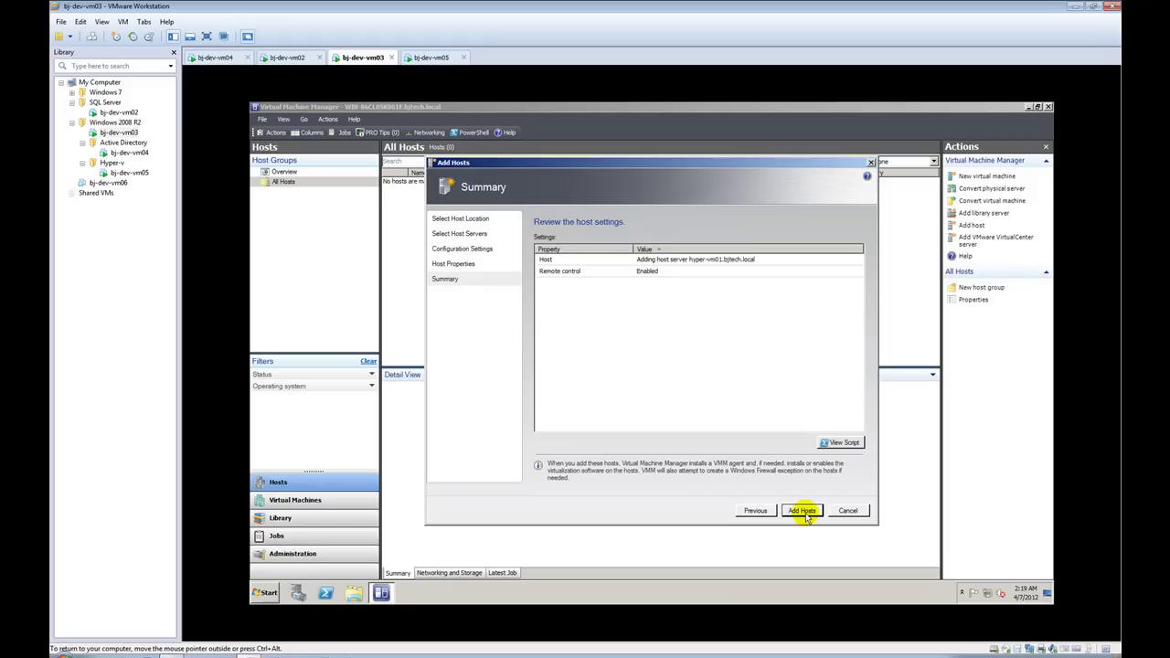
# Step: Open the wizard's PowerShell script in Notepad and Save As addHost.ps1 on the Desktop
pyautogui.click(839, 445)
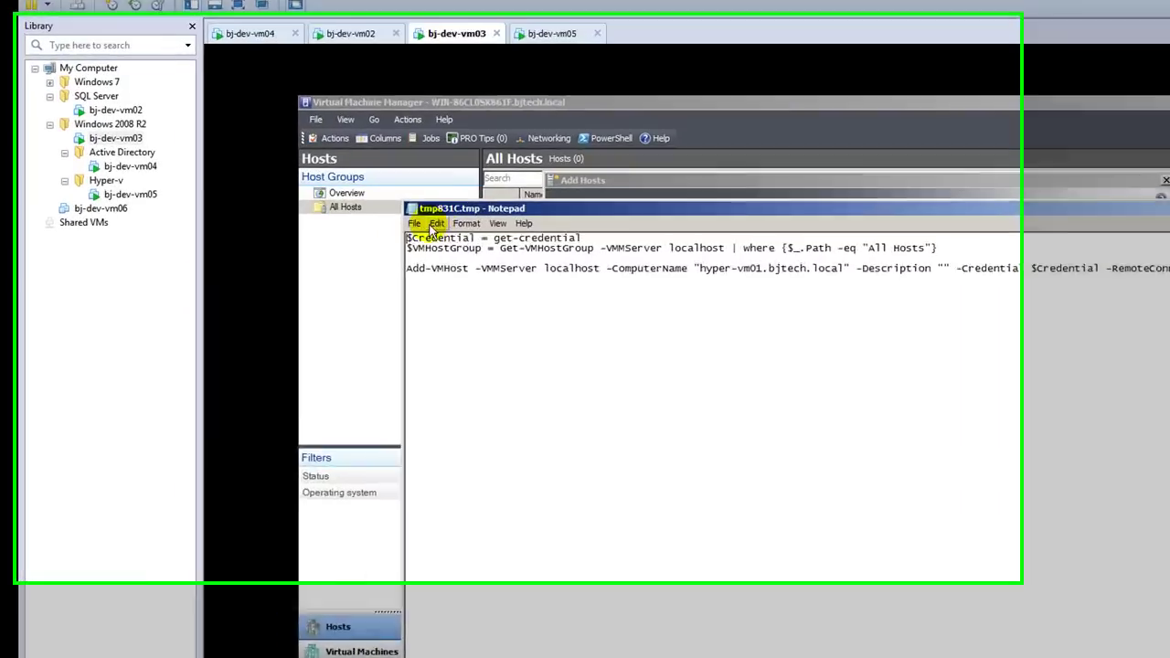
pyautogui.click(335, 194)
pyautogui.click(500, 311)
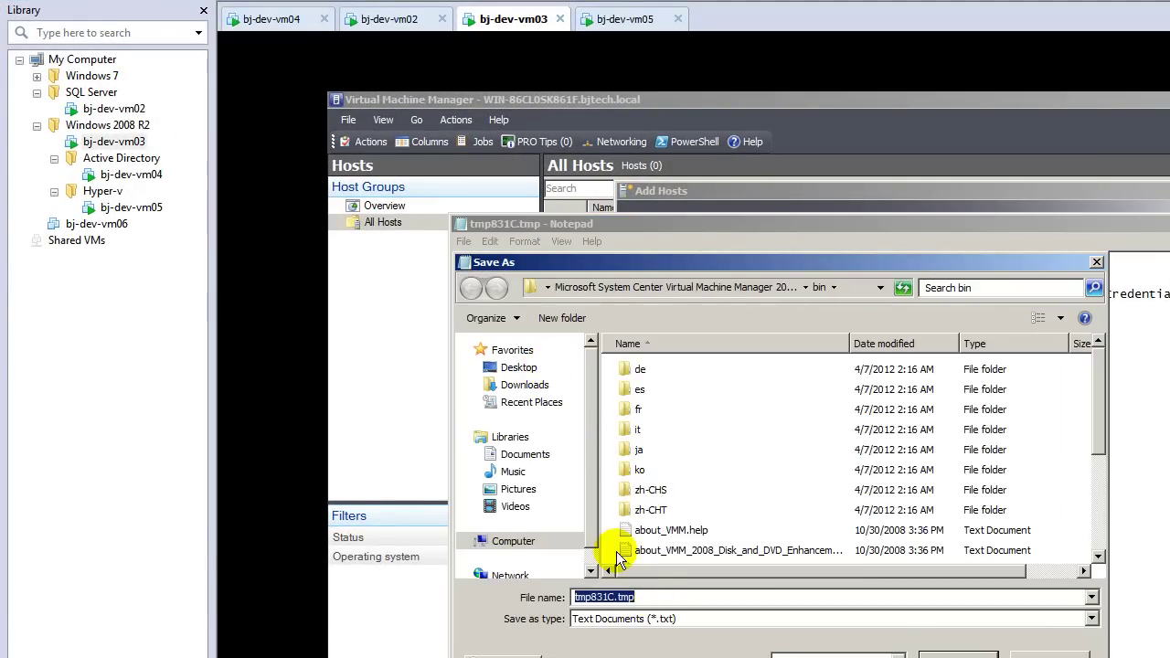
pyautogui.click(528, 367)
pyautogui.doubleClick(649, 596)
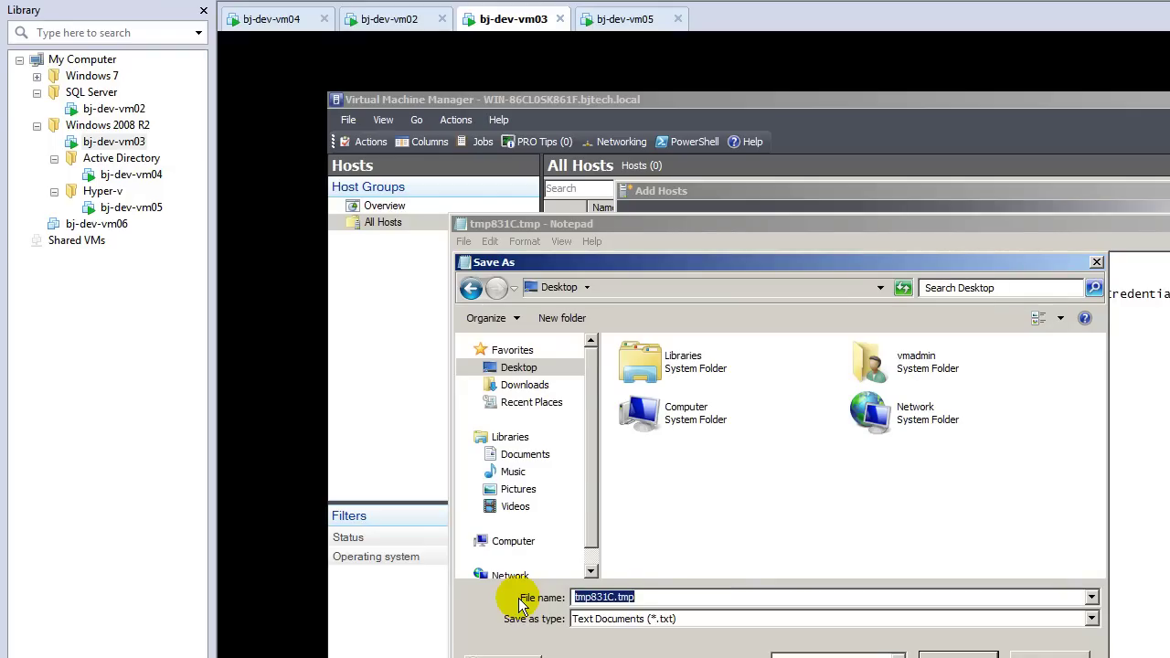
pyautogui.write('addHost')
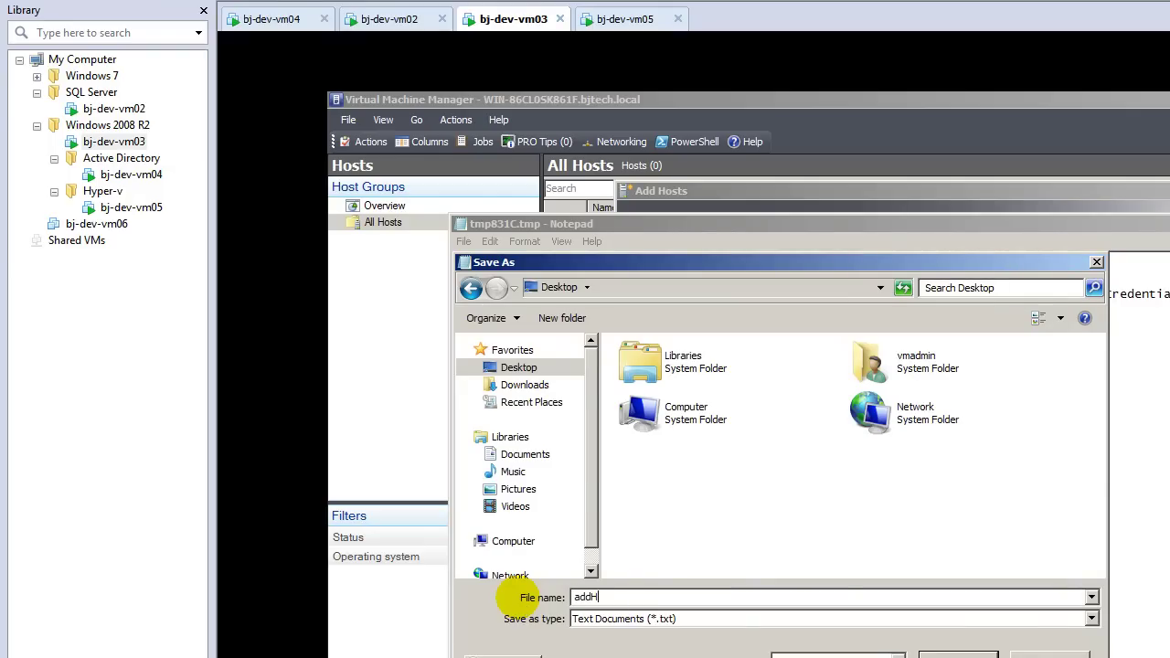
pyautogui.write('.ps1')
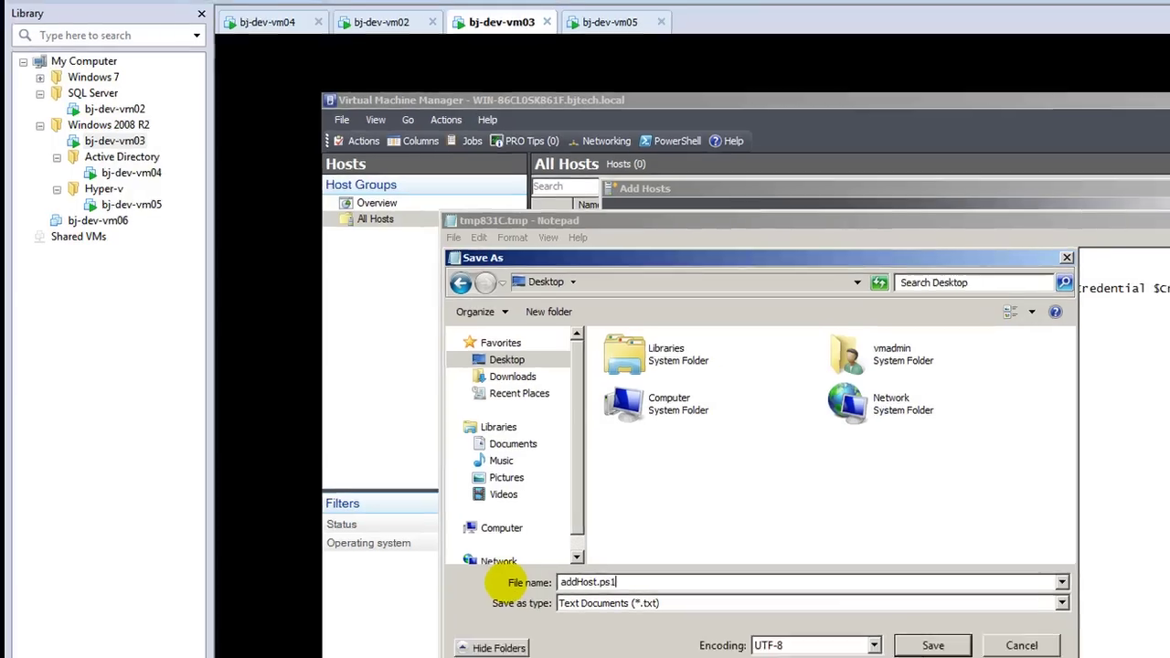
pyautogui.press('Return')
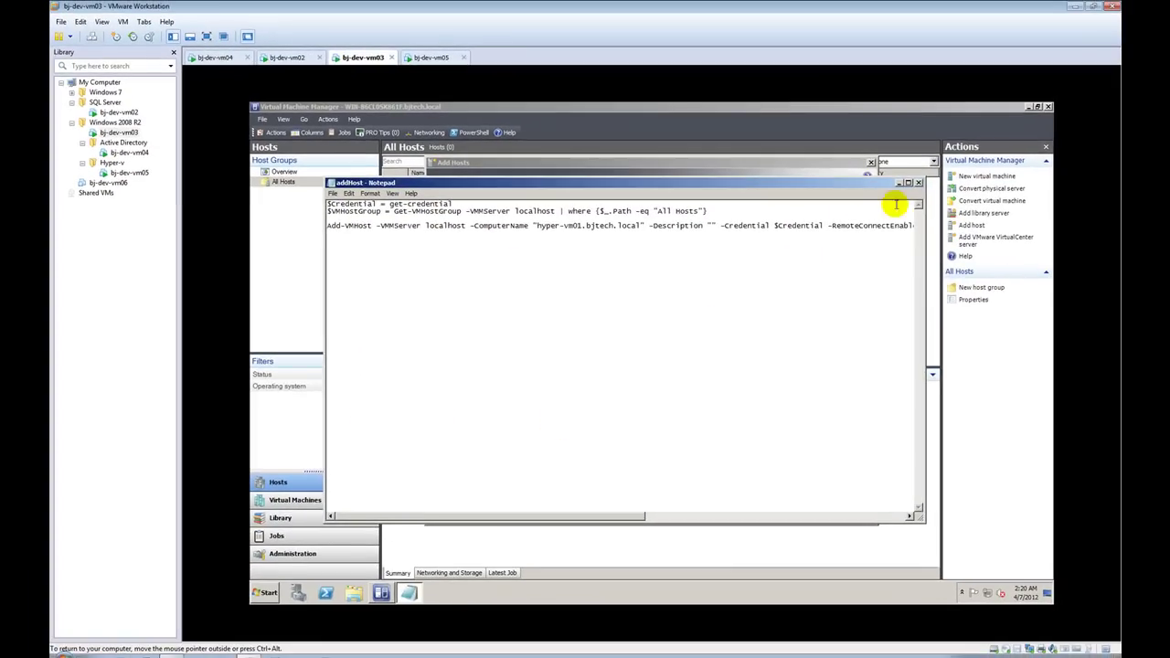
pyautogui.click(919, 187)
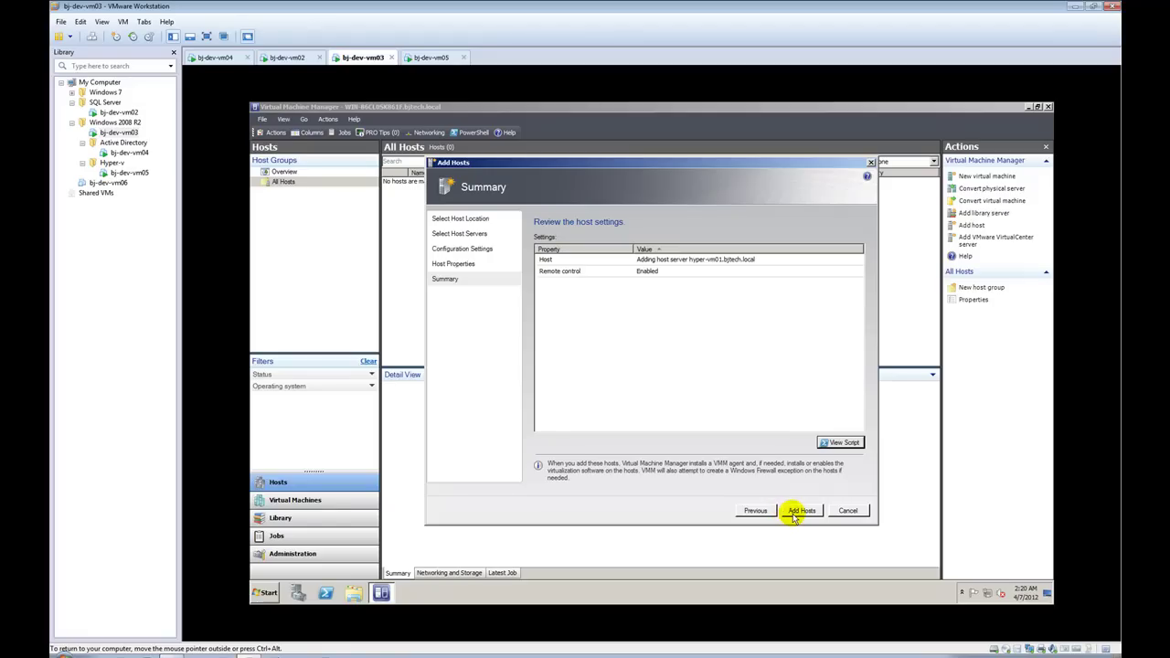
# Step: Start adding hyper-vm01.bjtech.local as a host and maximize the Jobs window
pyautogui.click(799, 509)
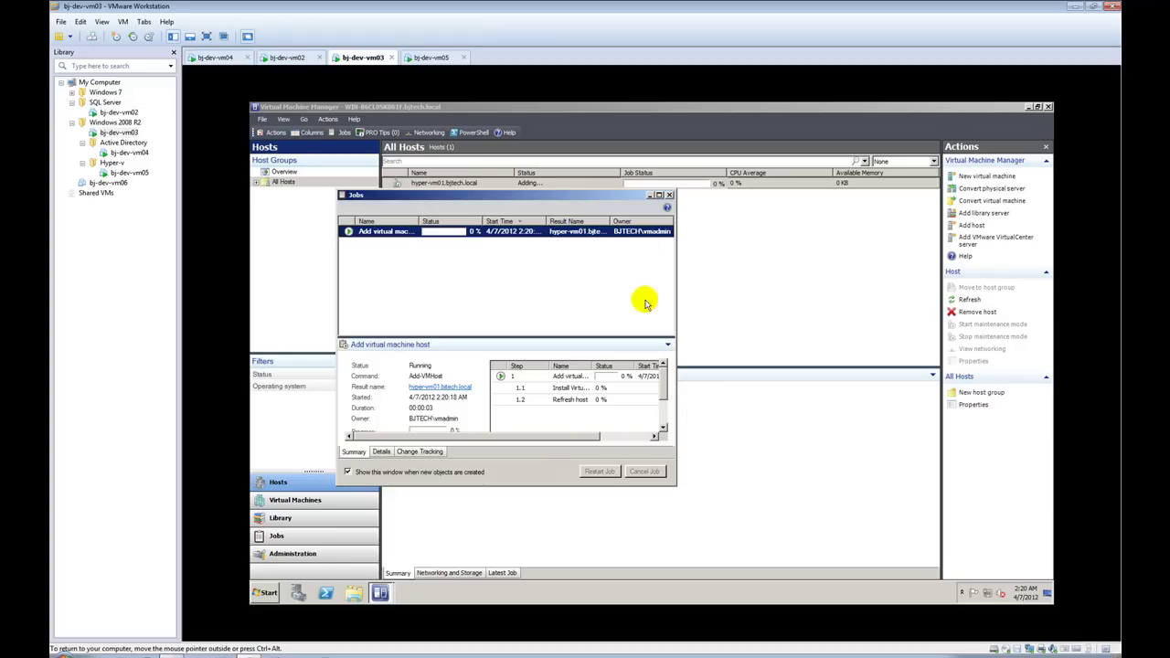
pyautogui.click(658, 195)
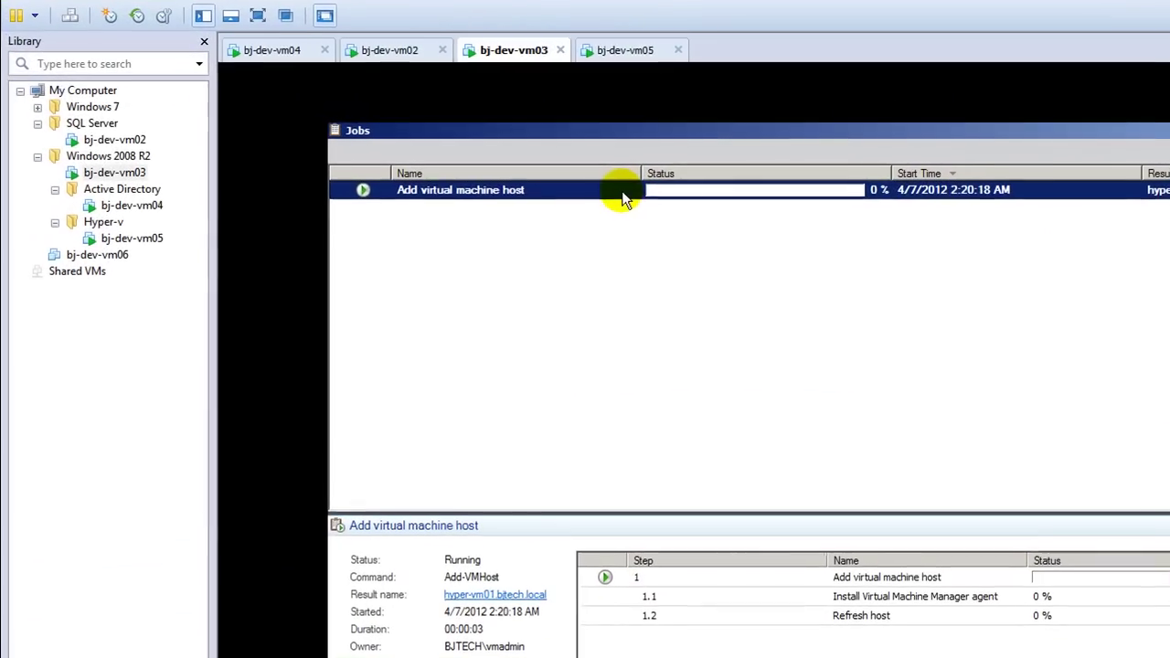
pyautogui.rightClick(622, 195)
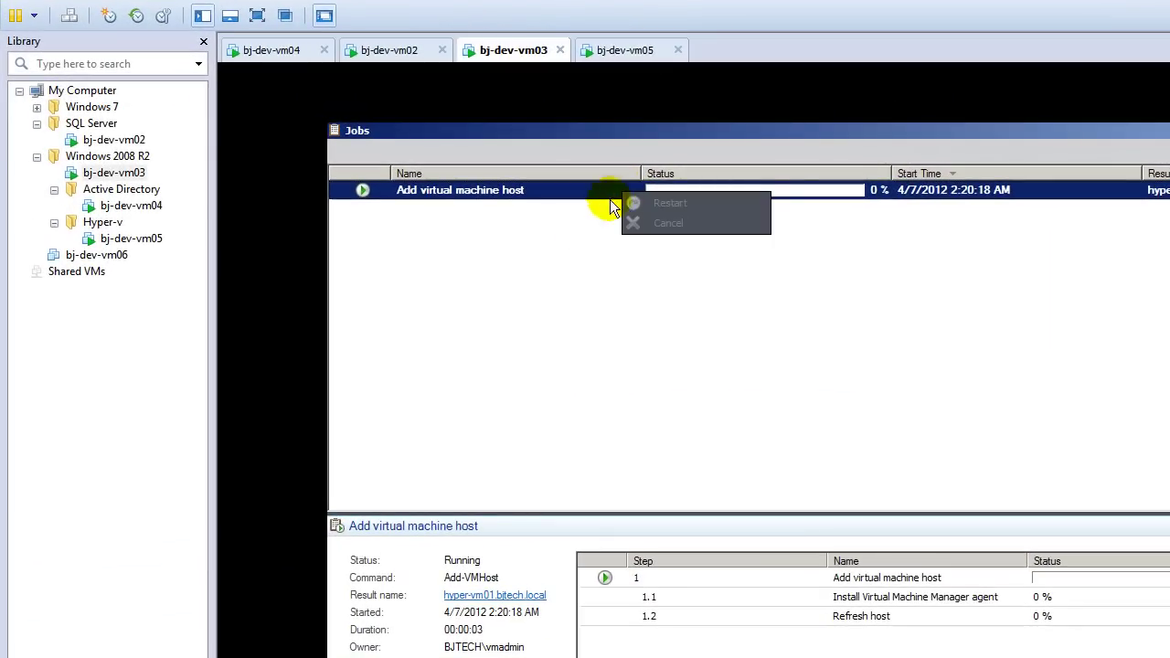
pyautogui.click(527, 264)
pyautogui.click(835, 265)
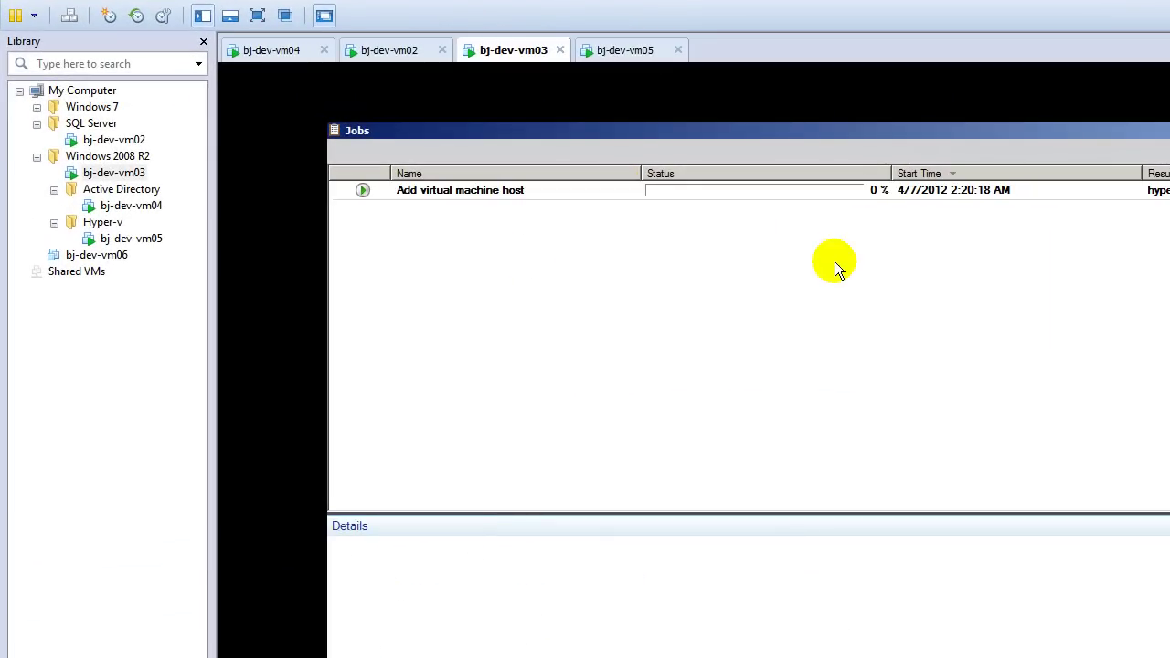
# Step: Review the Add virtual machine host job's steps, including the agent install, then minimize Jobs
pyautogui.click(588, 194)
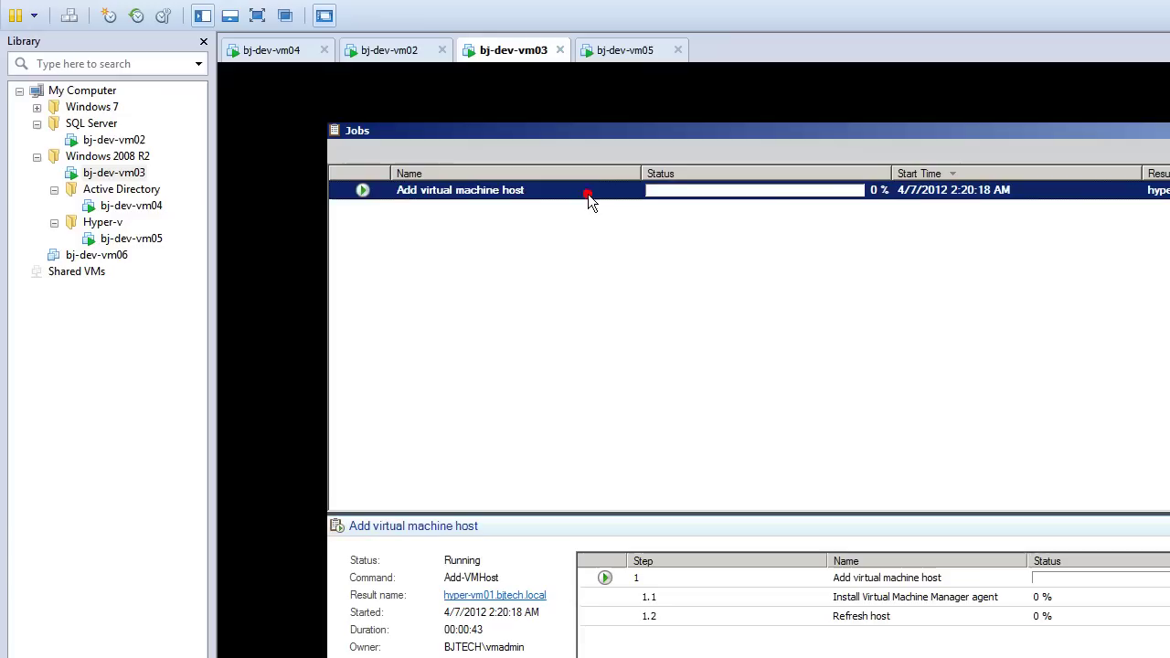
pyautogui.click(655, 587)
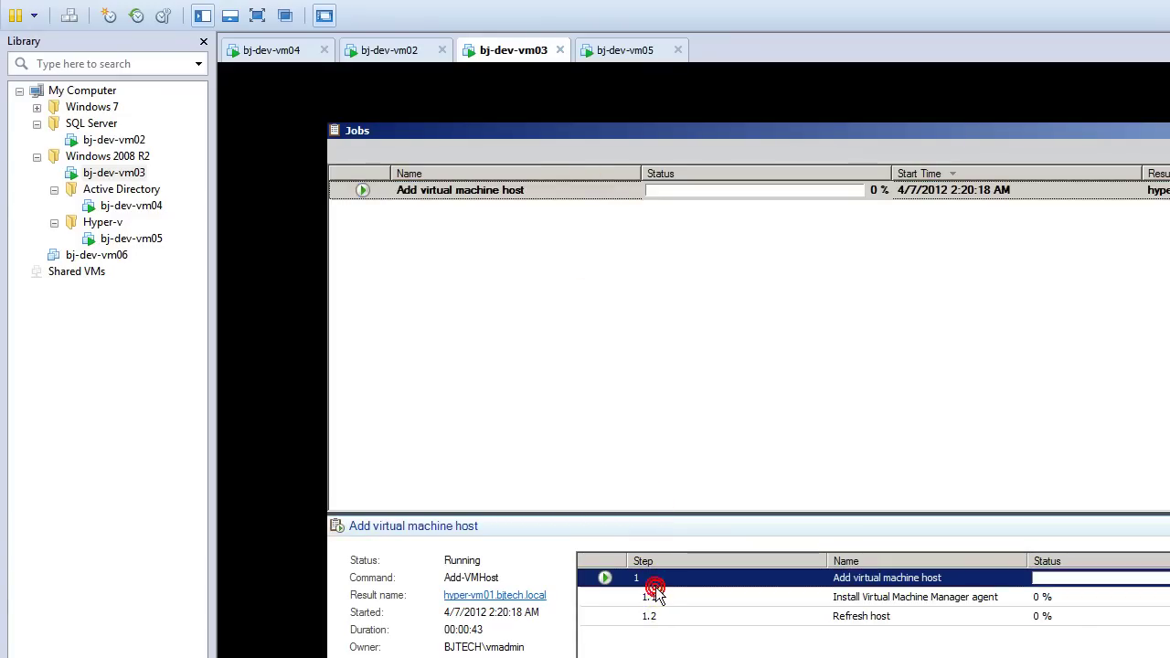
pyautogui.click(654, 599)
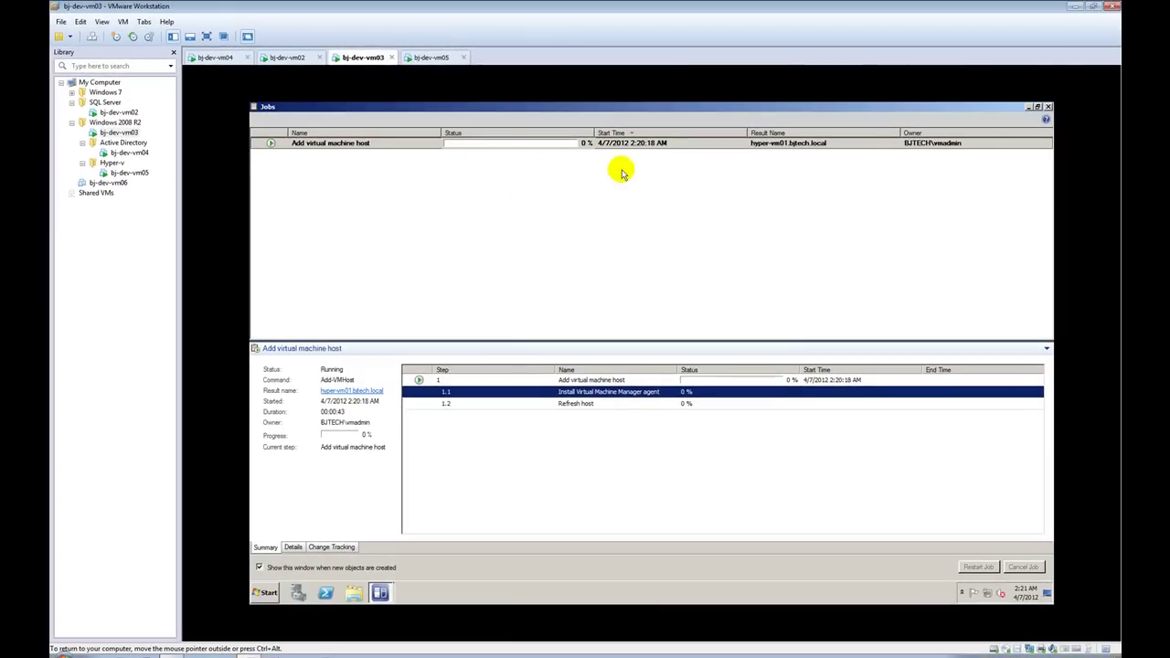
pyautogui.click(1028, 108)
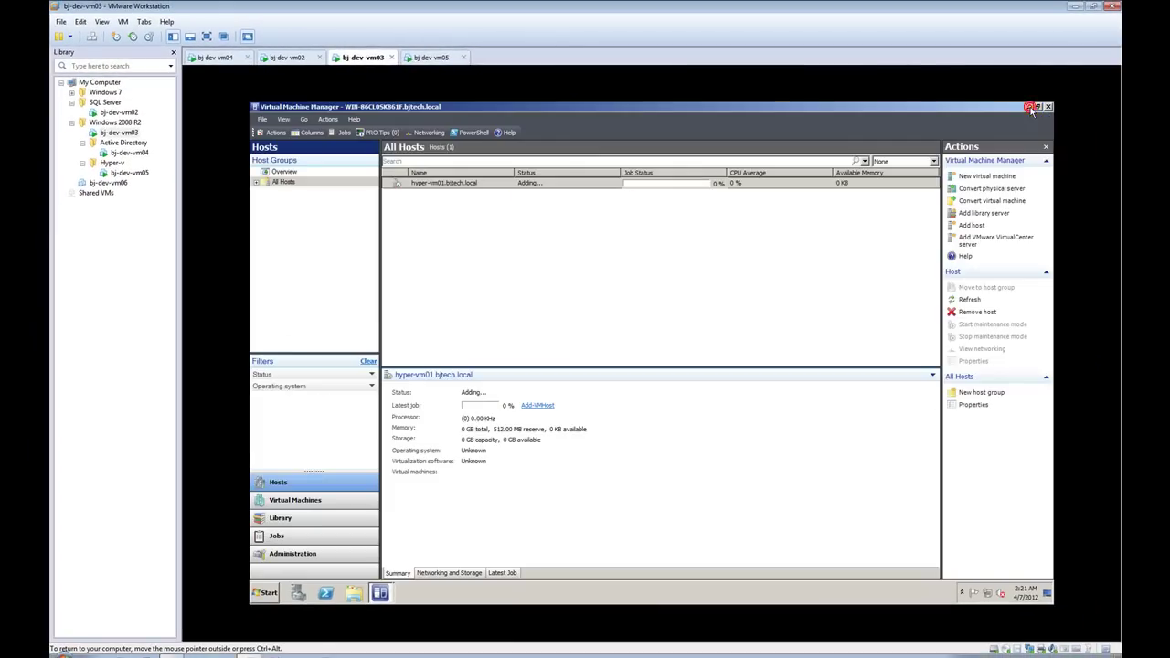
# Step: Refresh the hyper-vm01.bjtech.local host and bring the Jobs window back from the taskbar
pyautogui.click(526, 246)
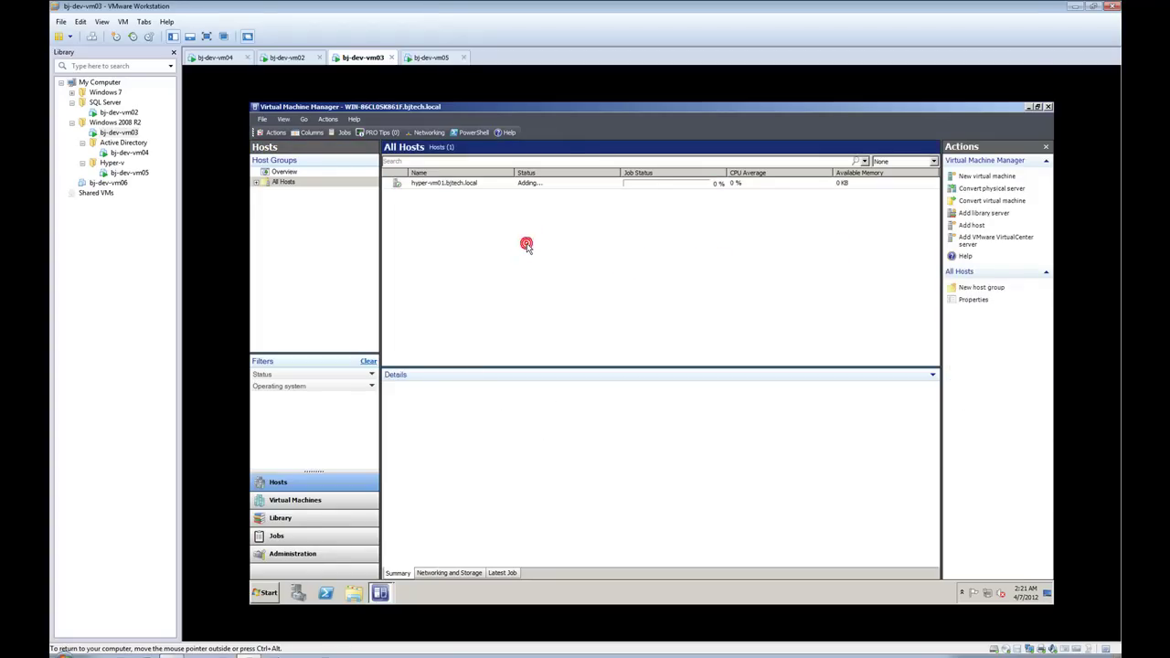
pyautogui.click(486, 184)
pyautogui.rightClick(487, 186)
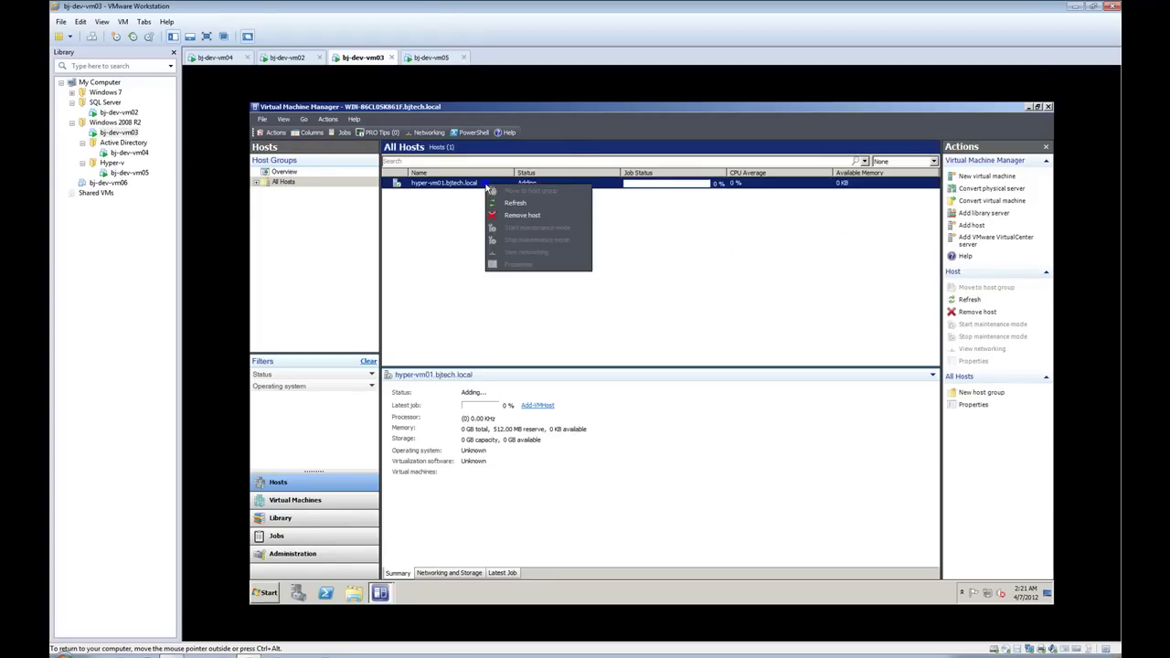
pyautogui.click(511, 207)
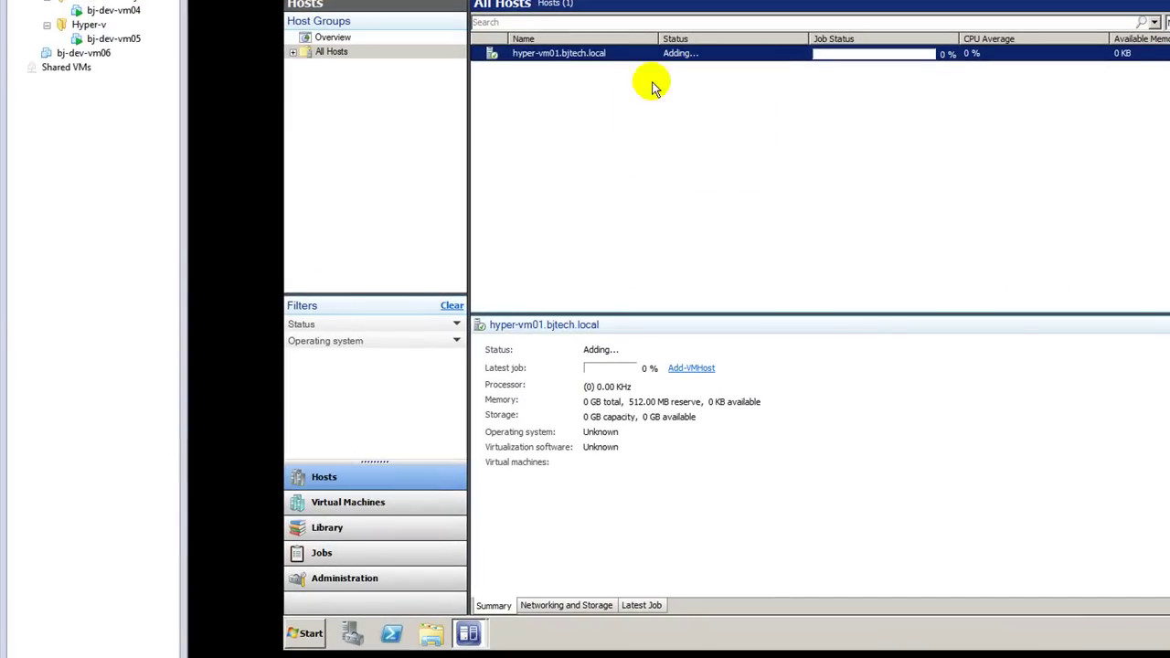
pyautogui.rightClick(612, 57)
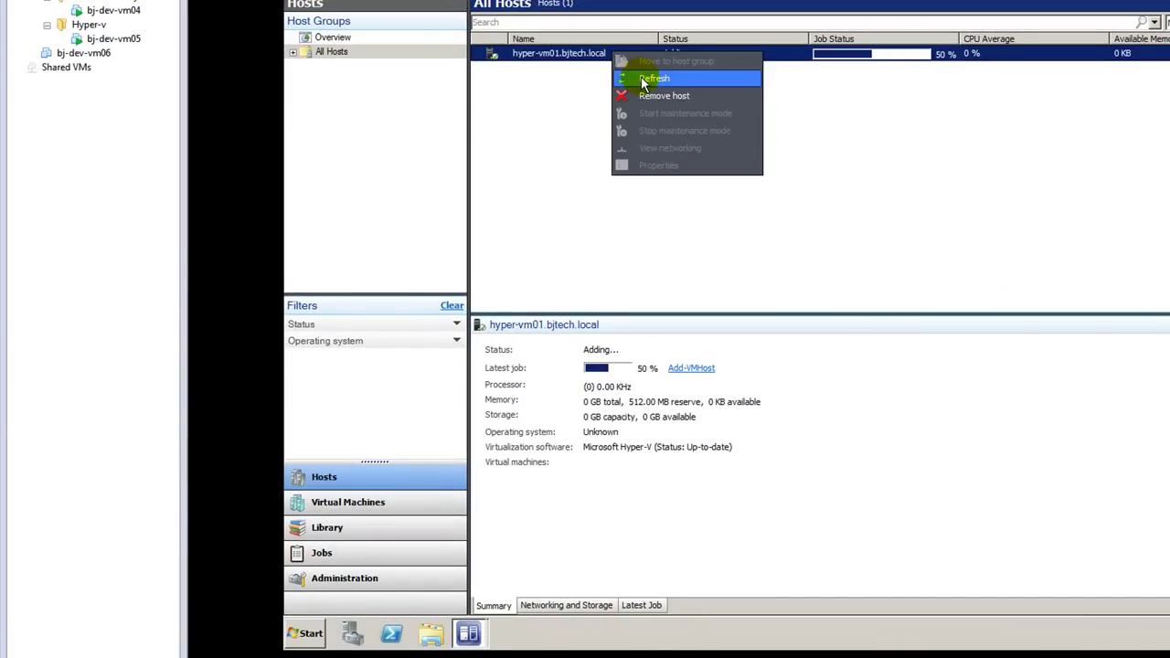
pyautogui.click(643, 81)
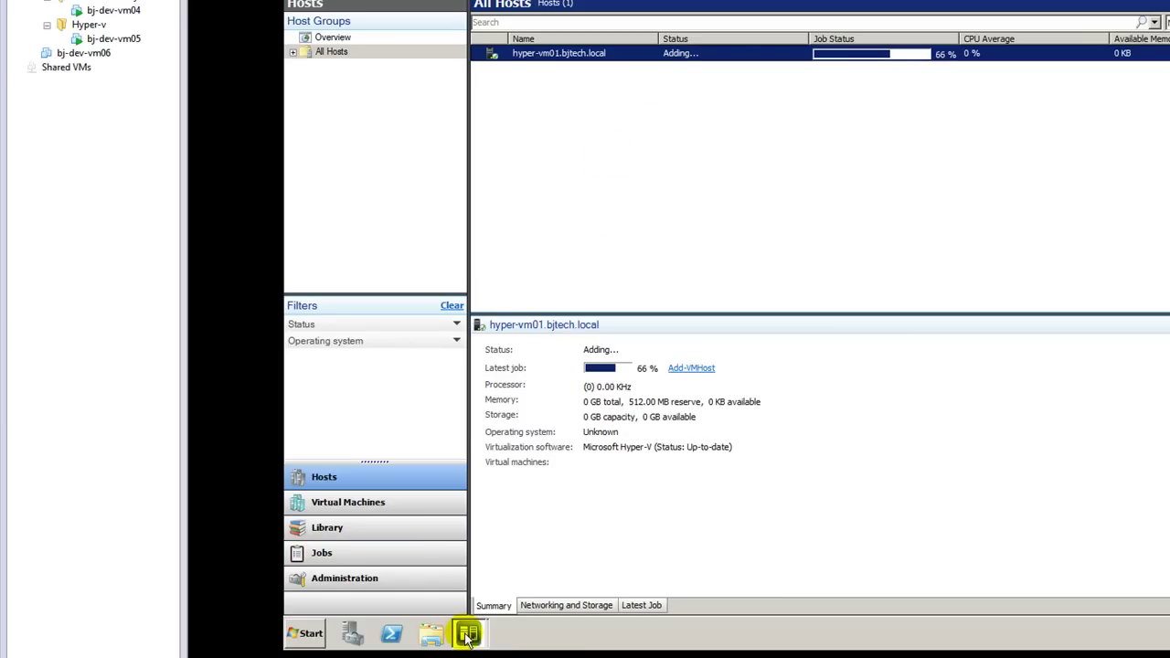
pyautogui.moveTo(464, 628)
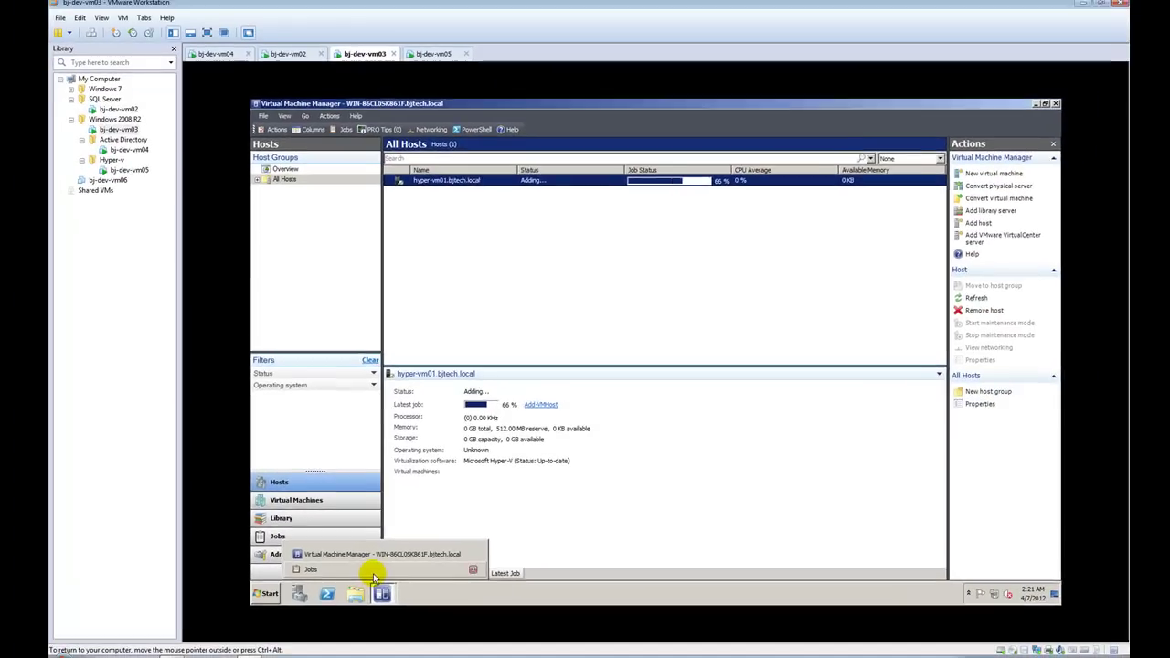
pyautogui.click(373, 570)
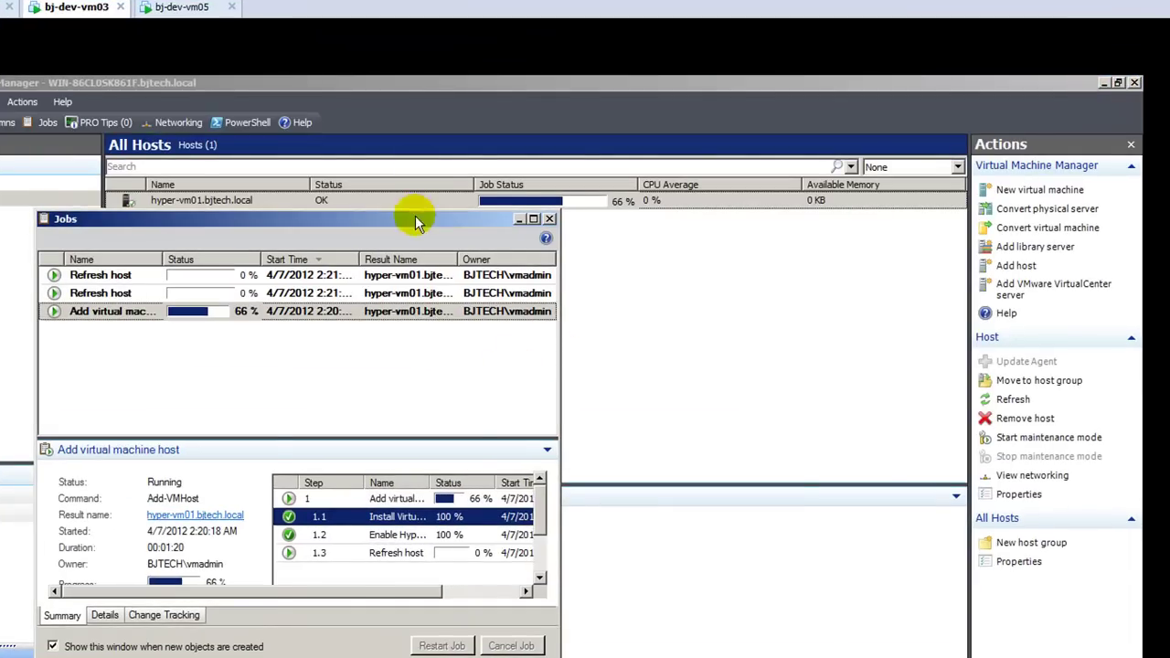
# Step: Resize the Jobs window to show End Time and request another hyper-vm01 host refresh
pyautogui.moveTo(366, 84); pyautogui.dragTo(804, 0)
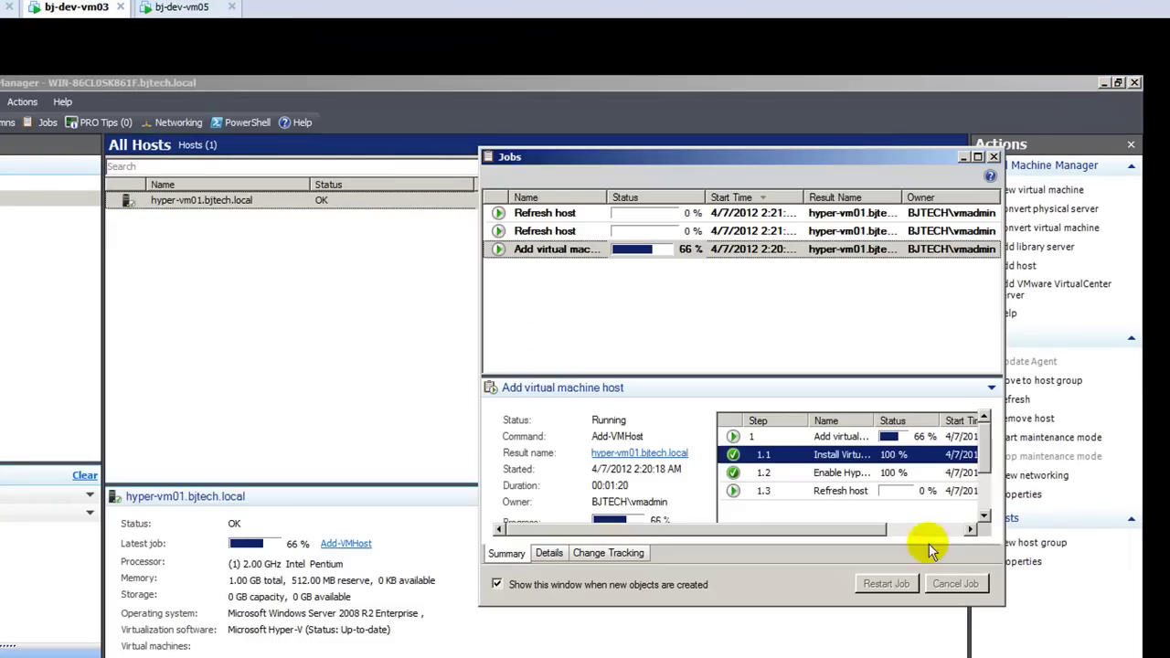
pyautogui.moveTo(999, 606); pyautogui.dragTo(1073, 605)
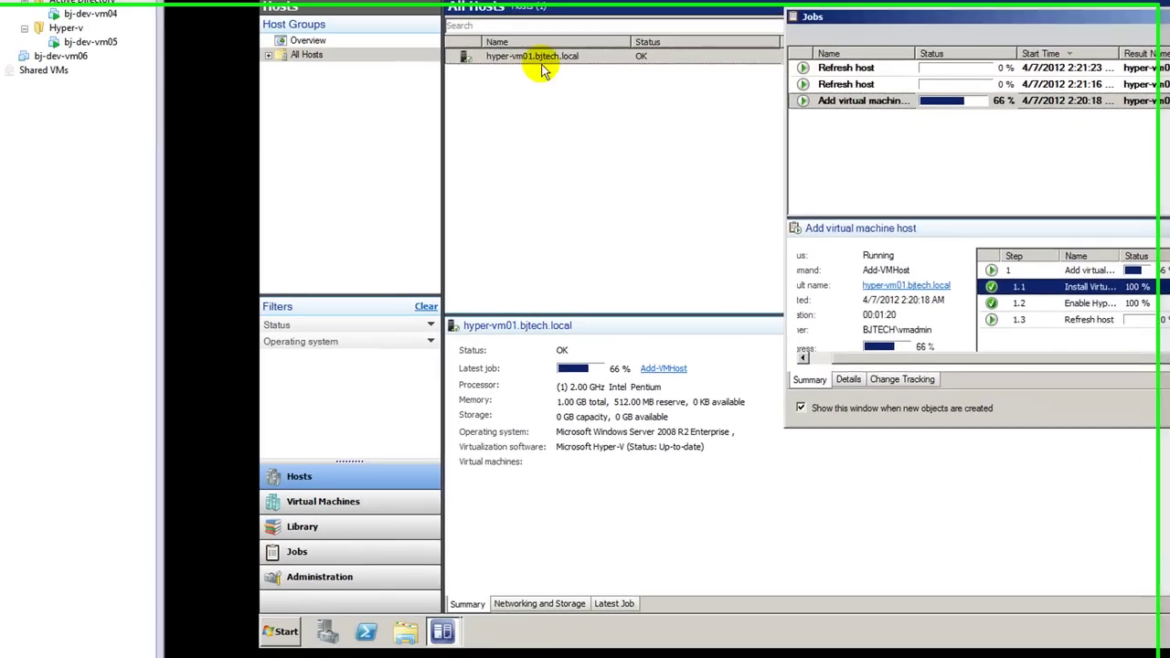
pyautogui.rightClick(304, 159)
pyautogui.click(590, 92)
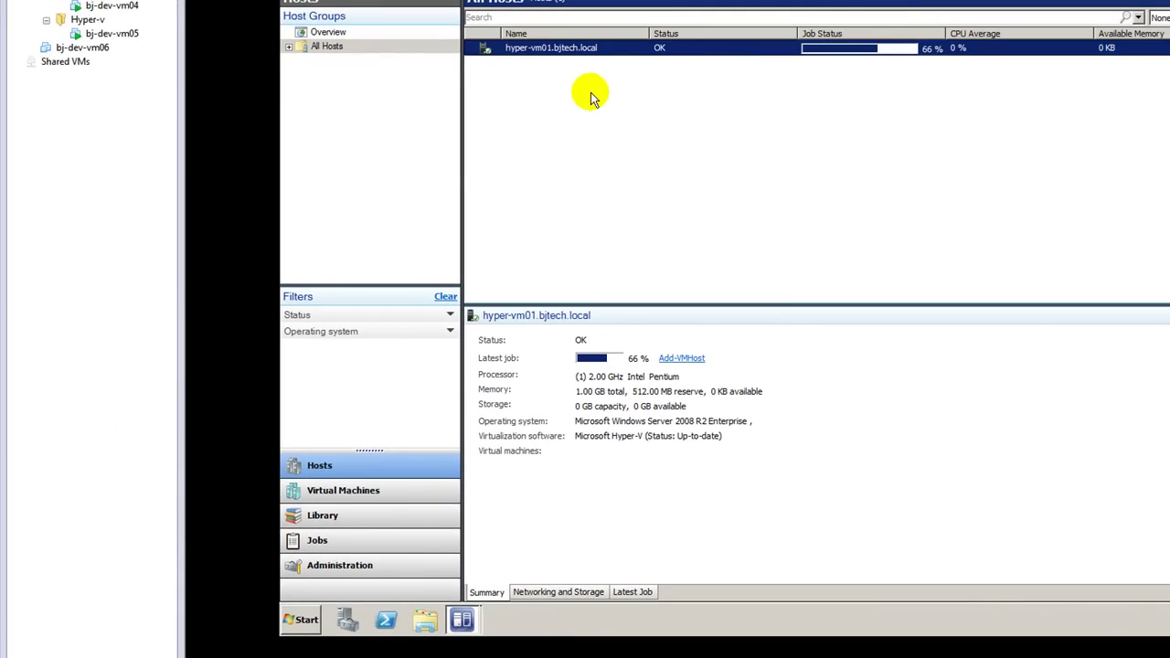
pyautogui.moveTo(459, 619)
pyautogui.click(438, 586)
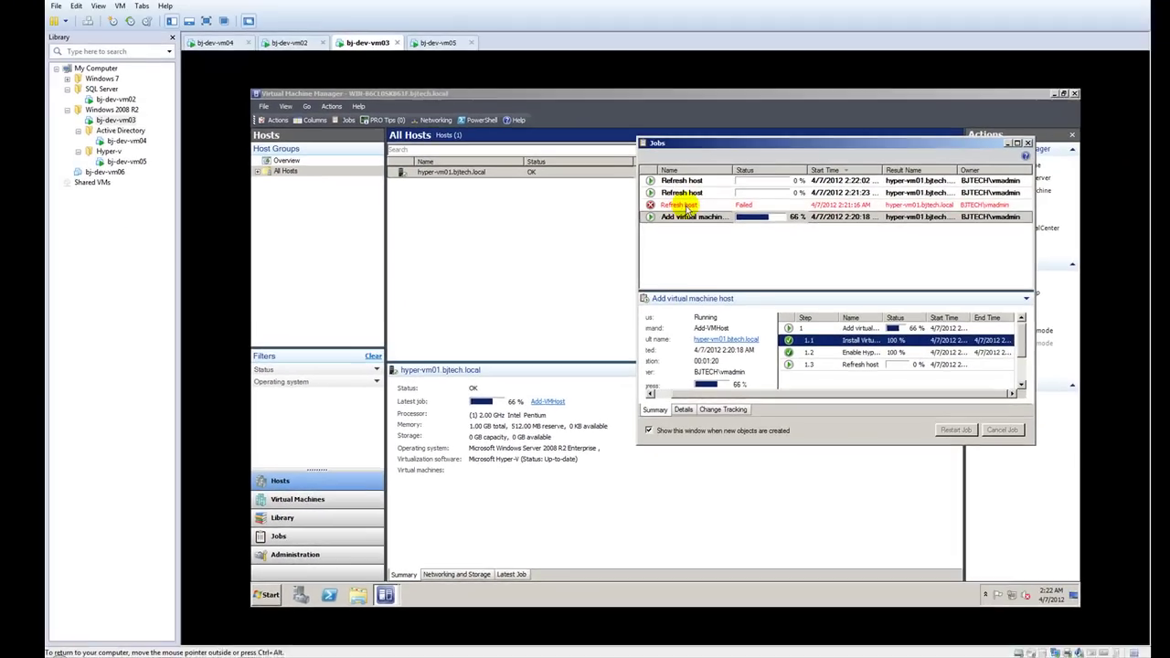
# Step: Read the Error 2606 refresh failure and add-host job progress, then close the Jobs window
pyautogui.rightClick(685, 205)
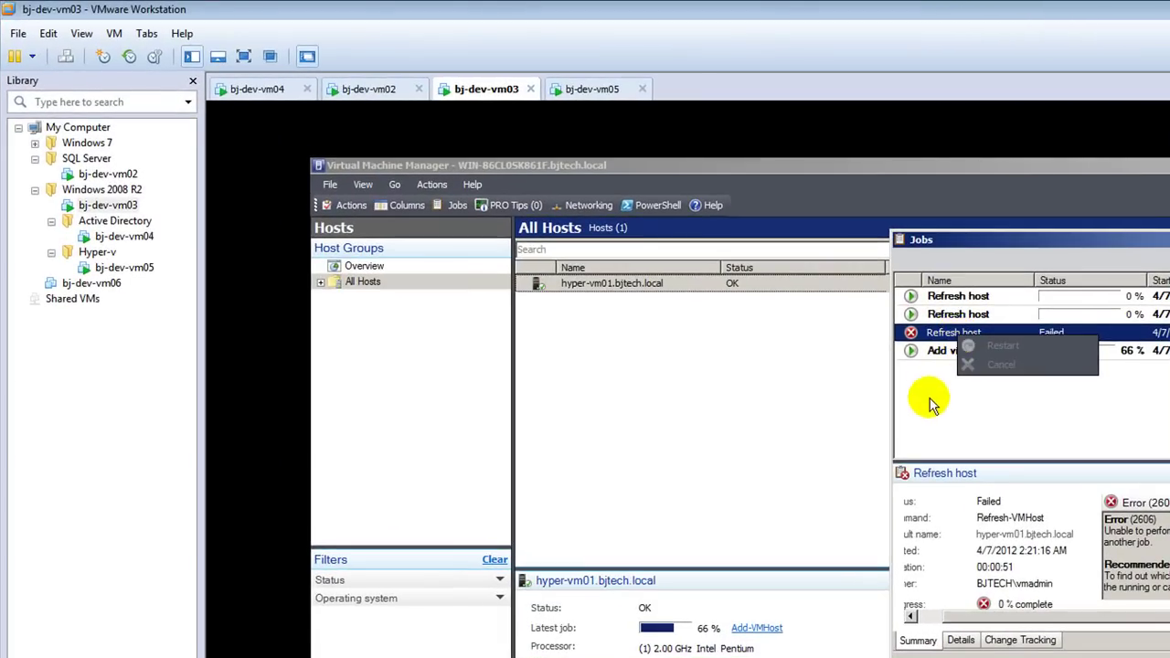
pyautogui.click(928, 411)
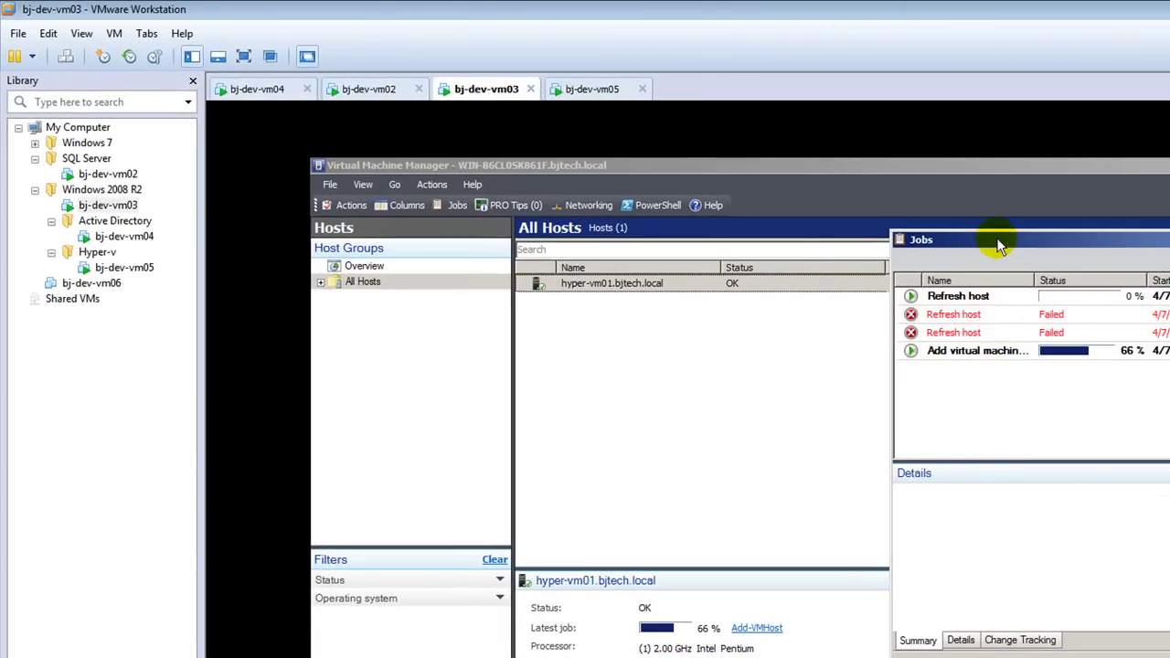
pyautogui.doubleClick(999, 245)
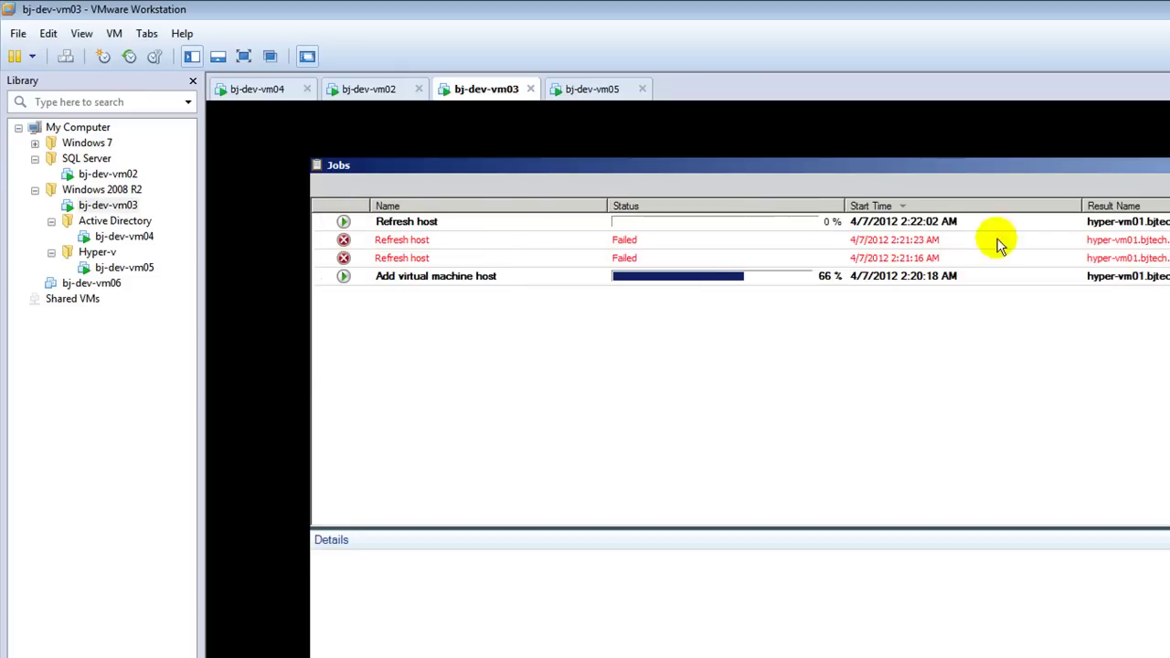
pyautogui.click(555, 260)
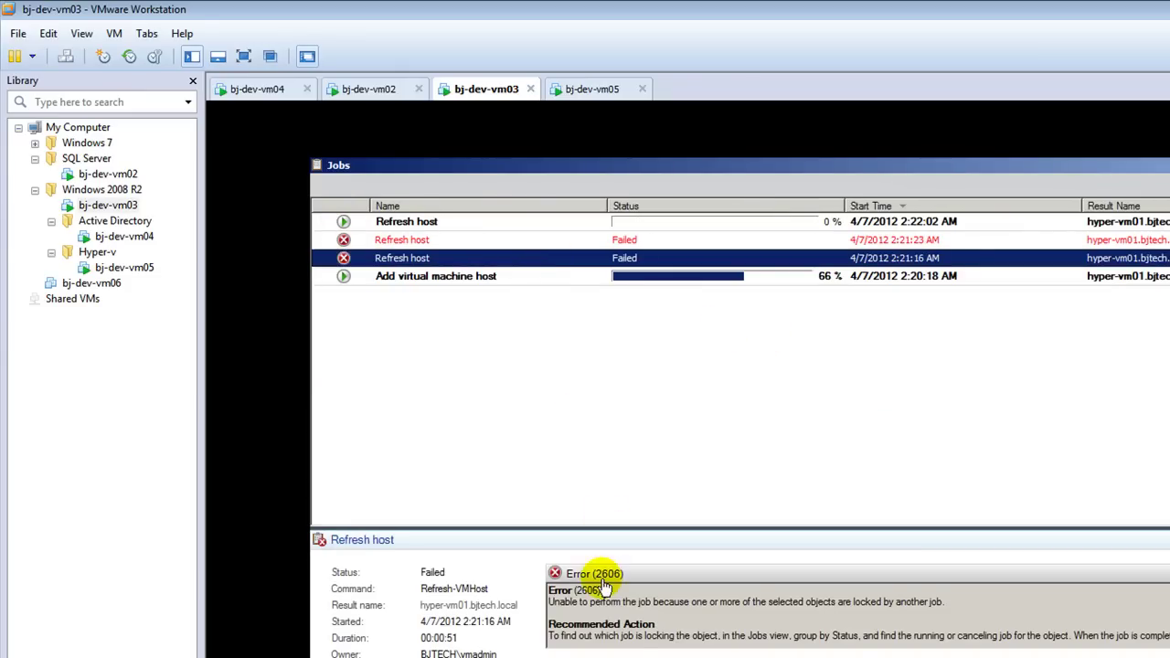
pyautogui.click(547, 277)
pyautogui.click(530, 257)
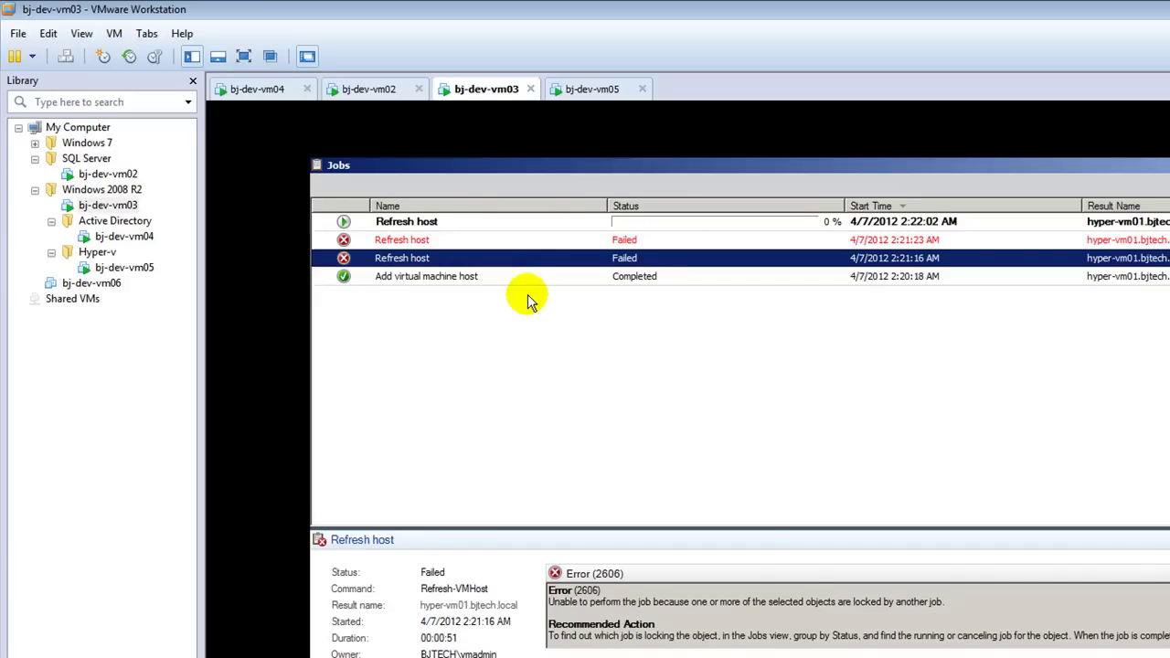
pyautogui.click(501, 224)
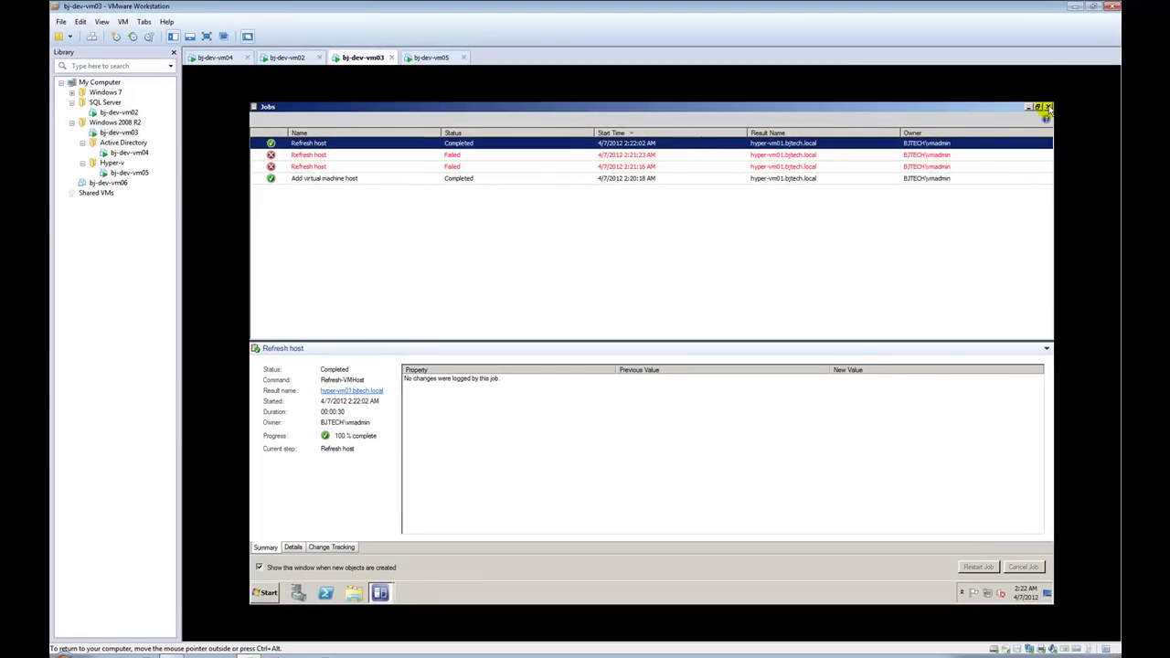
pyautogui.click(1048, 107)
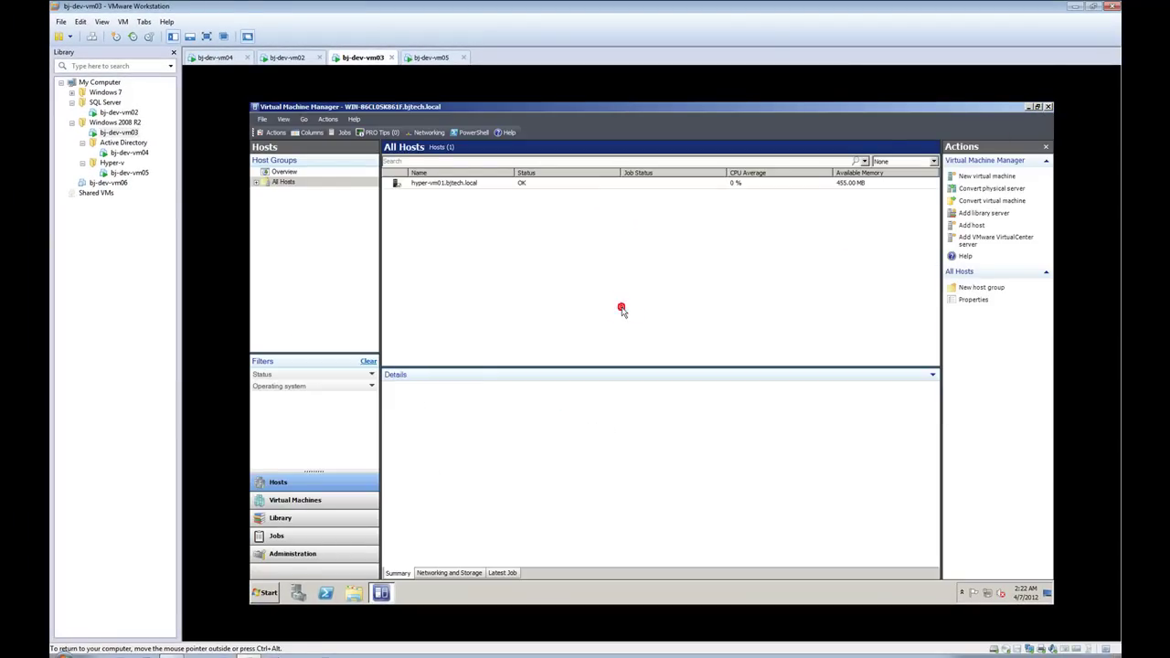
# Step: Select hyper-vm01 under All Hosts, check Hyper-V Manager on bj-dev-vm05, then show Virtual Machines
pyautogui.click(449, 186)
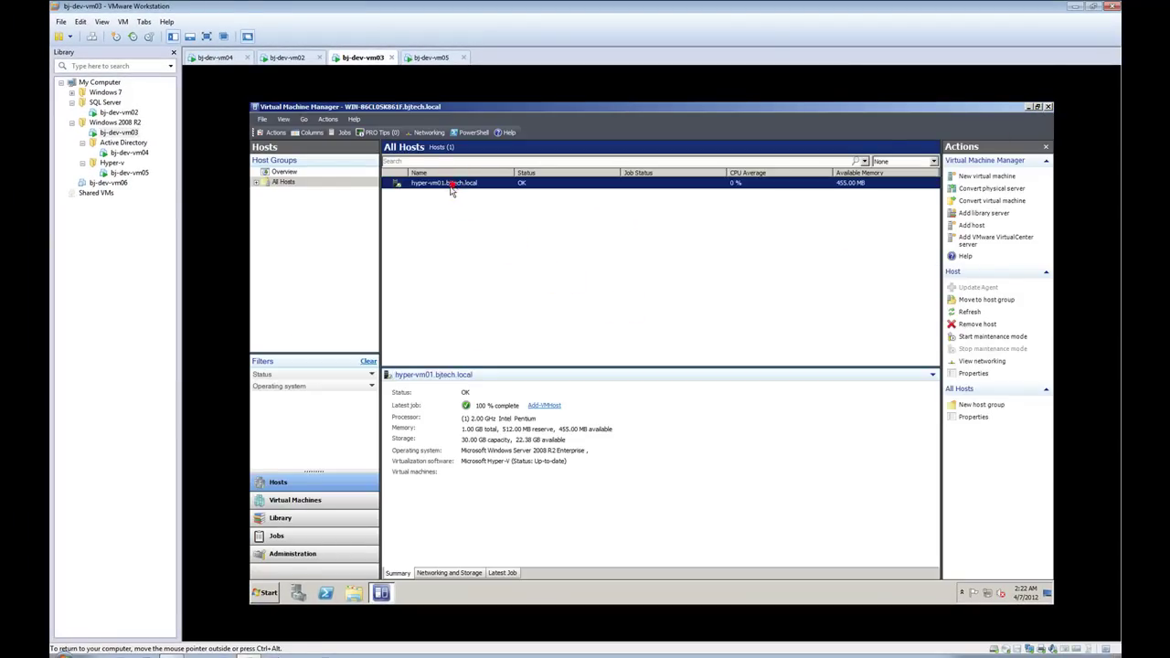
pyautogui.click(255, 182)
pyautogui.click(282, 192)
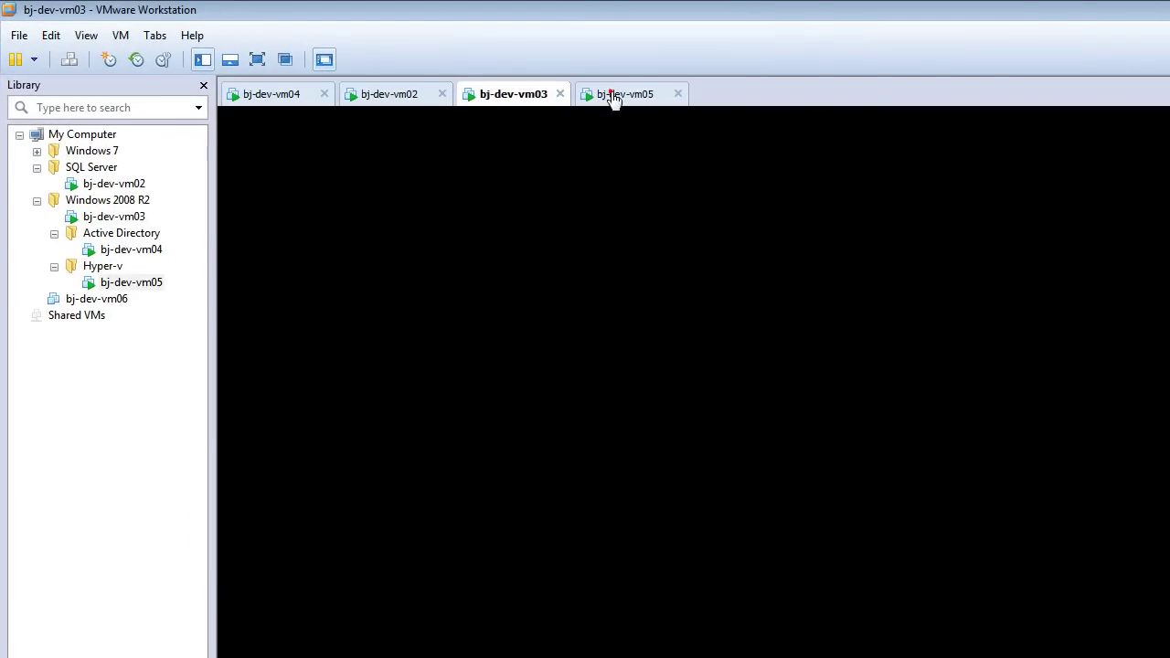
pyautogui.click(612, 94)
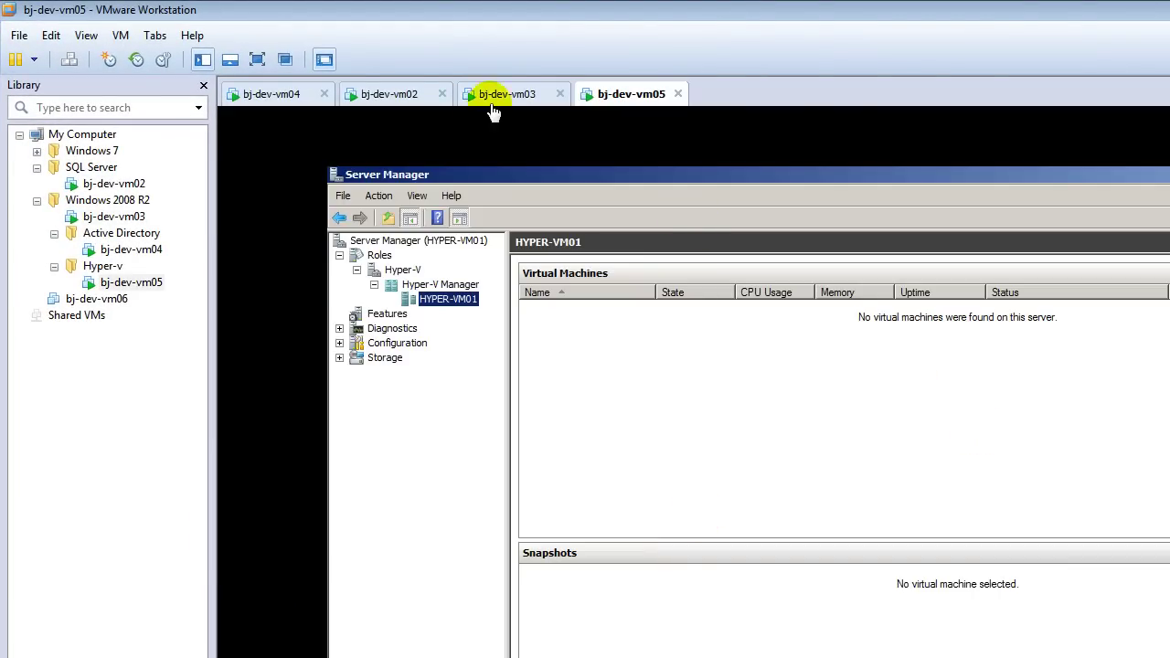
pyautogui.click(500, 94)
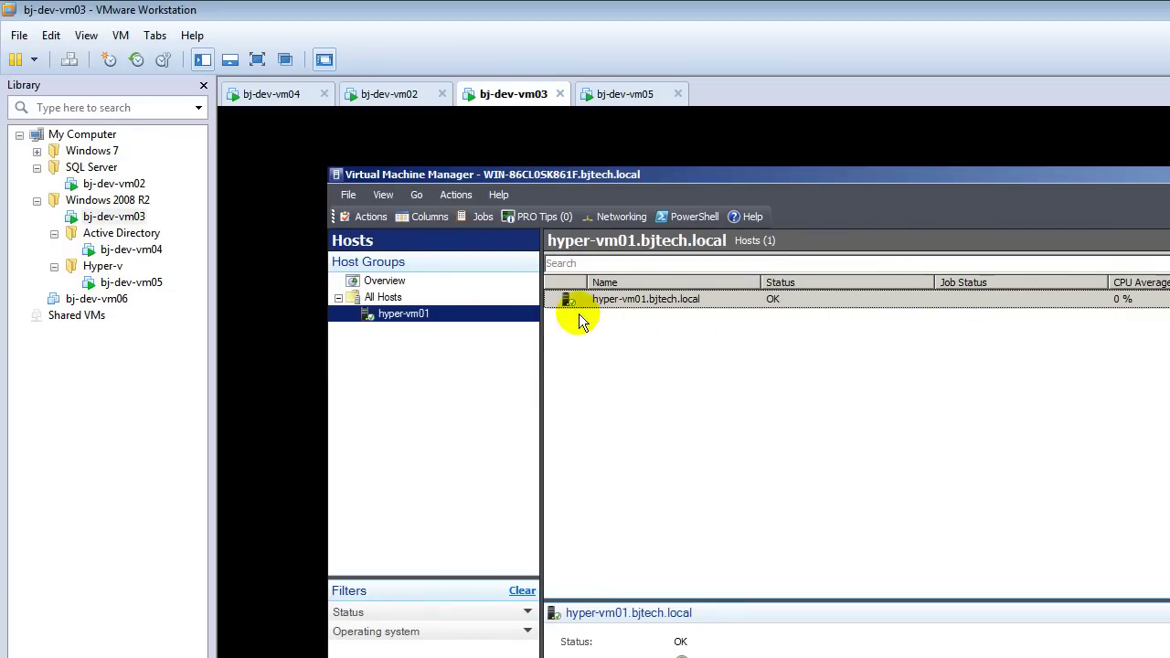
pyautogui.rightClick(399, 313)
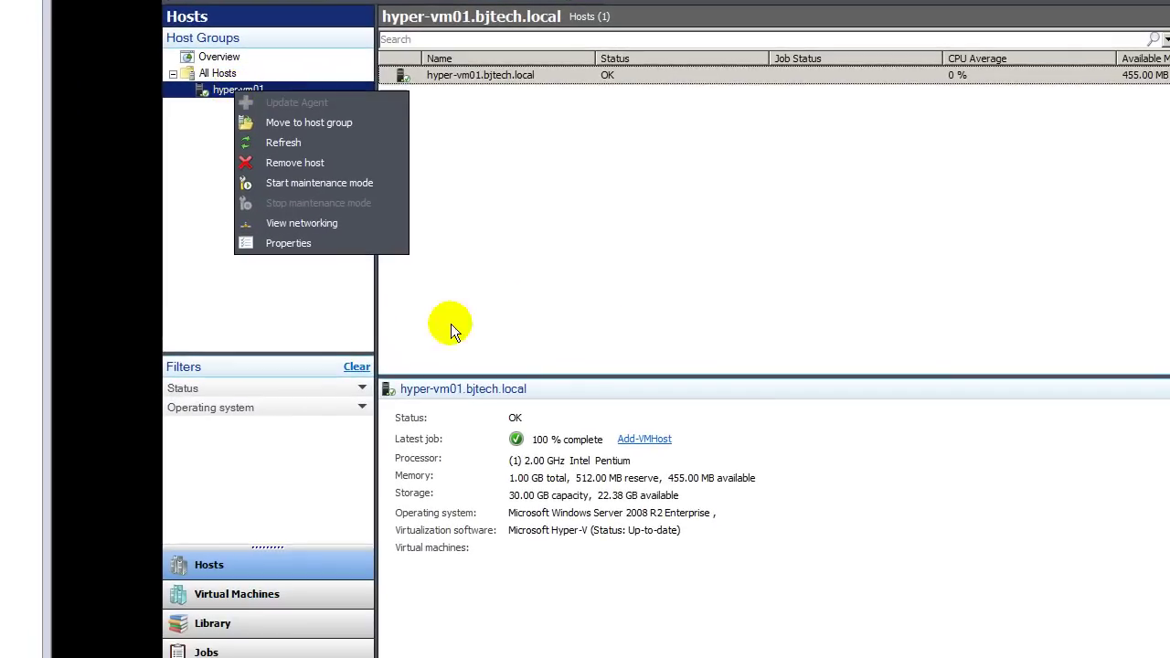
pyautogui.click(612, 352)
pyautogui.click(297, 640)
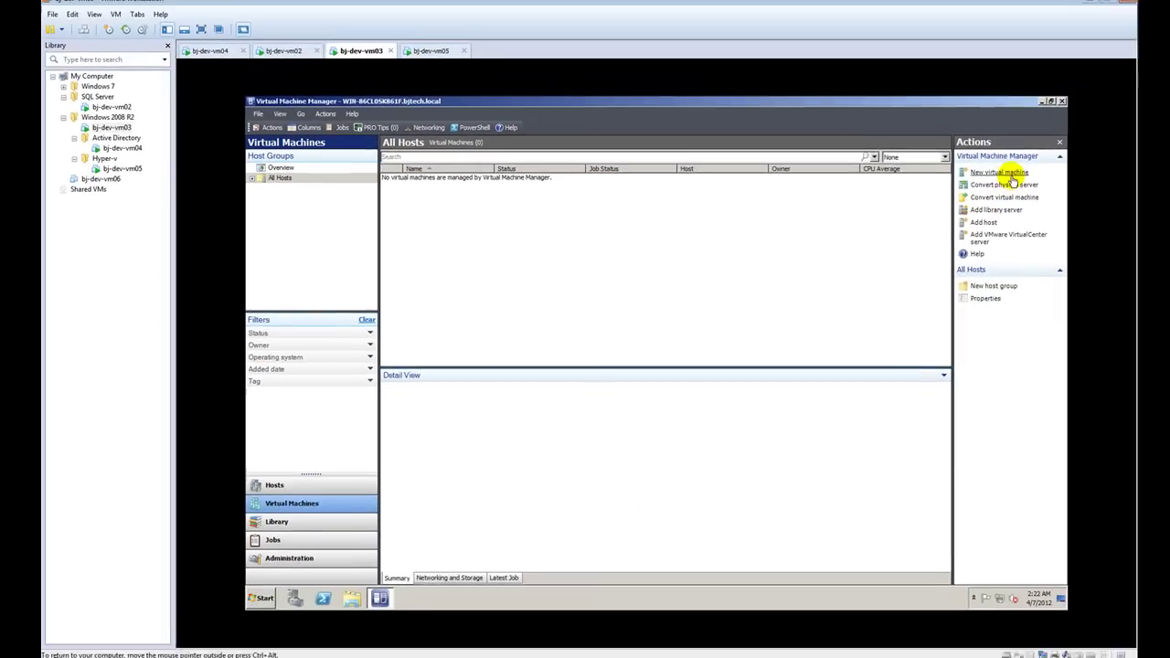
# Step: Start a new virtual machine named TEST01-VM using a blank virtual hard disk
pyautogui.click(1011, 179)
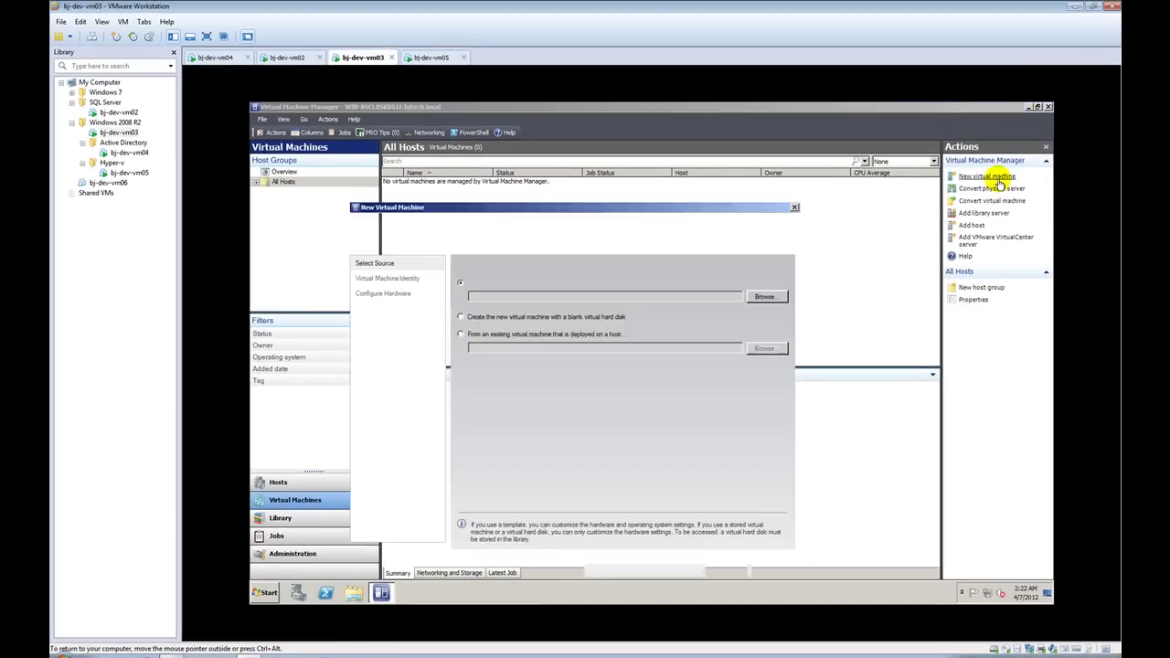
pyautogui.click(559, 319)
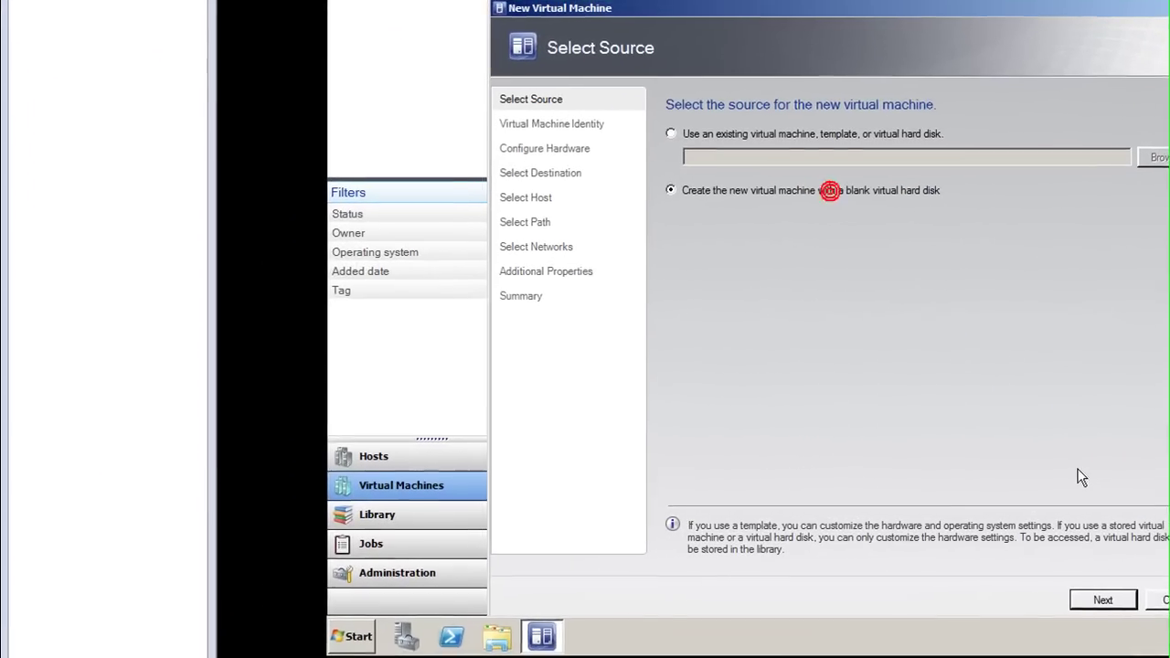
pyautogui.click(1100, 599)
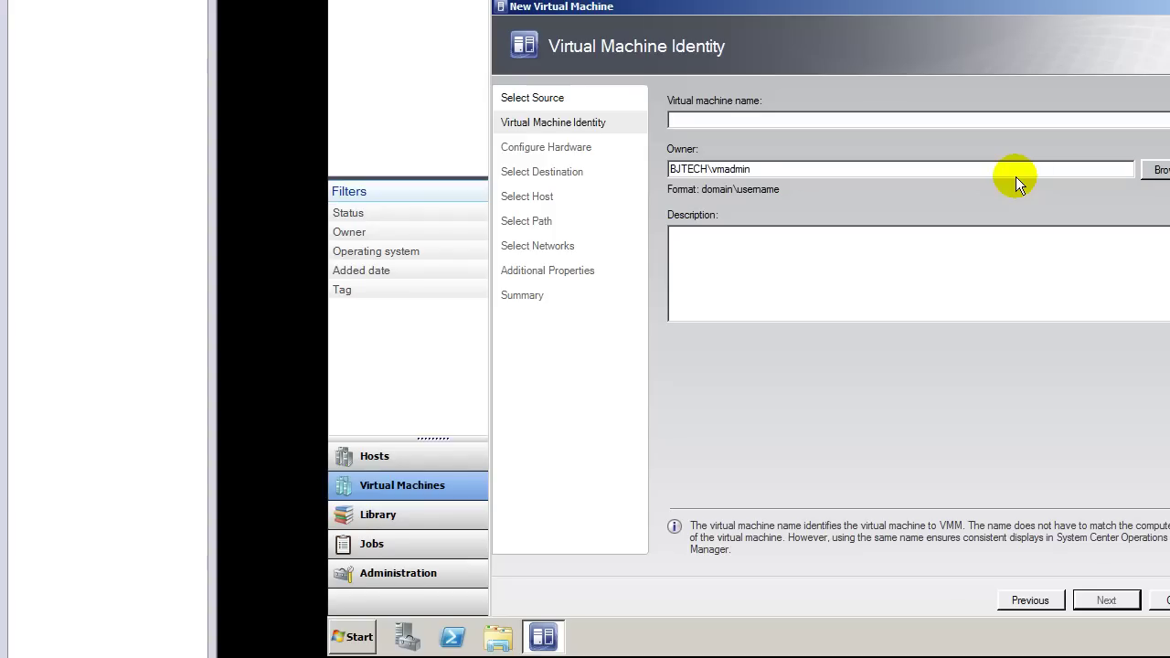
pyautogui.write('TEST01-VM')
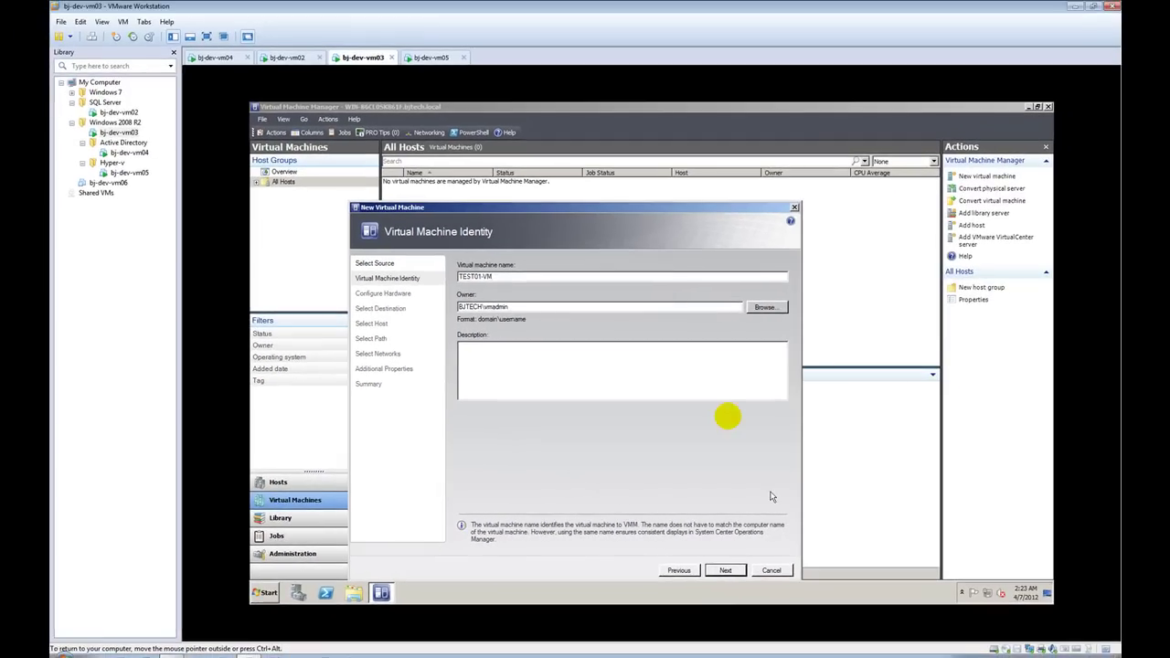
pyautogui.click(724, 570)
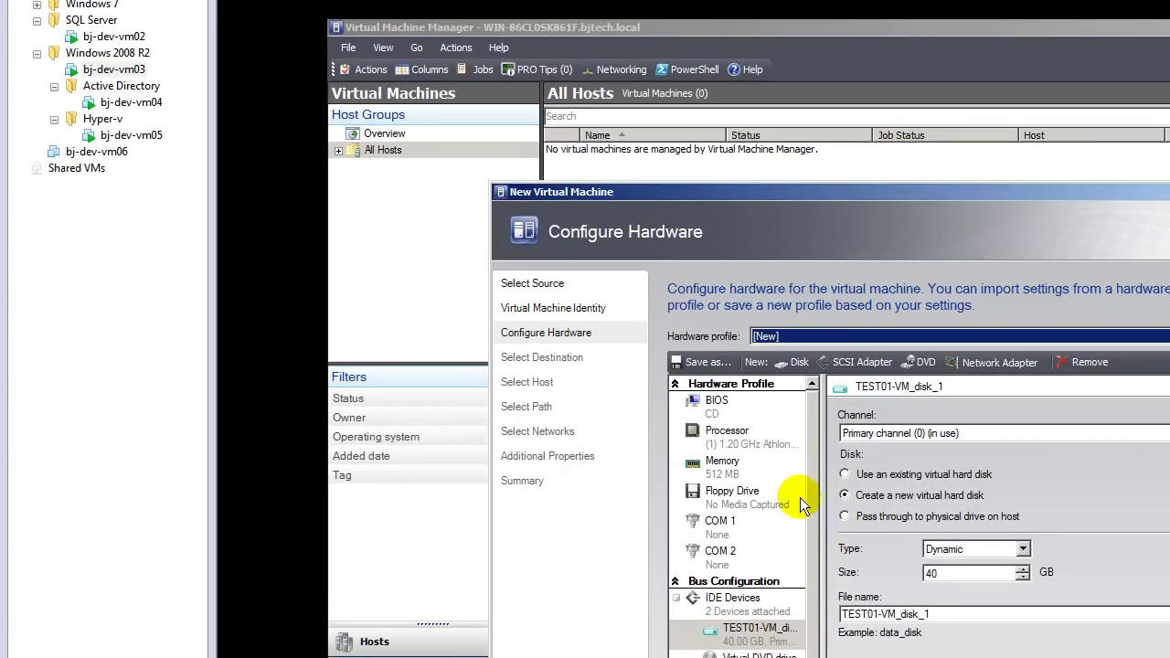
# Step: Enter a 10 GB disk size, then check free disk space in Computer
pyautogui.click(990, 574)
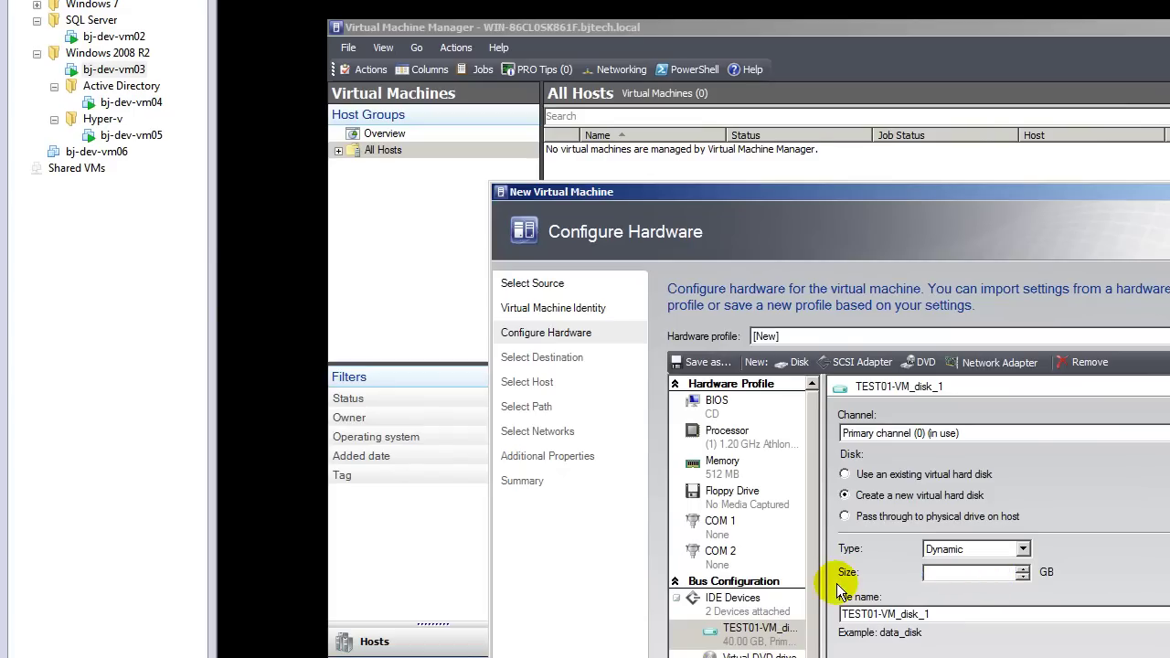
pyautogui.press('BackSpace')
pyautogui.press('BackSpace')
pyautogui.write('10')
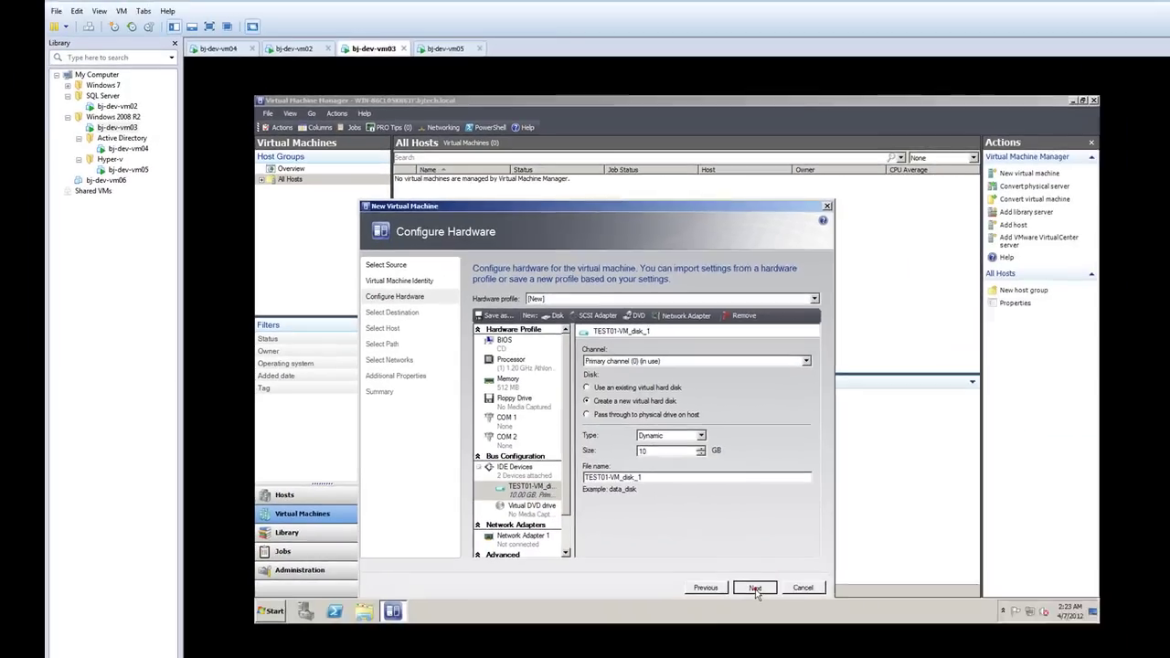
pyautogui.click(755, 588)
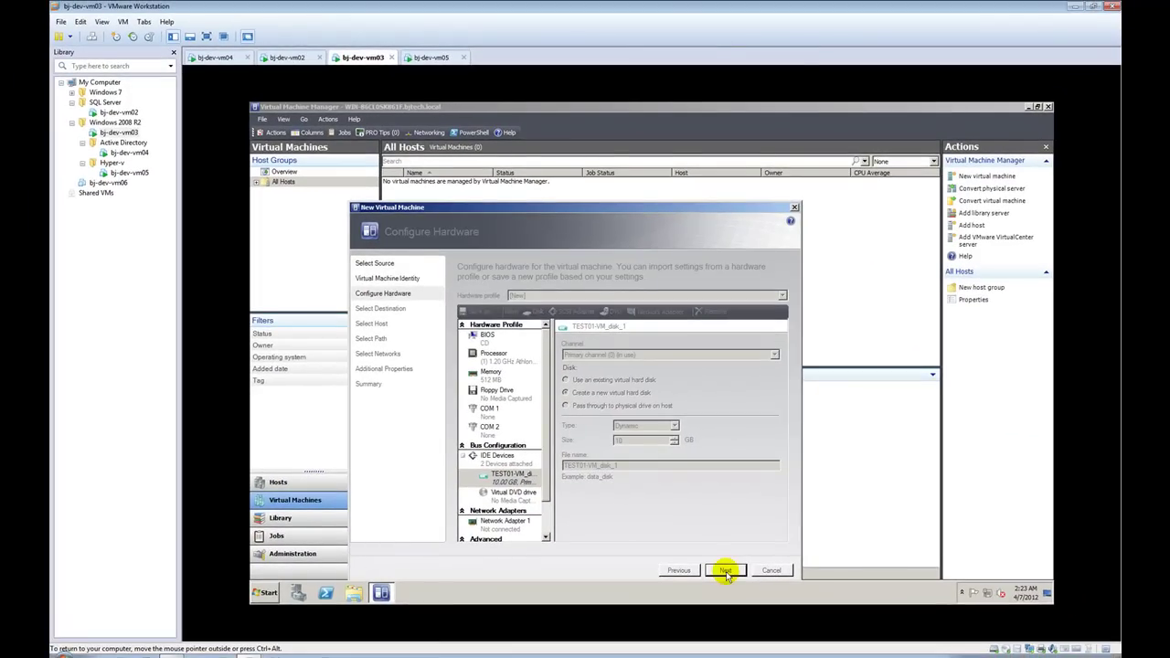
pyautogui.click(272, 593)
pyautogui.click(423, 422)
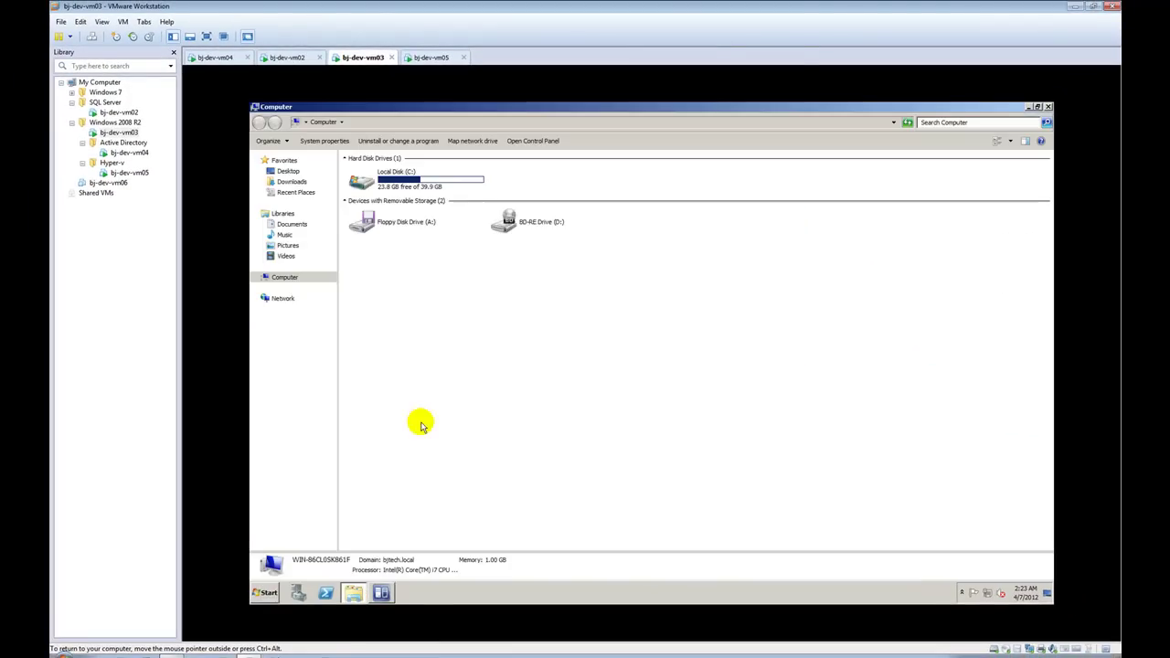
pyautogui.click(1048, 107)
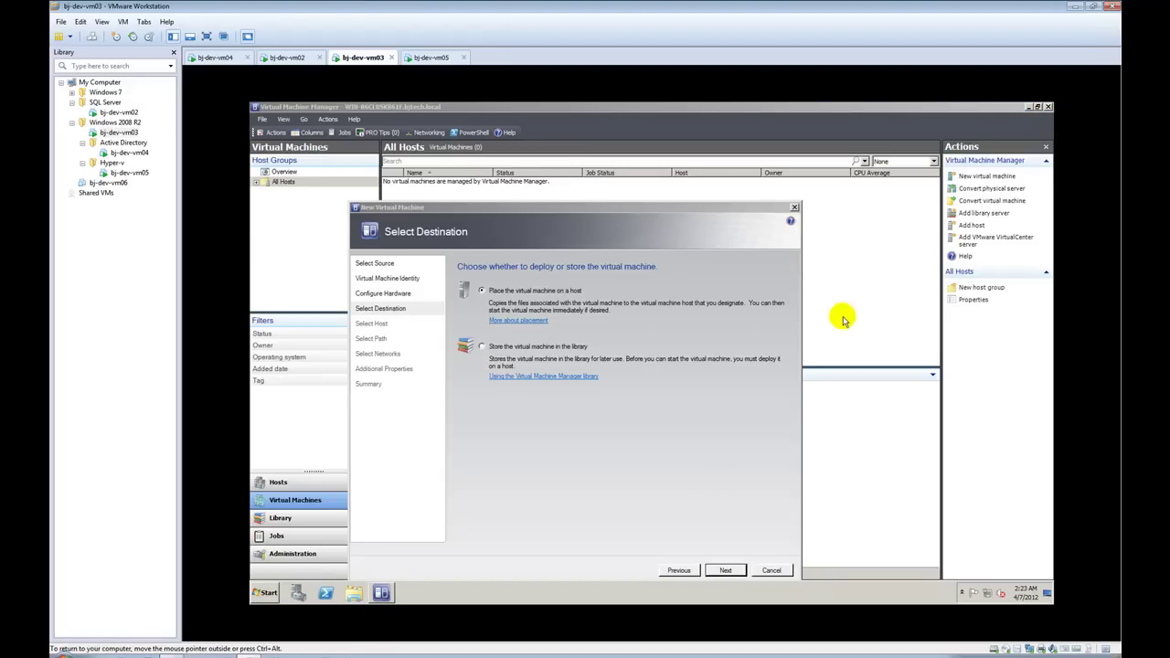
pyautogui.click(678, 570)
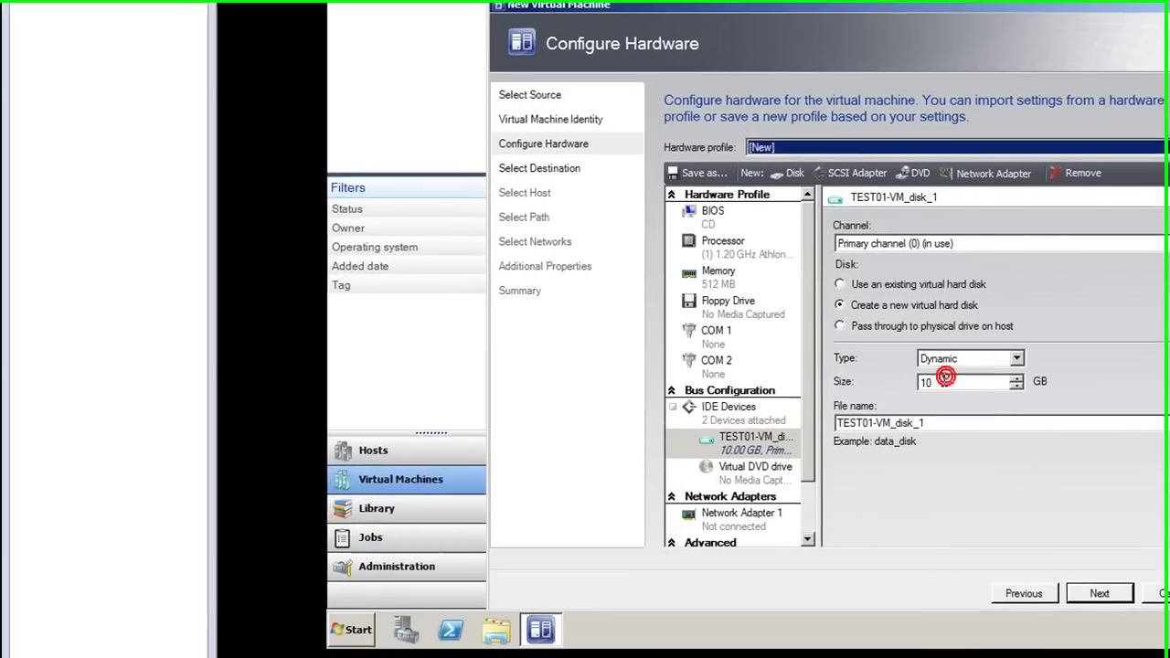
# Step: Set the disk size to 5 GB, choose Place on a host, and reach host selection
pyautogui.doubleClick(945, 376)
pyautogui.write('56')
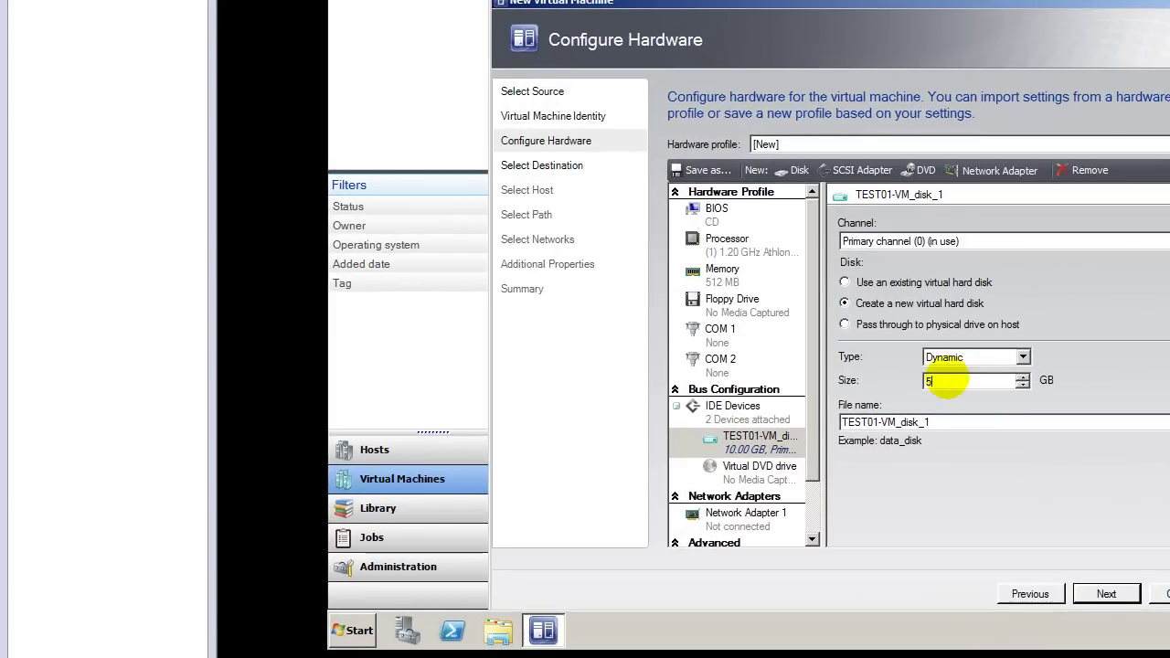
pyautogui.click(1101, 595)
pyautogui.click(1101, 595)
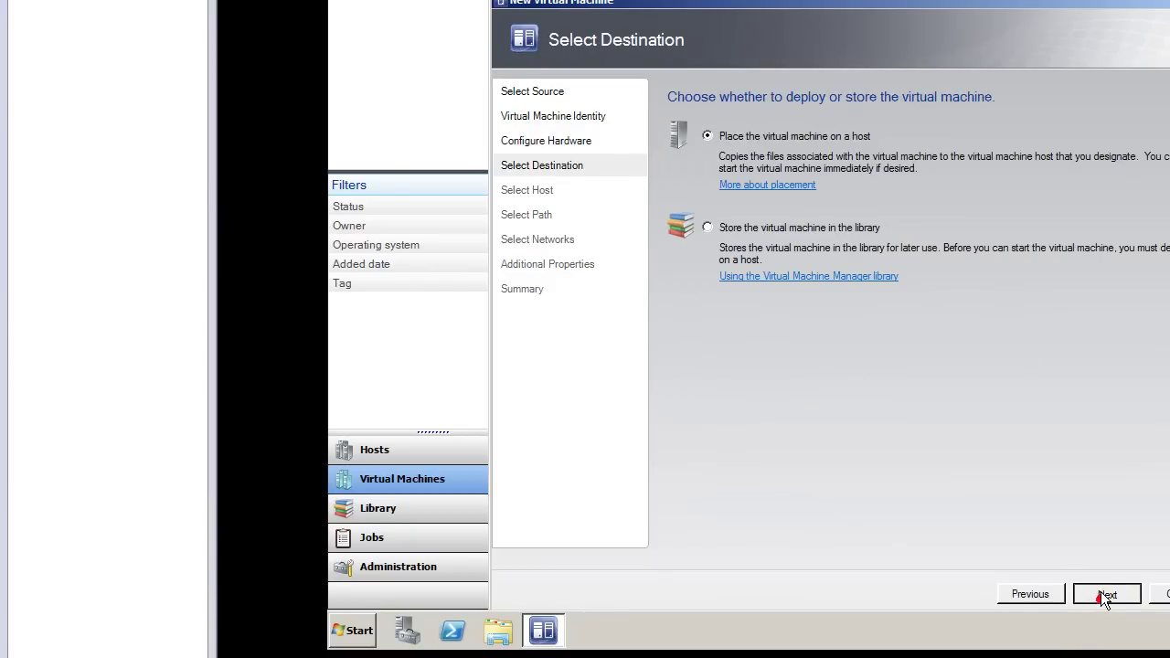
pyautogui.click(1006, 594)
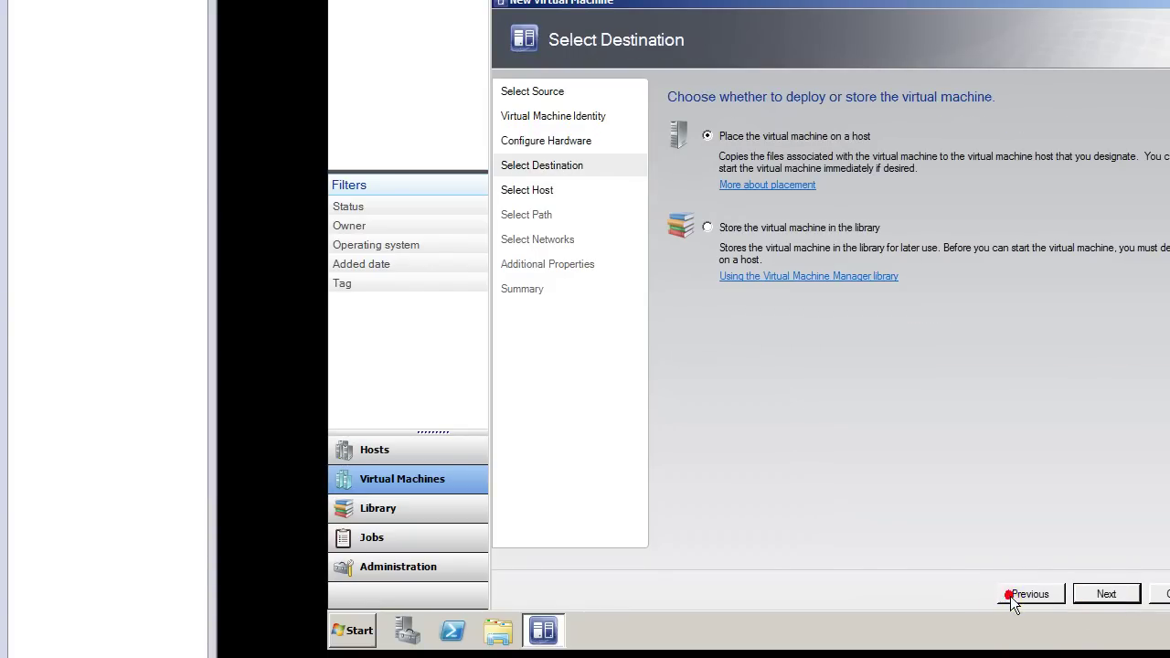
pyautogui.click(1108, 594)
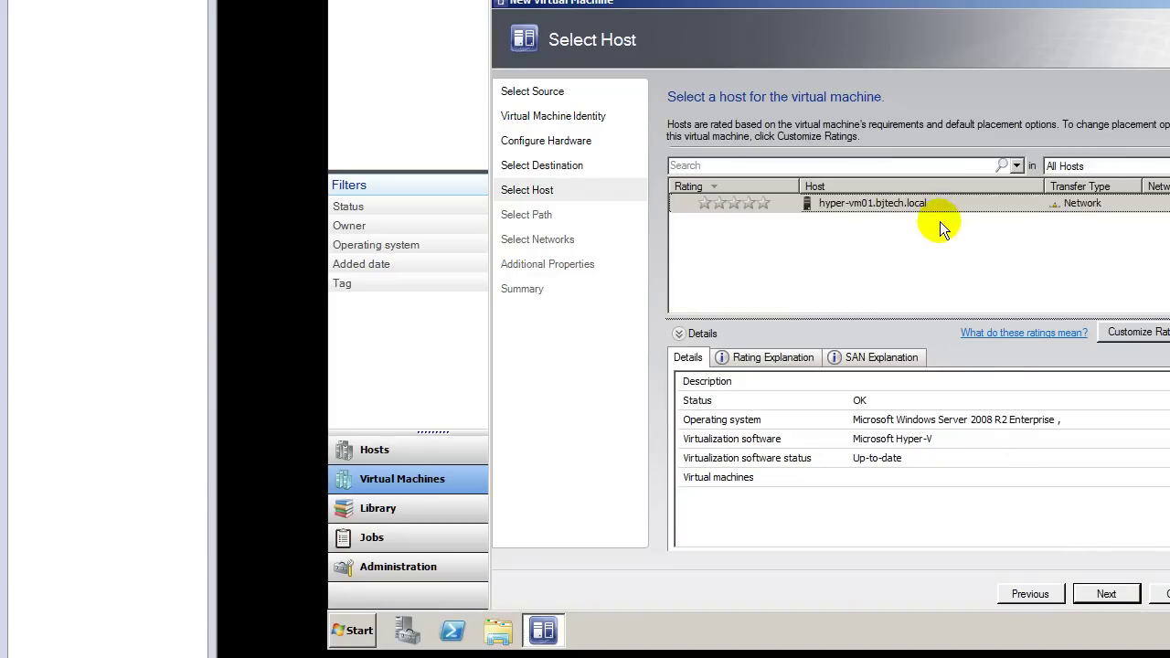
# Step: Select hyper-vm01.bjtech.local as the target host and continue to Select Path
pyautogui.click(939, 222)
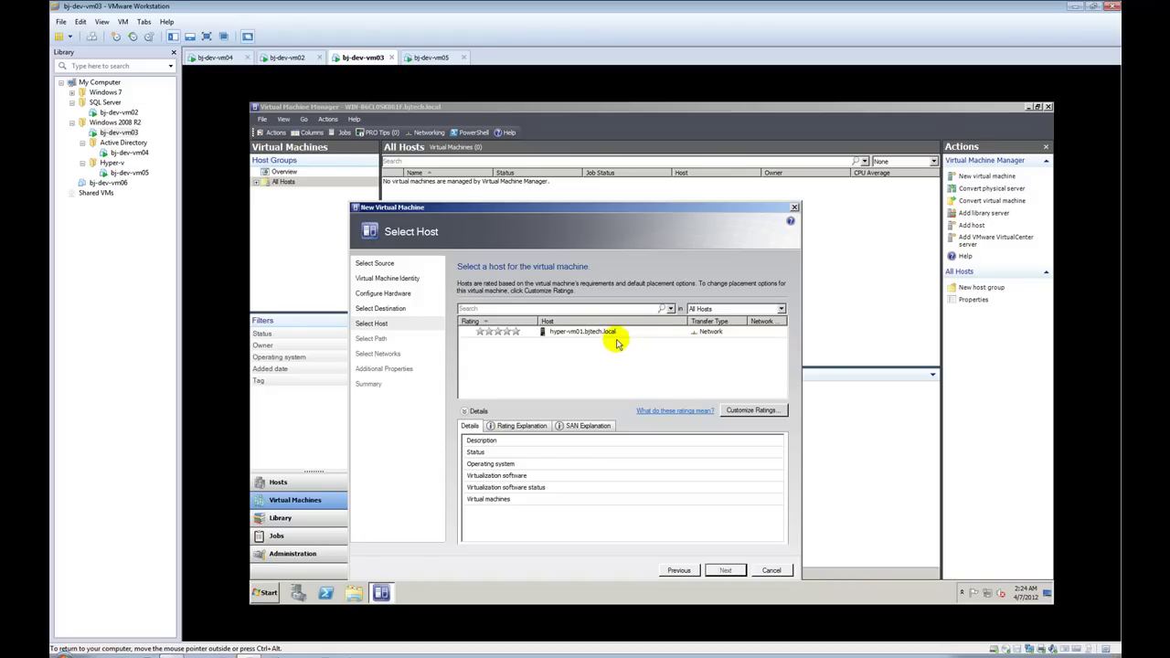
pyautogui.click(613, 336)
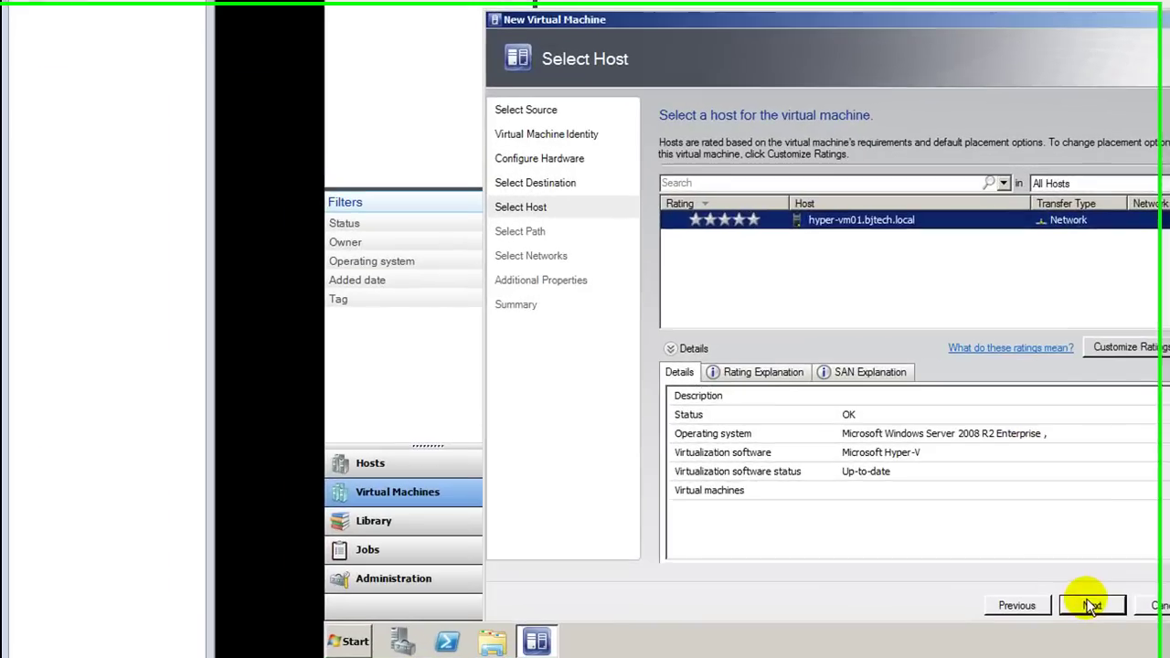
pyautogui.click(725, 569)
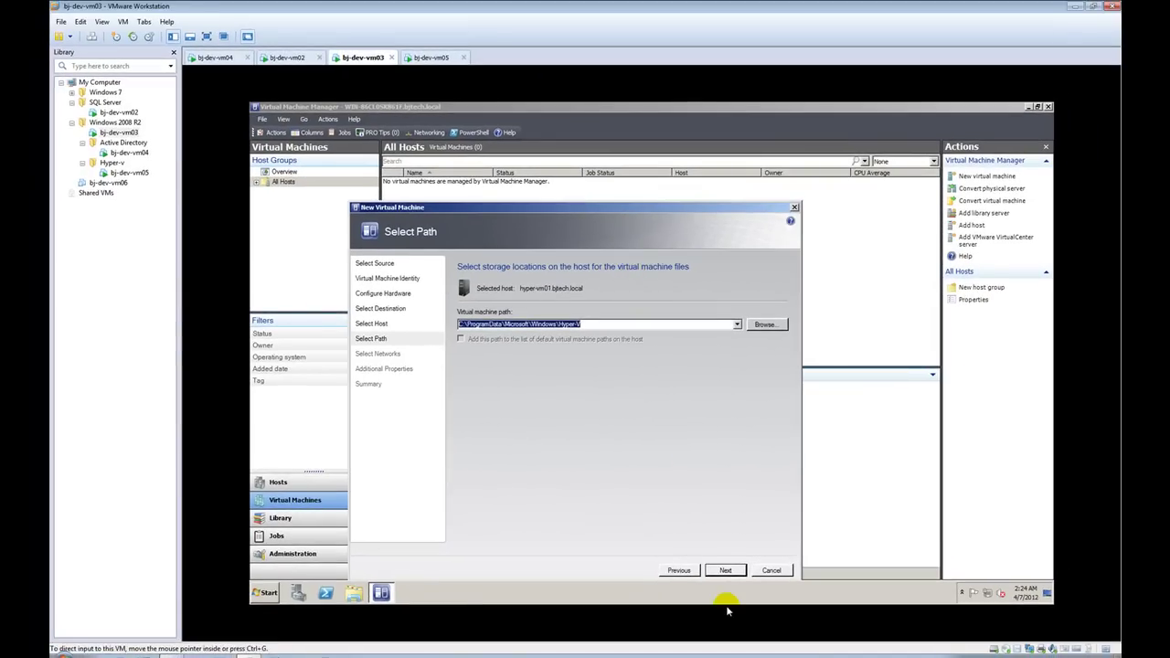
# Step: Keep the default VM path and connect Network Adapter 1 to Local Area Connection - Virtual Network
pyautogui.click(793, 577)
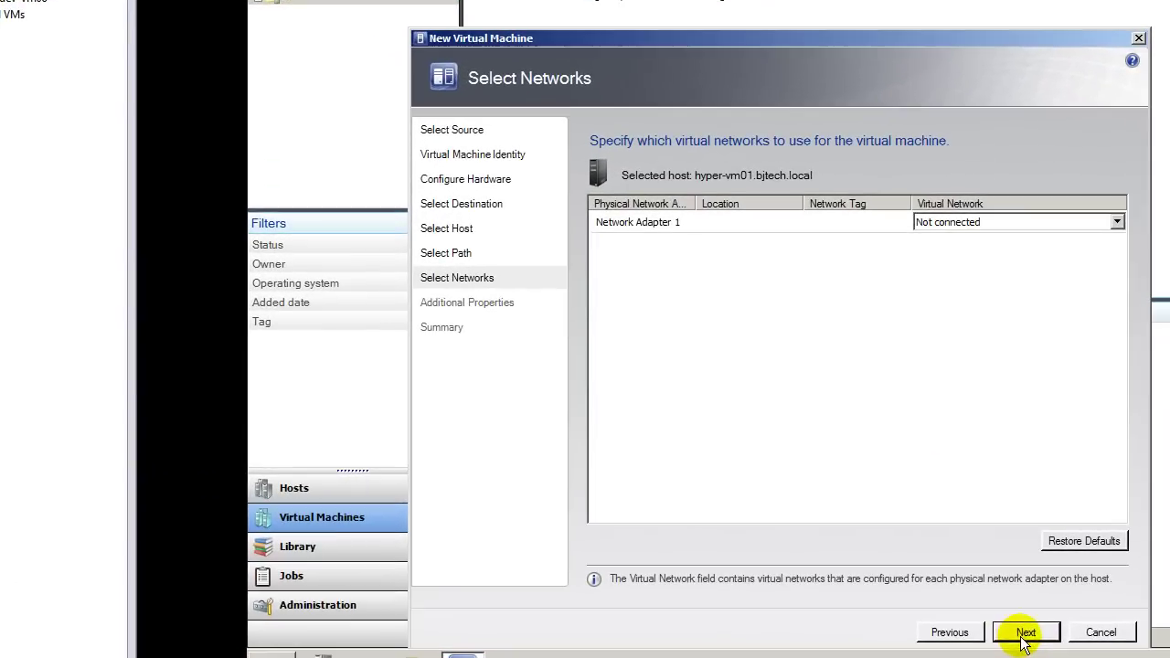
pyautogui.click(1116, 222)
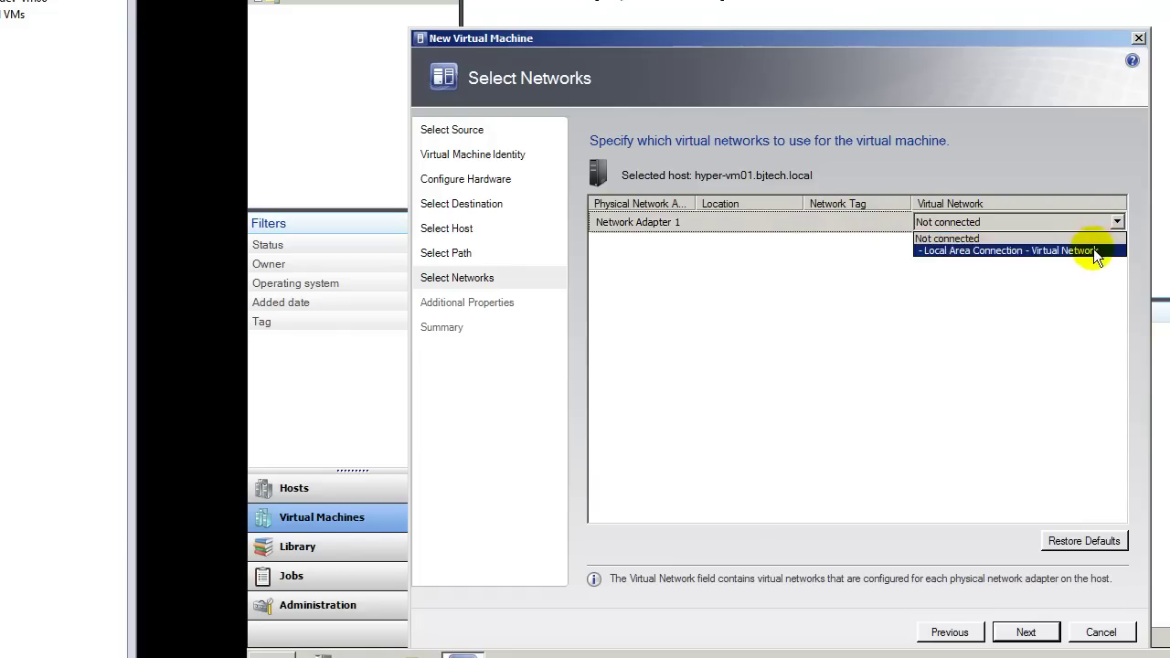
pyautogui.click(1093, 250)
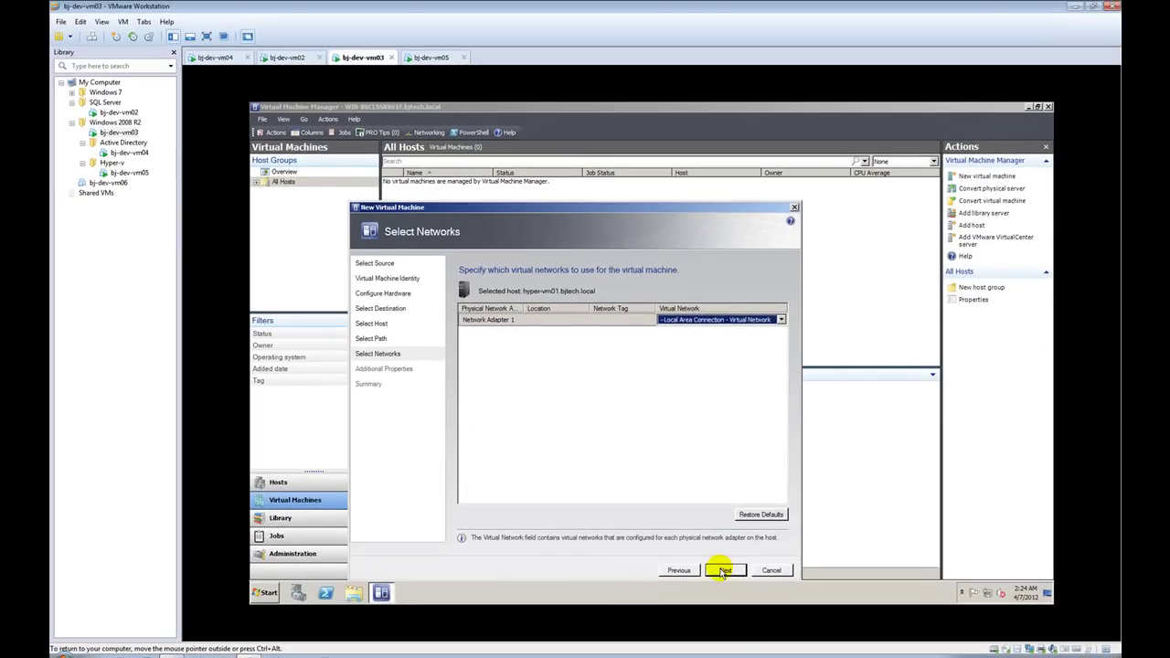
pyautogui.click(724, 570)
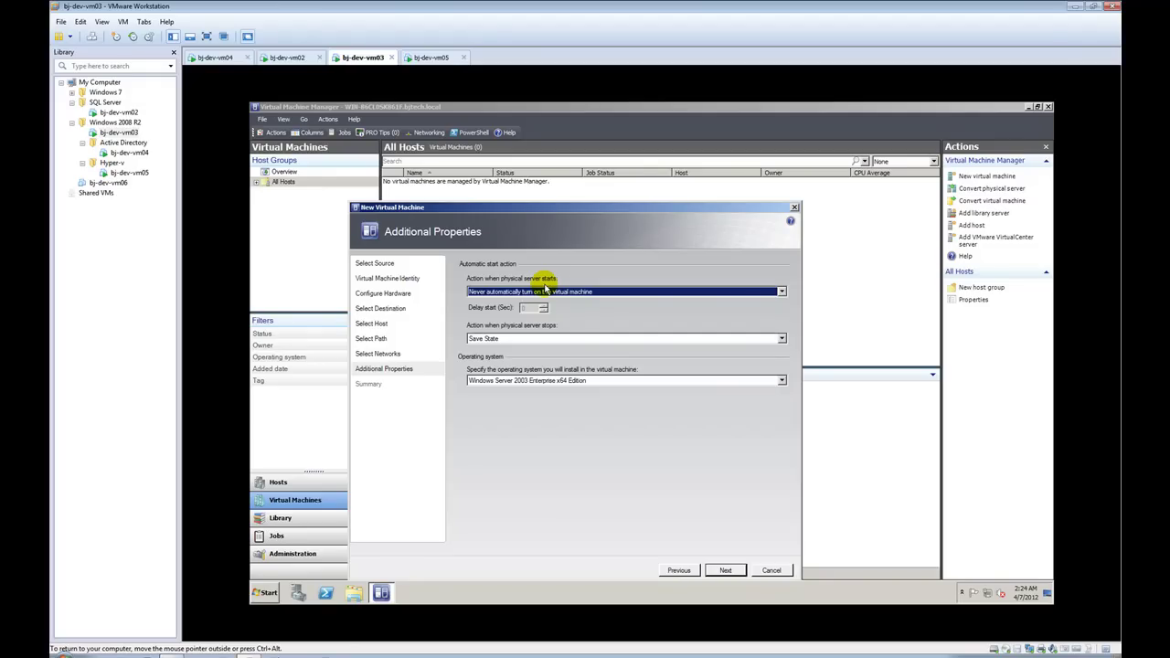
# Step: Set Never automatically turn on, keep Save State, and choose Other Linux (32 bit) as the OS
pyautogui.click(579, 292)
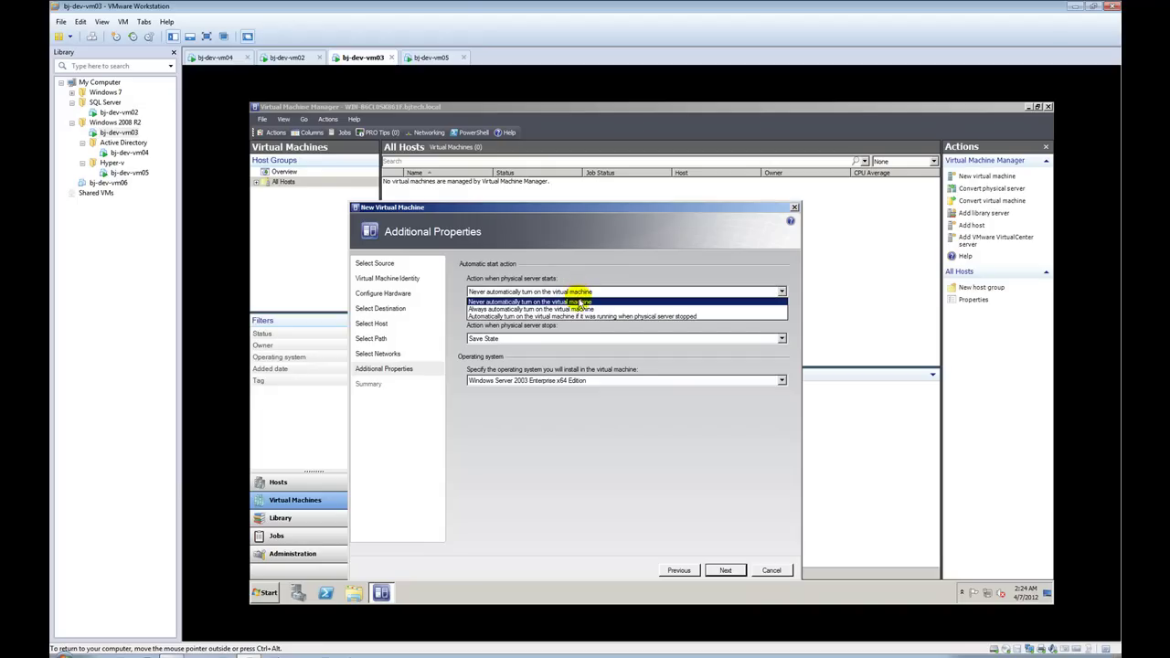
pyautogui.click(580, 301)
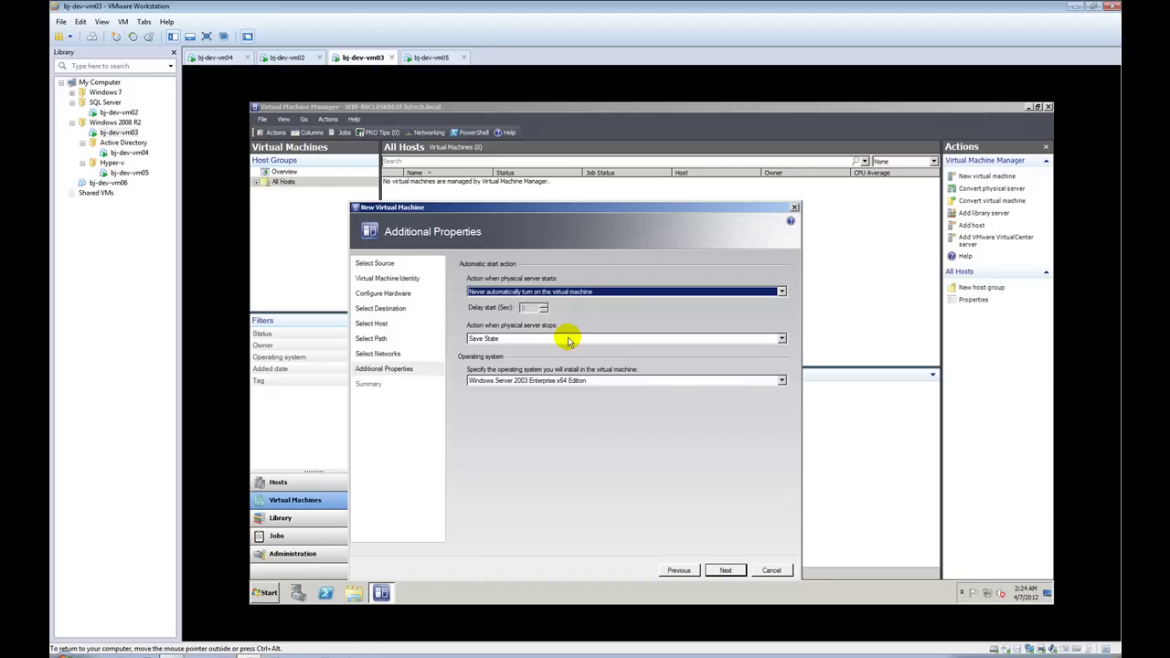
pyautogui.click(567, 341)
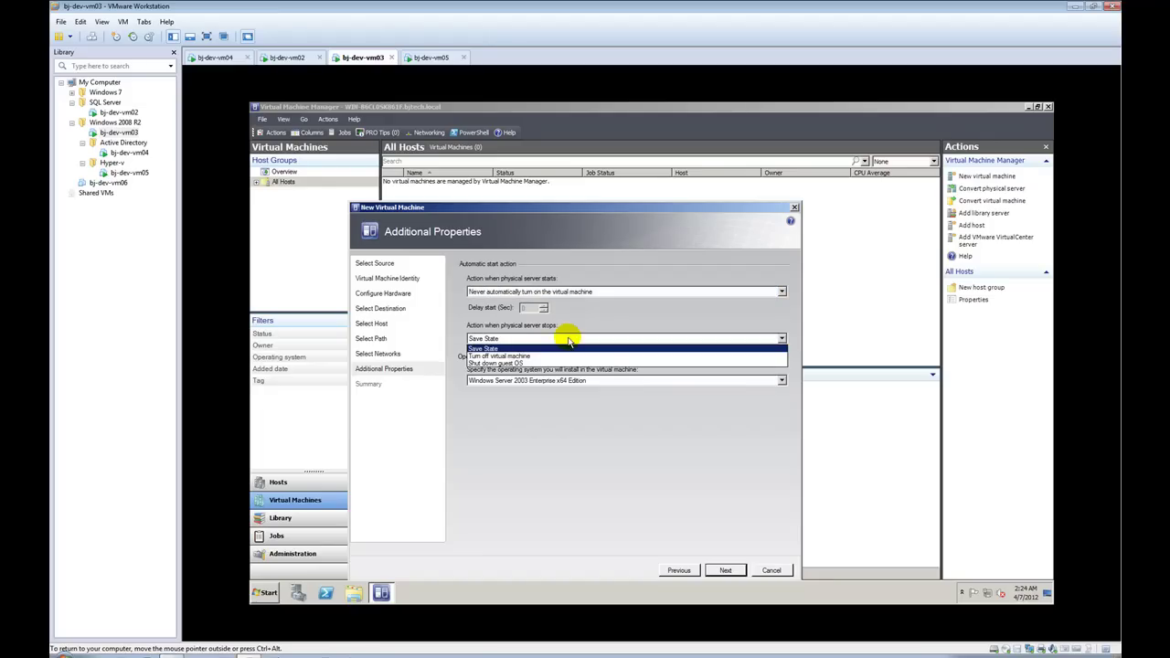
pyautogui.click(567, 340)
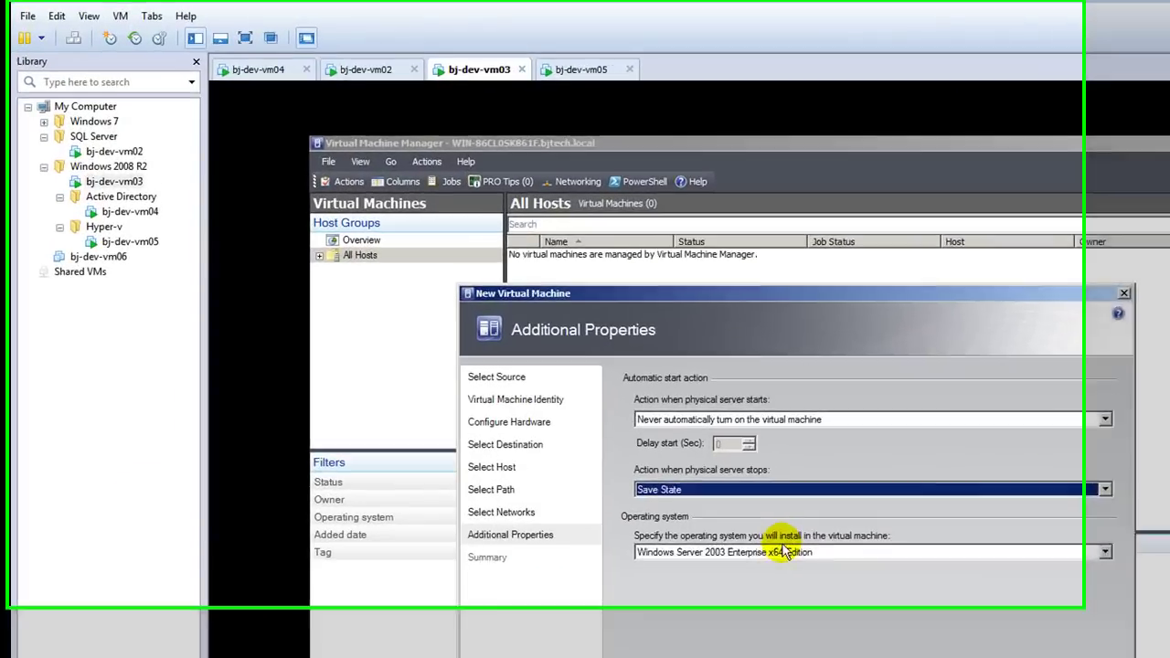
pyautogui.click(569, 381)
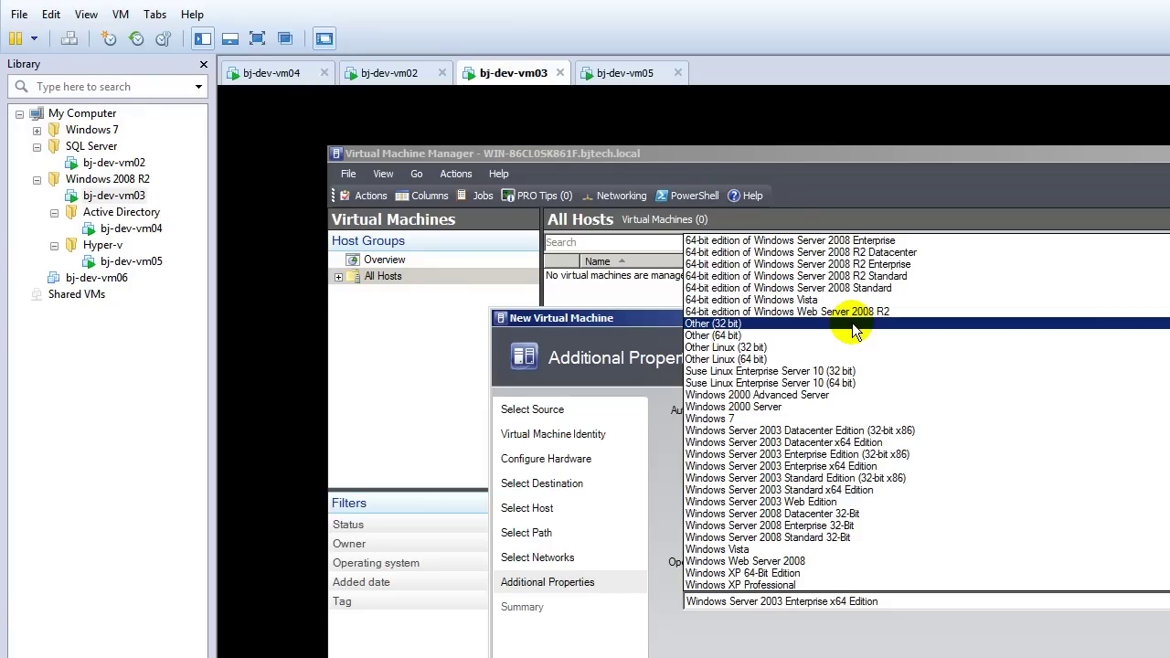
pyautogui.click(840, 347)
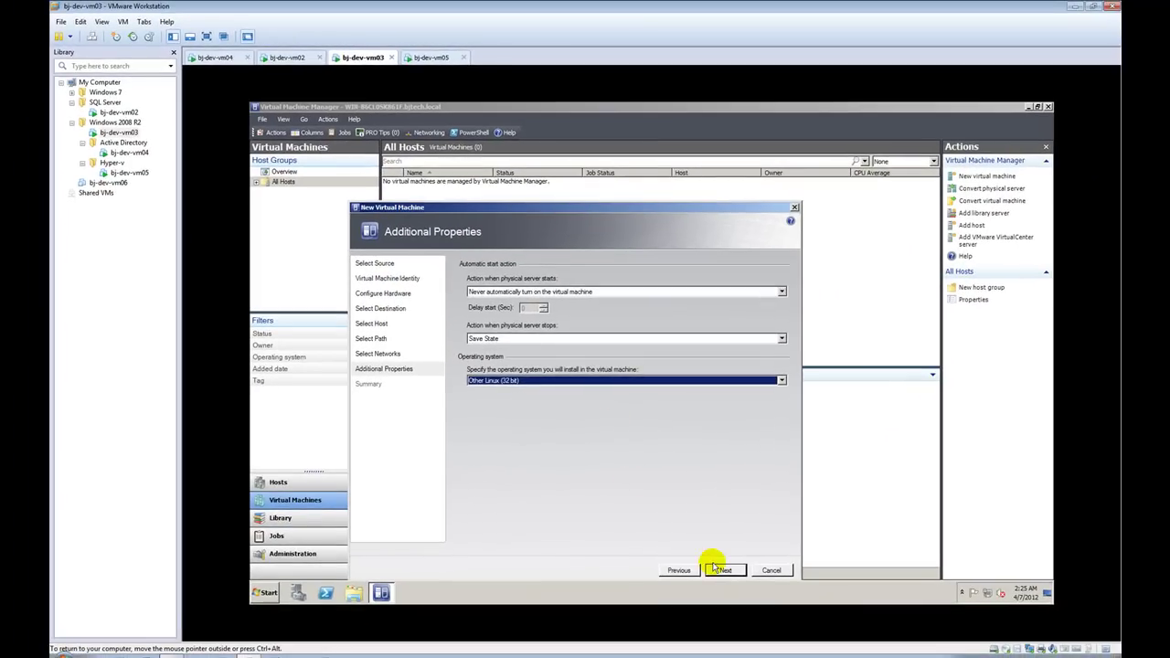
pyautogui.click(810, 646)
pyautogui.click(720, 569)
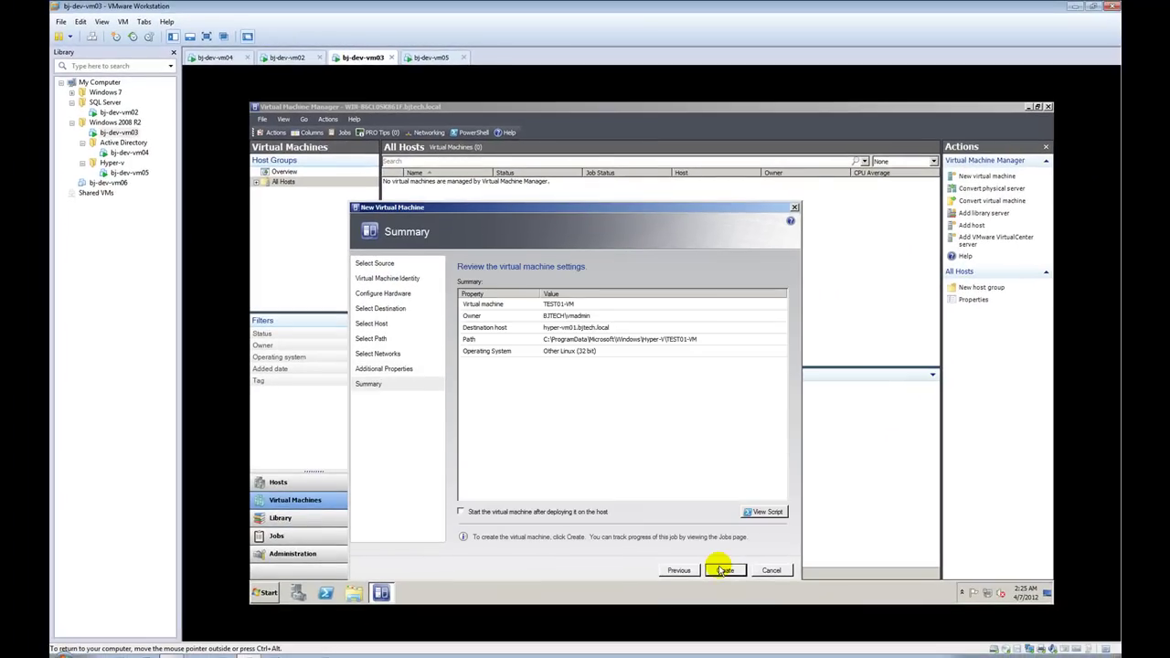
# Step: Save the wizard's PowerShell script in Notepad as newVM and close Notepad
pyautogui.click(759, 512)
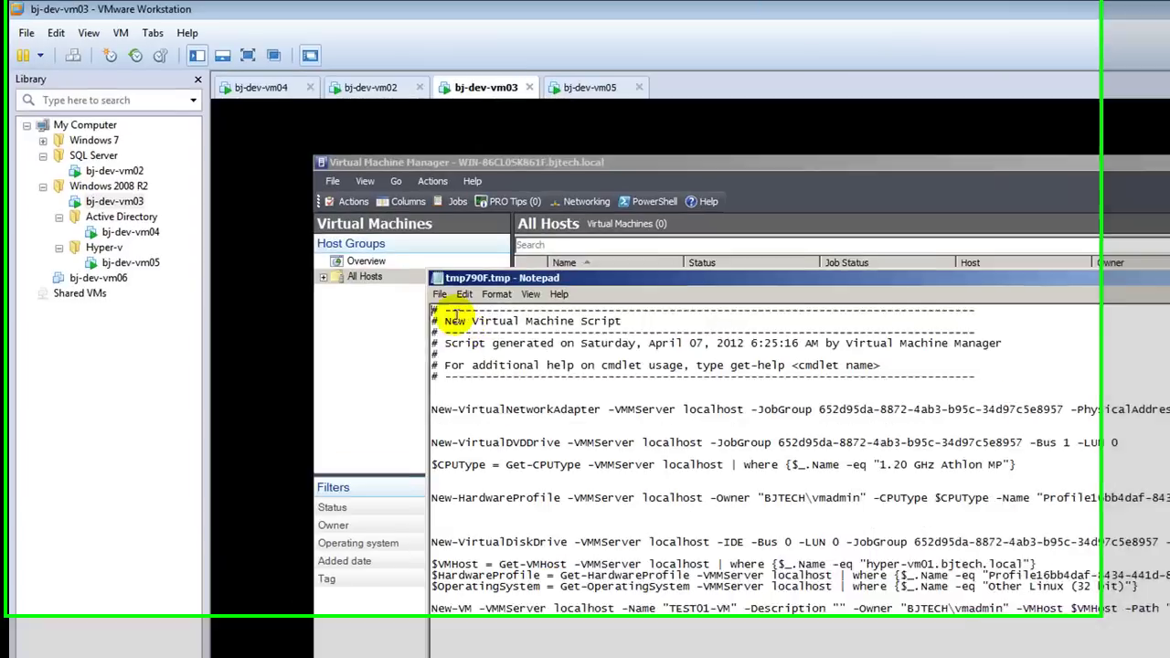
pyautogui.click(340, 200)
pyautogui.click(360, 240)
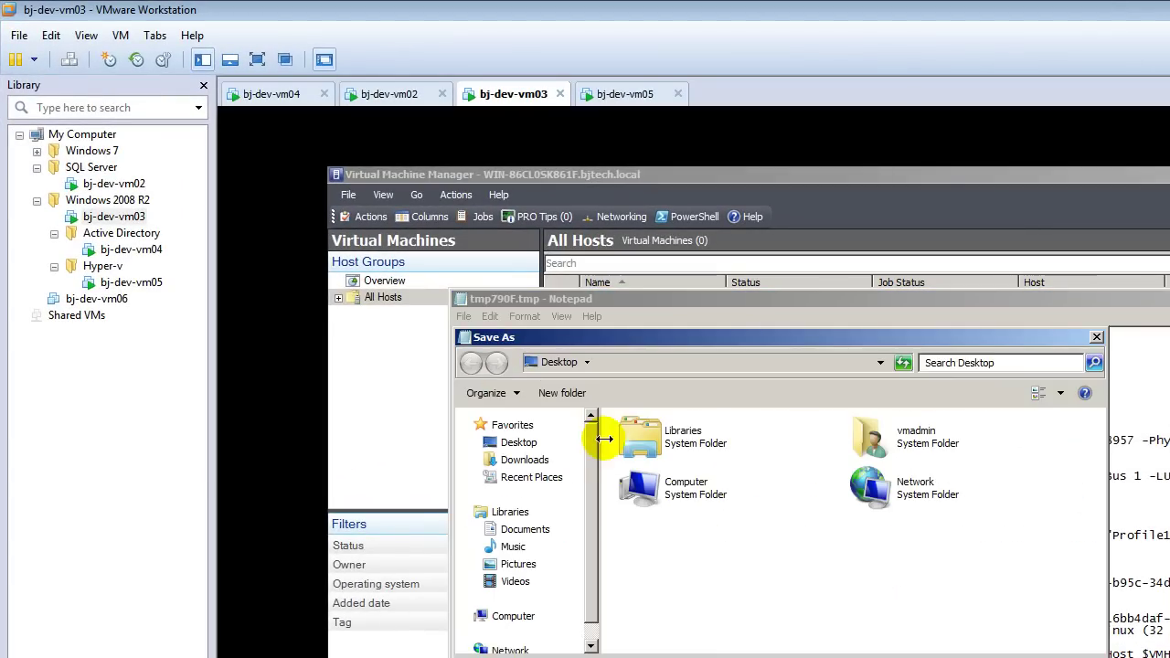
pyautogui.moveTo(649, 335); pyautogui.dragTo(648, 430)
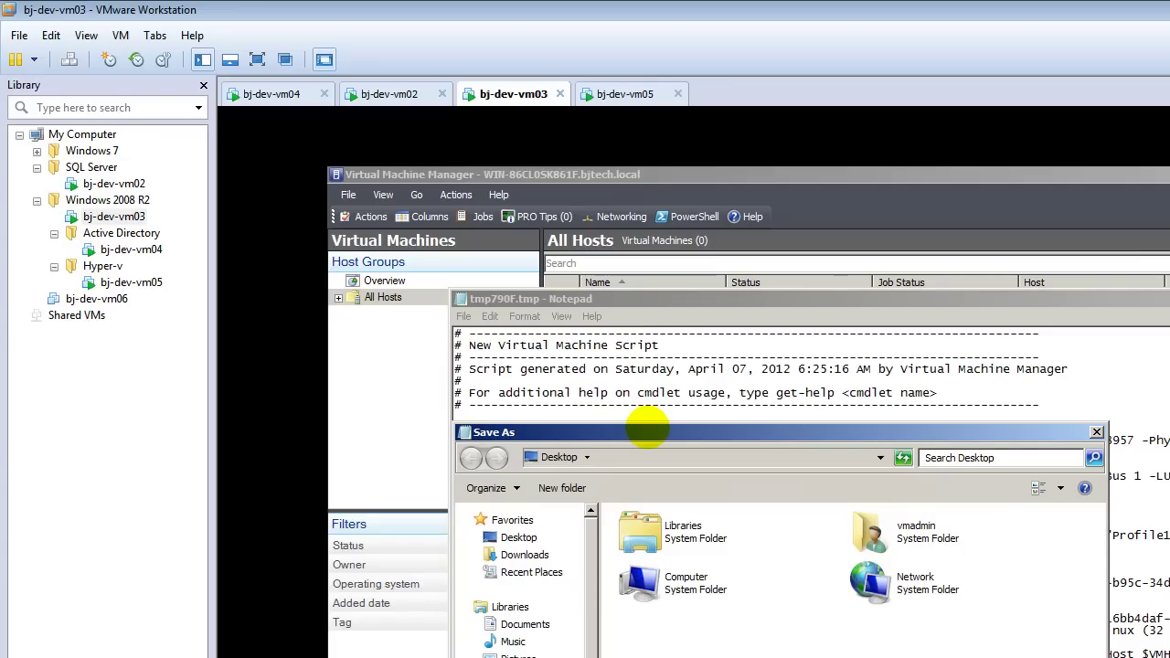
pyautogui.press('Return')
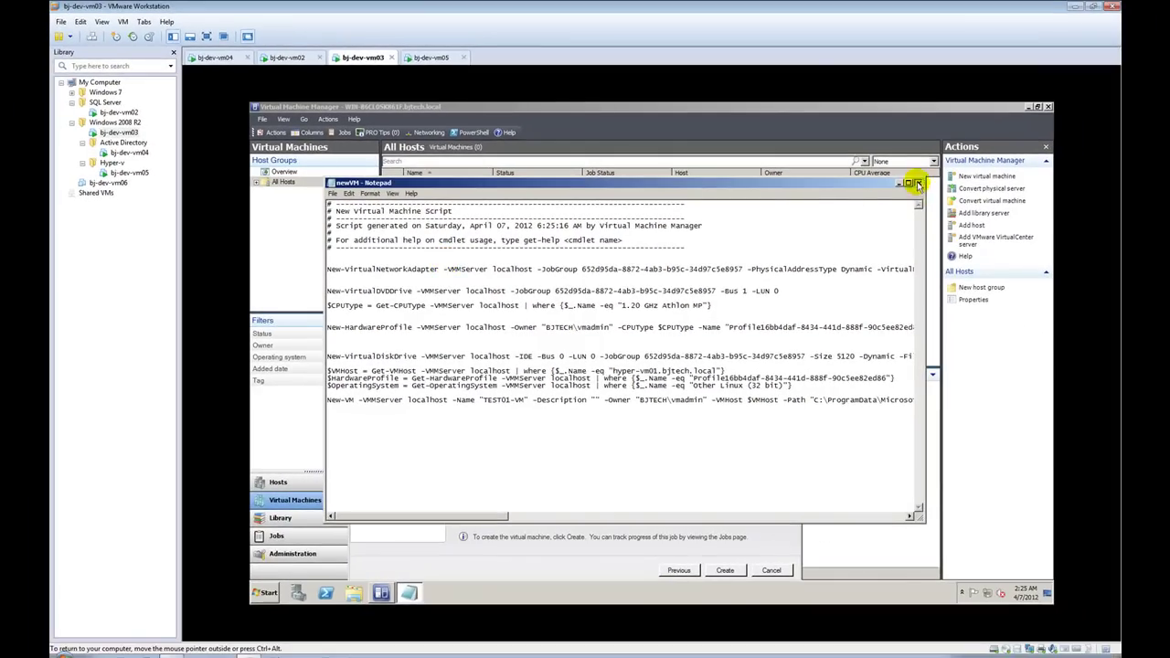
pyautogui.click(918, 183)
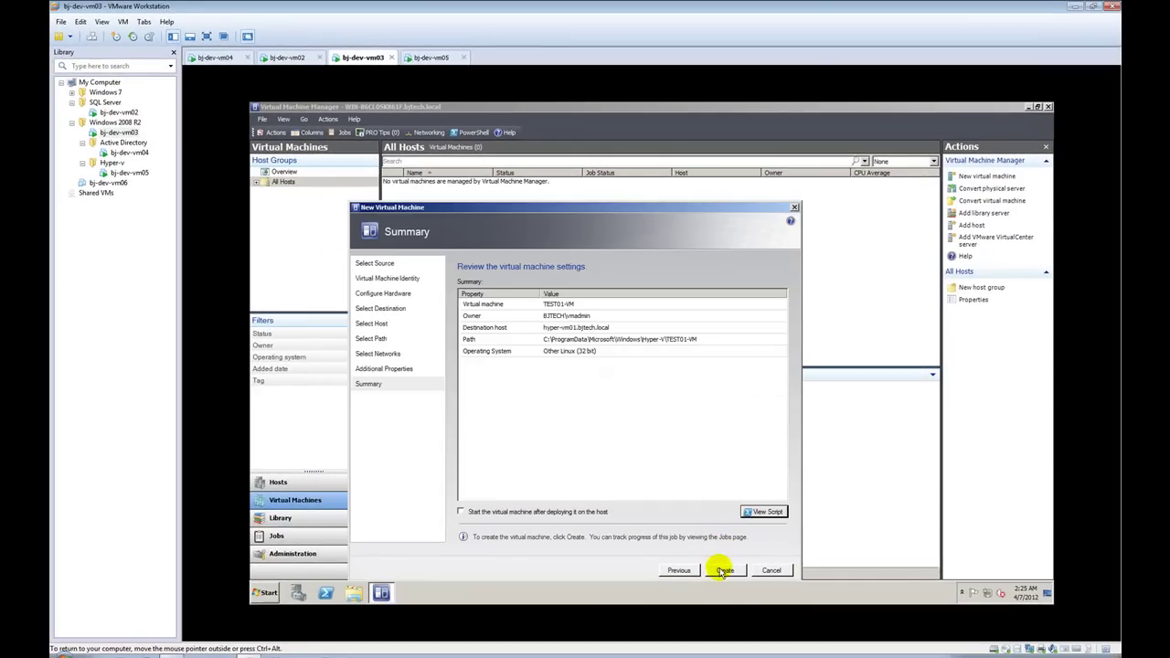
pyautogui.click(724, 570)
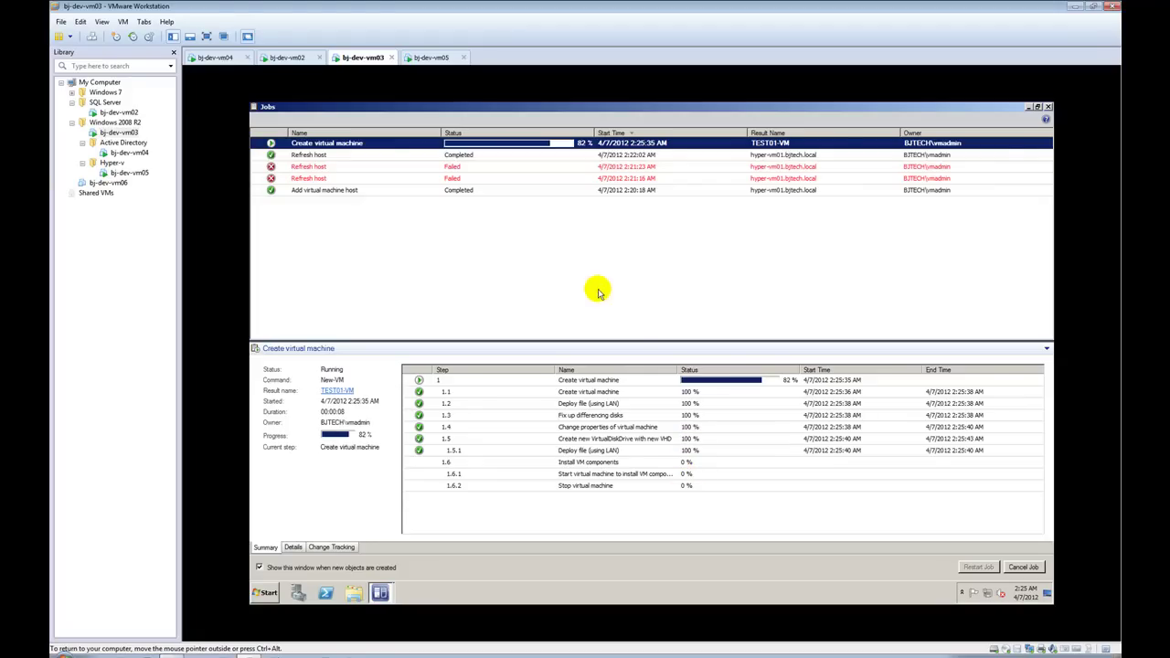
# Step: Check the completed TEST01-VM creation job's details and close the Jobs window
pyautogui.moveTo(572, 251); pyautogui.dragTo(482, 251)
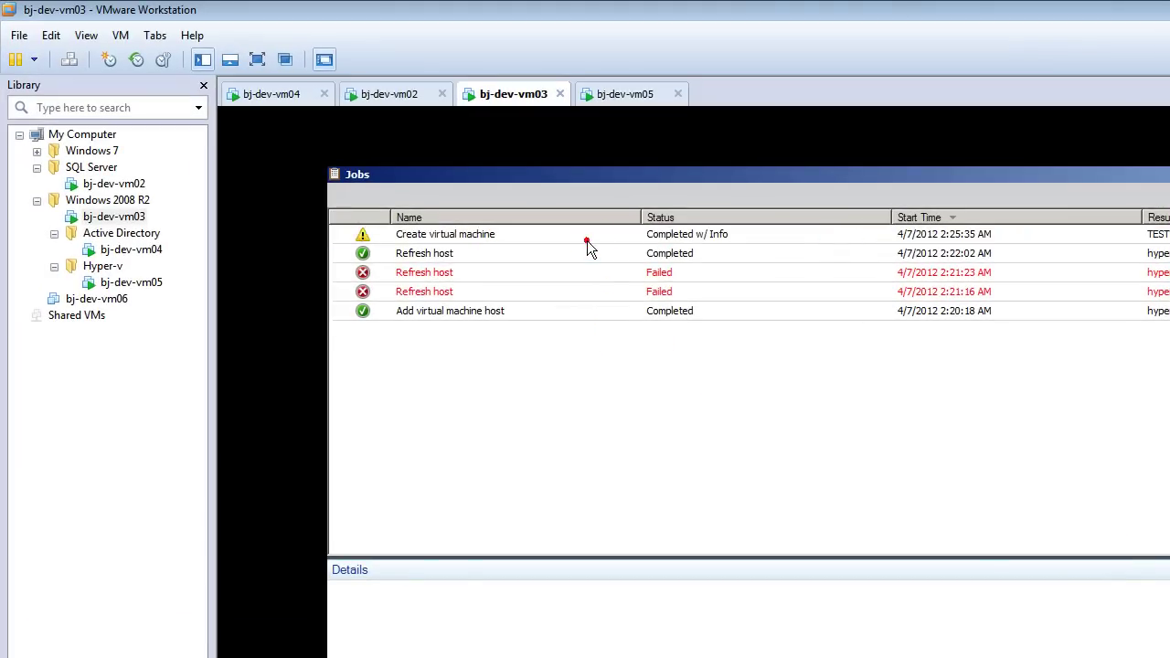
pyautogui.click(586, 240)
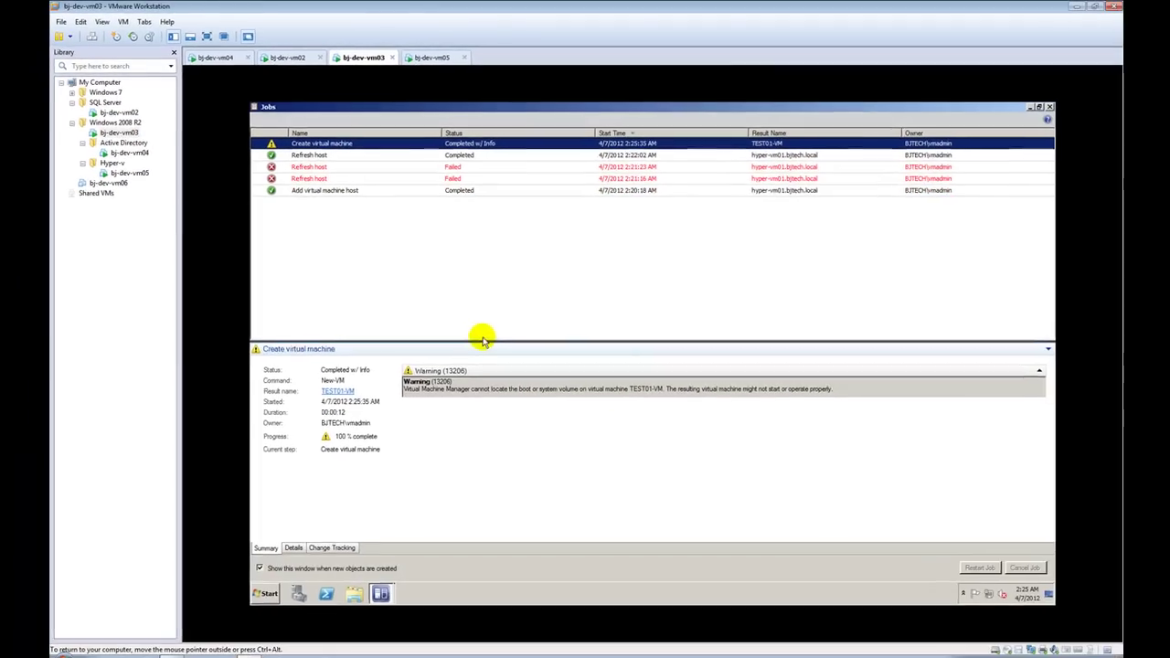
pyautogui.click(1049, 108)
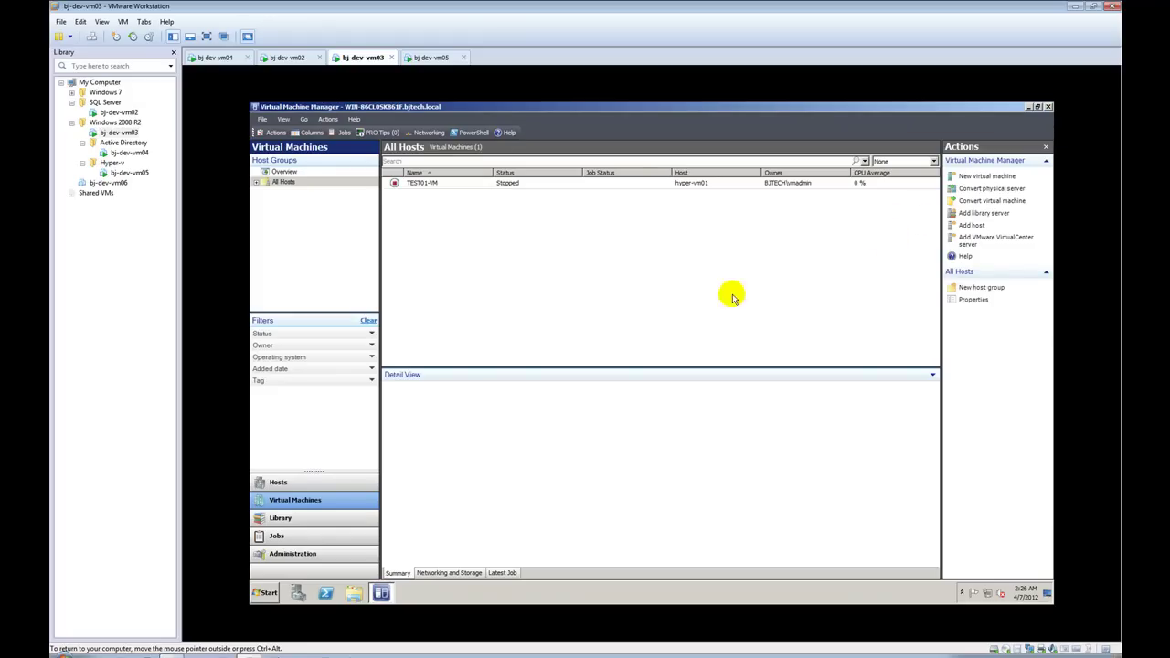
# Step: Inspect TEST01-VM's details and actions, then list only host hyper-vm01's virtual machines under All Hosts
pyautogui.click(492, 184)
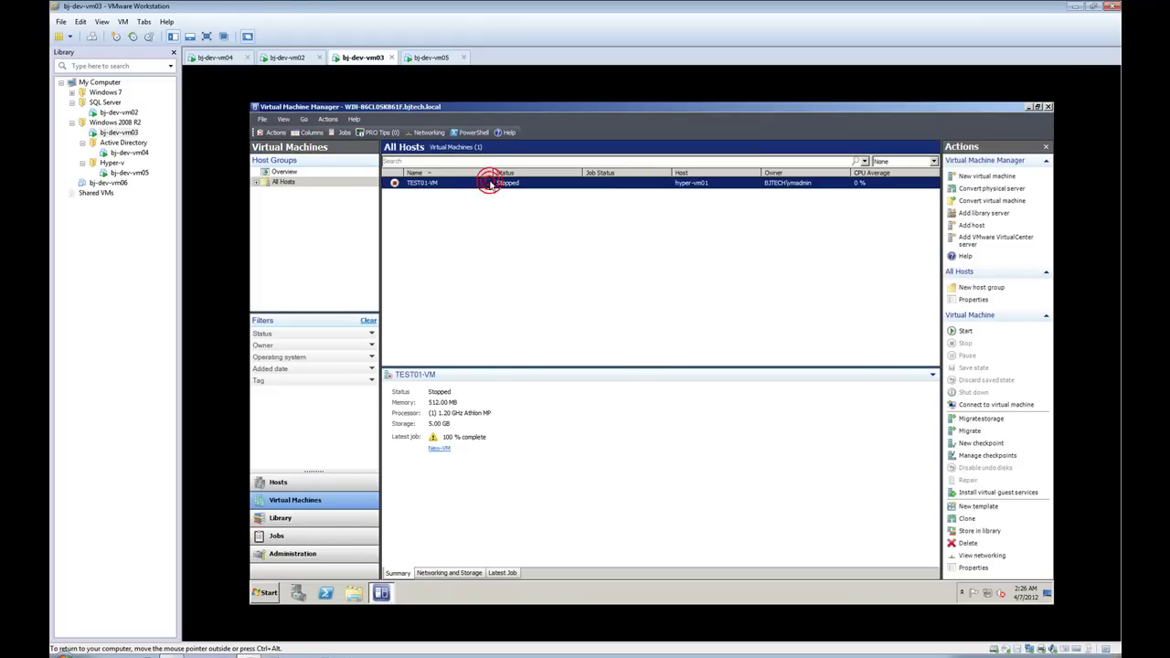
pyautogui.rightClick(418, 188)
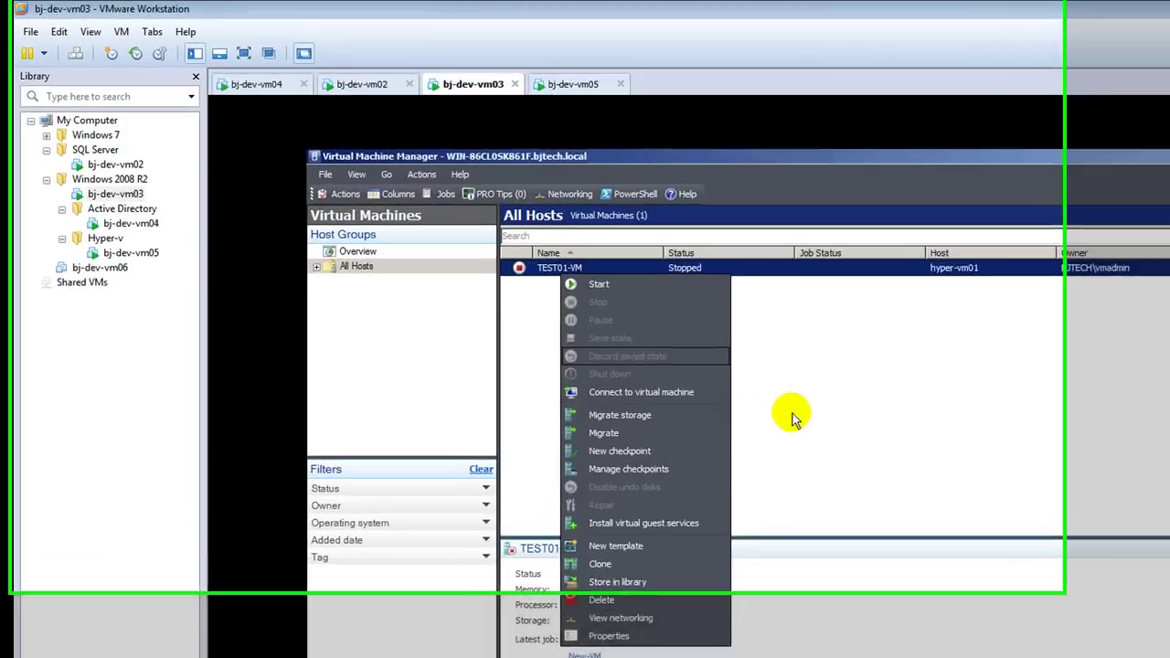
pyautogui.click(586, 283)
pyautogui.click(586, 283)
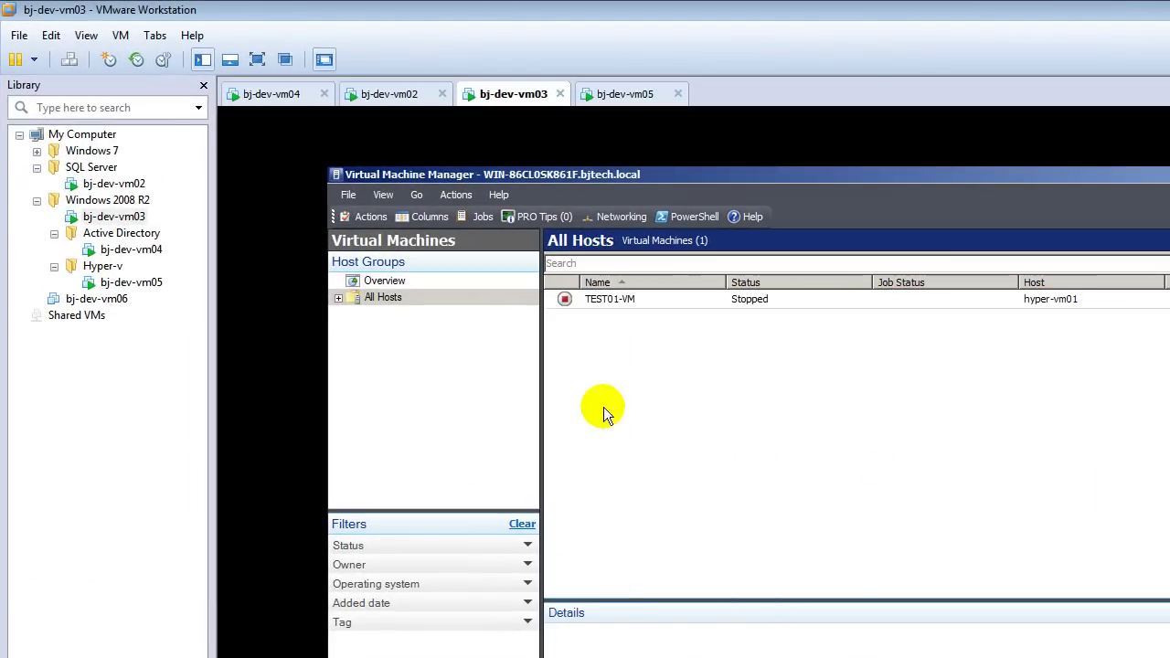
pyautogui.click(337, 298)
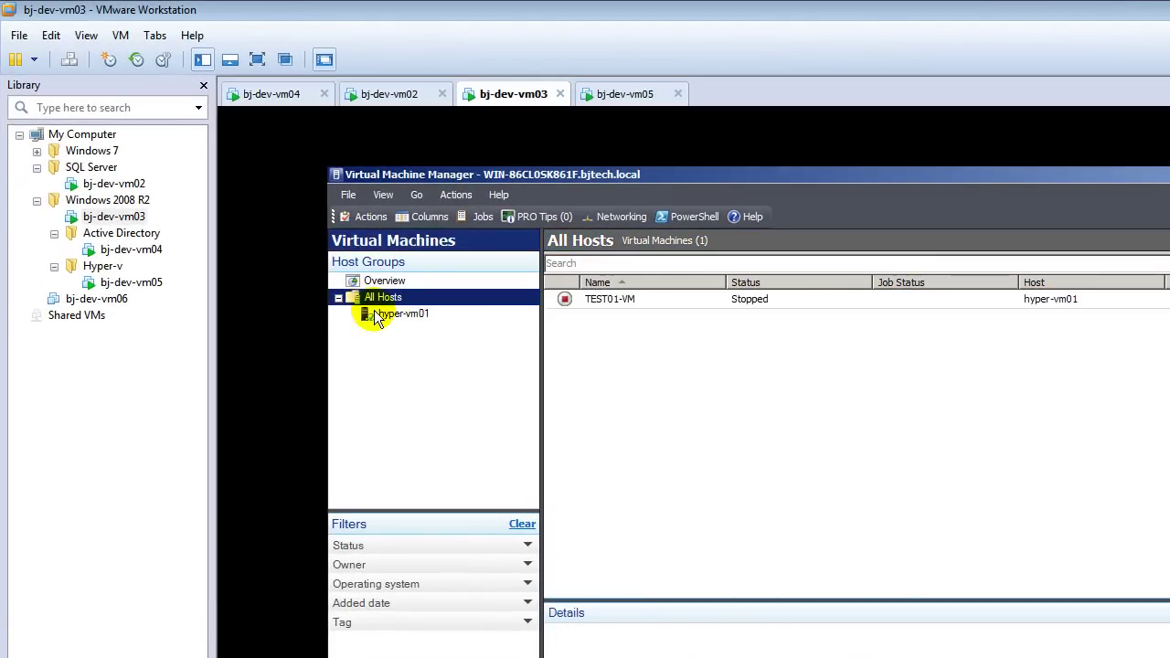
pyautogui.click(375, 312)
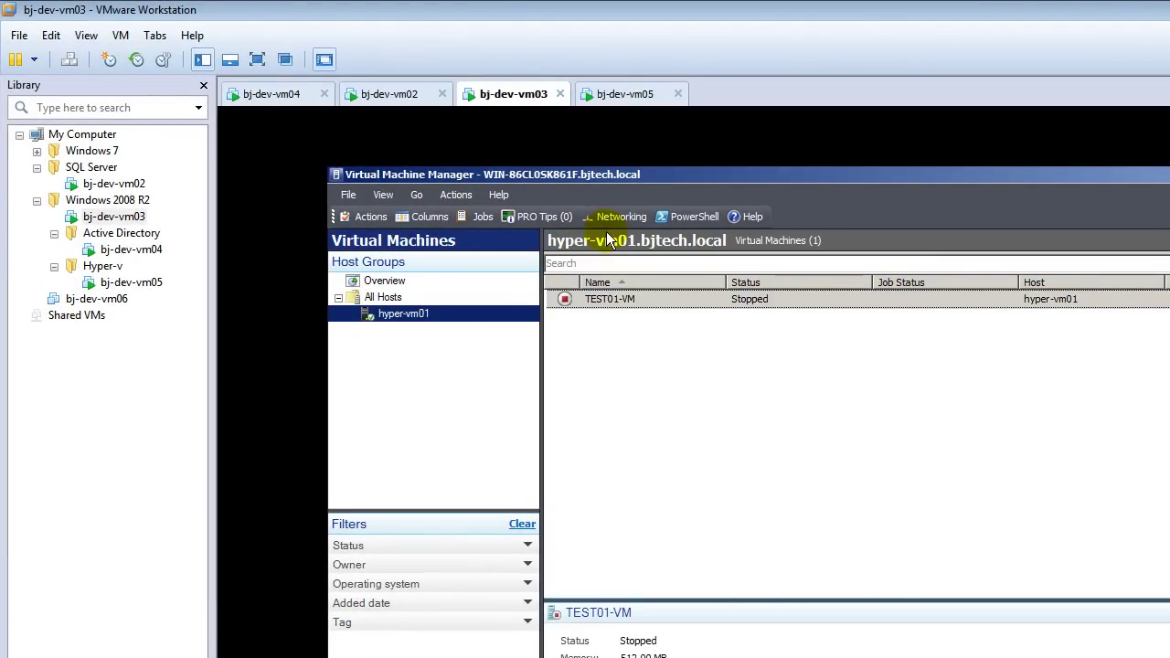
# Step: Confirm TEST01-VM is Off in Hyper-V Manager on bj-dev-vm05, then return to bj-dev-vm03's VMM console
pyautogui.click(610, 96)
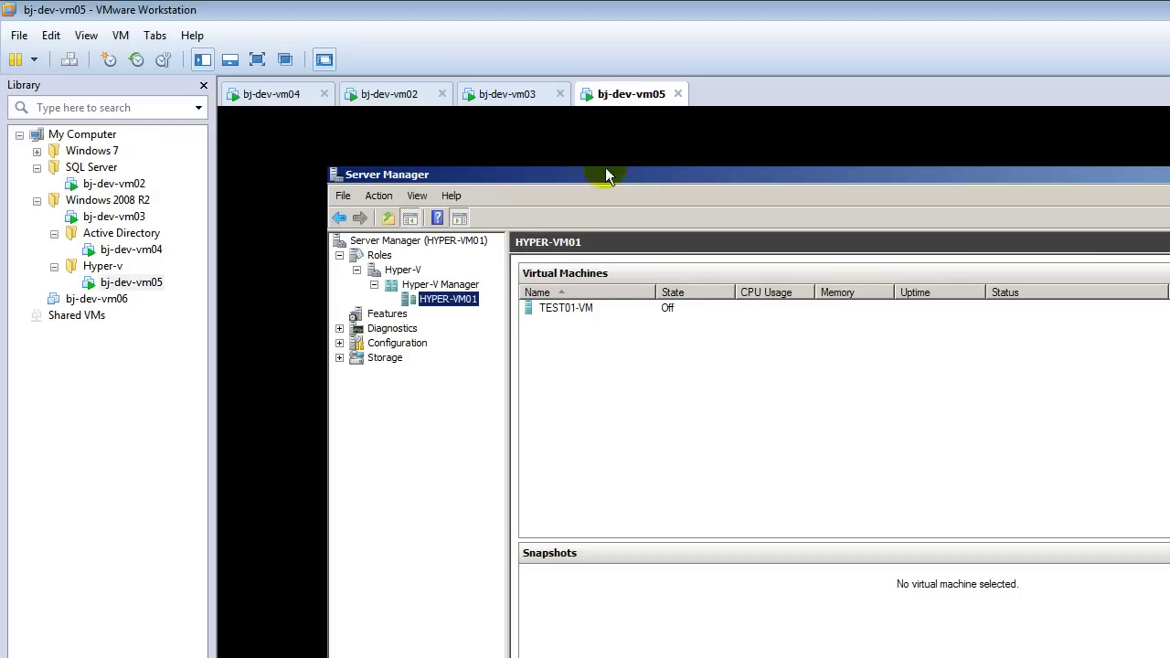
pyautogui.click(561, 310)
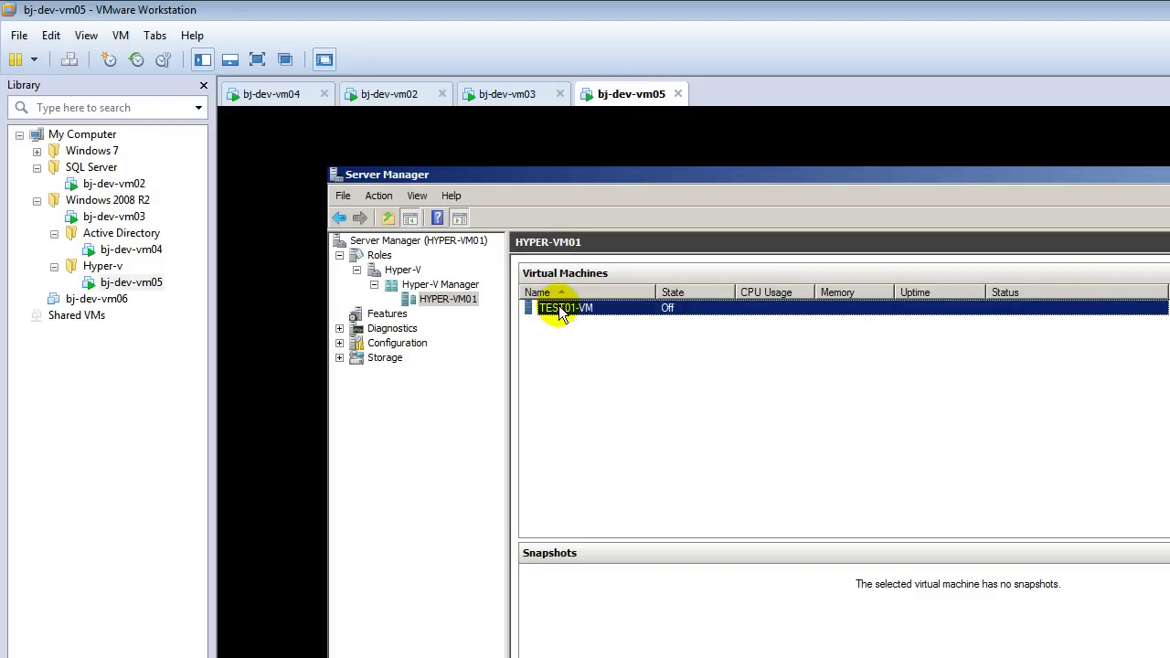
pyautogui.click(514, 99)
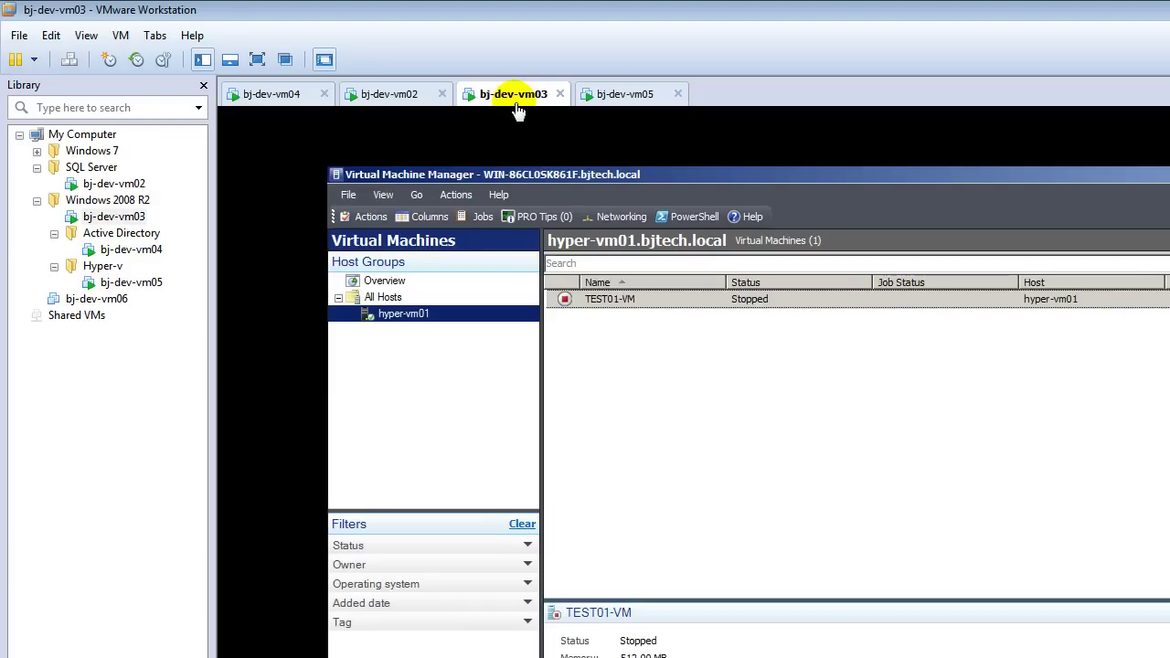